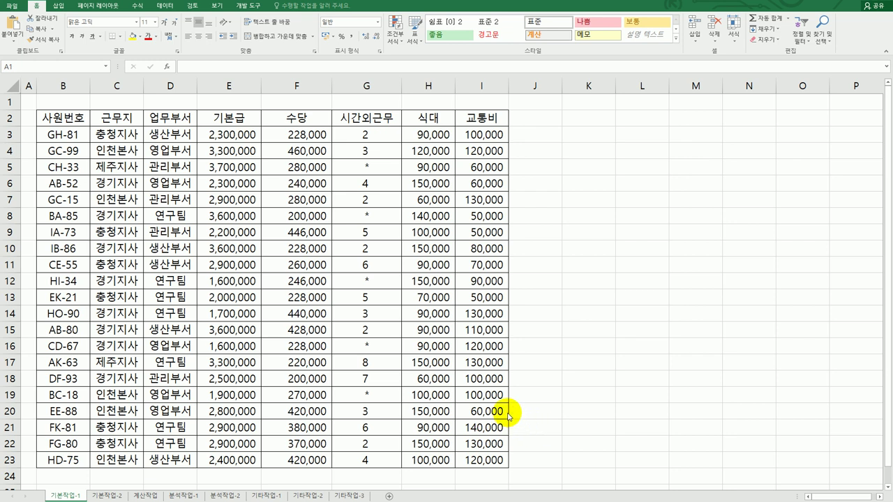
Enter the criteria label 조건 in cell B26 below the employee table.
click(82, 124)
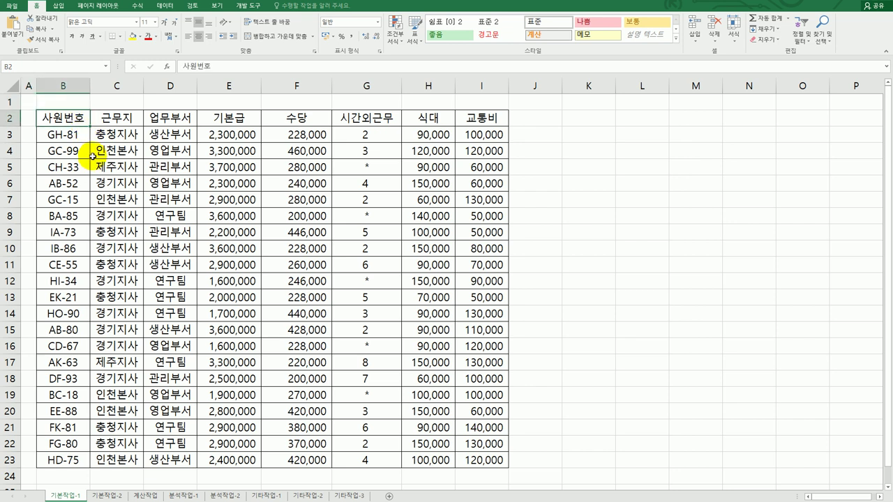
click(165, 121)
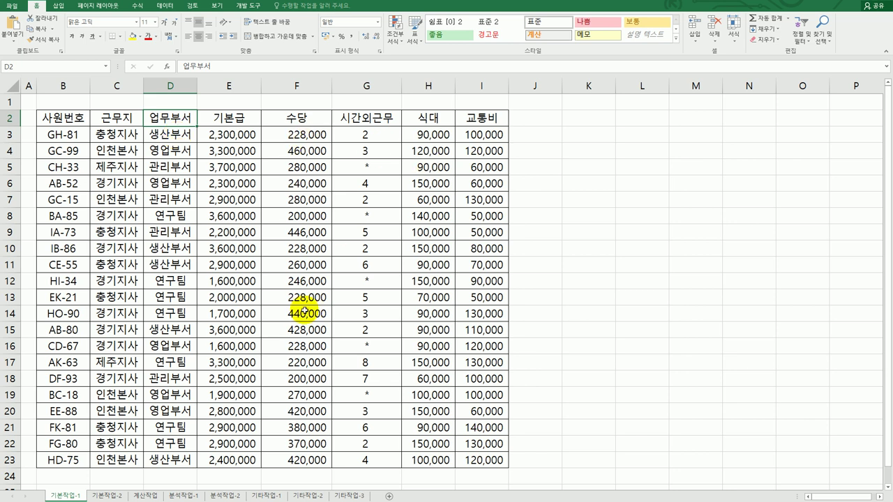
scroll(305, 313, down, 2)
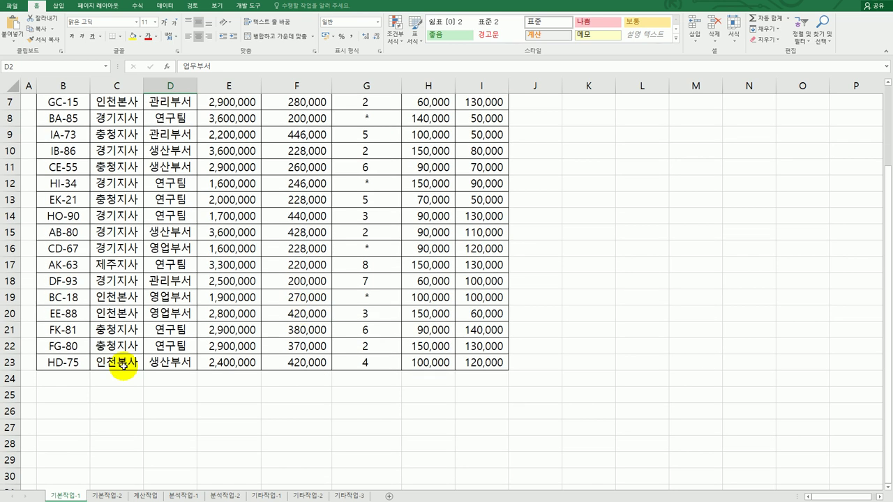
click(53, 410)
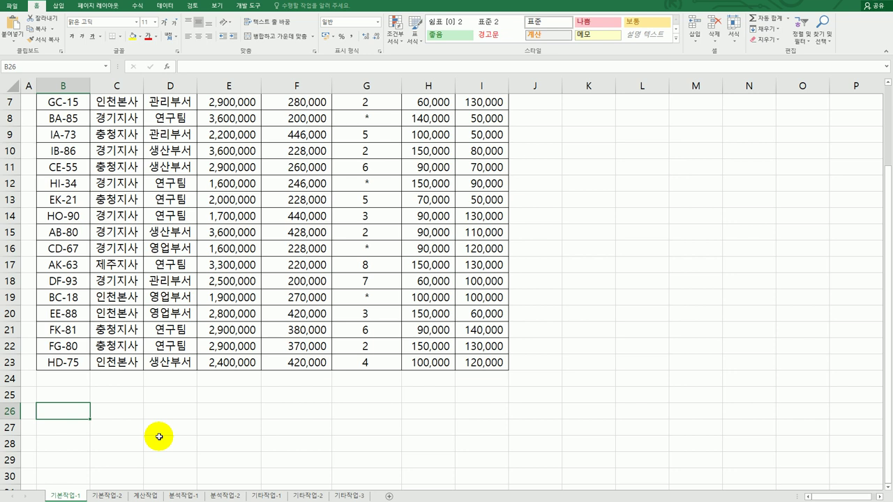
text(wh)
key(BackSpace)
key(BackSpace)
text(조건)
key(Return)
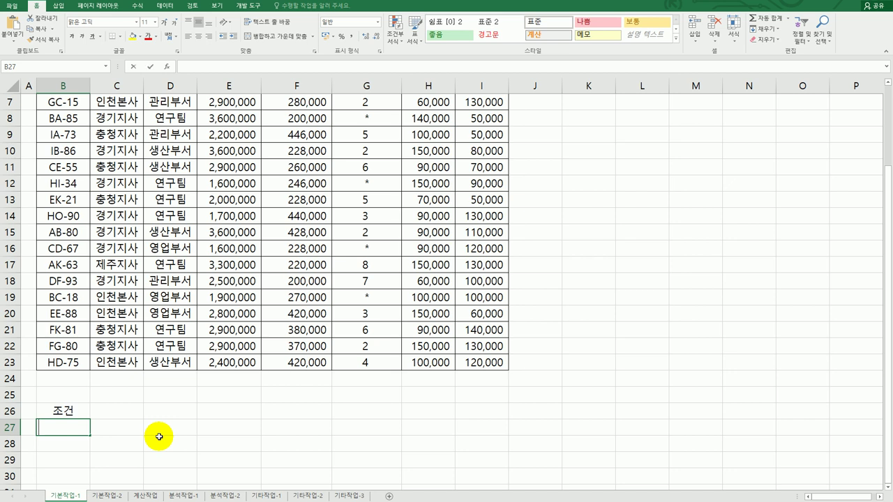
Begin a formula in B27 with =and(ISNUMBER(RIGHT(B3,1)) to test the last character of the first employee number.
text(=)
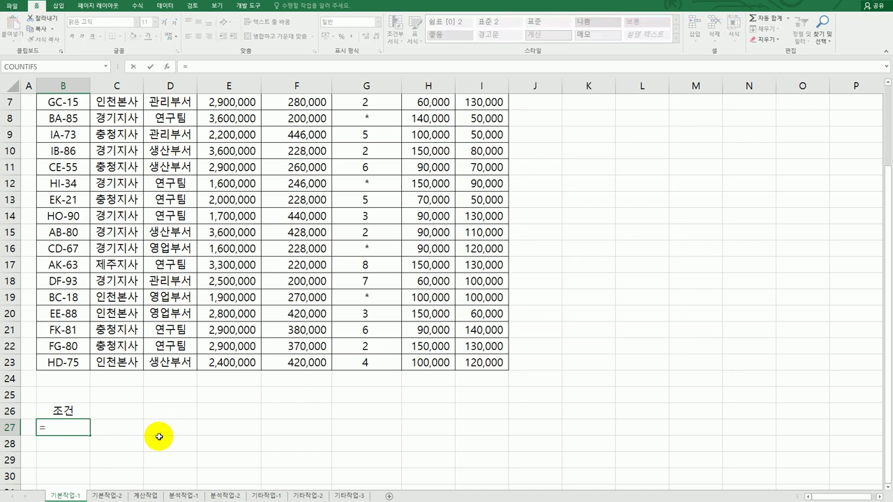
text(ㅁ)
key(BackSpace)
text(and()
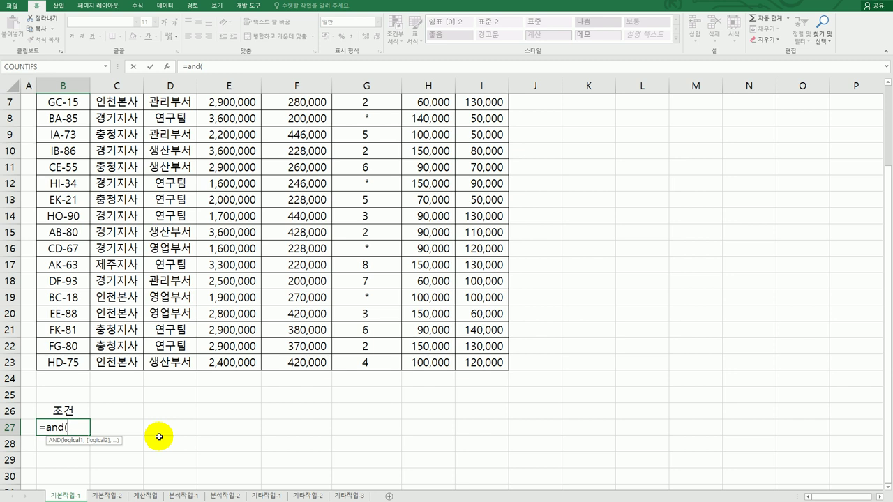
text(isnu)
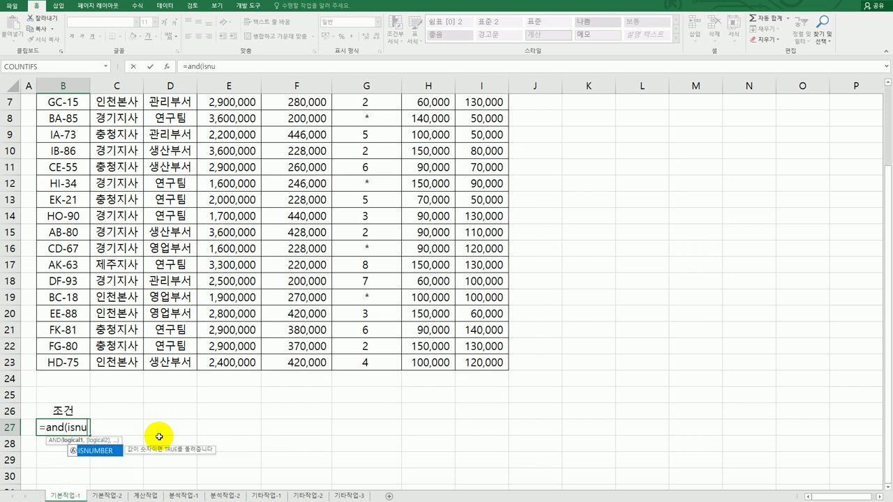
key(Tab)
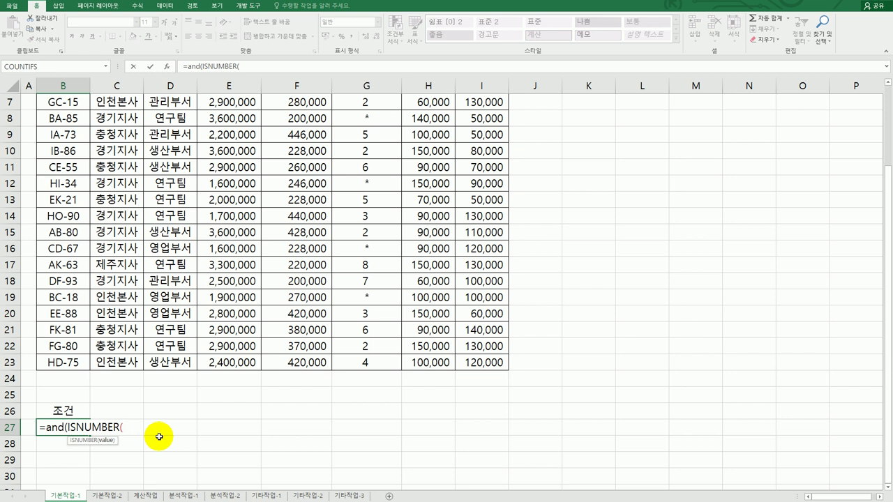
text(right)
key(Tab)
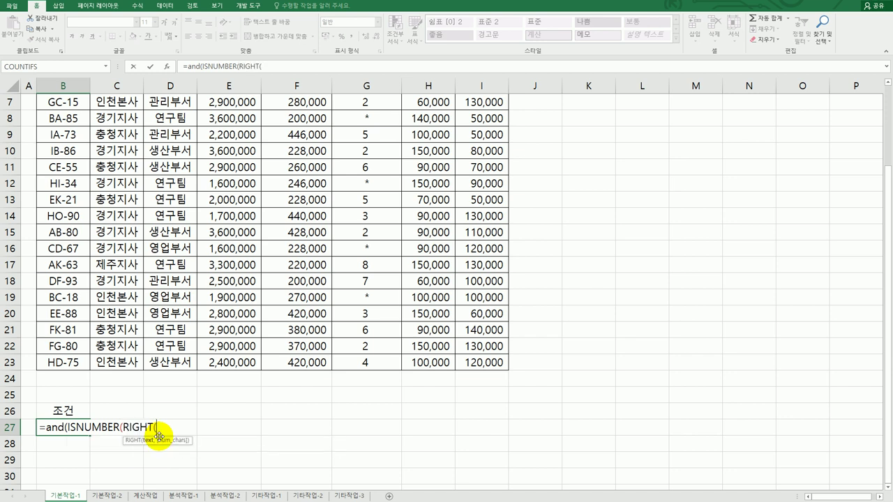
scroll(159, 436, up, 2)
click(79, 137)
text(,1)
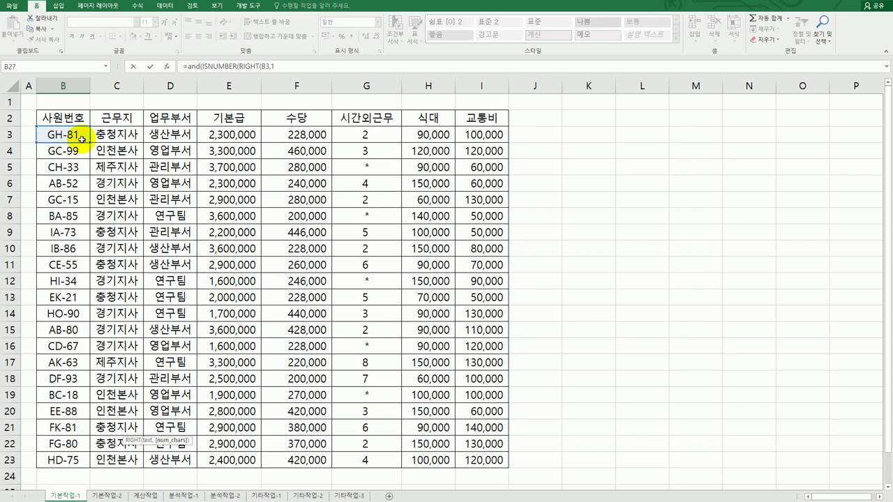
text()))
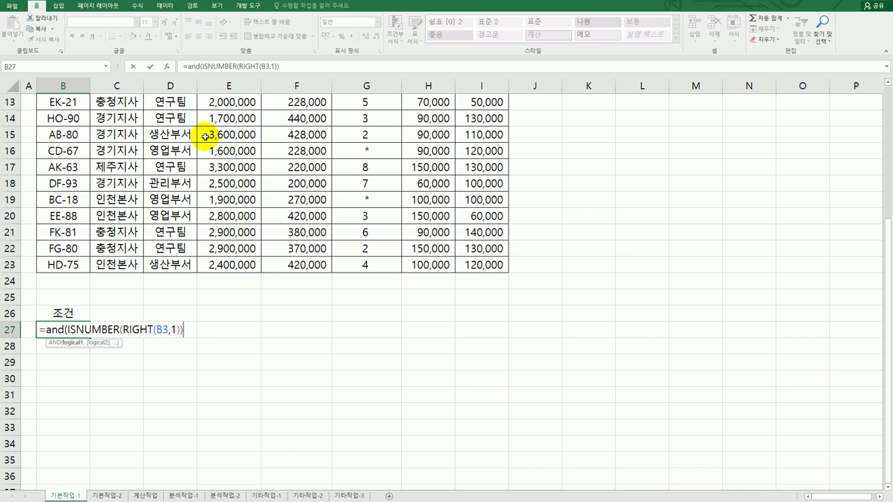
Extend the B27 formula with an OR function whose first condition is D3="영업부서".
text(,)
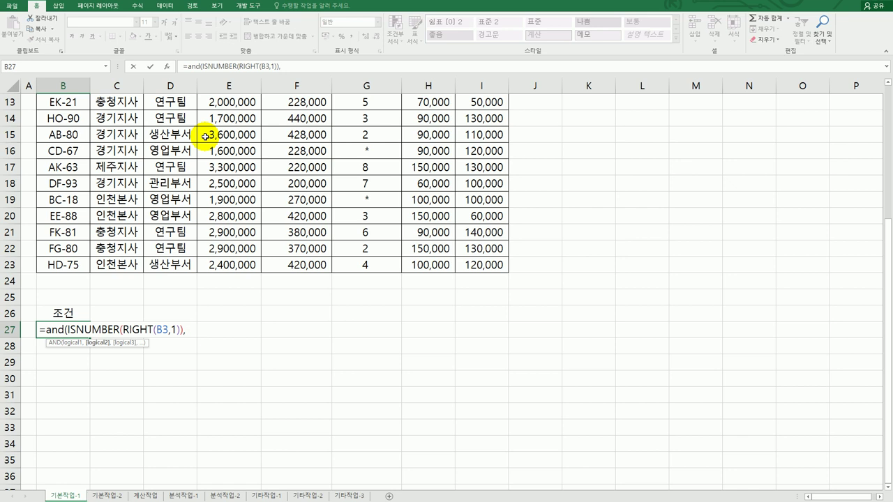
text(or()
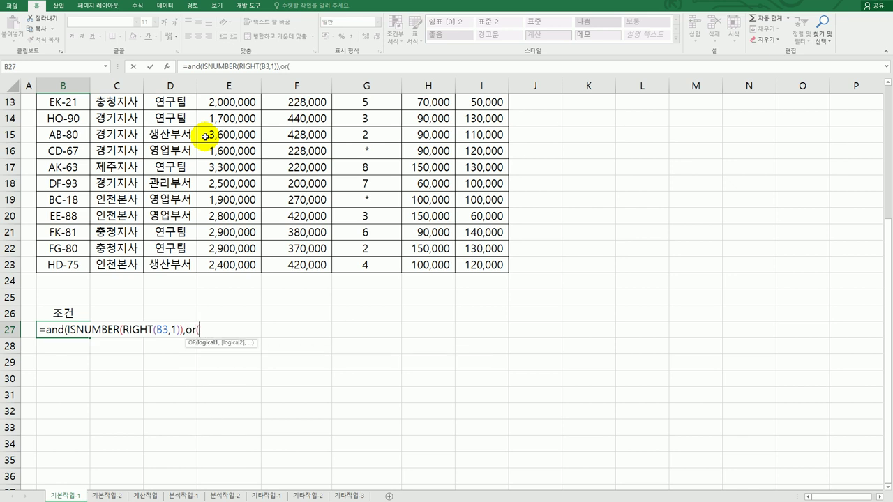
scroll(213, 143, up, 2)
scroll(212, 143, up, 2)
click(186, 134)
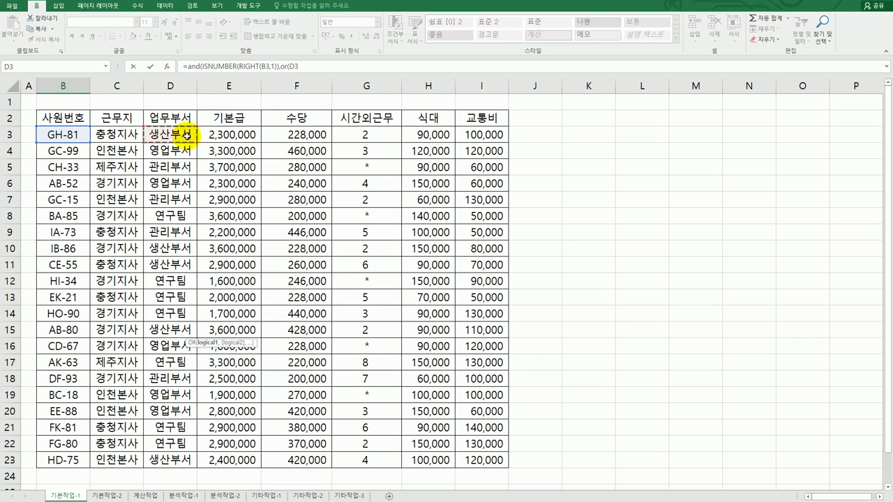
scroll(186, 134, down, 6)
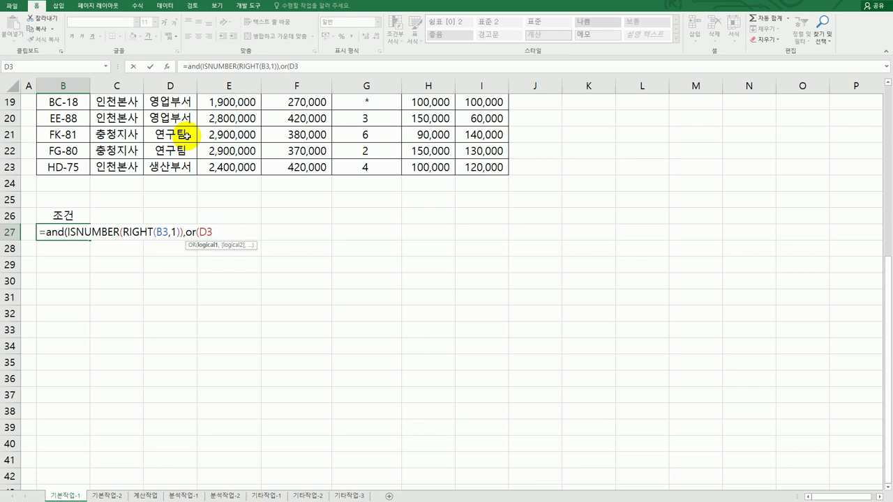
text(="영업부서"()
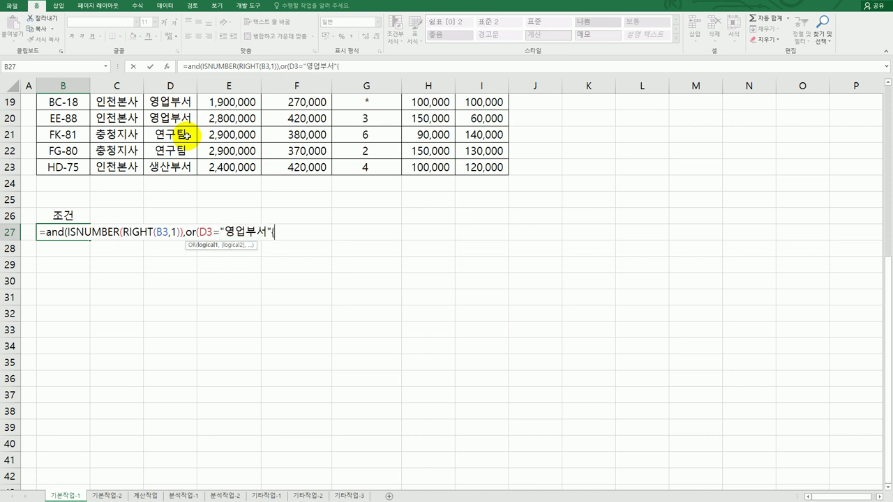
key(BackSpace)
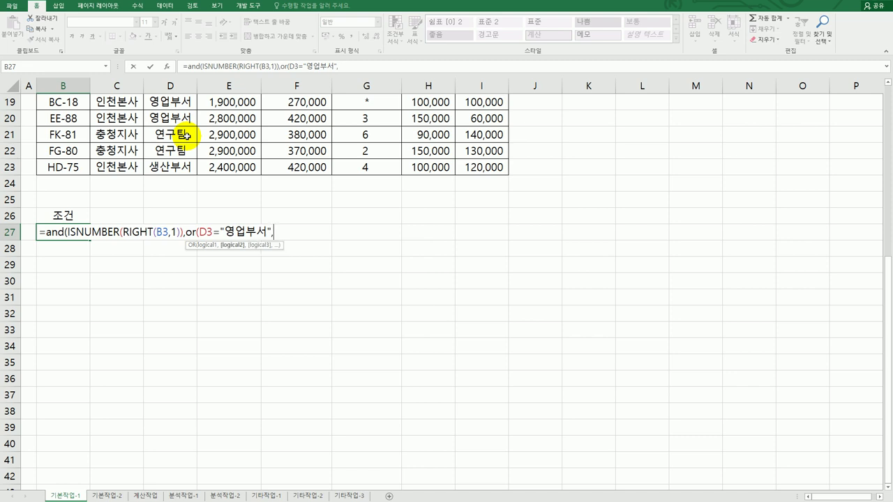
Add D3="연구팀" as the second OR condition in the B27 formula and close the OR function.
text(,)
scroll(251, 203, up, 6)
click(178, 134)
scroll(178, 134, down, 6)
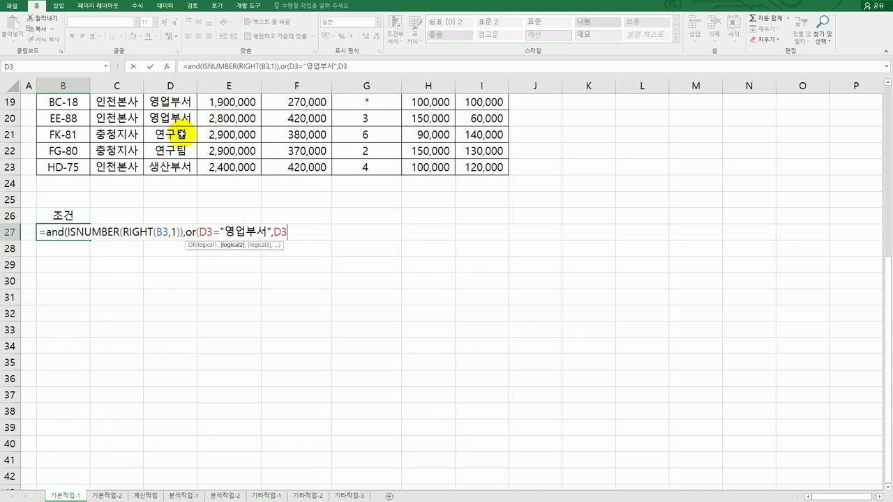
text(="연구)
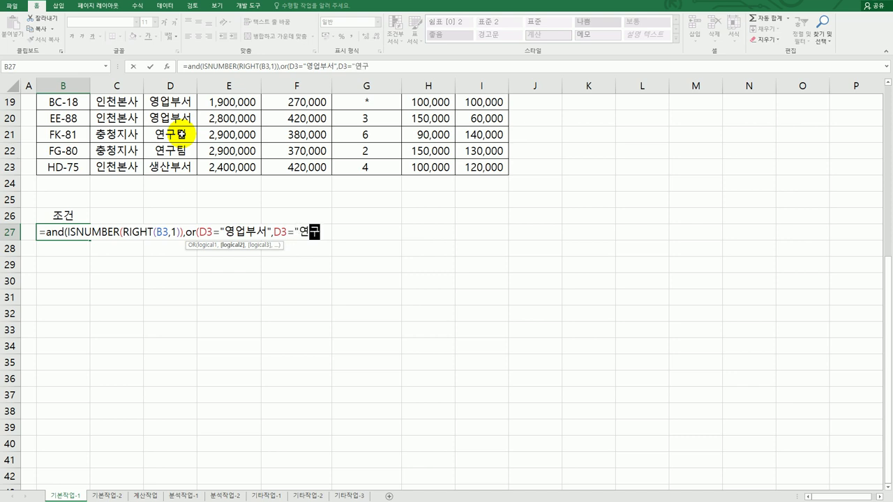
text(팀")))
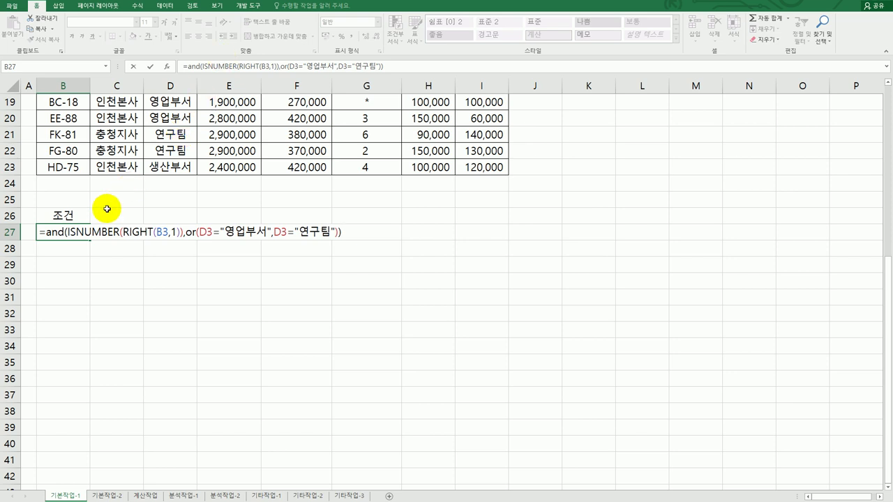
Replace ISNUMBER with ISEVEN in the B27 formula and commit the formula.
drag(75, 232, 123, 230)
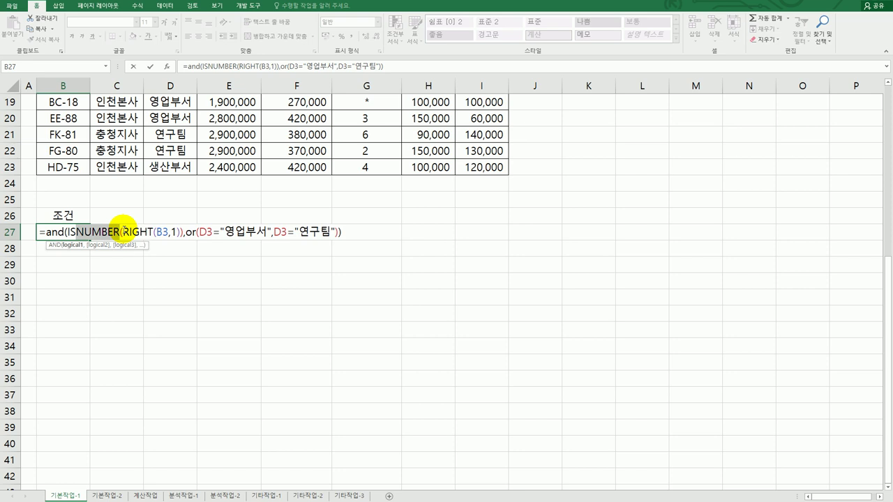
key(BackSpace)
text(e)
key(BackSpace)
text(EVEN)
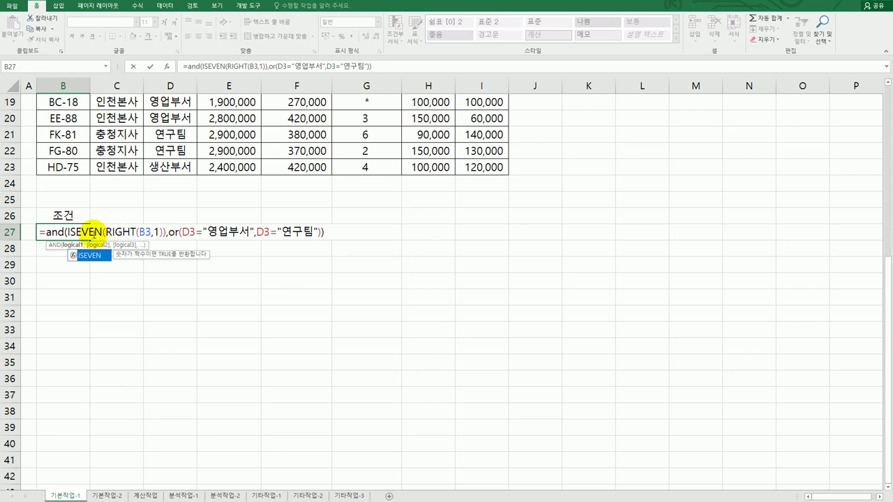
click(98, 231)
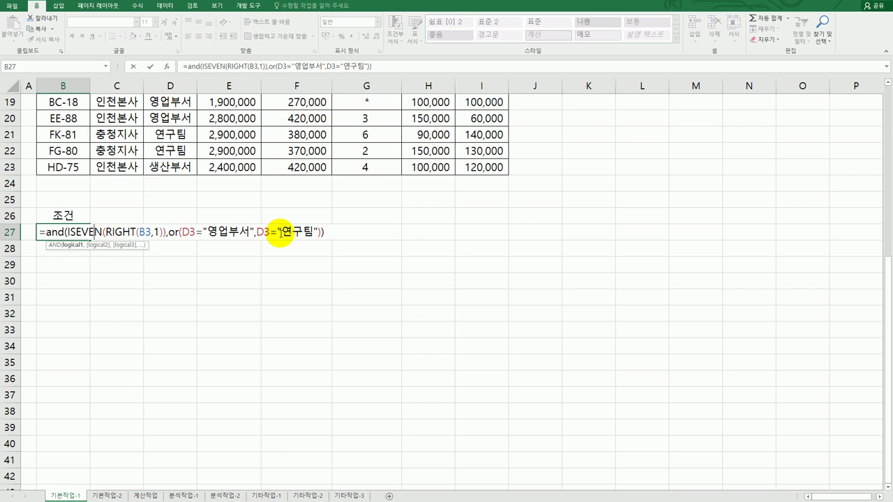
key(Return)
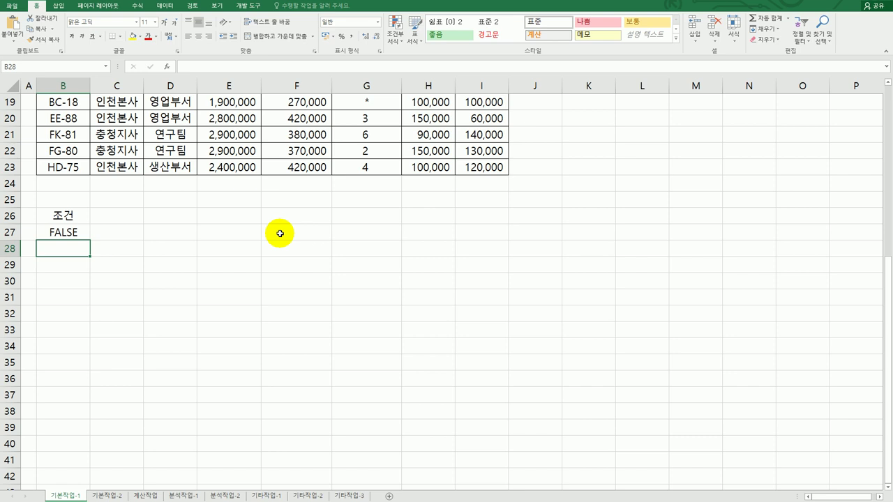
Start an Advanced Filter on the employee table B2:I23 and set its criteria range to B26:B27.
scroll(273, 260, up, 4)
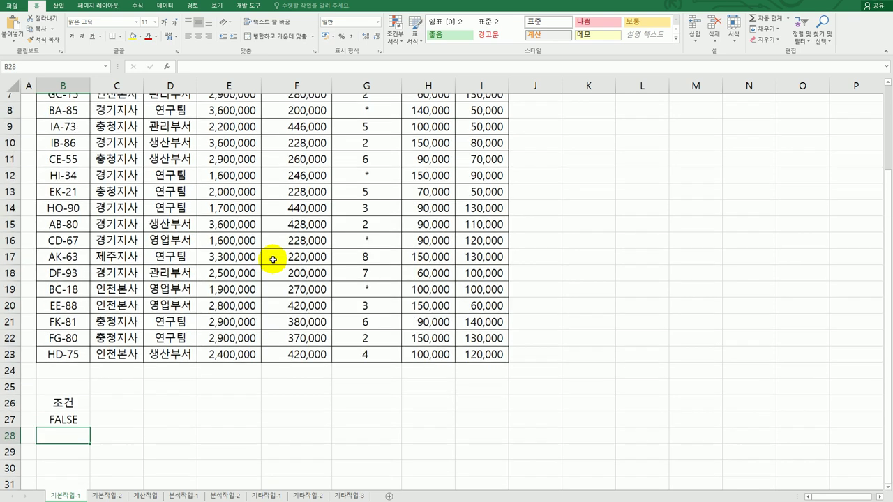
click(254, 231)
scroll(258, 247, up, 2)
scroll(262, 247, down, 4)
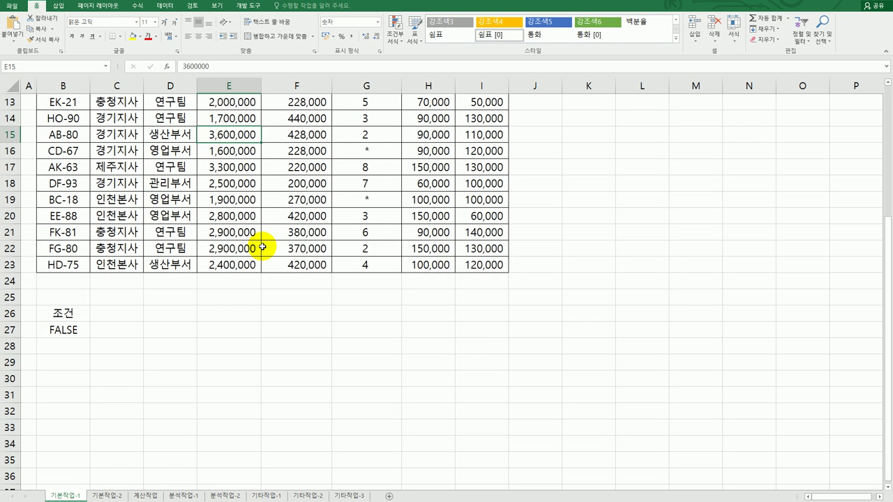
click(166, 8)
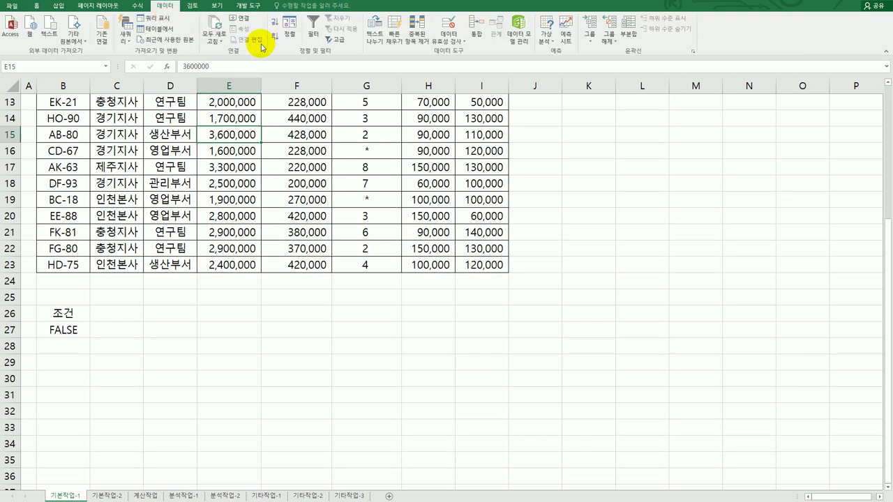
click(339, 41)
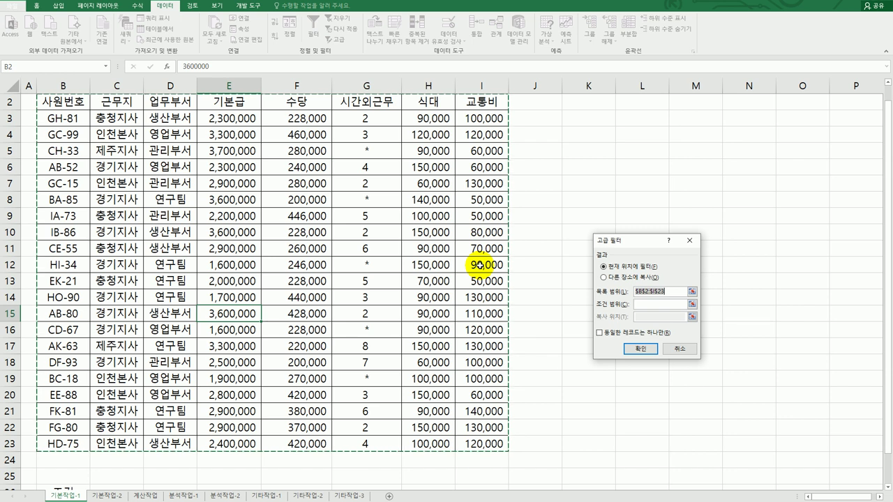
scroll(482, 259, down, 4)
click(654, 304)
drag(61, 298, 62, 316)
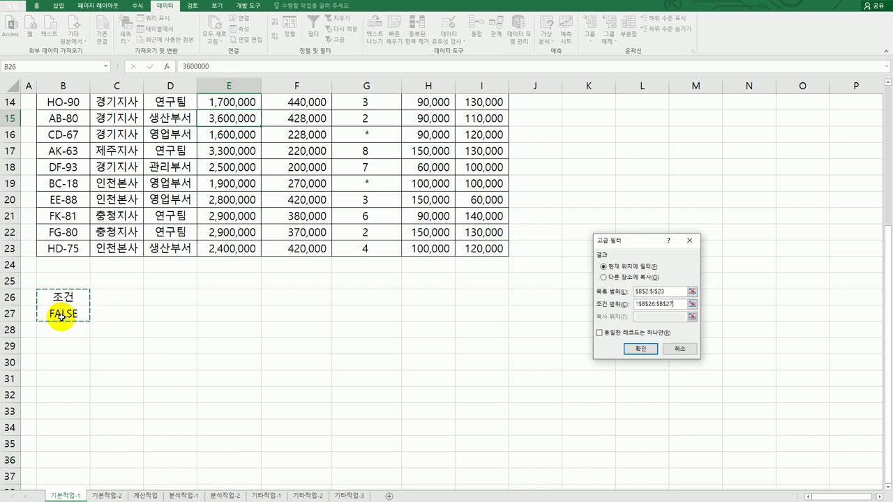
Run the filter with its results copied to another location starting at B30, and check the extracted departments in D31:D36.
click(614, 278)
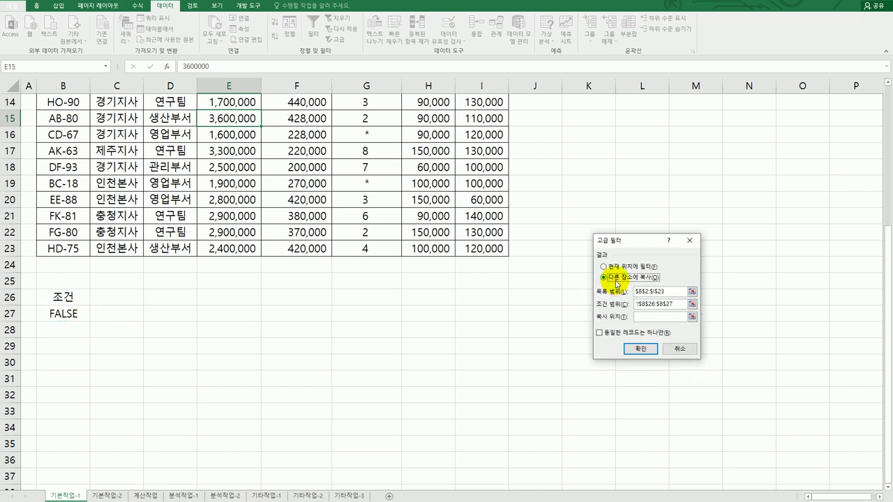
click(636, 317)
click(60, 364)
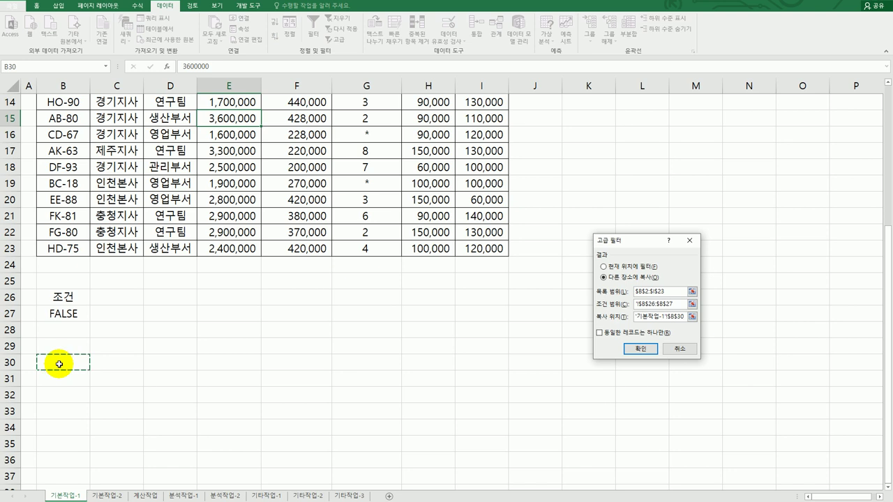
click(658, 352)
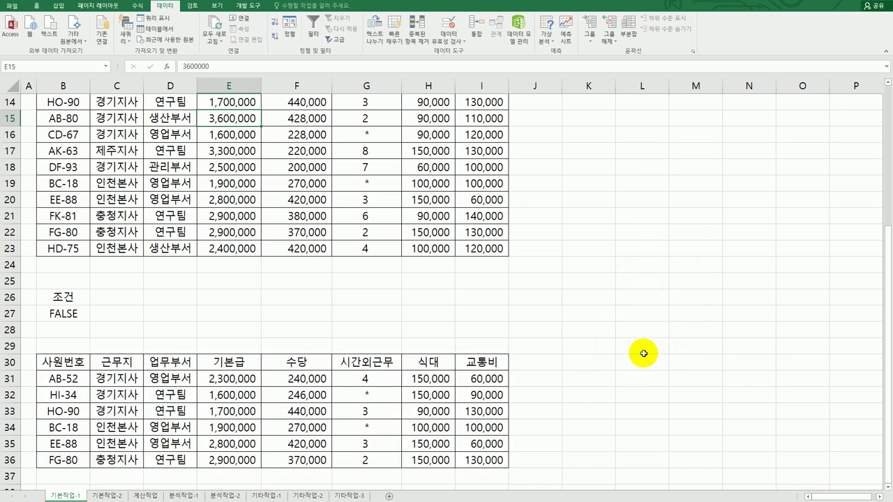
scroll(397, 376, down, 2)
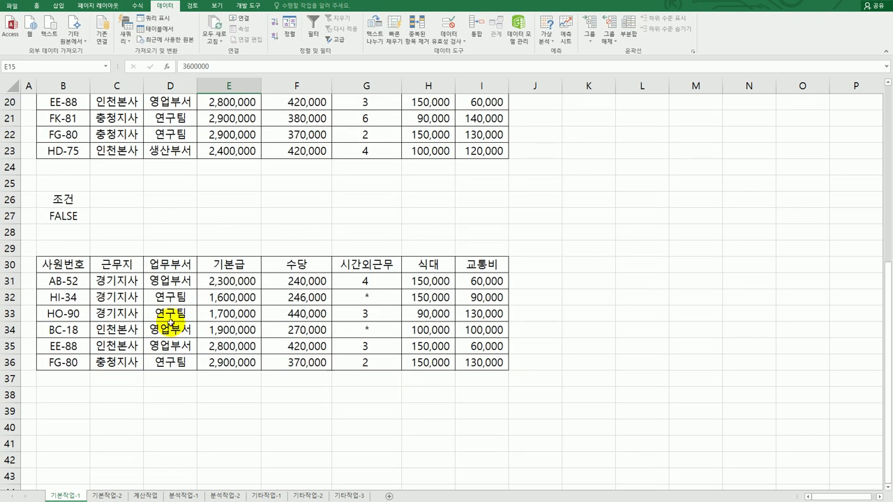
click(166, 283)
drag(166, 282, 168, 363)
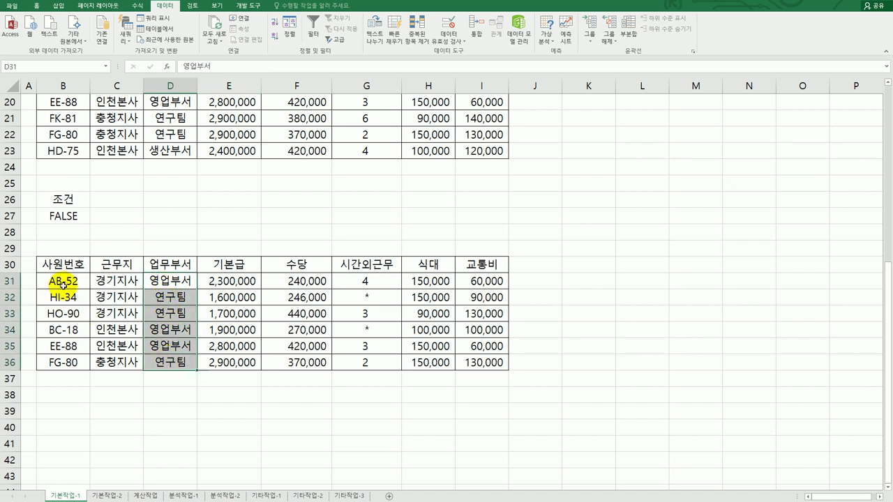
Check the extracted employee numbers in B31:B36.
drag(62, 282, 62, 363)
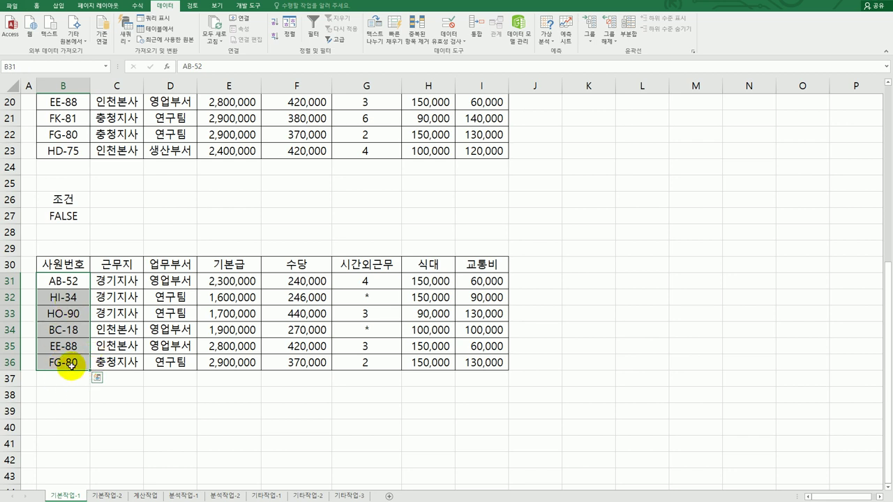
click(65, 362)
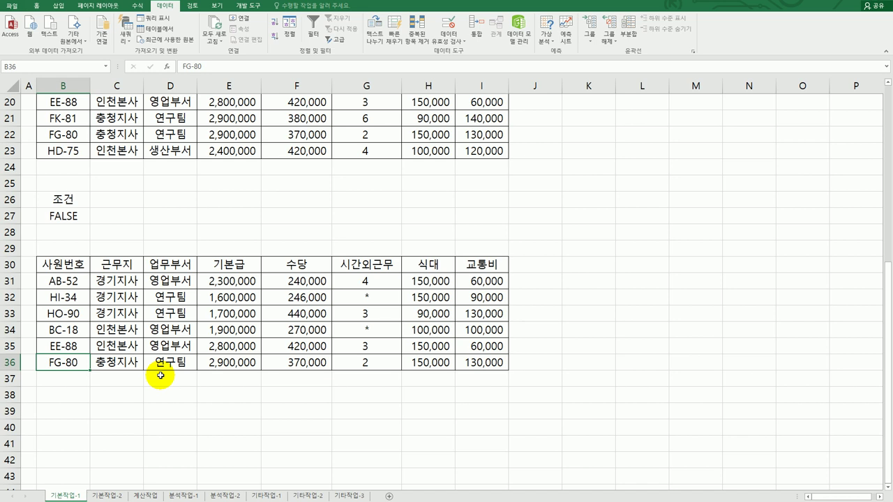
Start a new conditional formatting rule for the employee data B3:I23 that uses a formula to decide which cells to format.
scroll(161, 376, up, 7)
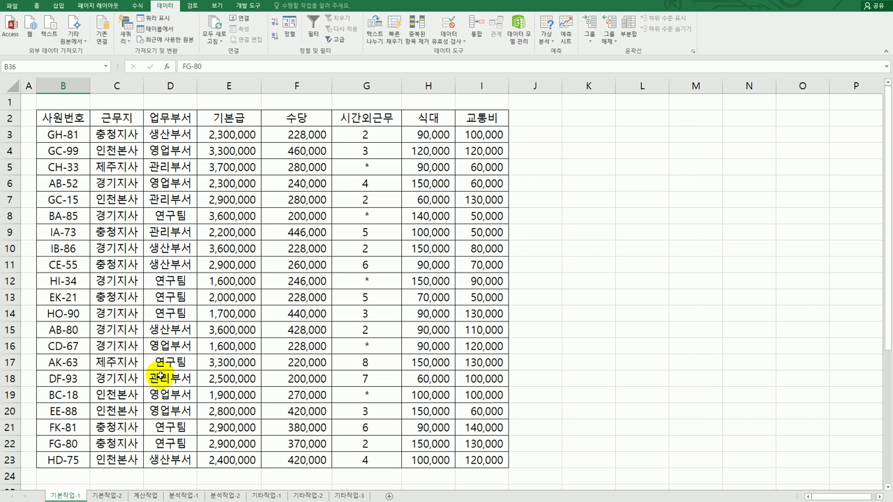
drag(67, 139, 471, 461)
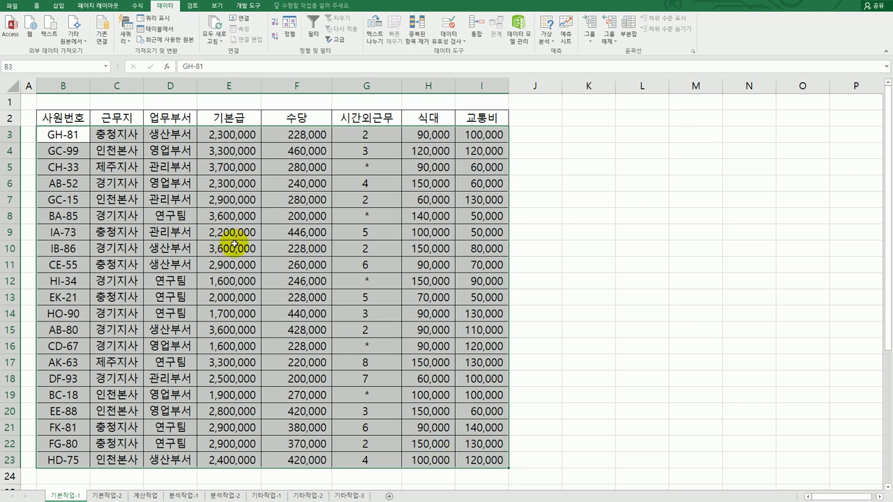
click(36, 10)
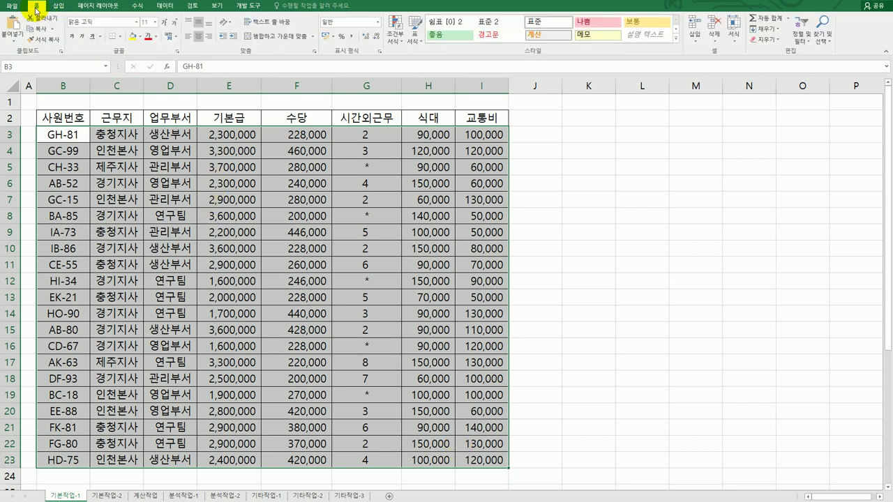
click(398, 43)
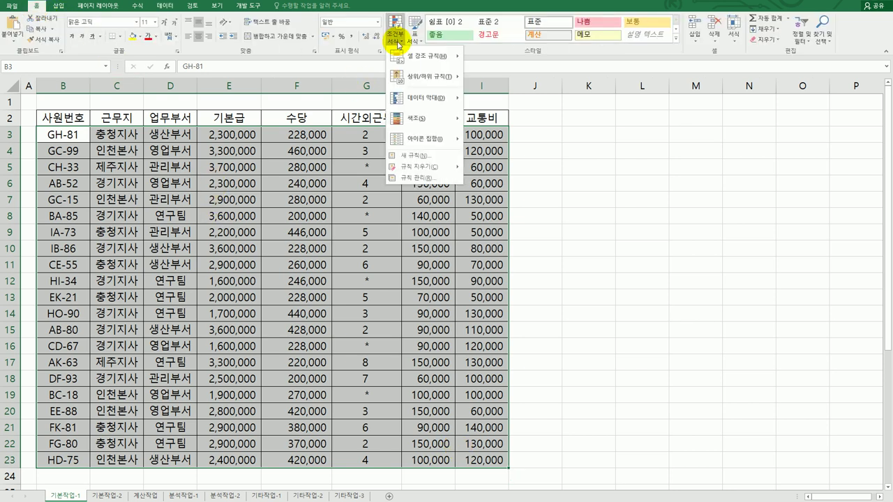
click(418, 157)
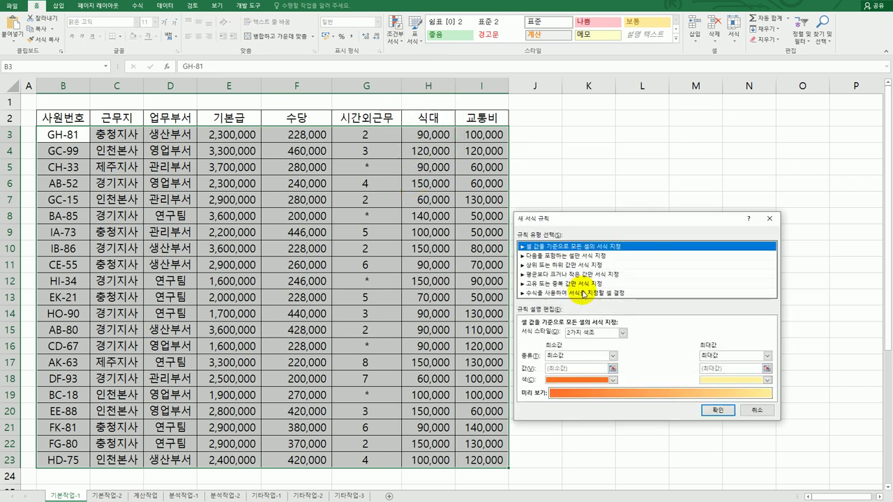
click(583, 294)
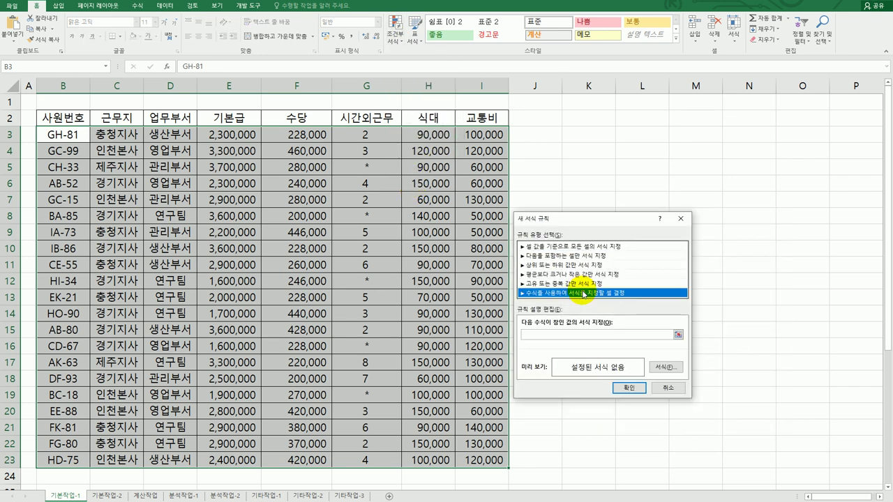
click(557, 336)
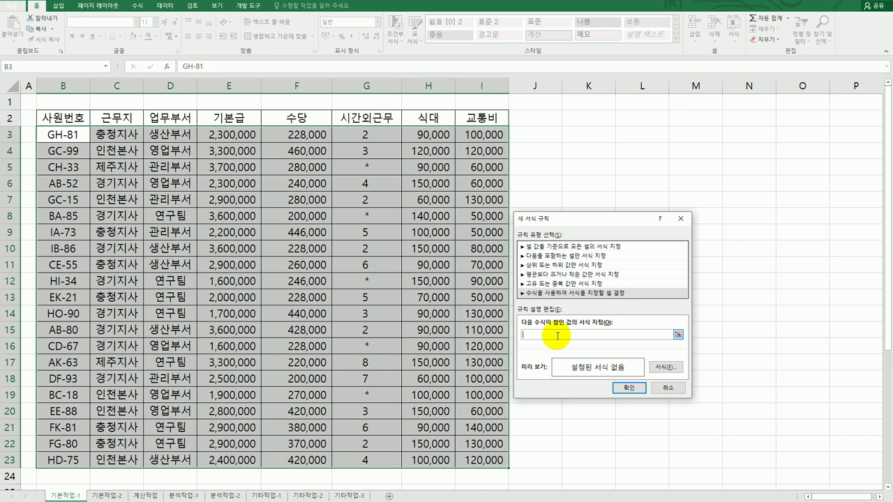
Begin the rule formula with =or(rank.eq($F3,$F$3:$F$23) to rank each employee's 수당 in descending order.
text(=or(rank.eq()
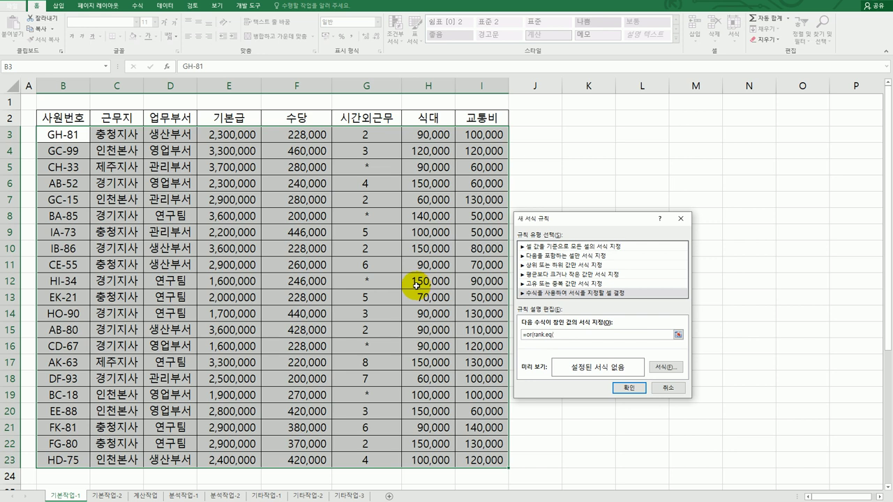
click(318, 133)
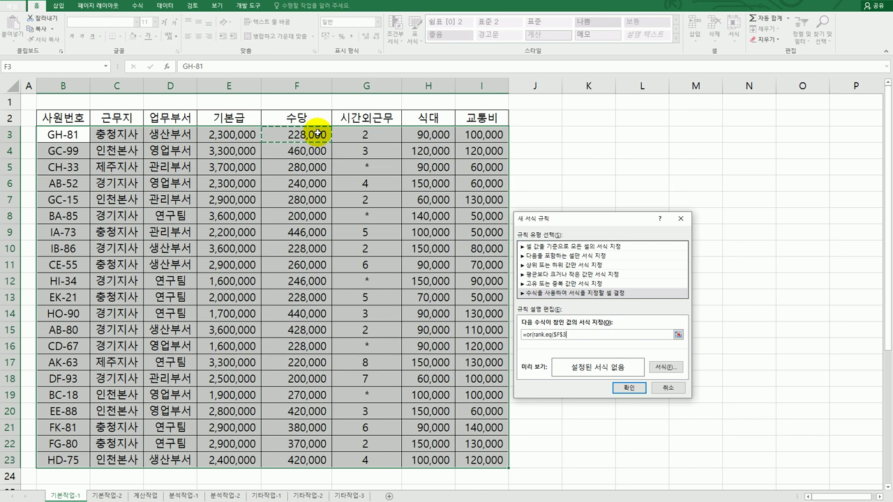
key(F4)
key(F4)
text(,)
drag(318, 133, 321, 459)
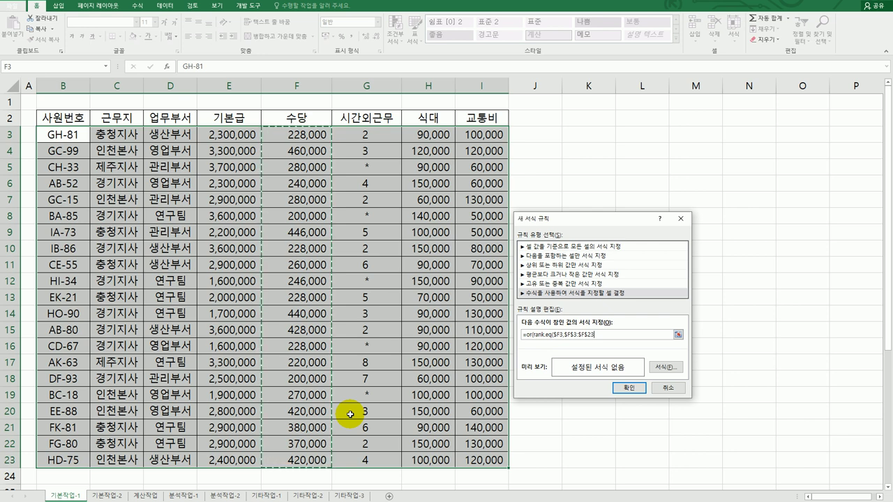
text())
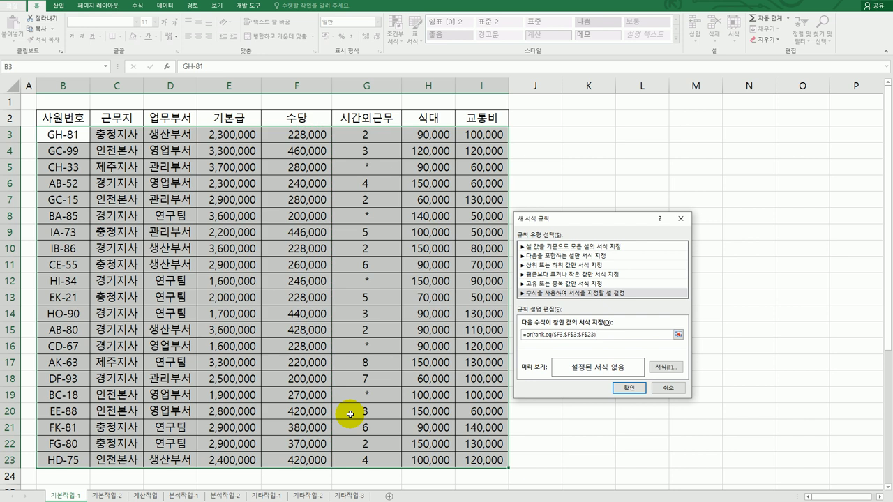
Test the first rank for =1, add rank.eq($F3,$F$3:$F$23,1)=1 as the second condition, and close the OR function.
text(=1,rank.eq()
click(297, 134)
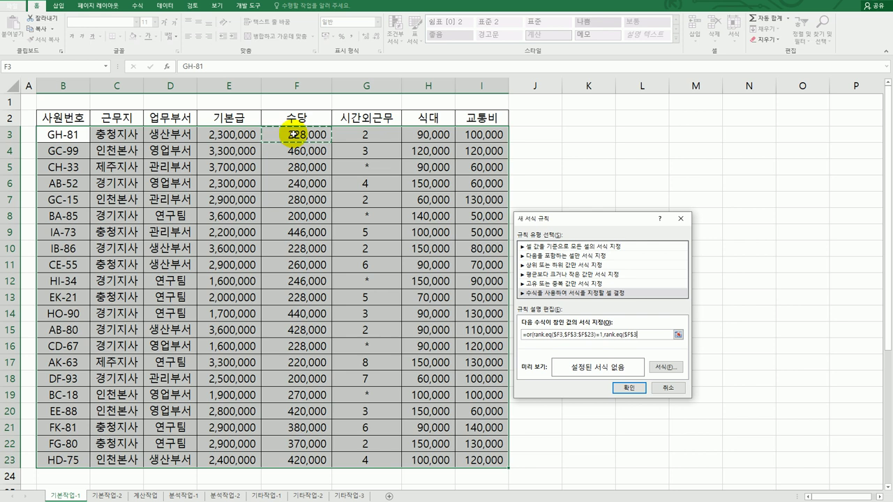
key(F4)
key(F4)
text(,)
drag(293, 134, 295, 461)
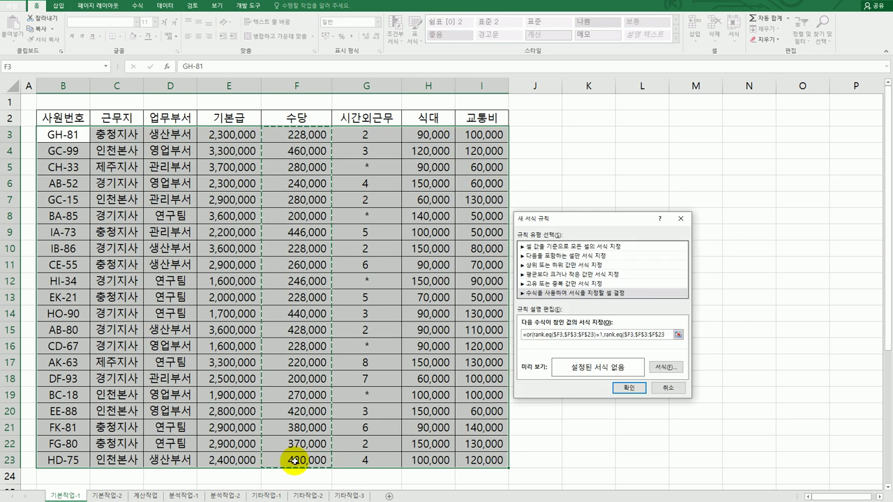
text())
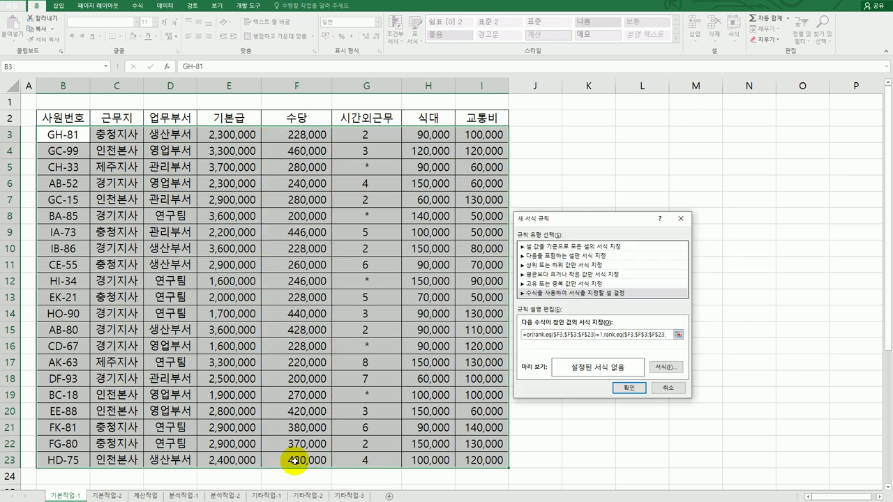
text(,1)=1)
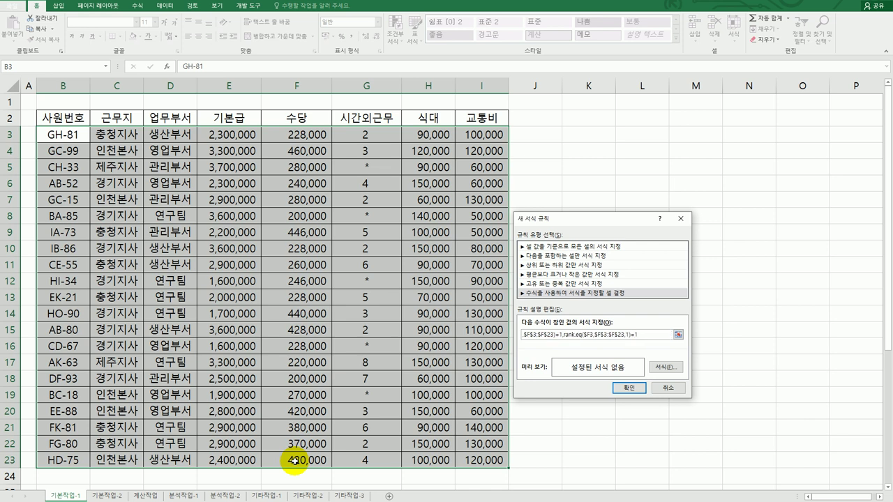
text())
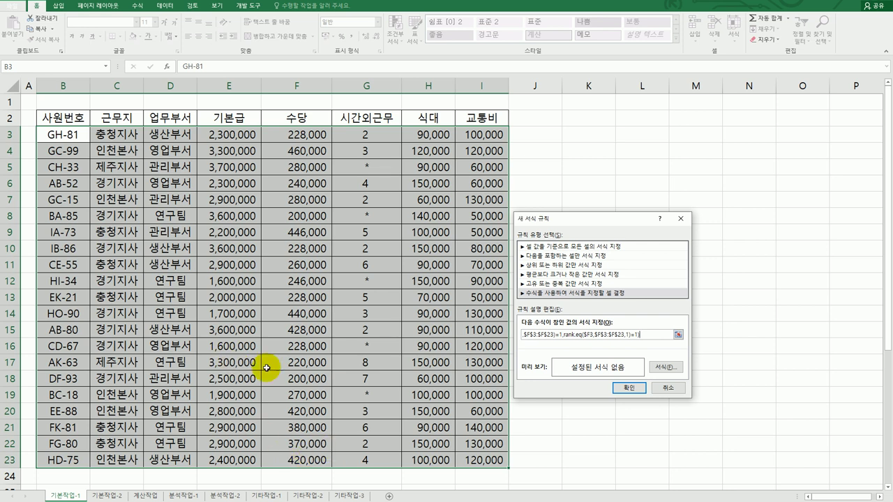
Format matching rows with the 기울임꼴 font style and the standard purple font color, and apply the rule.
click(671, 374)
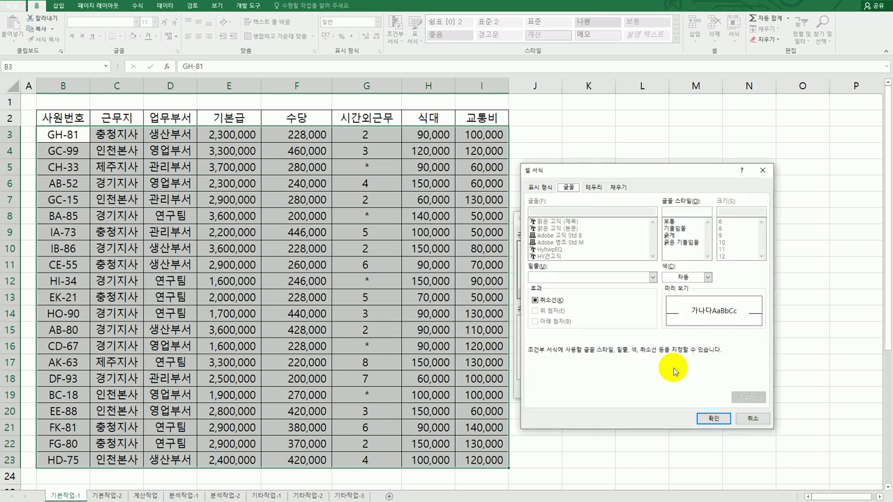
click(685, 229)
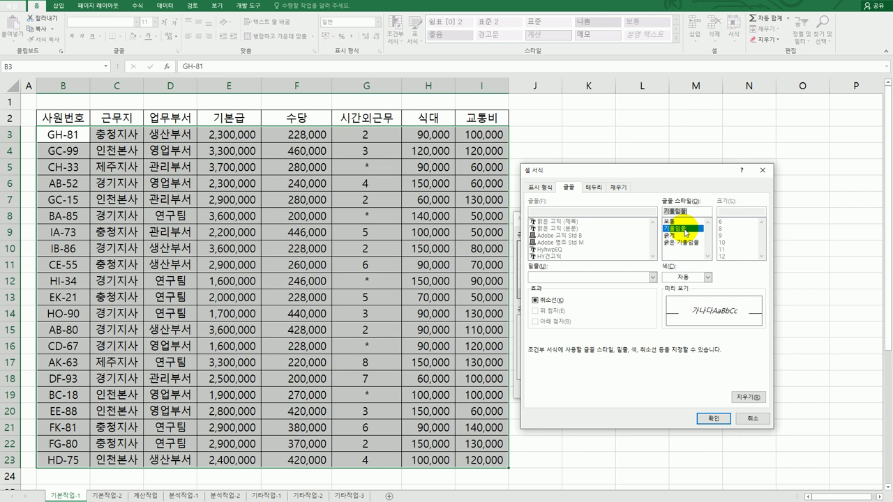
click(708, 278)
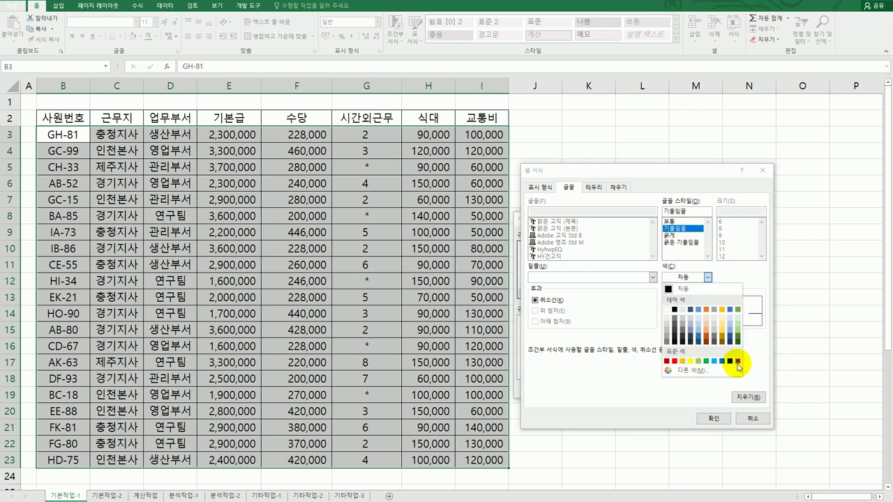
click(738, 362)
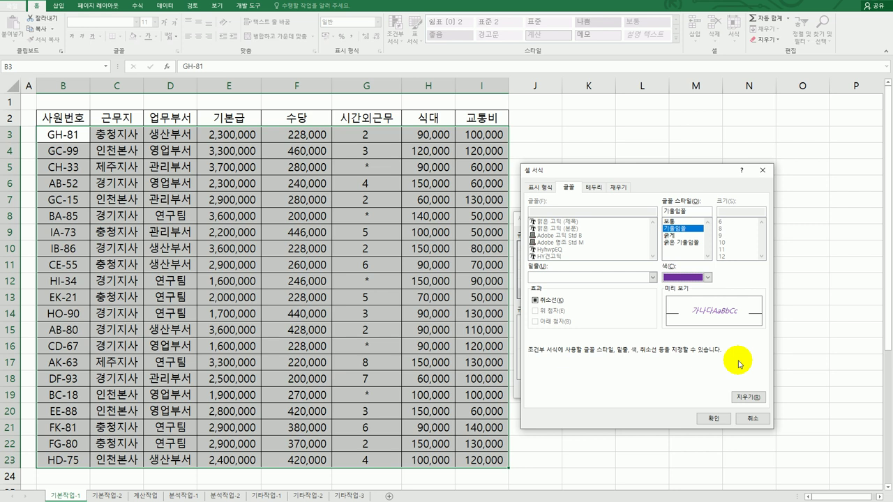
click(712, 419)
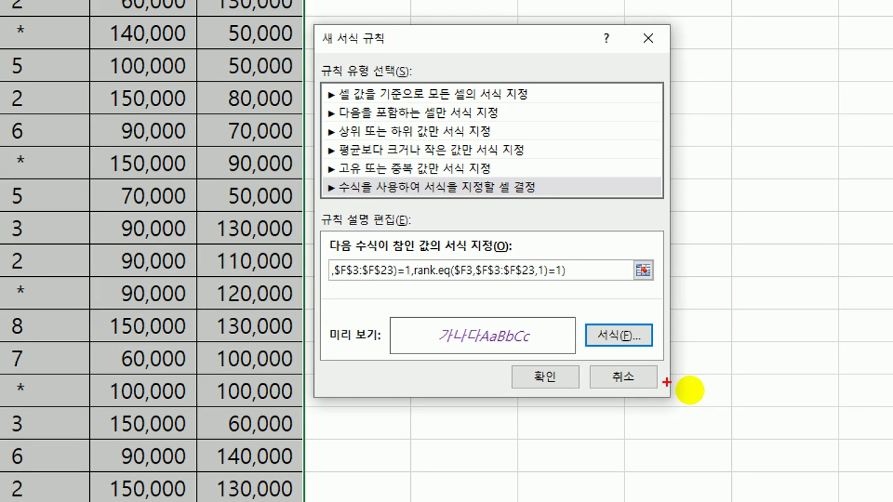
drag(418, 283, 449, 281)
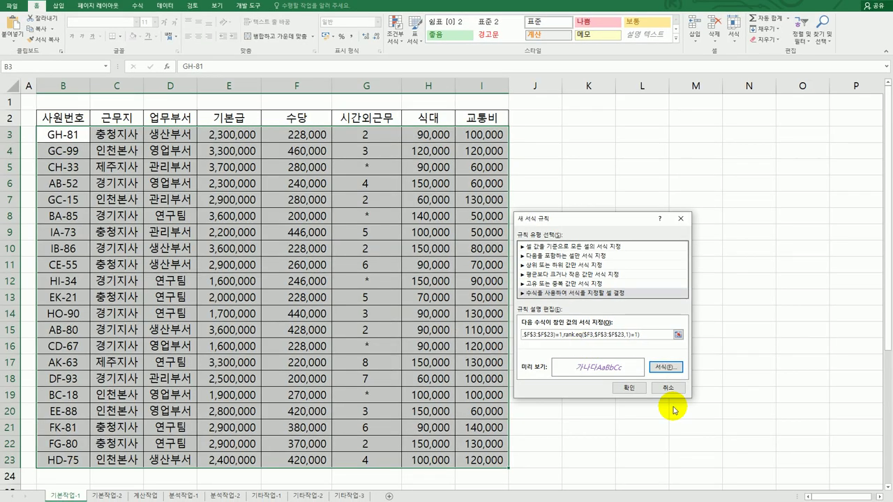
click(545, 377)
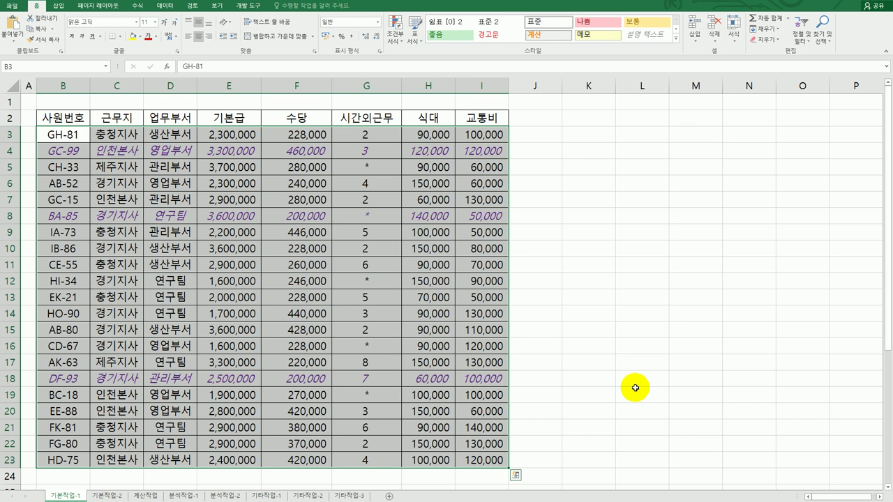
Check the 수당 values of the formatted rows in F8 and F18.
click(282, 219)
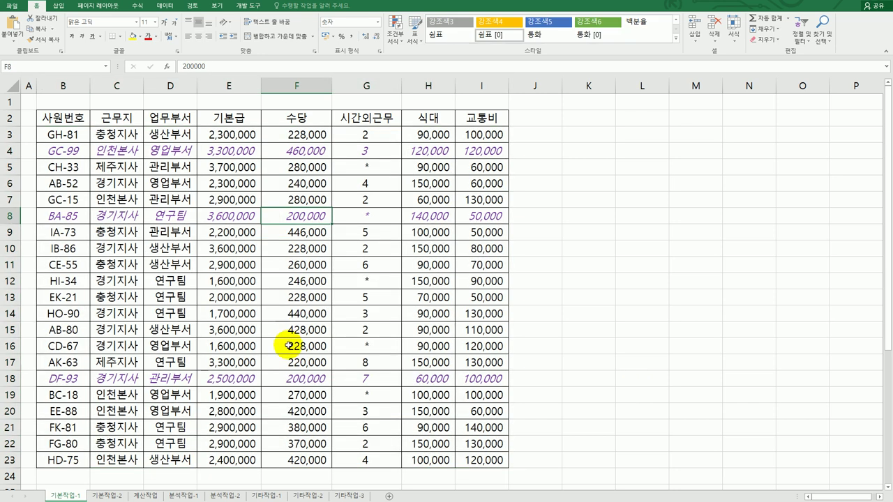
click(287, 380)
click(285, 218)
click(307, 380)
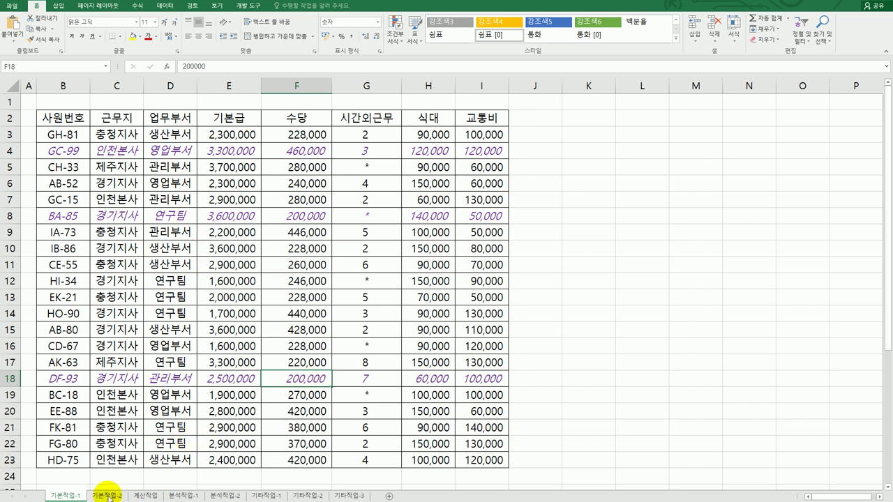
Set the range A2:H20 on the 기본작업-2 sheet as the print area.
click(108, 494)
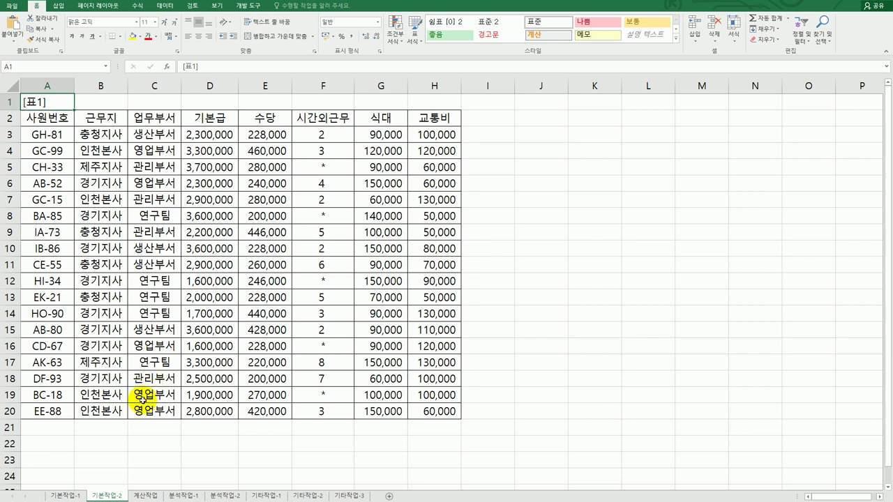
click(70, 118)
drag(152, 170, 431, 410)
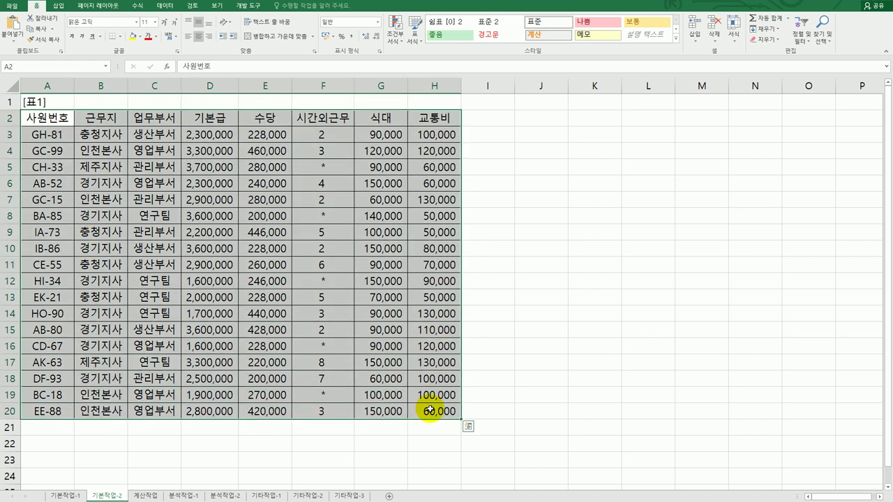
click(109, 11)
click(121, 36)
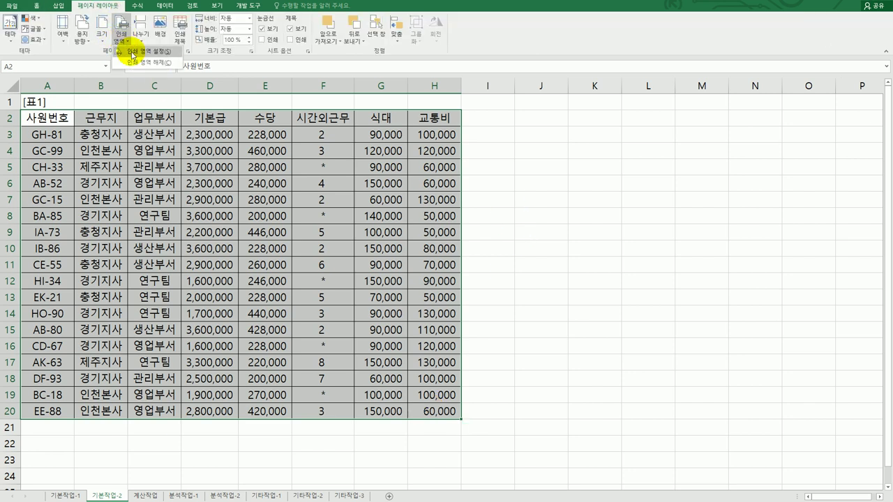
click(122, 53)
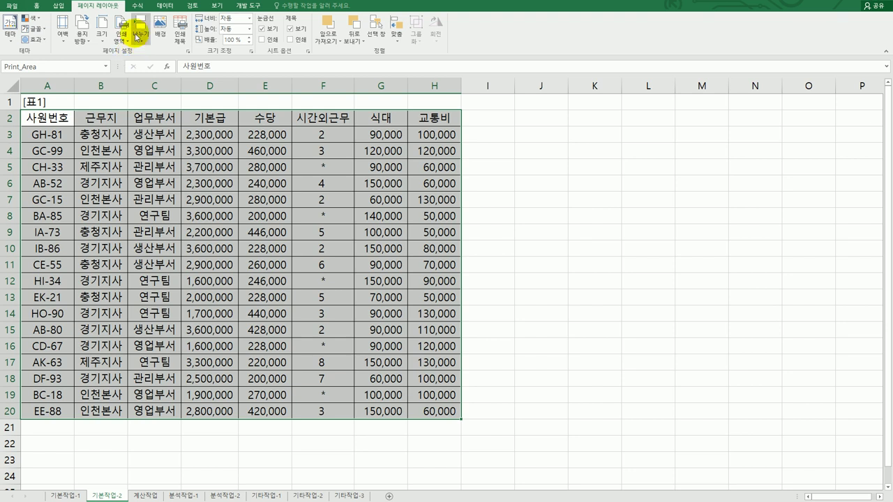
Center the printout on the page both horizontally (가로) and vertically (세로) in the page setup.
click(182, 40)
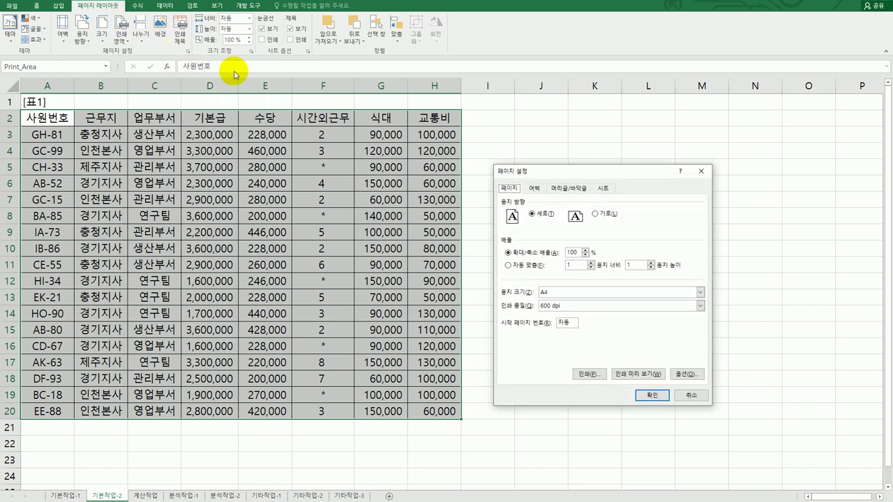
click(534, 188)
click(519, 338)
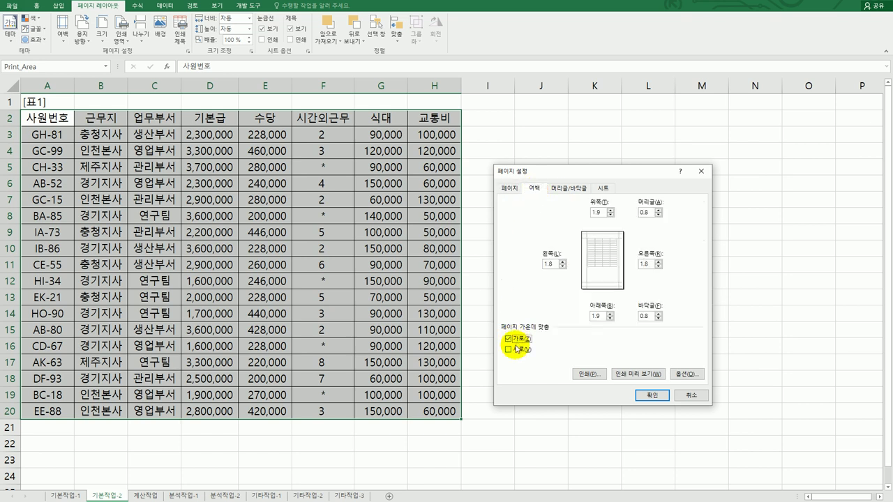
click(519, 350)
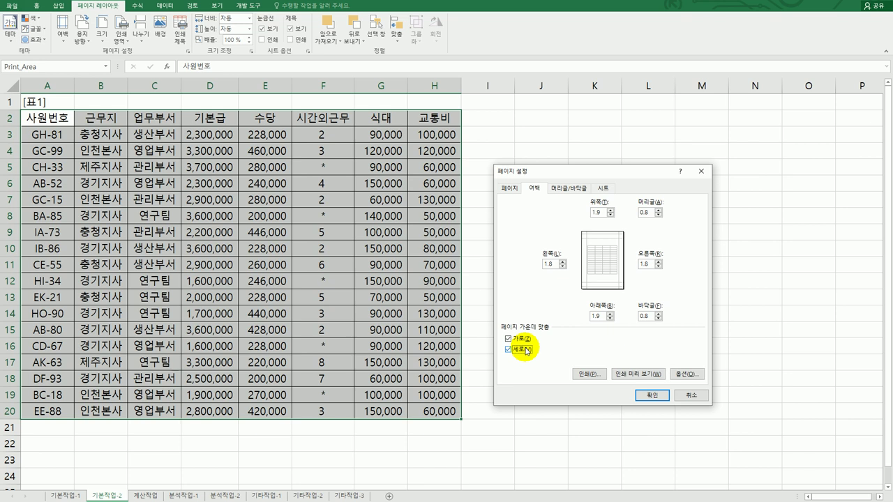
Set the print scaling to automatic fit (자동 맞춤) at 1 page wide by 1 page tall.
click(510, 189)
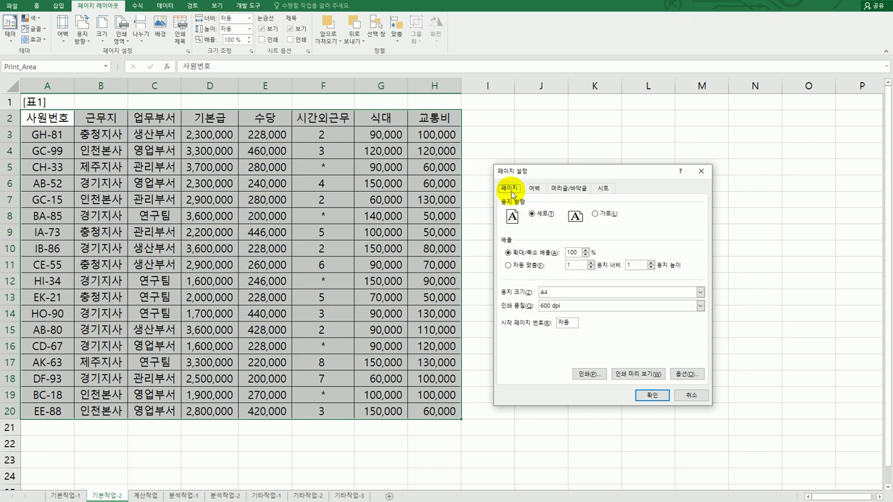
click(535, 267)
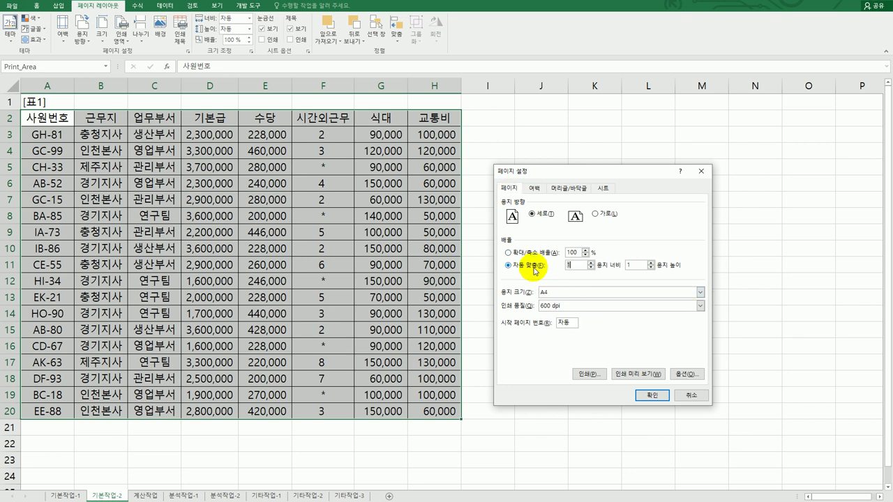
click(629, 268)
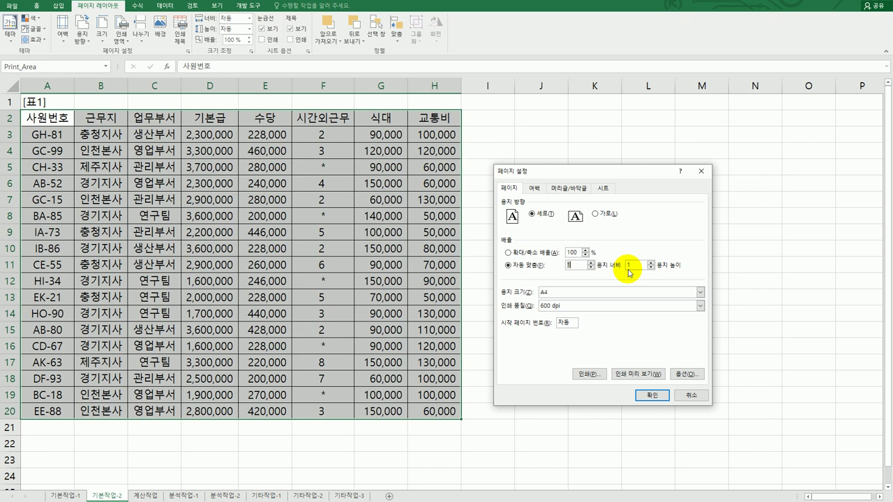
Add a custom header with the current date in its left section and the page number followed by "page" in its right section, and apply the page setup.
click(564, 190)
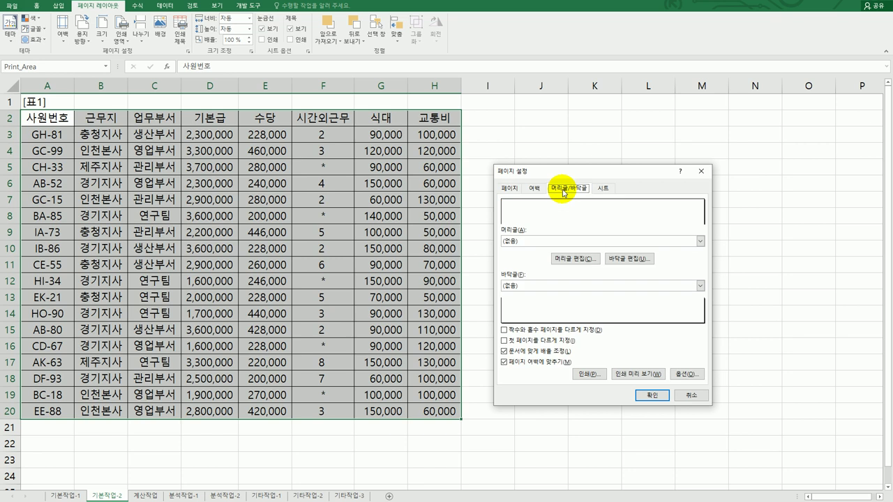
click(570, 259)
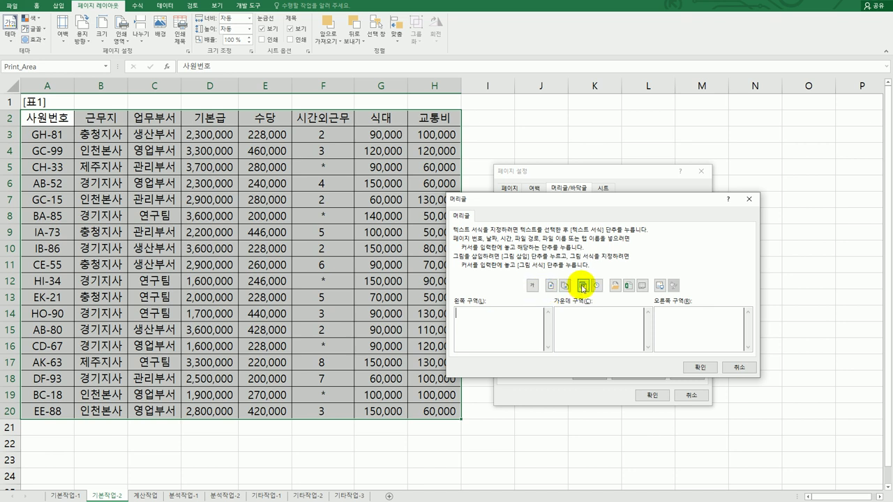
click(582, 286)
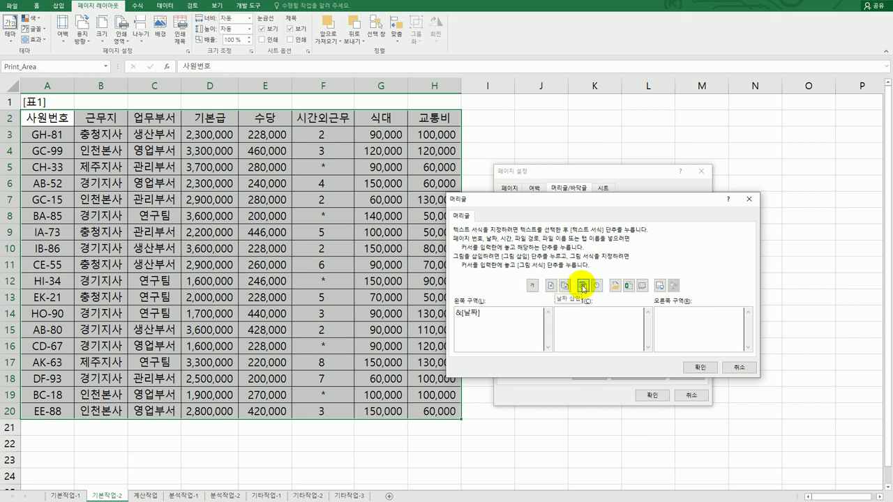
click(678, 329)
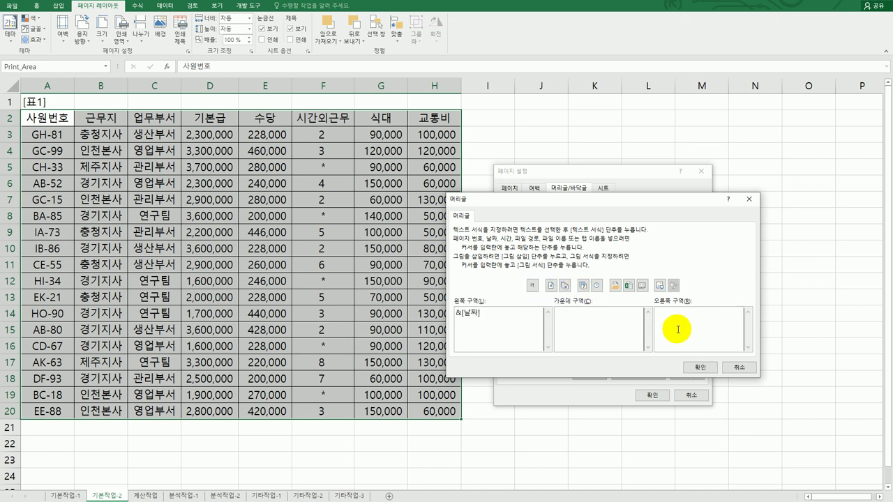
click(551, 286)
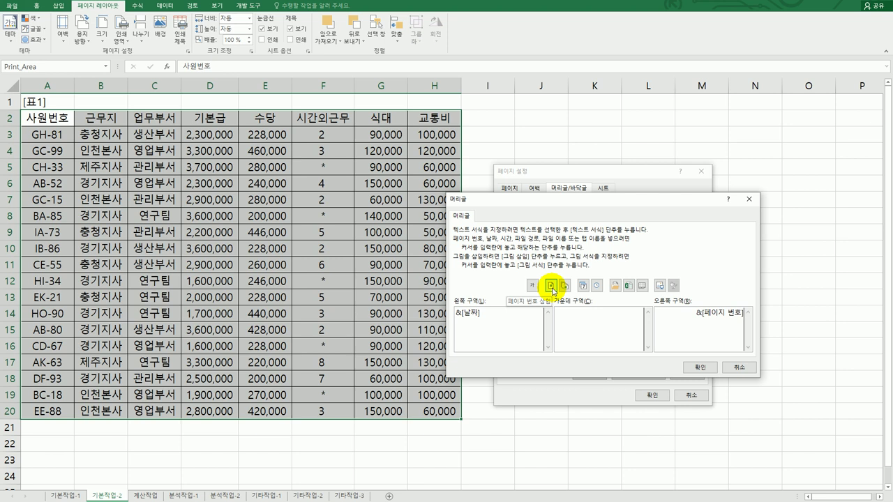
text(page)
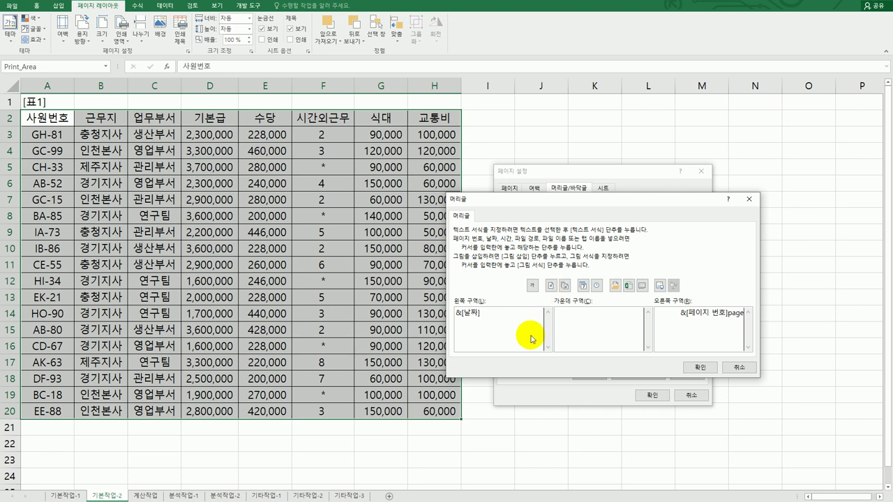
click(698, 370)
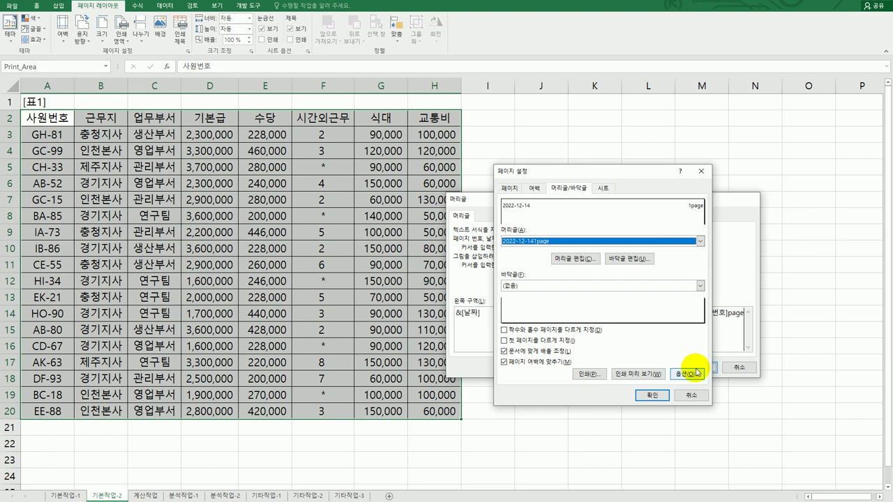
click(654, 396)
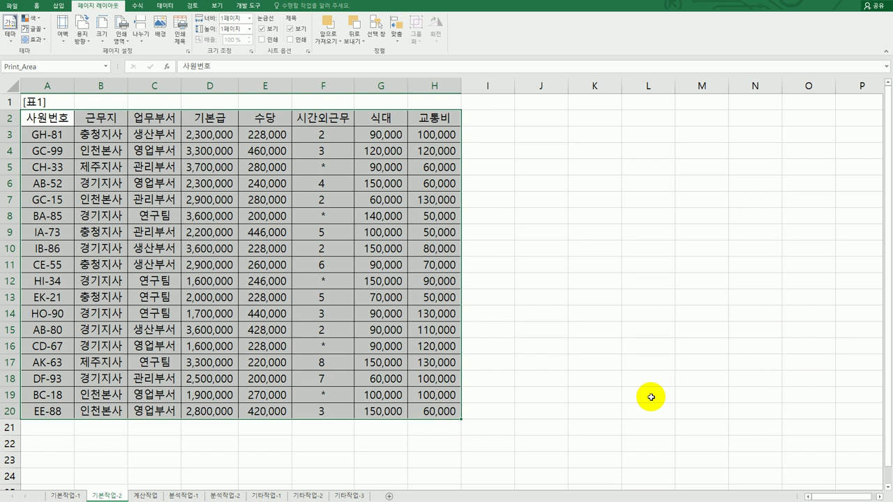
Check the print preview of the 기본작업-2 sheet for the header, centering and page fit, and return to the worksheet.
click(451, 286)
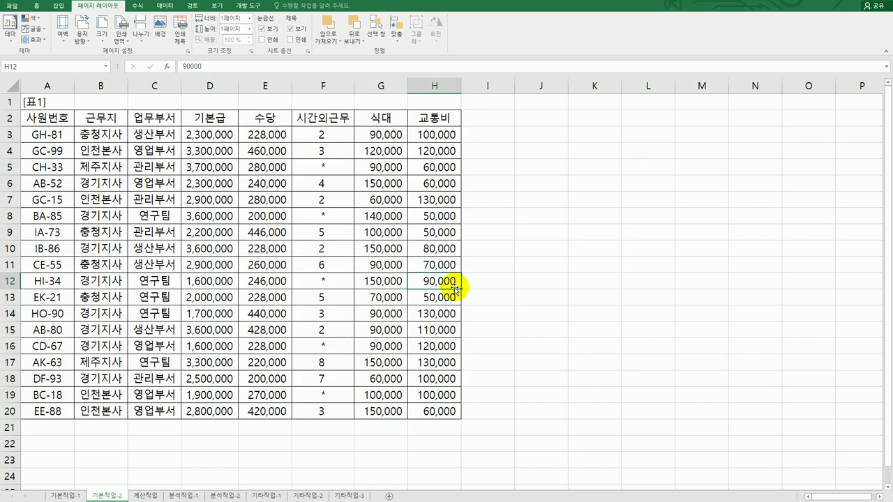
click(12, 6)
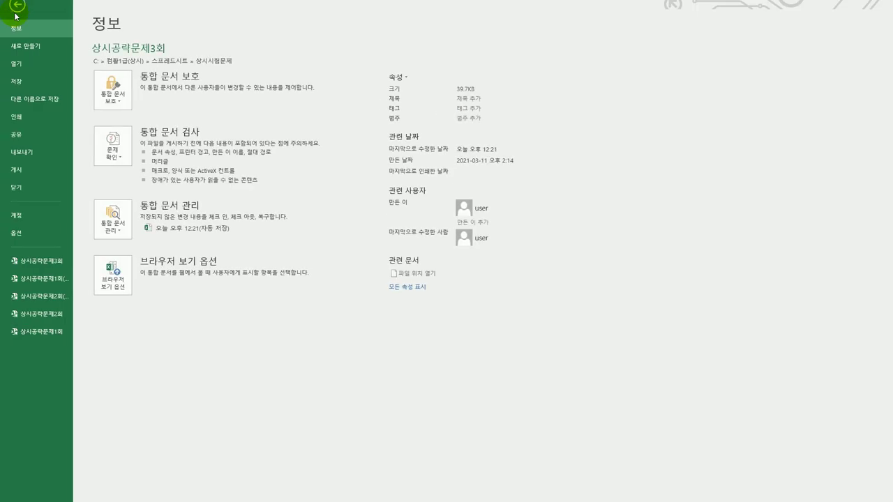
click(42, 122)
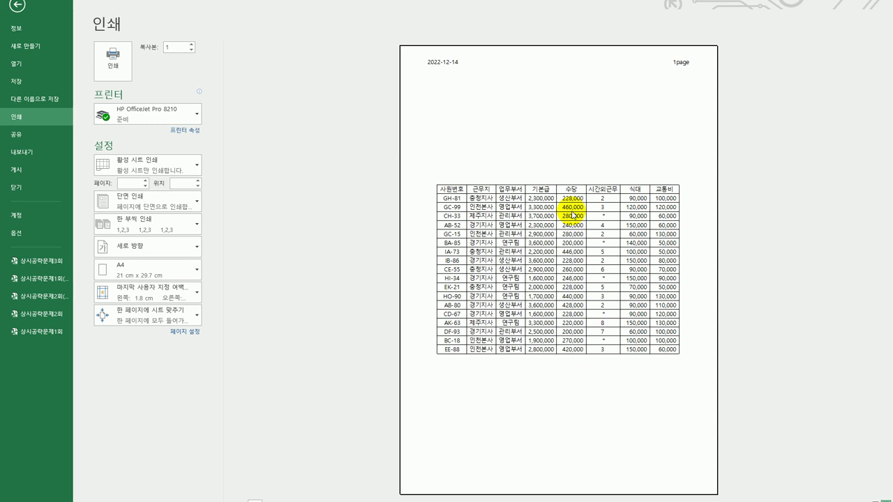
click(19, 8)
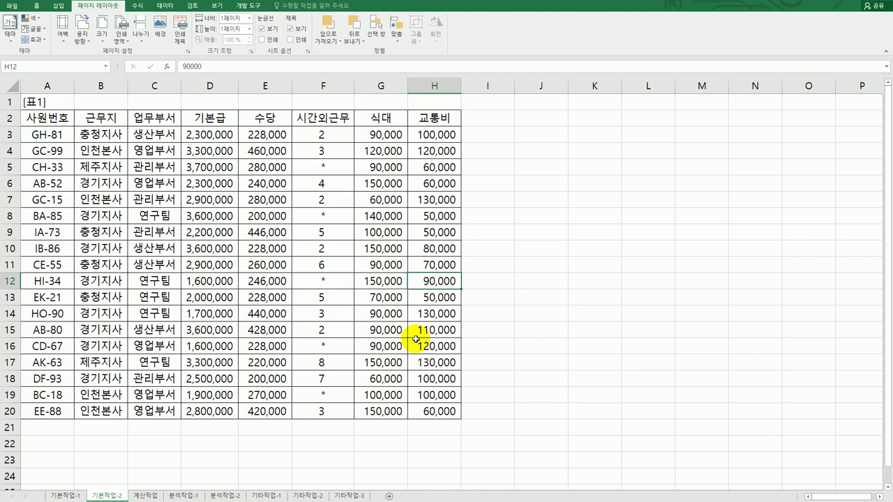
Open the 계산작업 sheet and examine the 시간외수당, 시간외근무 and 사원번호 cells in row 3 of 표1.
click(147, 496)
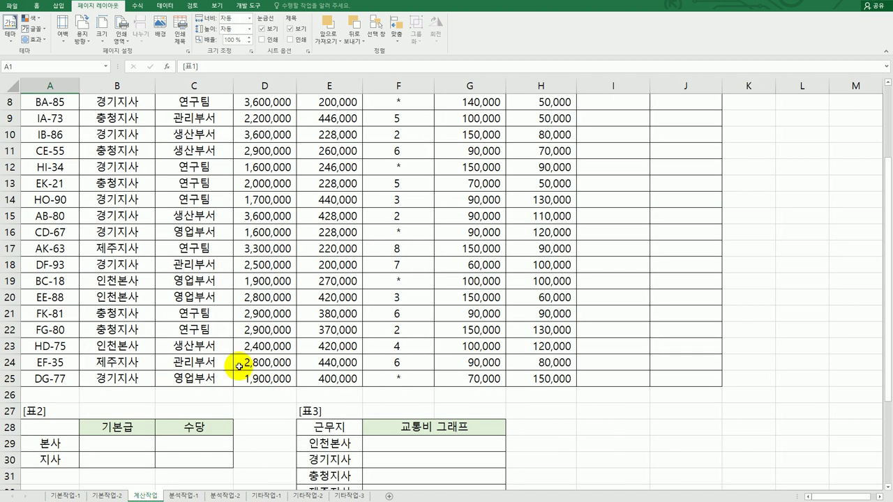
scroll(240, 365, up, 3)
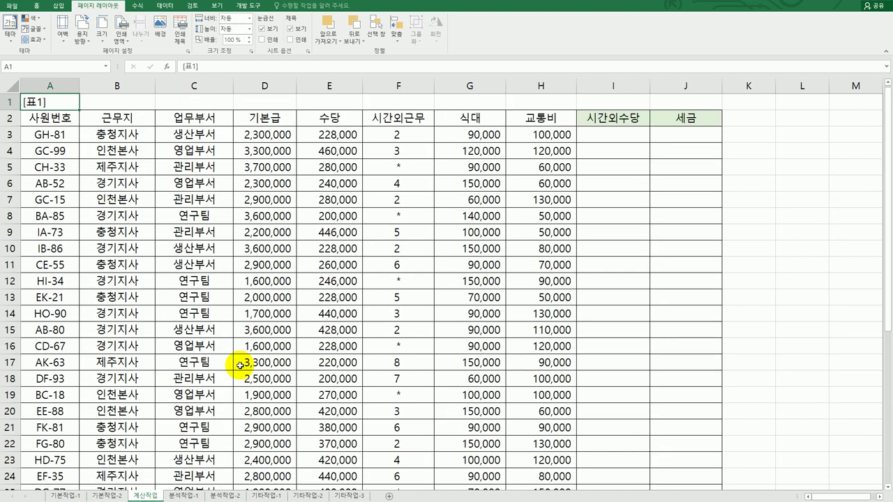
click(604, 135)
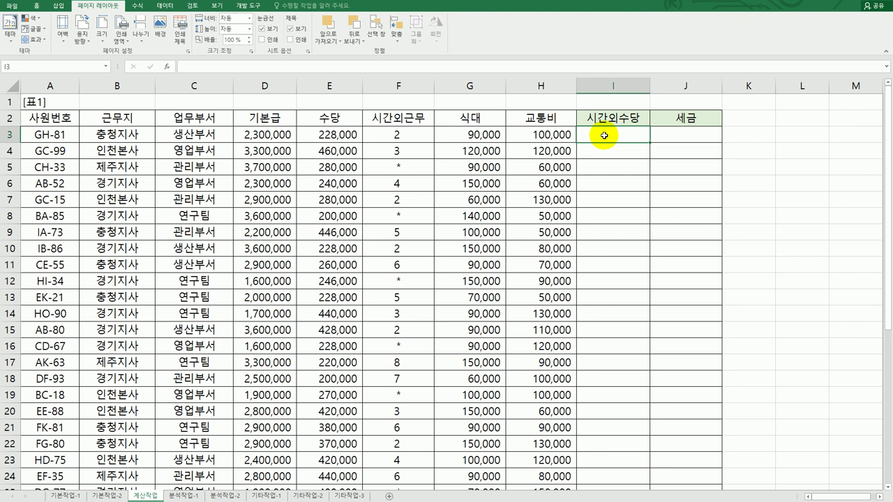
click(412, 134)
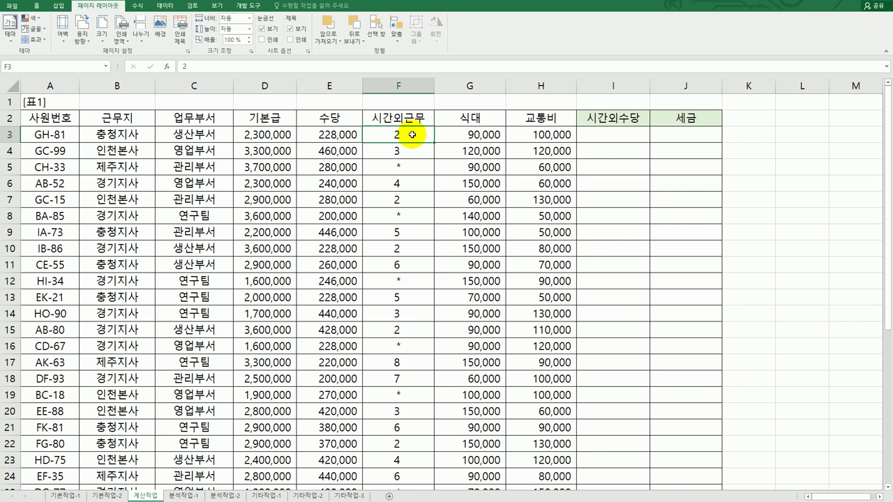
click(616, 136)
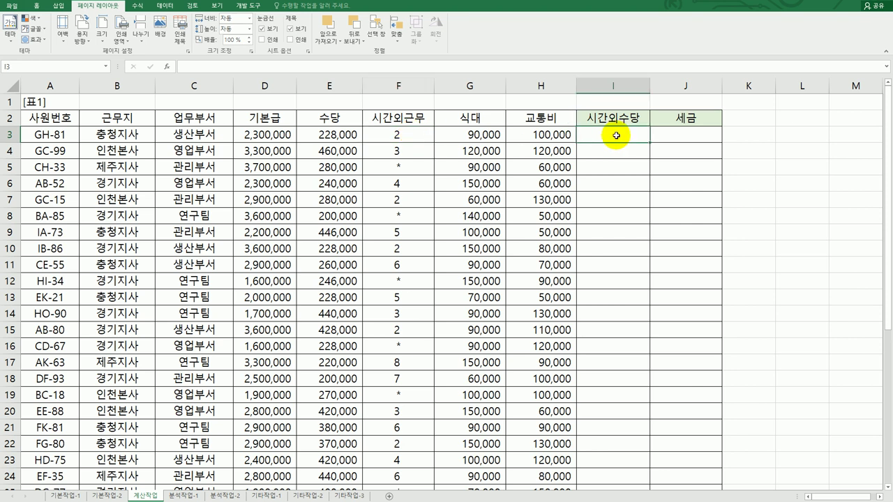
click(67, 138)
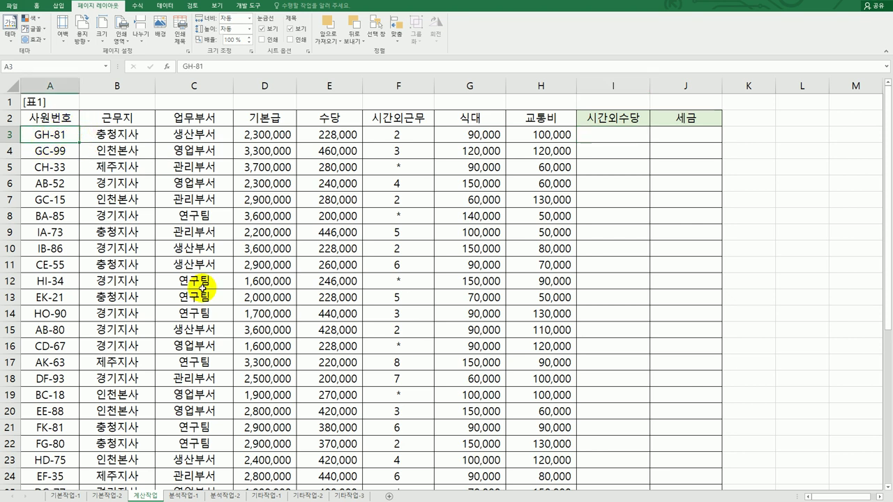
Examine the 시간당수당표 lookup table (표5) in E34:H37, including its letter ranges and its row of hourly rates.
scroll(238, 299, down, 4)
scroll(240, 299, down, 4)
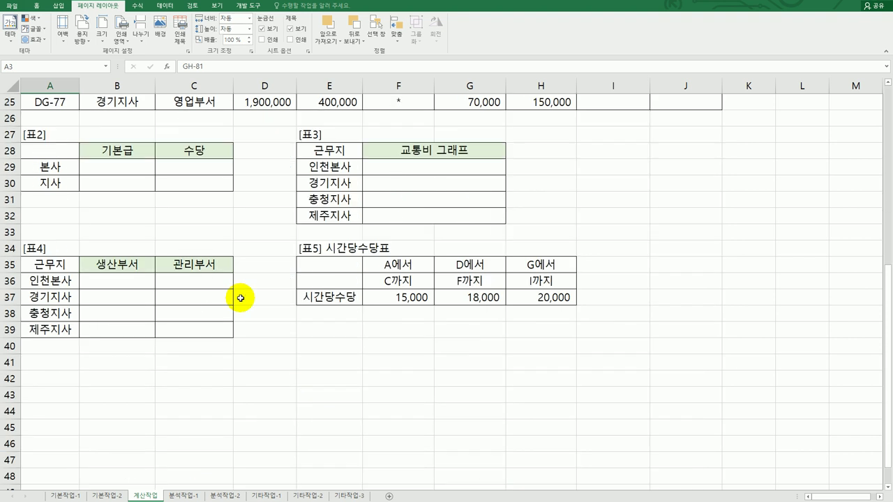
drag(326, 249, 546, 299)
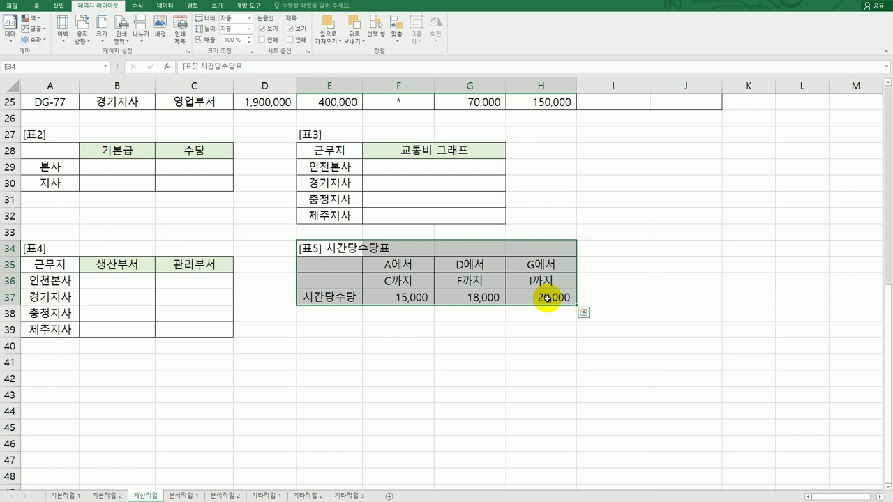
click(397, 264)
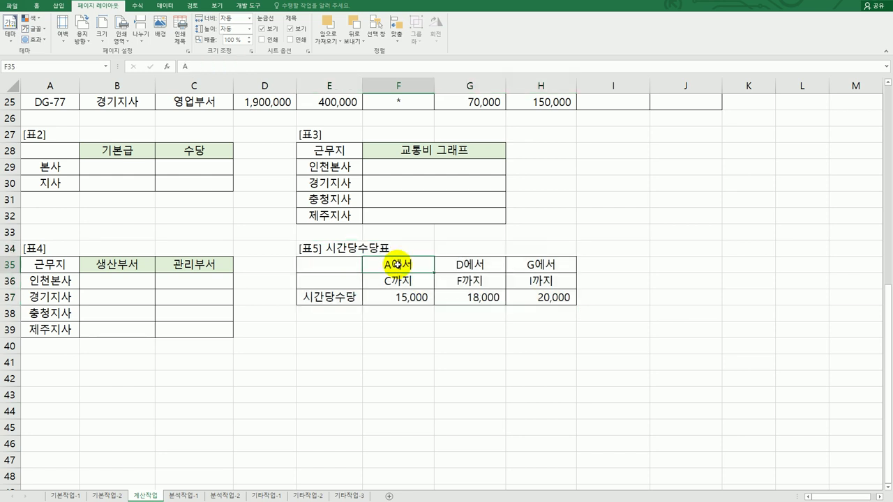
click(549, 266)
click(556, 281)
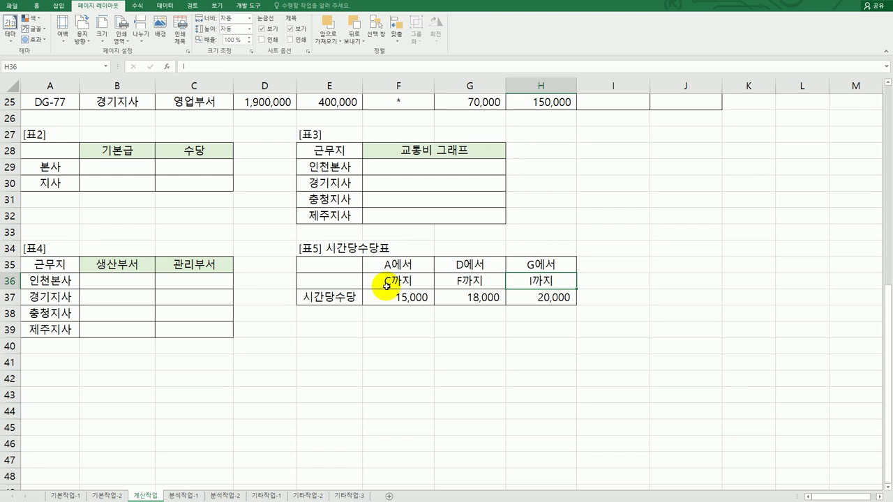
drag(342, 263, 562, 298)
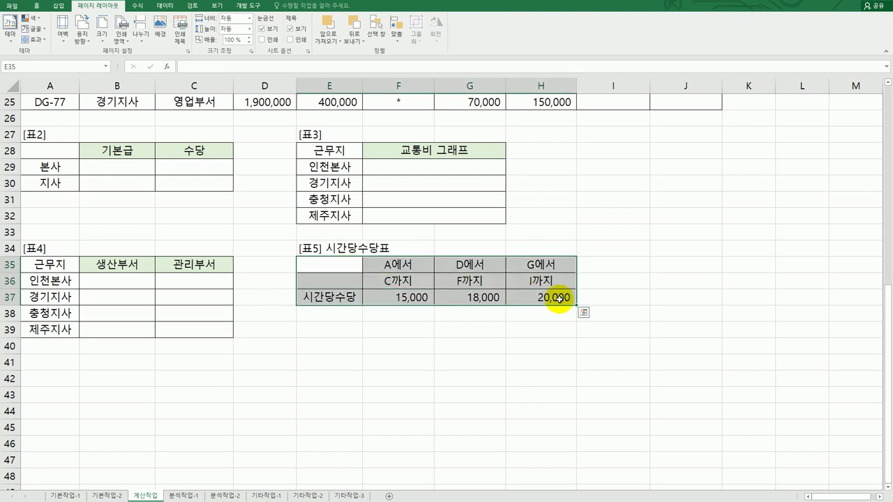
drag(388, 265, 543, 264)
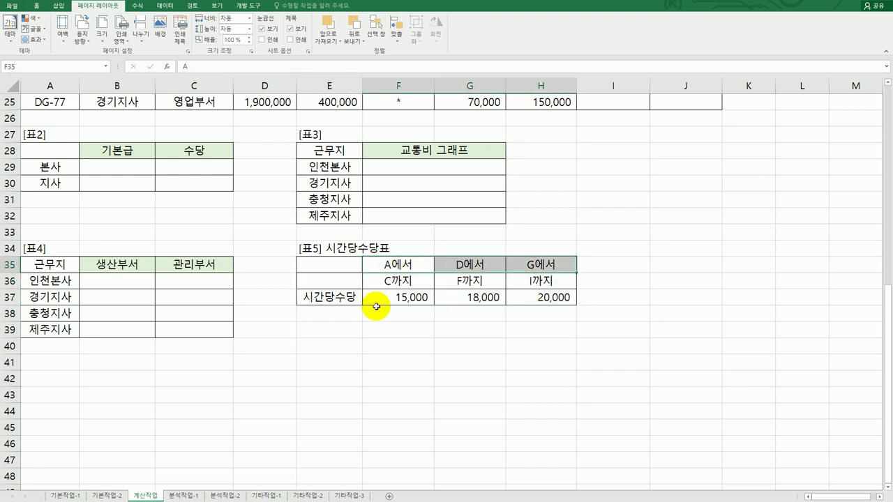
drag(342, 299, 530, 298)
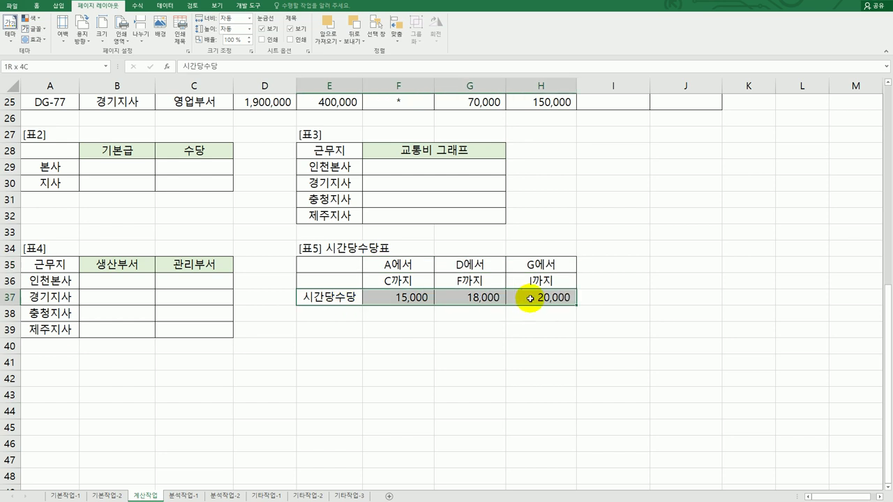
drag(530, 299, 530, 299)
click(411, 267)
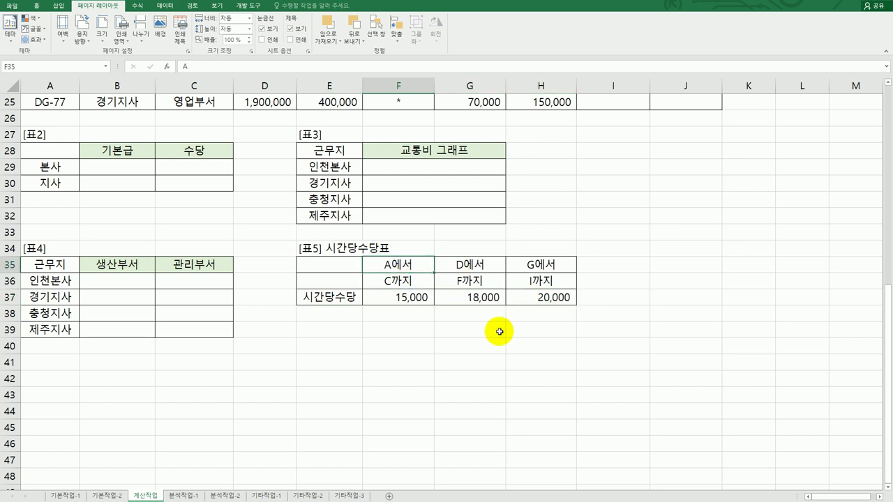
Enter a MID formula in I3 of the 시간외수당 column that extracts 1 character of A3 starting at position 2.
scroll(500, 332, up, 8)
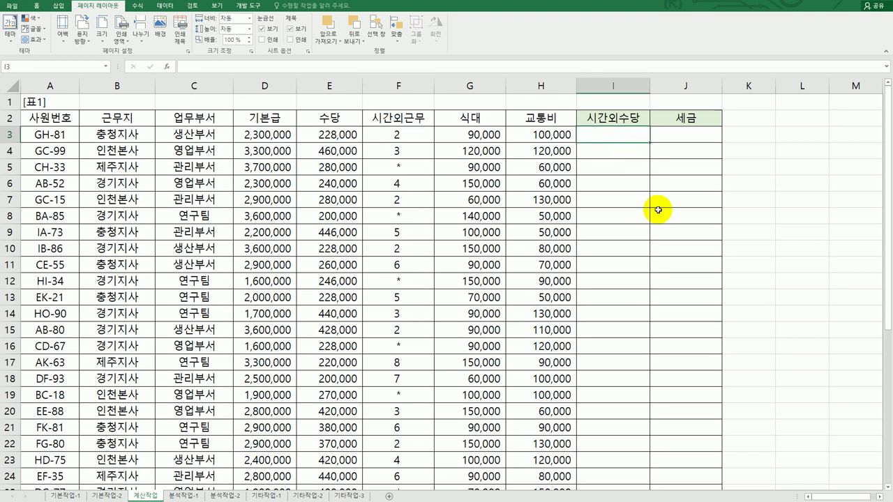
text(=mid)
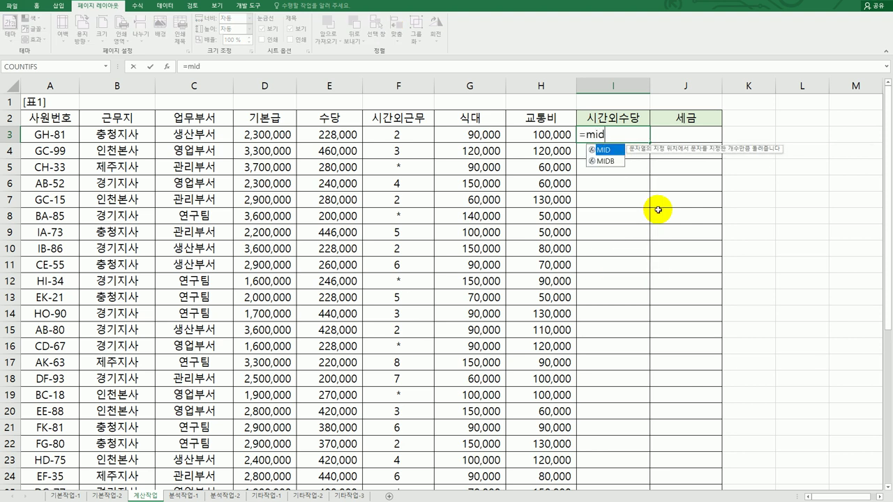
double_click(600, 149)
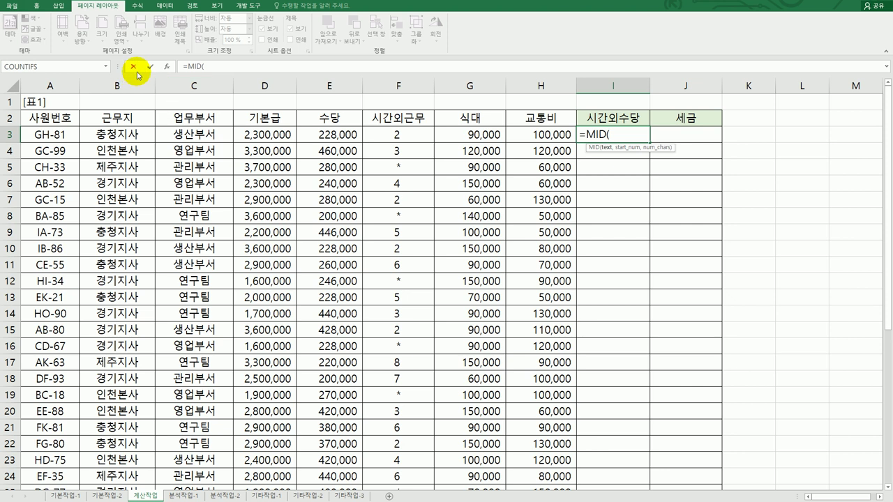
click(167, 69)
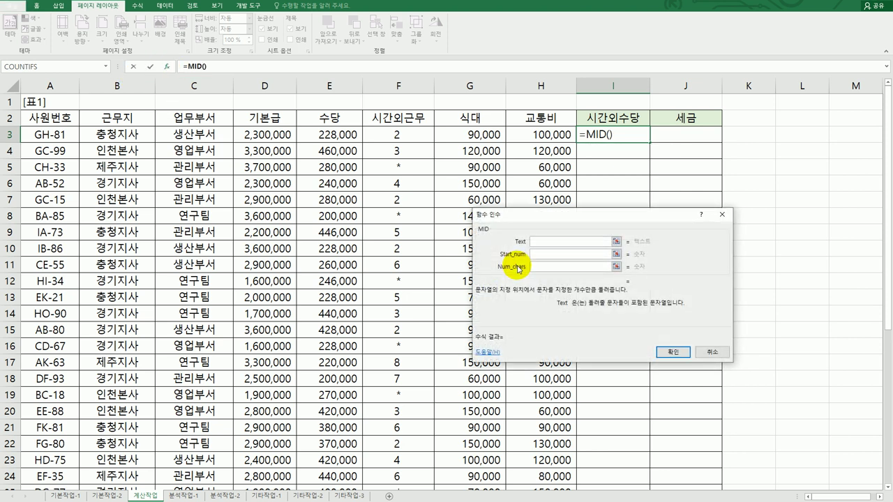
click(67, 131)
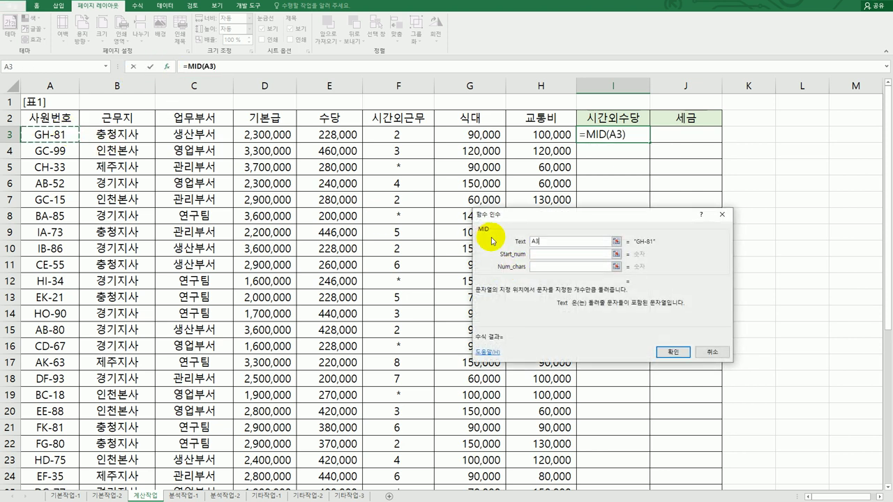
click(553, 254)
text(2)
click(552, 267)
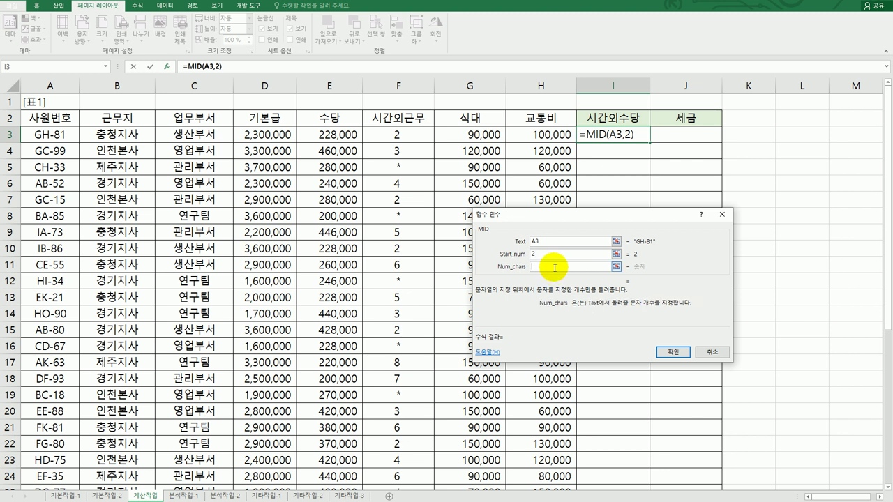
text(1)
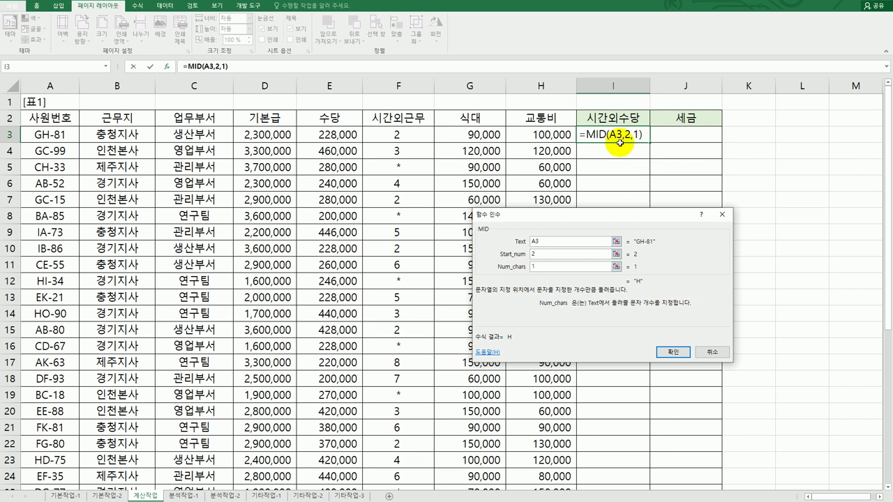
click(673, 353)
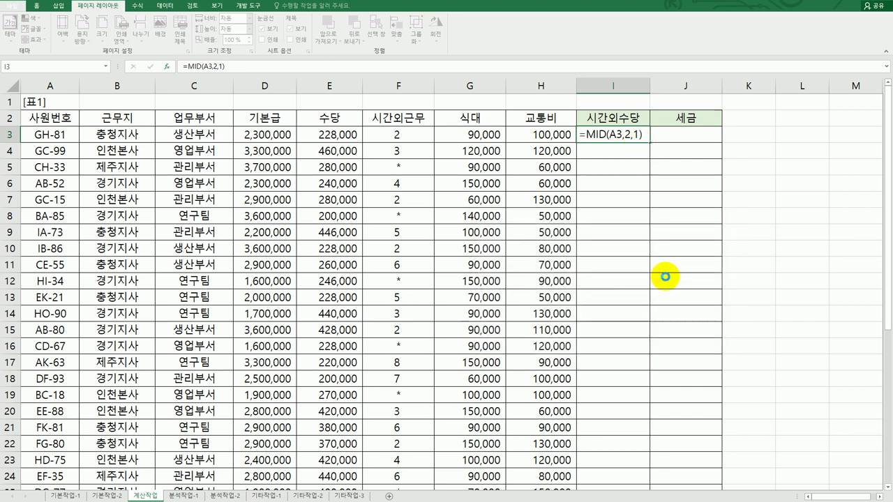
Fill the MID formula down the 시간외수당 column to I25 and compare the extracted letters with the 표5 ranges.
double_click(649, 143)
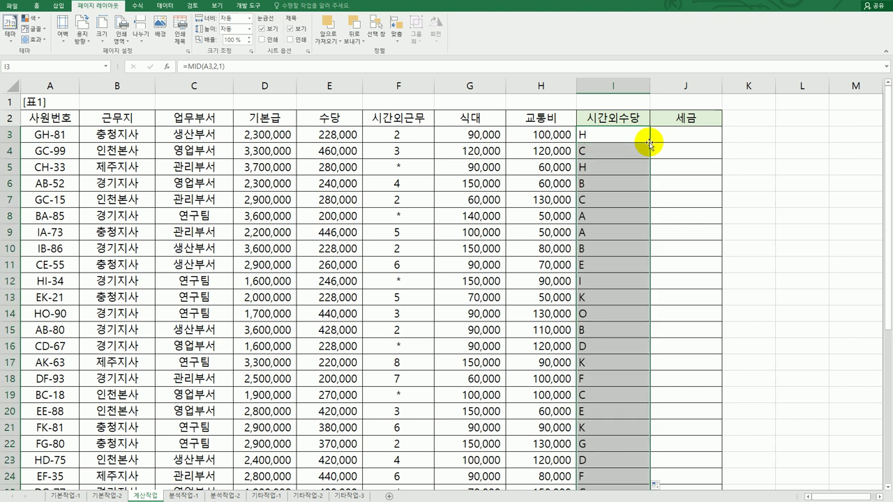
scroll(586, 349, down, 4)
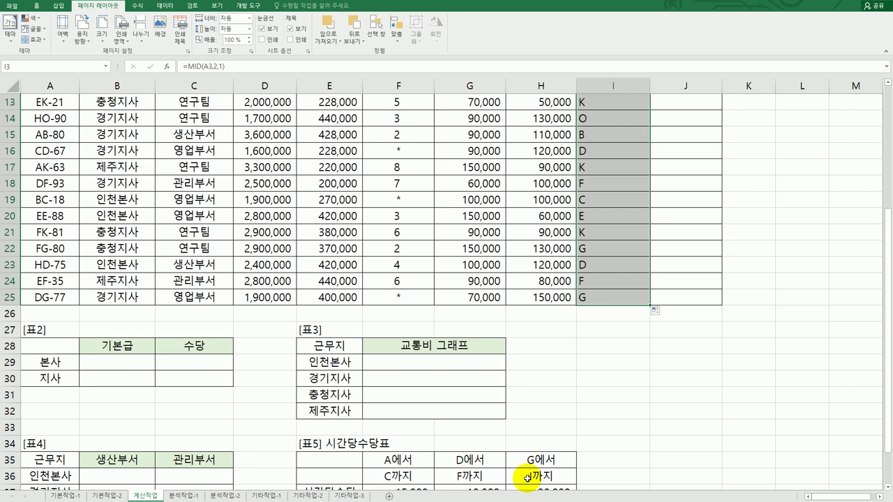
scroll(530, 467, up, 4)
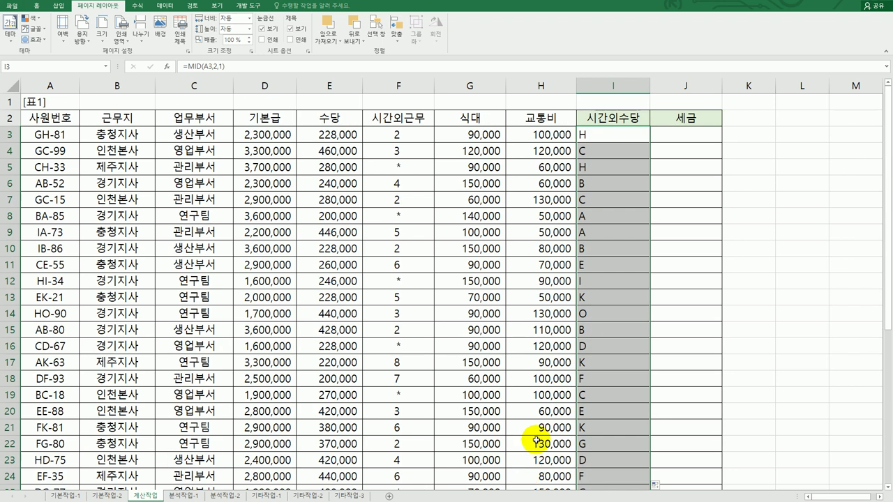
Wrap the MID expression in I3 in an HLOOKUP function as its lookup value and open the HLOOKUP arguments.
click(600, 137)
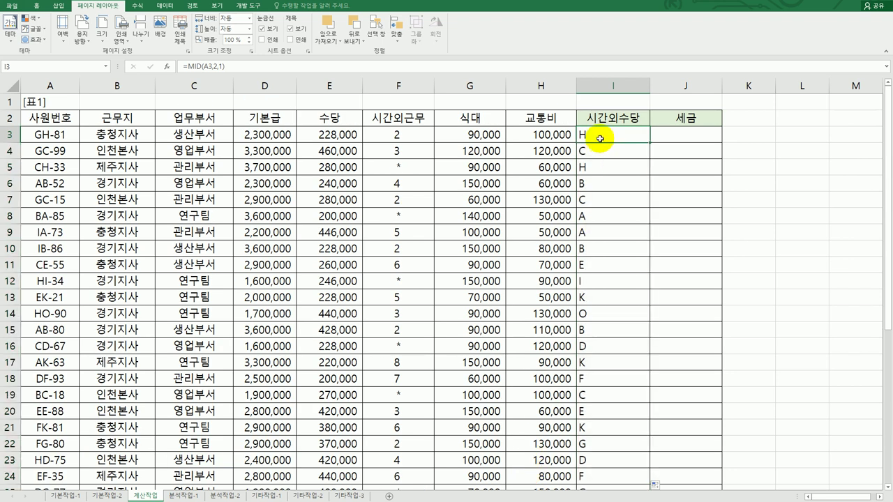
double_click(601, 137)
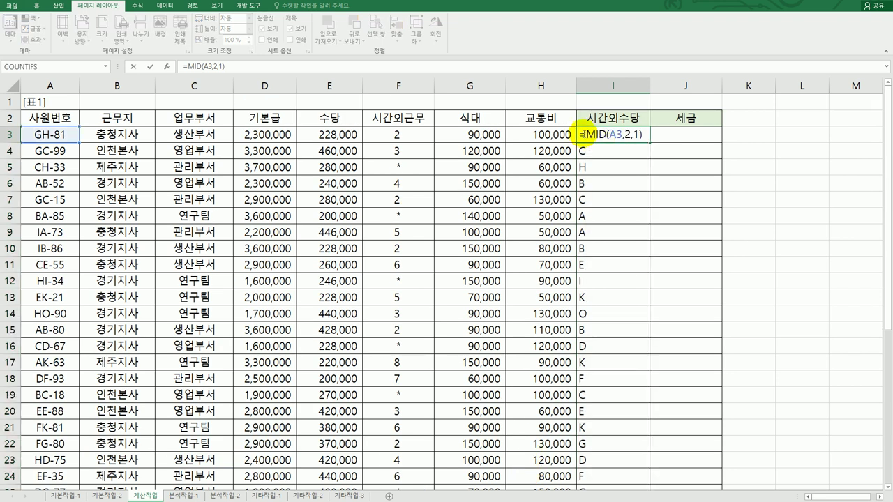
text(hl)
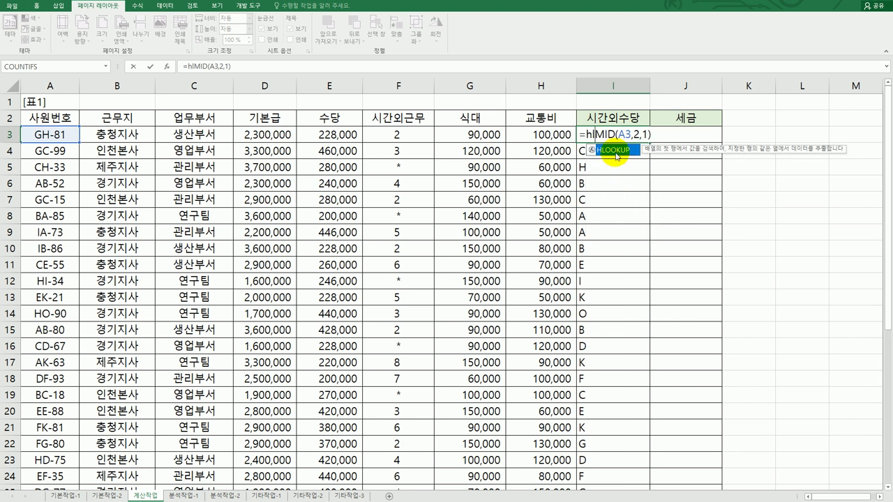
double_click(617, 150)
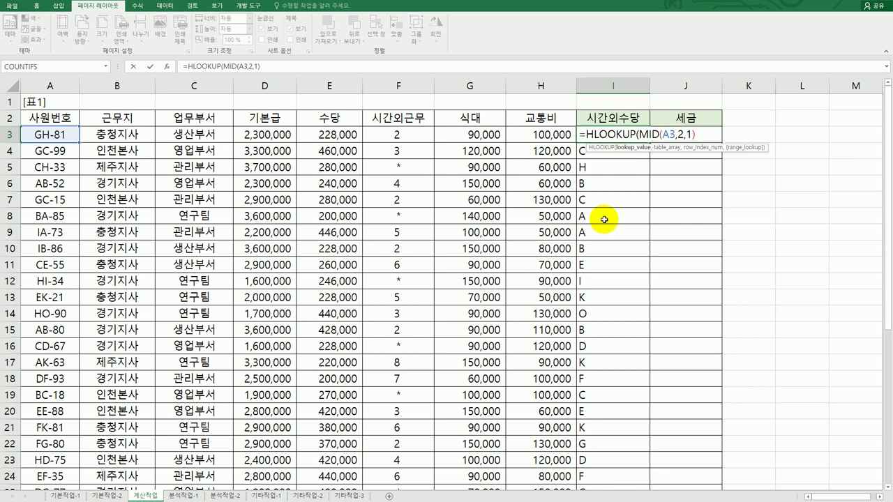
click(607, 134)
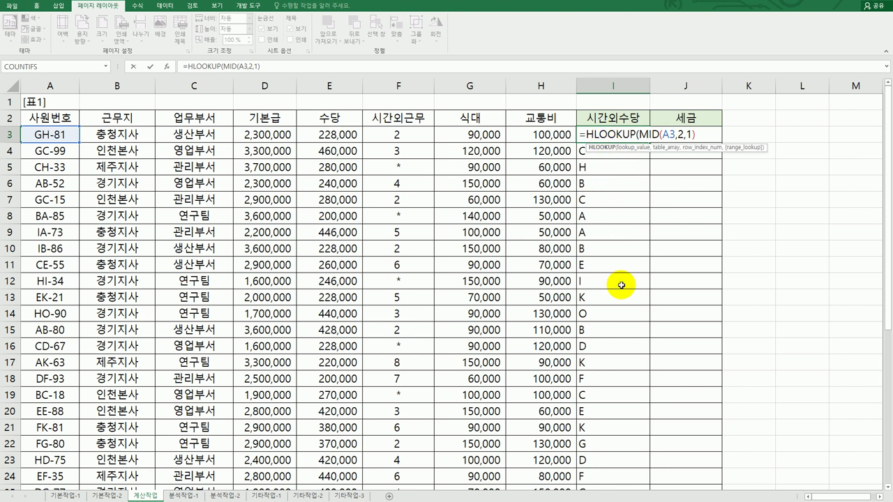
click(166, 66)
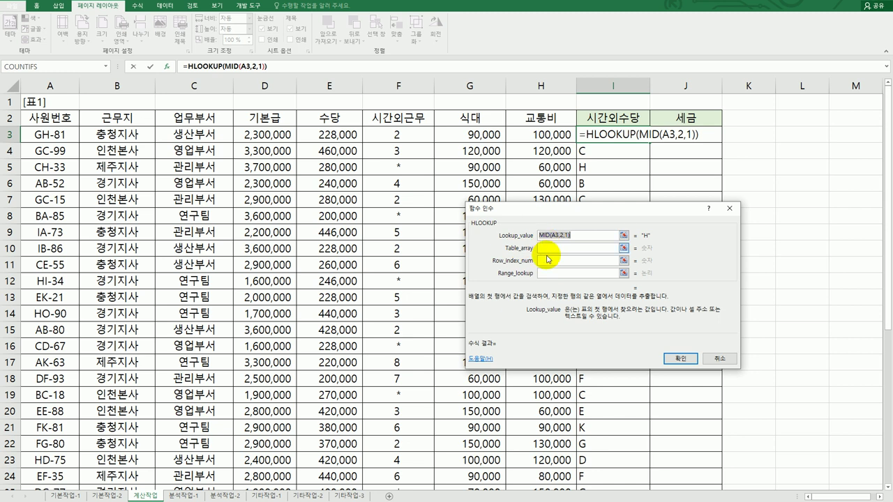
Set the HLOOKUP table array to the 표5 range as the absolute reference $F$35:$H$37.
click(547, 247)
scroll(437, 339, down, 4)
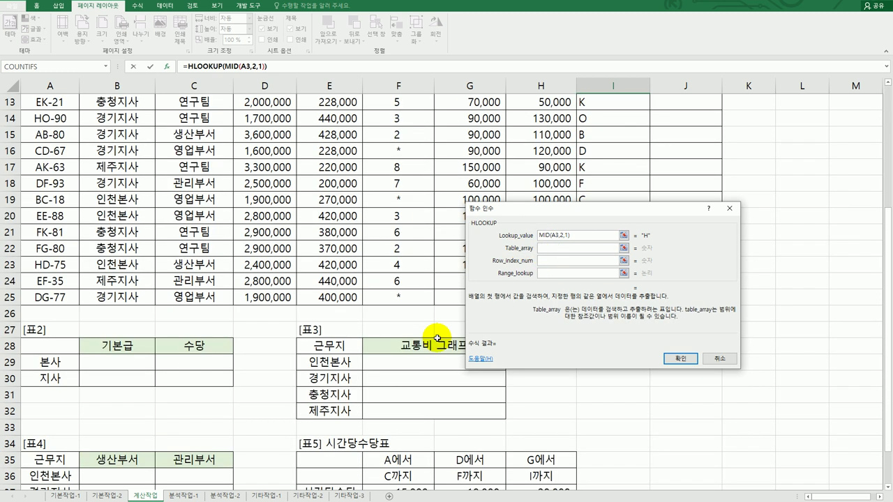
scroll(436, 339, down, 2)
drag(399, 363, 527, 399)
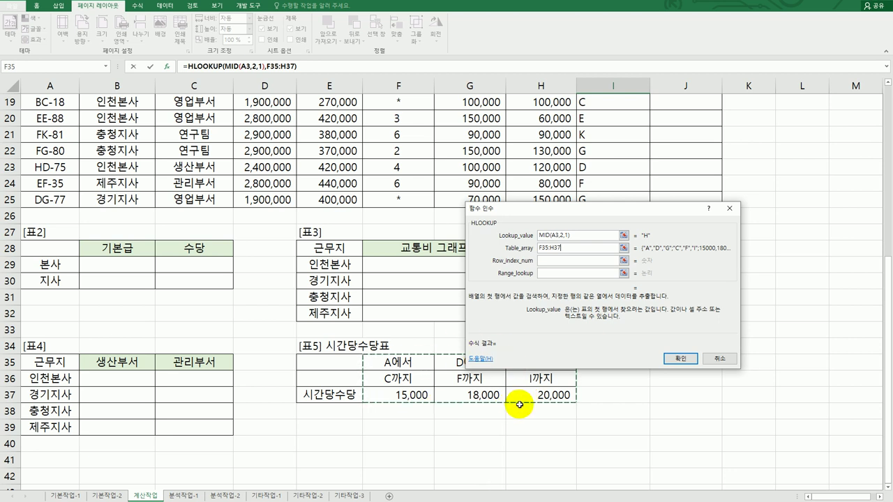
key(F4)
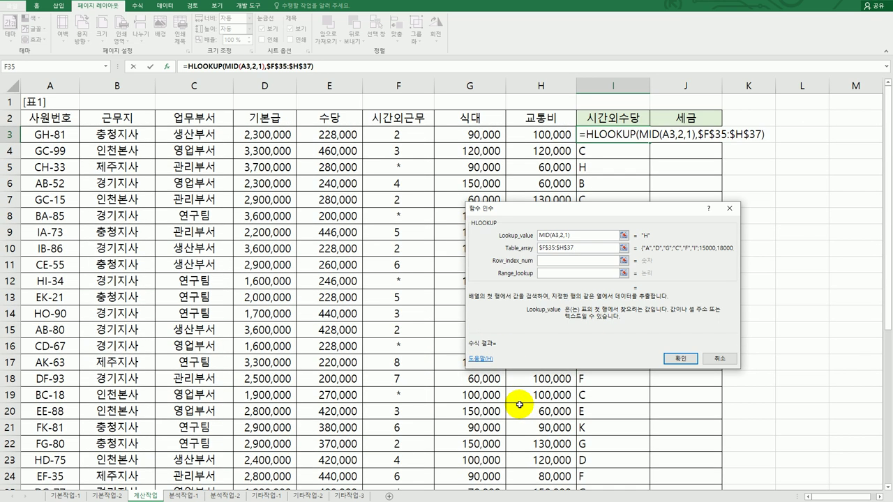
Set the HLOOKUP row index number to 3, leave the range lookup empty, and confirm the formula.
click(551, 261)
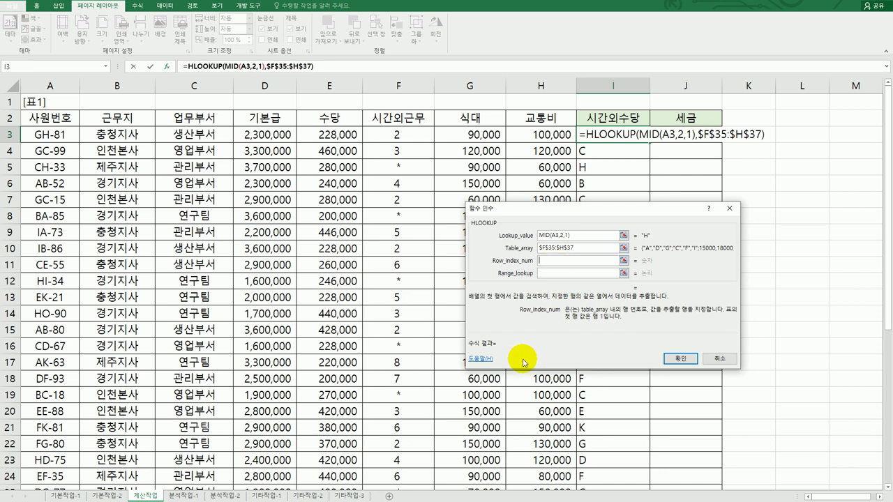
scroll(514, 382, down, 4)
scroll(416, 470, down, 4)
scroll(406, 327, up, 4)
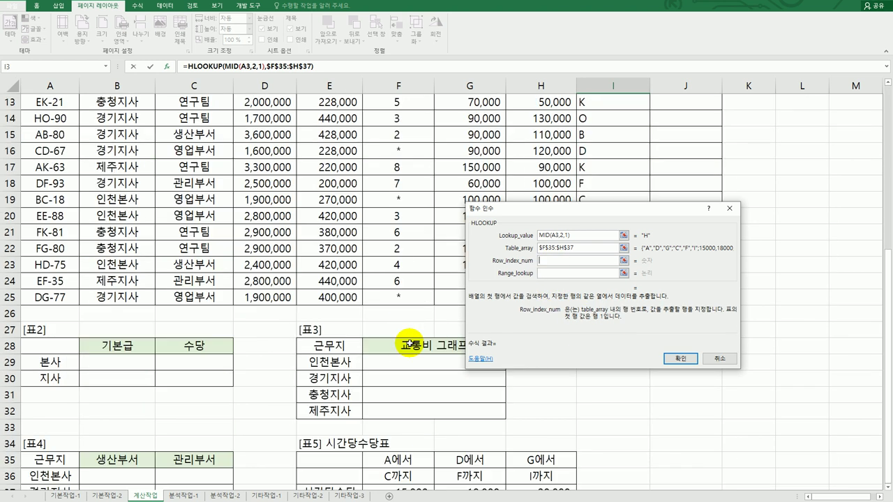
scroll(414, 428, down, 2)
drag(548, 203, 519, 168)
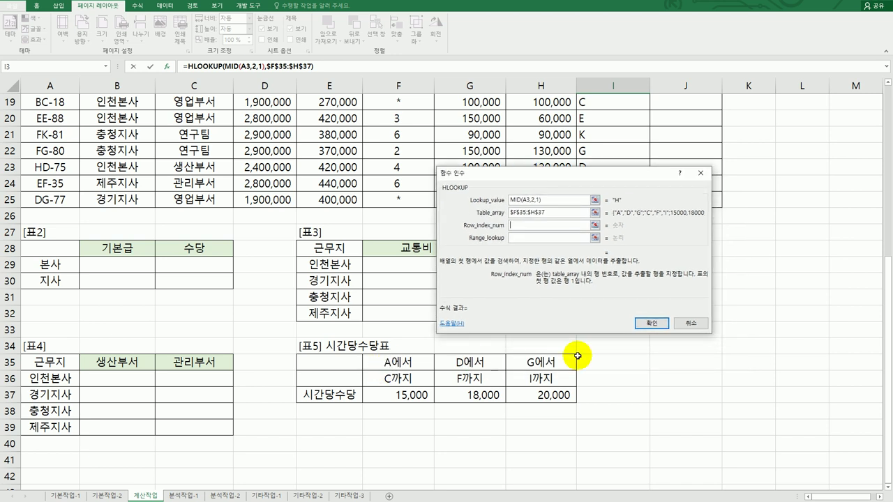
text(3)
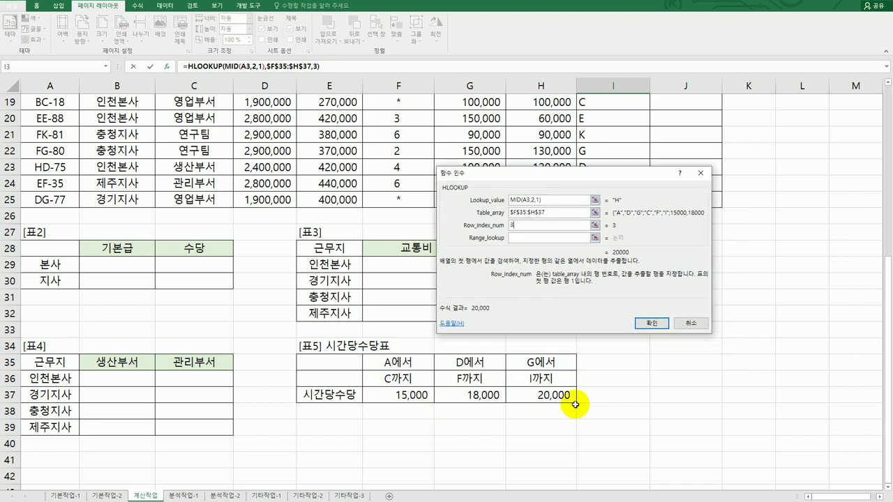
click(526, 238)
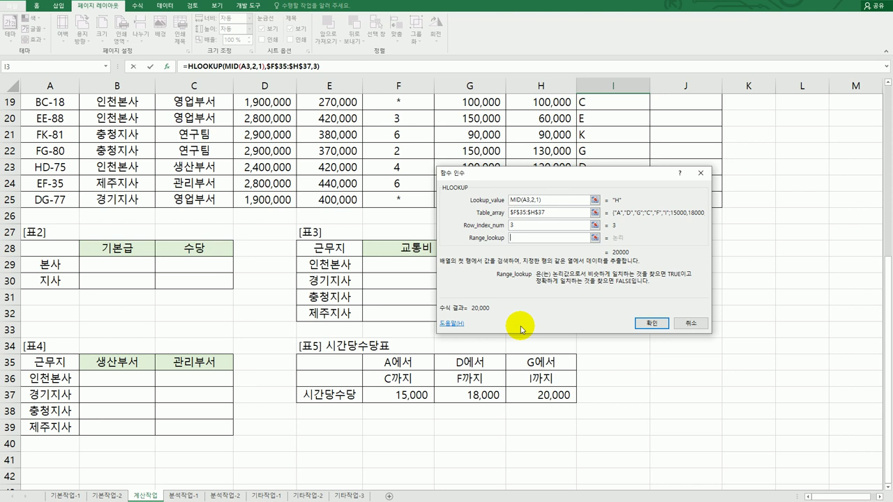
click(650, 325)
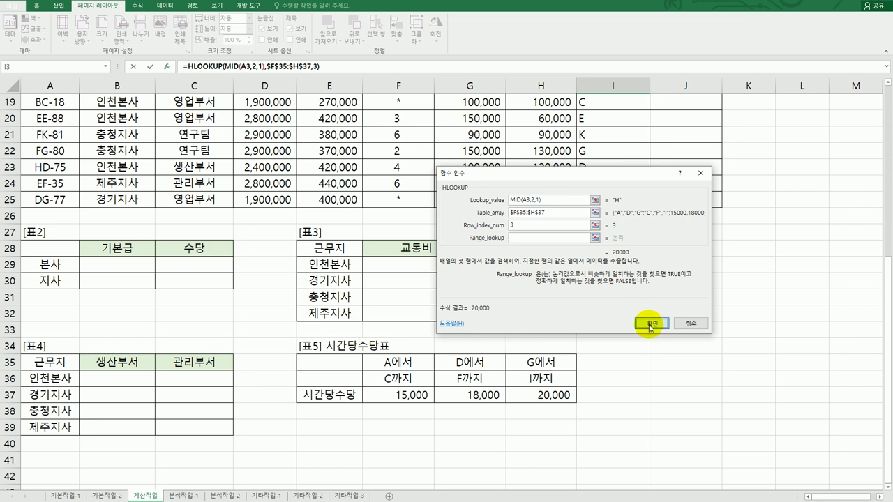
Fill the HLOOKUP formula from I3 down the 시간외수당 column to I25 and check the looked-up hourly rates.
scroll(644, 375, up, 6)
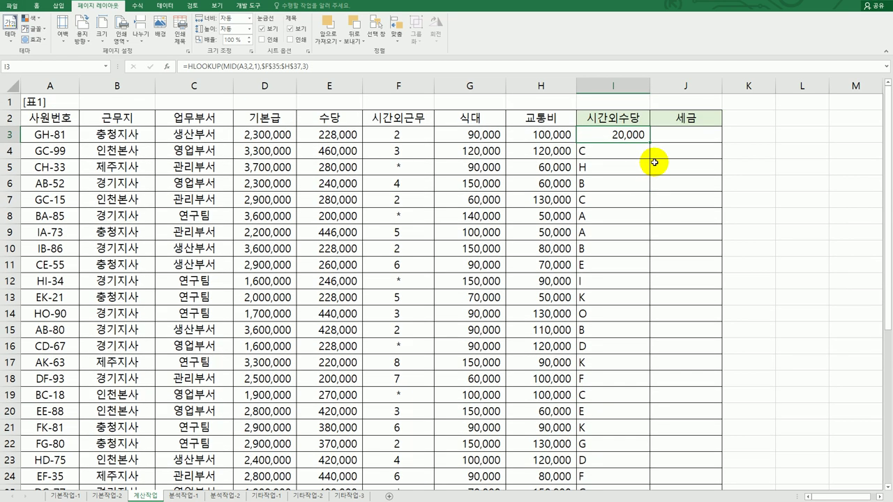
double_click(650, 143)
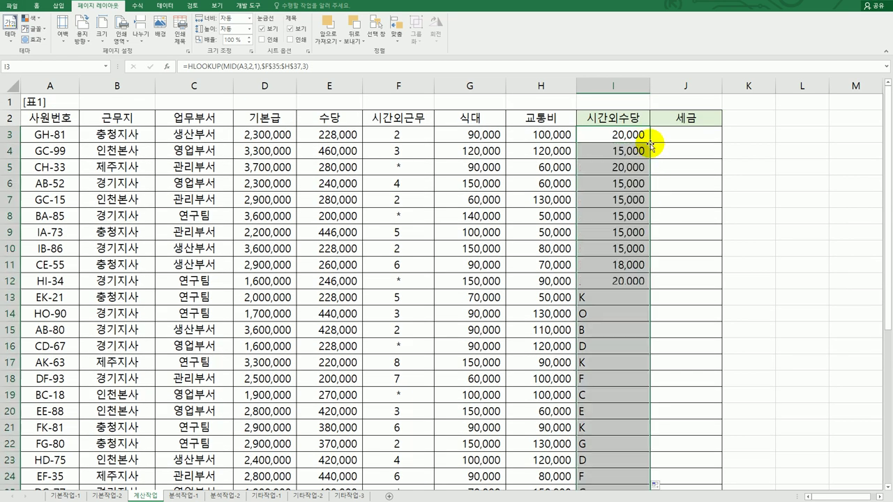
scroll(666, 268, down, 6)
scroll(665, 271, up, 1)
scroll(665, 270, up, 5)
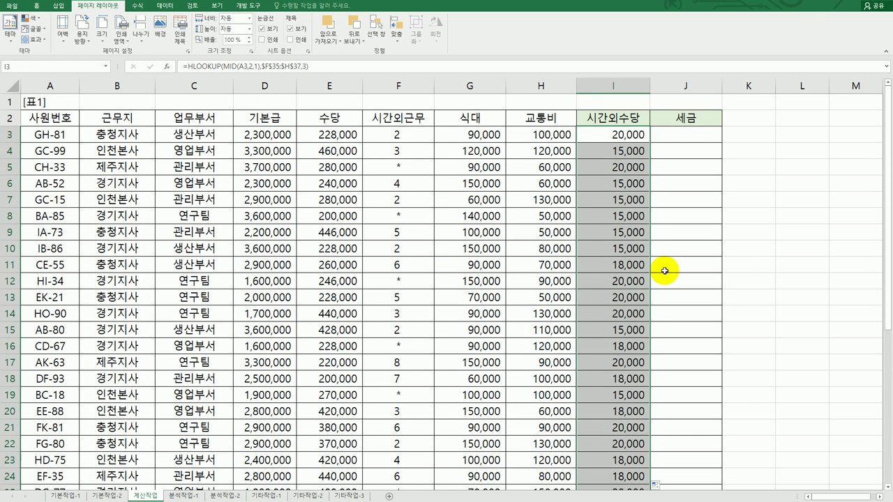
Multiply the HLOOKUP result in I3 by the 시간외근무 value in F3 and reselect the cell.
click(624, 135)
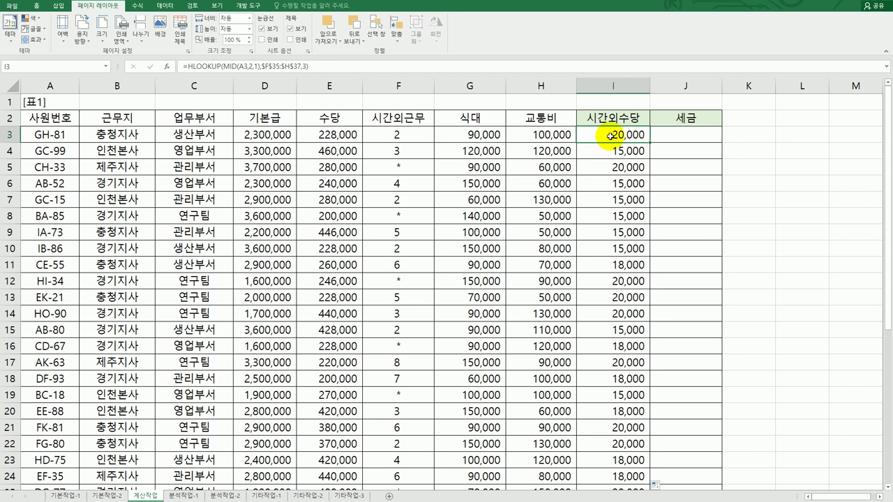
double_click(584, 133)
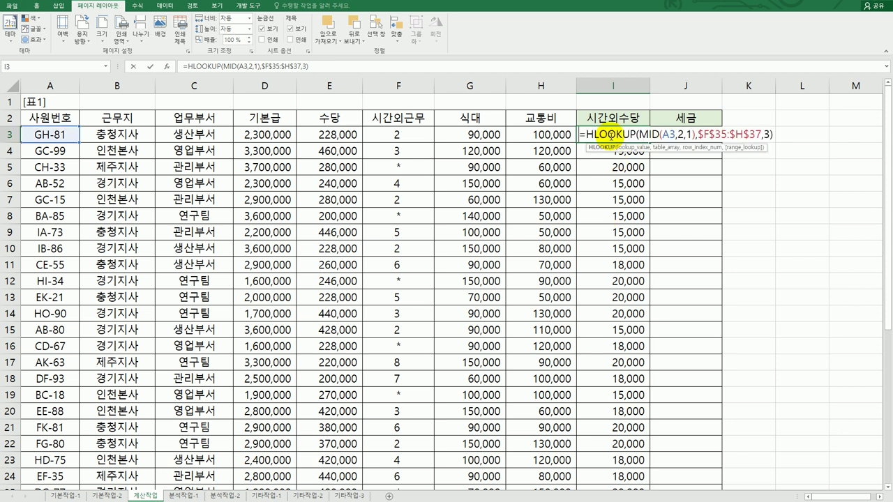
click(774, 133)
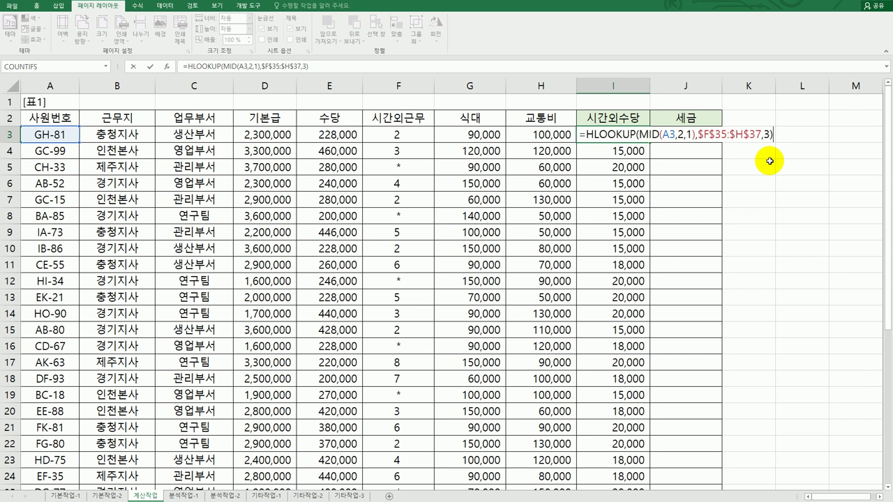
text(*)
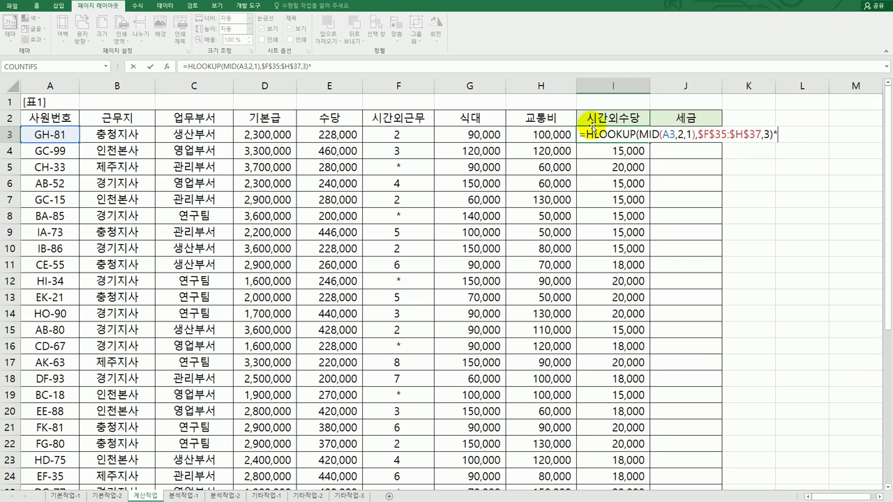
click(424, 135)
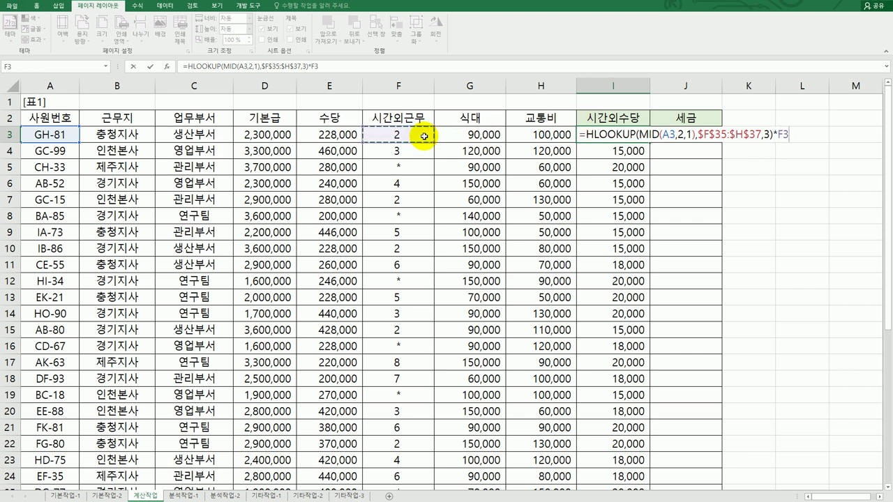
key(Return)
click(623, 139)
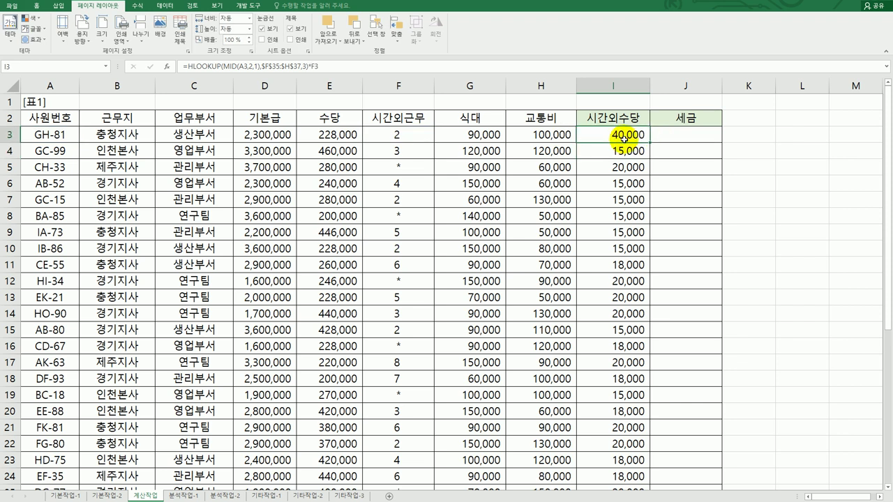
Fill the multiplied formula from I3 down the 시간외수당 column and check the asterisk entries in F5 and F8.
double_click(649, 143)
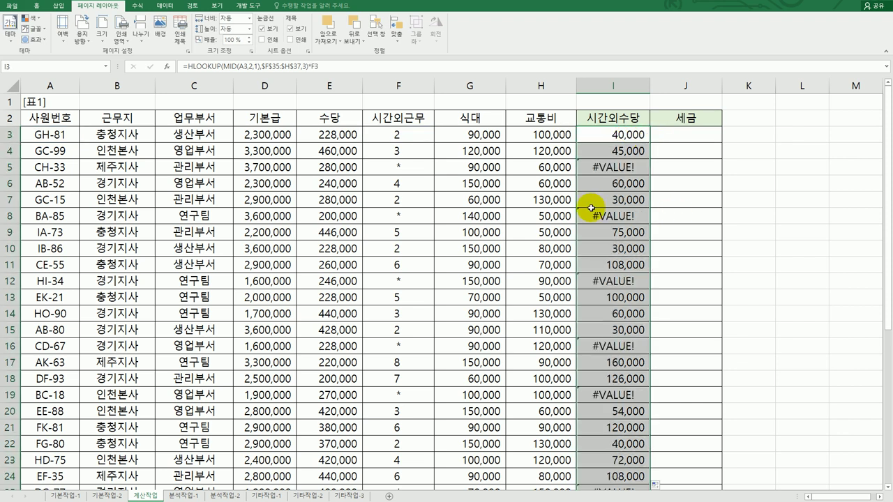
click(399, 164)
click(413, 216)
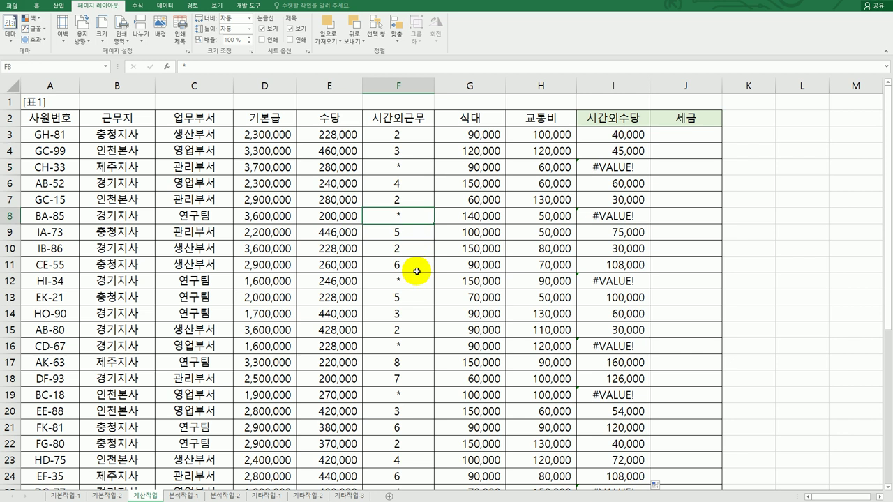
Wrap the I3 formula in IFERROR with 0 as the error value and fill it down the 시간외수당 column to I25.
click(614, 137)
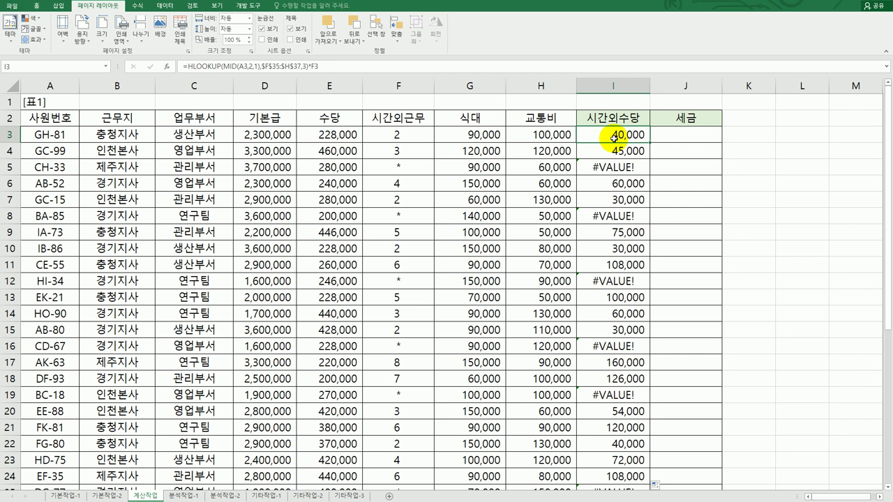
double_click(614, 138)
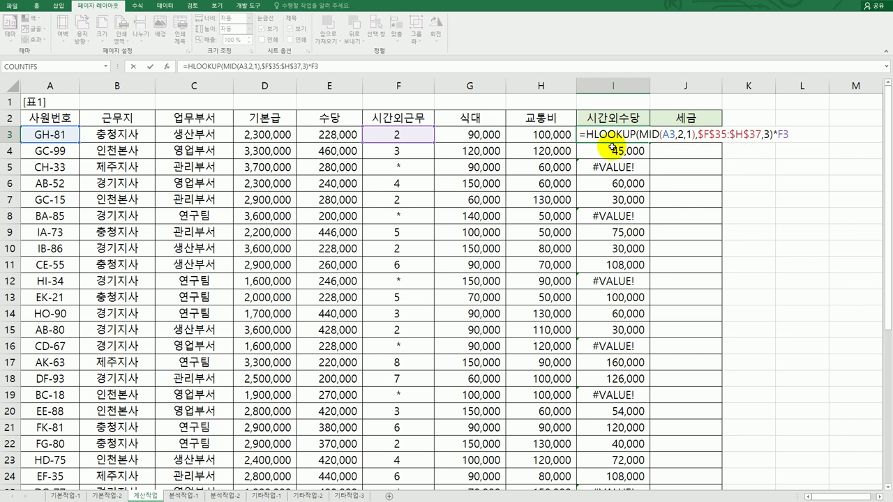
text(if)
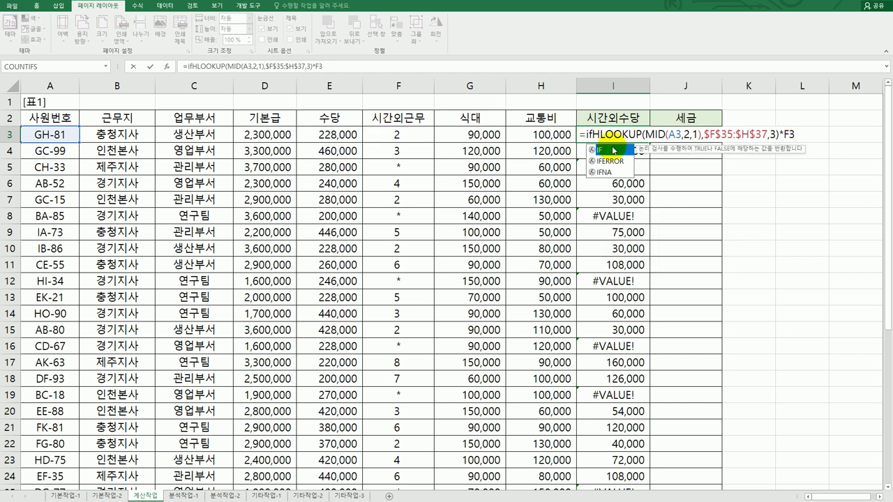
double_click(607, 161)
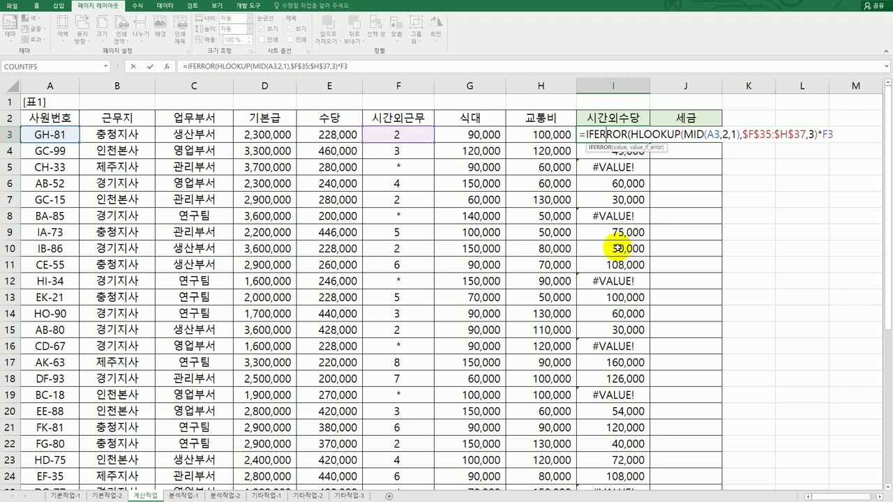
click(151, 66)
click(504, 225)
text(0)
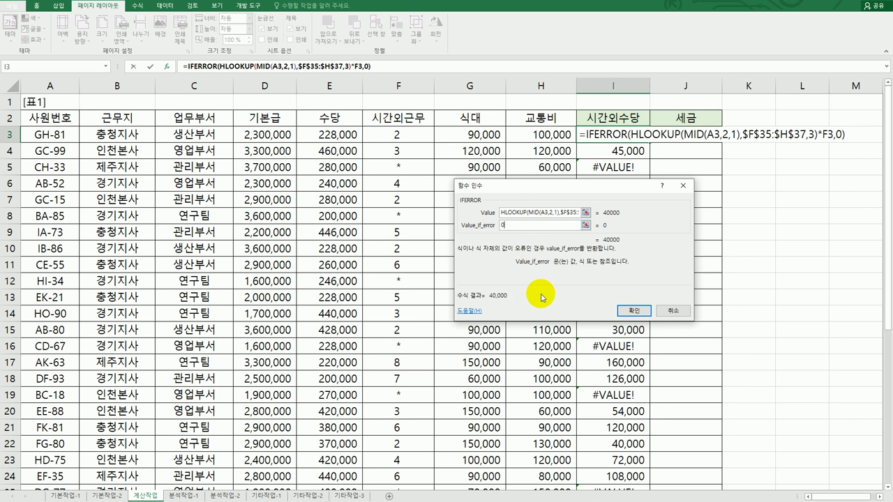
click(634, 311)
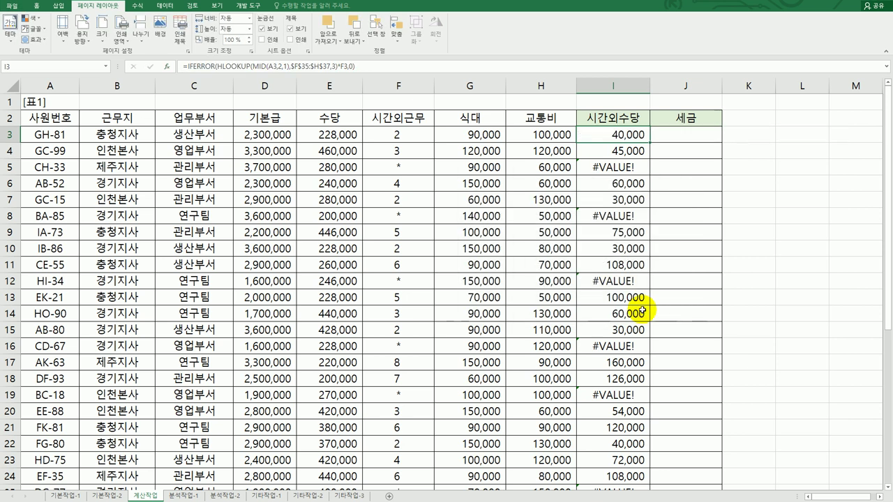
double_click(649, 143)
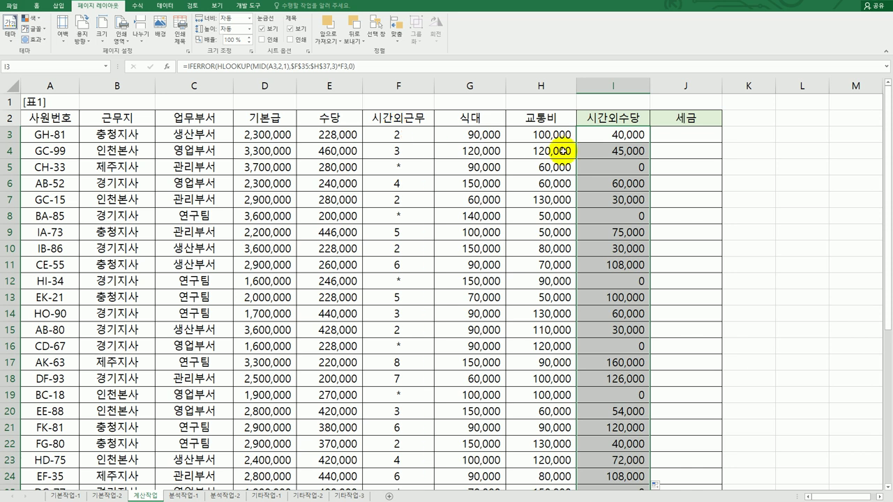
Examine the empty 표2 cells B29:C30 and the 근무지, 기본급, 수당 and 시간외근무 columns of 표1 that supply their data.
scroll(593, 226, down, 4)
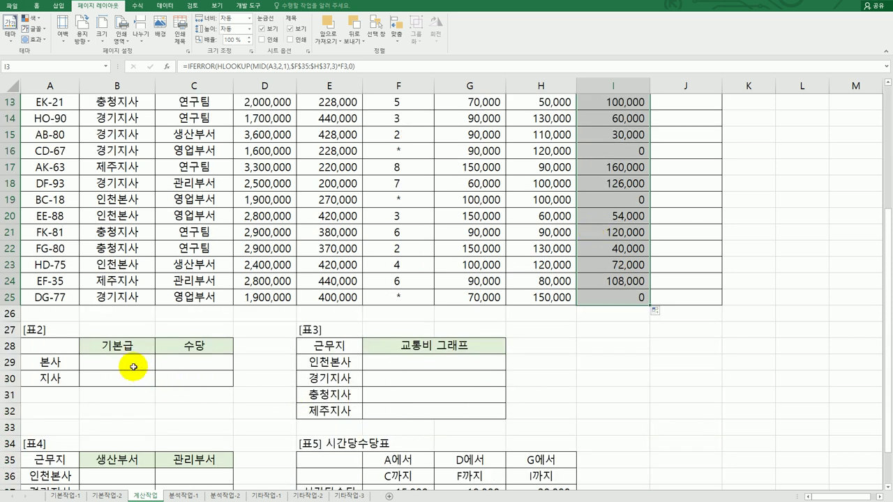
drag(127, 361, 195, 373)
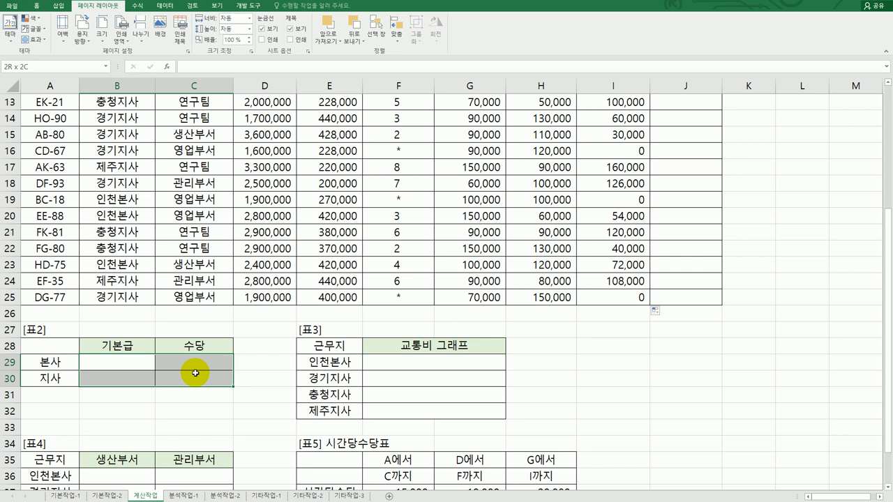
drag(195, 374, 194, 373)
click(135, 367)
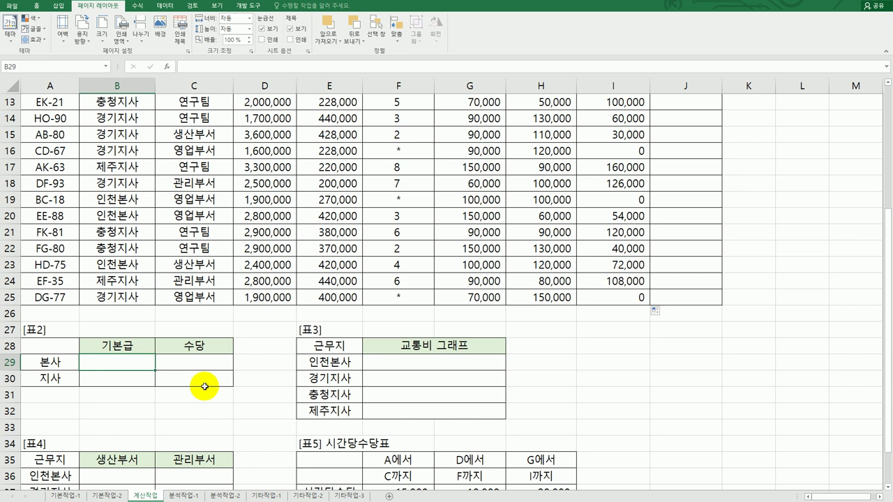
scroll(205, 386, up, 4)
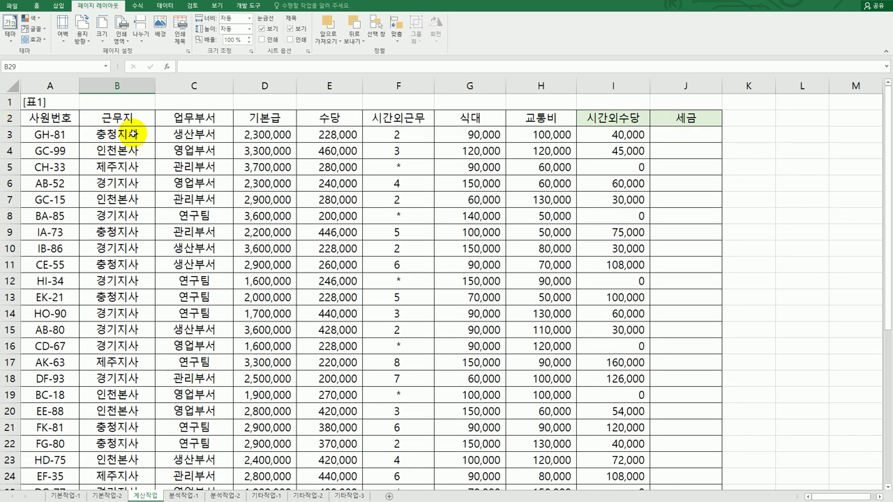
click(132, 135)
drag(133, 134, 128, 470)
scroll(128, 471, down, 2)
click(60, 464)
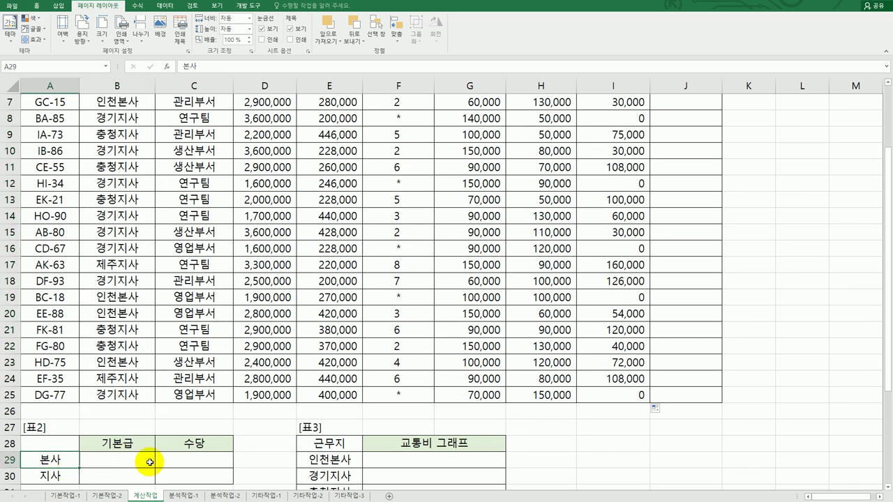
scroll(207, 317, up, 2)
drag(268, 135, 335, 134)
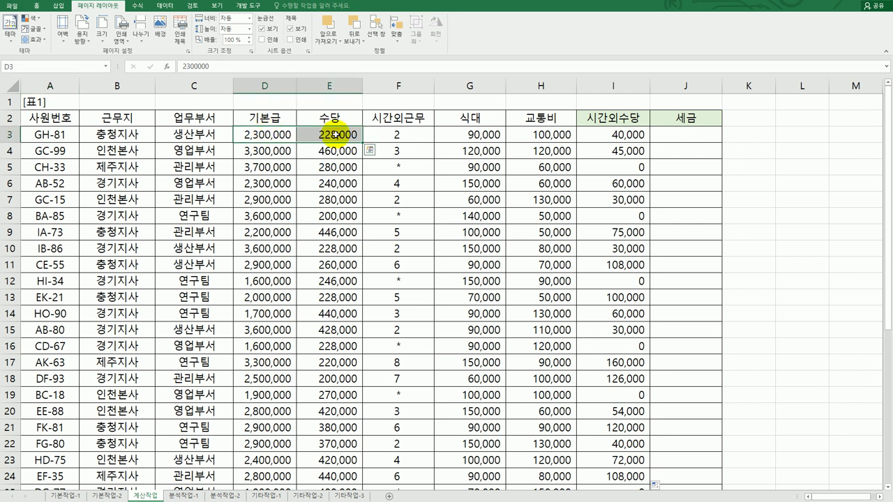
click(399, 136)
click(407, 166)
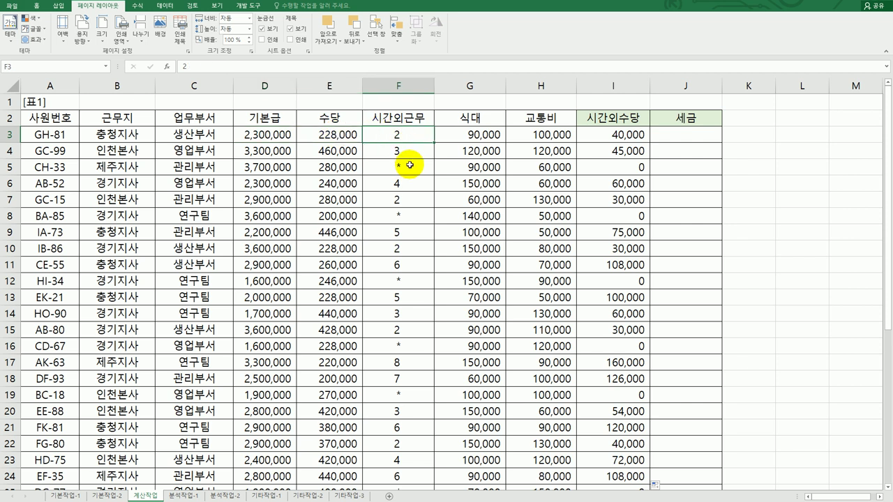
click(402, 214)
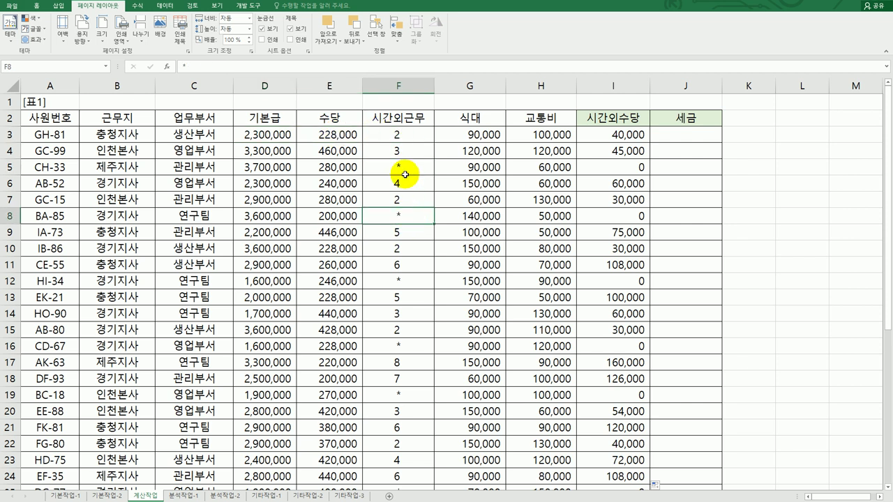
click(404, 138)
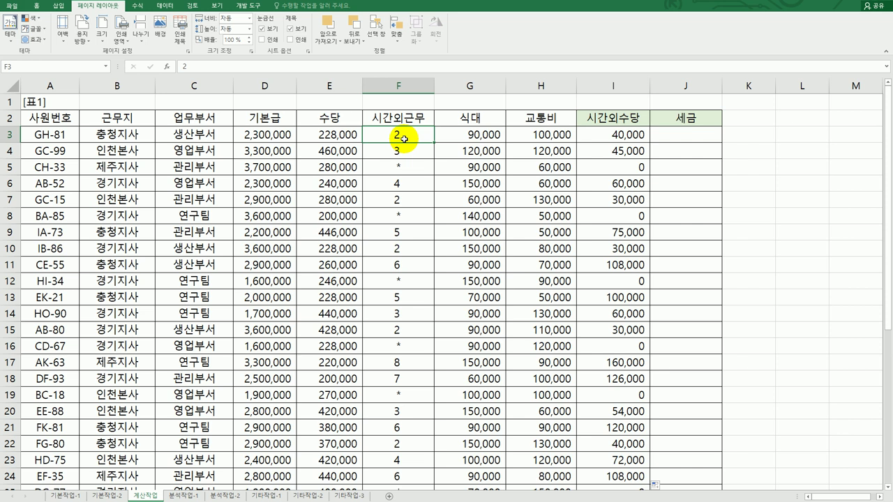
Start a MAX formula in B29, the 본사 row's 기본급 cell of 표2.
scroll(404, 138, down, 6)
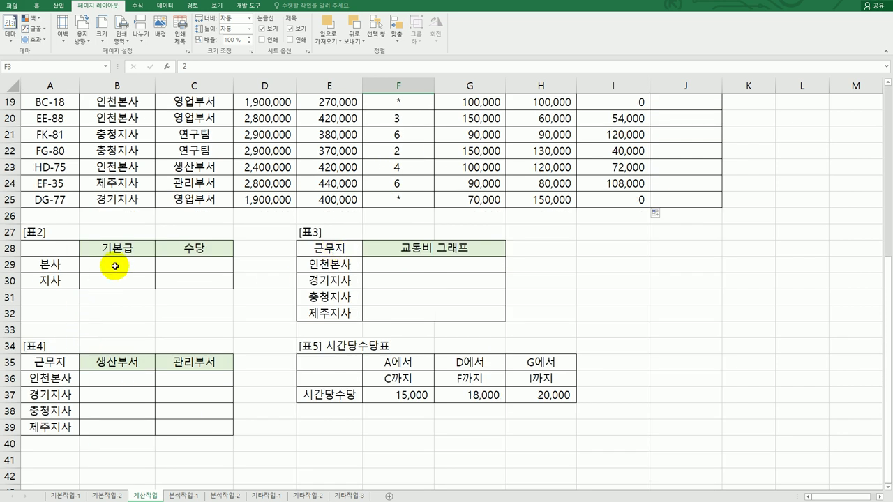
click(111, 265)
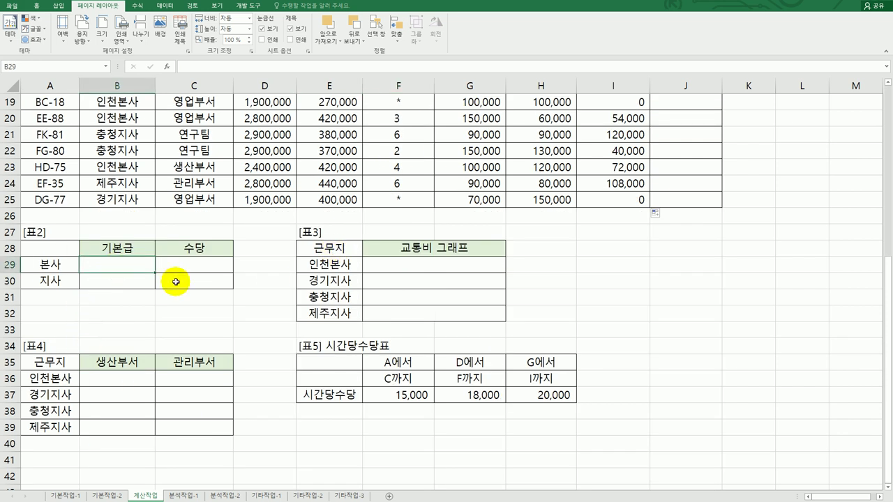
text(=)
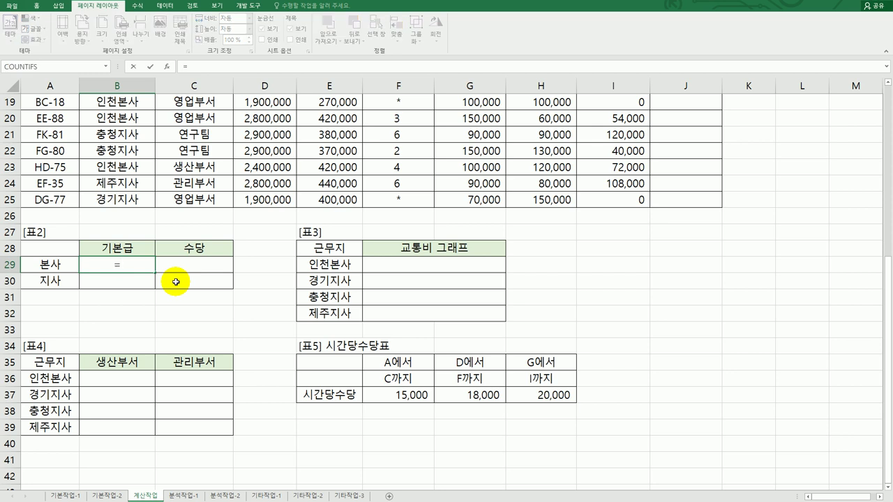
text(ma)
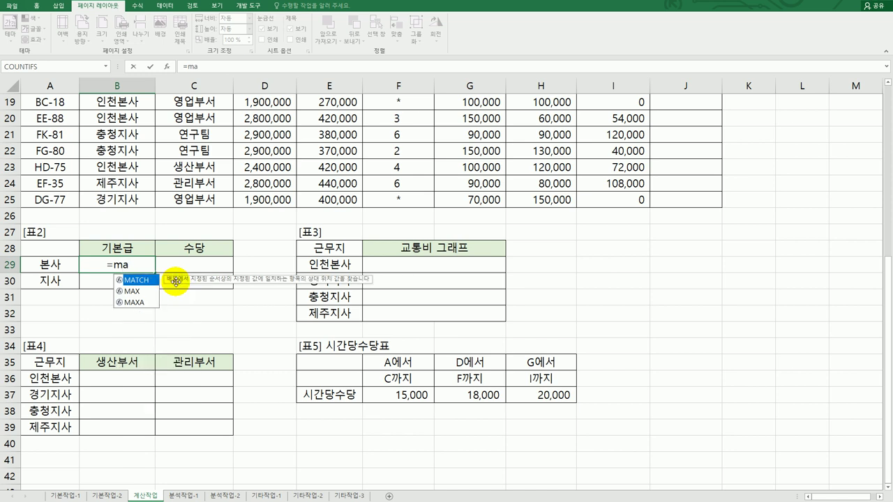
key(Down)
key(Tab)
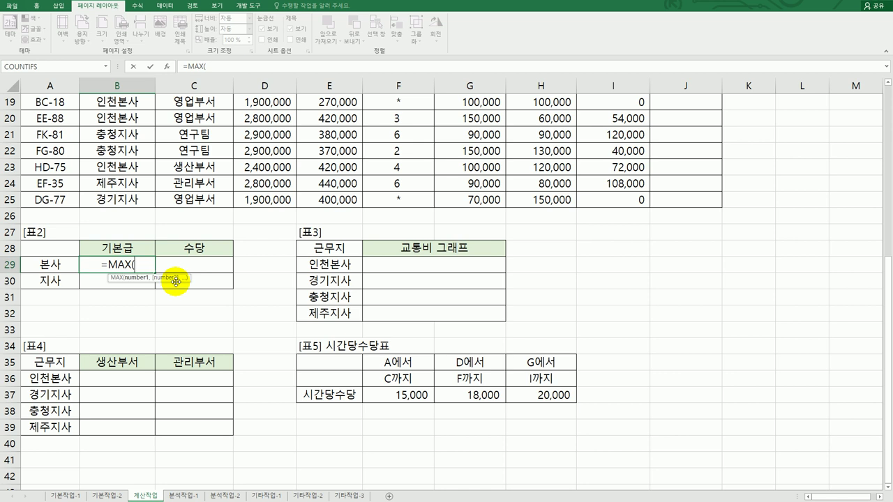
Enter the placeholder conditions (조건1) * (조건2) * inside the MAX function in B29.
text((whrj)
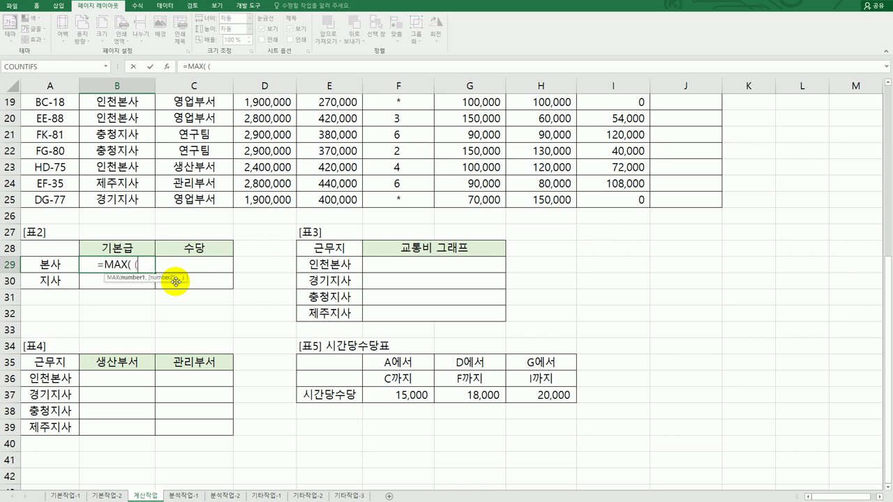
key(BackSpace)
key(BackSpace)
key(BackSpace)
key(BackSpace)
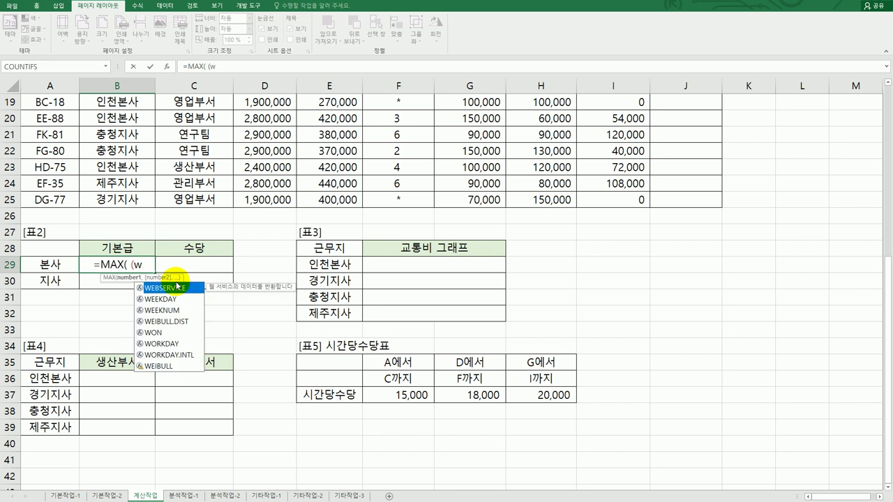
key(Hangul)
text(조거ㄴ1))
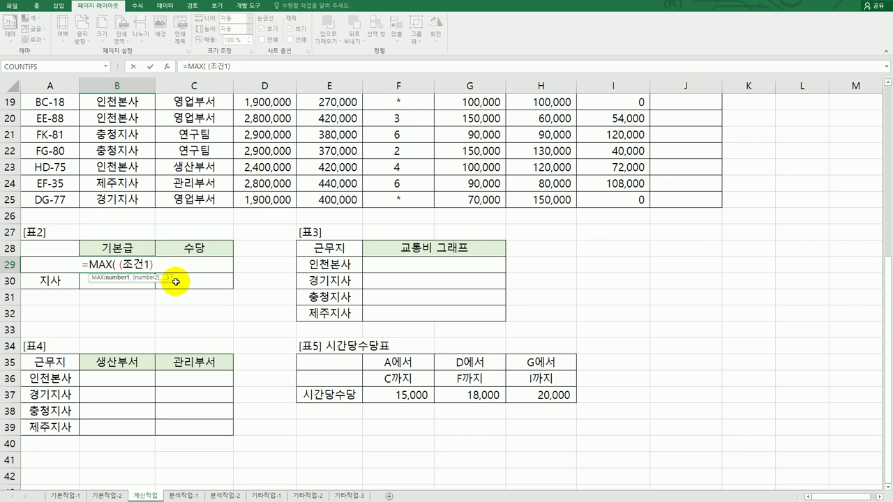
text( * (조건2))
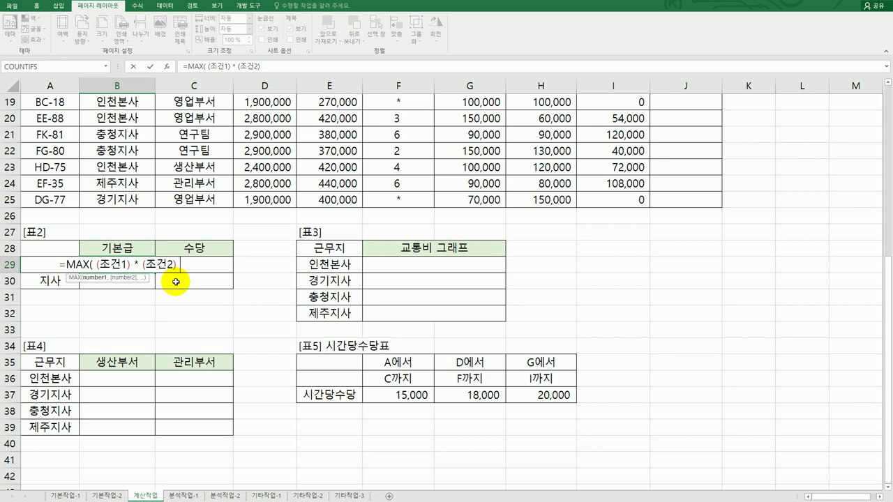
text(*)
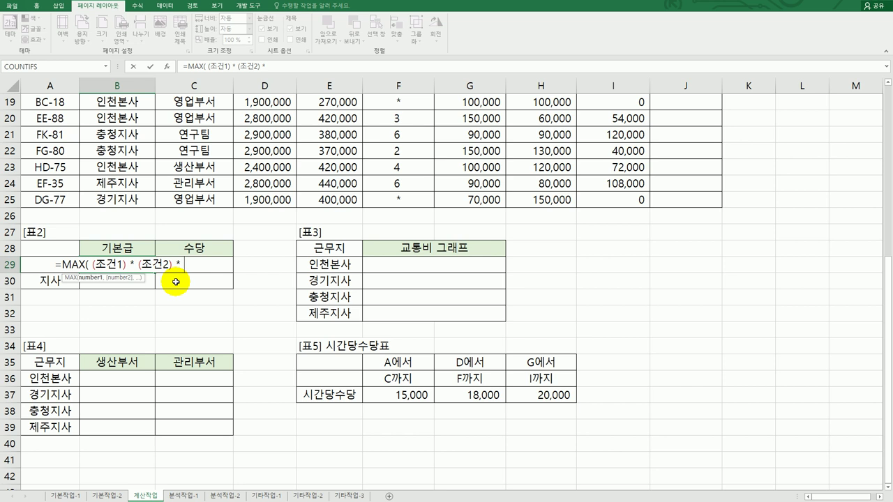
Add the 기본급 range of 표1 as the row-locked reference D$3:D$25 and close the MAX parenthesis.
scroll(249, 305, up, 6)
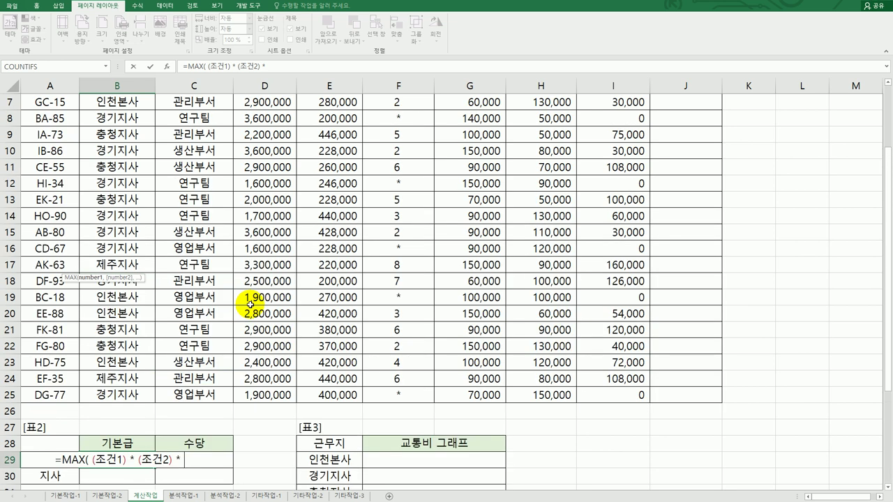
drag(267, 134, 259, 460)
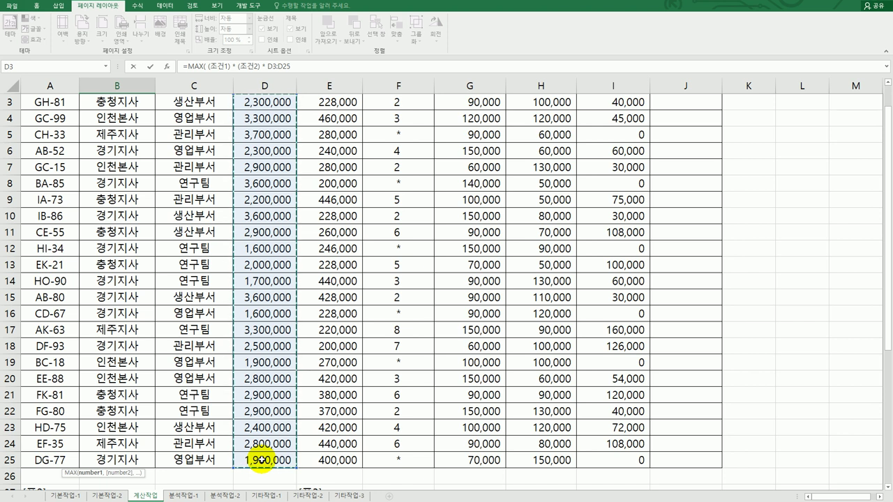
scroll(260, 460, down, 4)
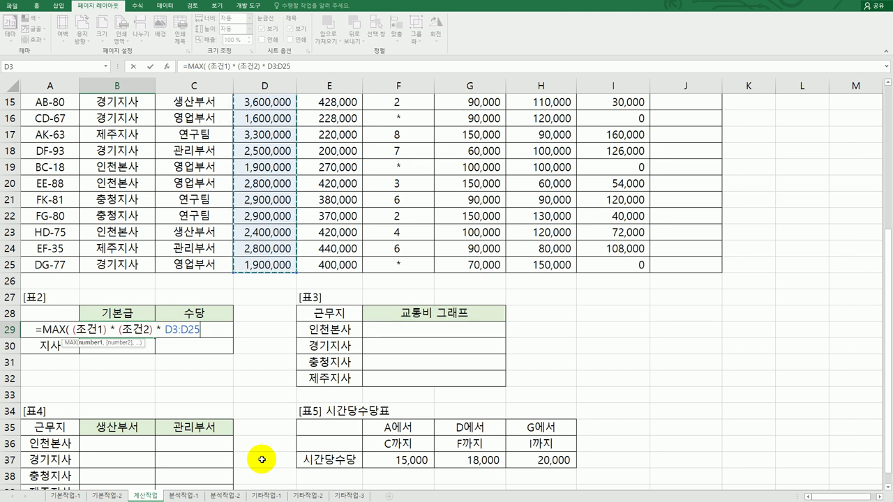
key(F4)
key(F4)
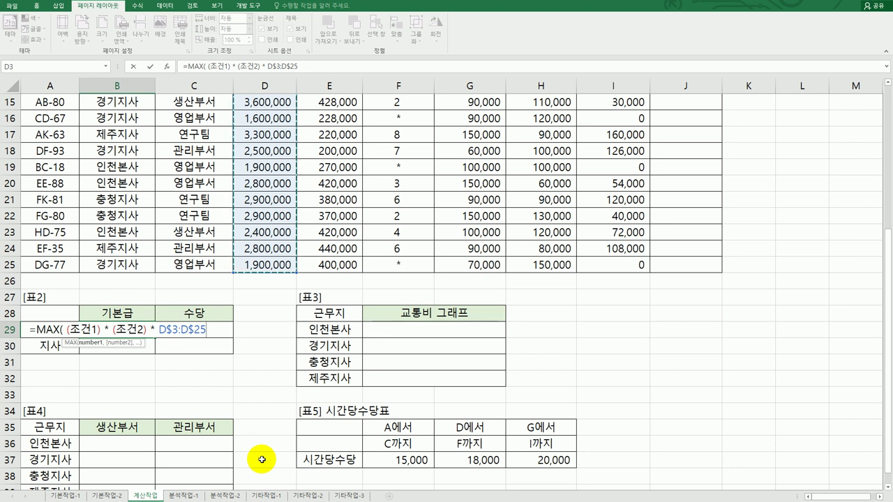
text())
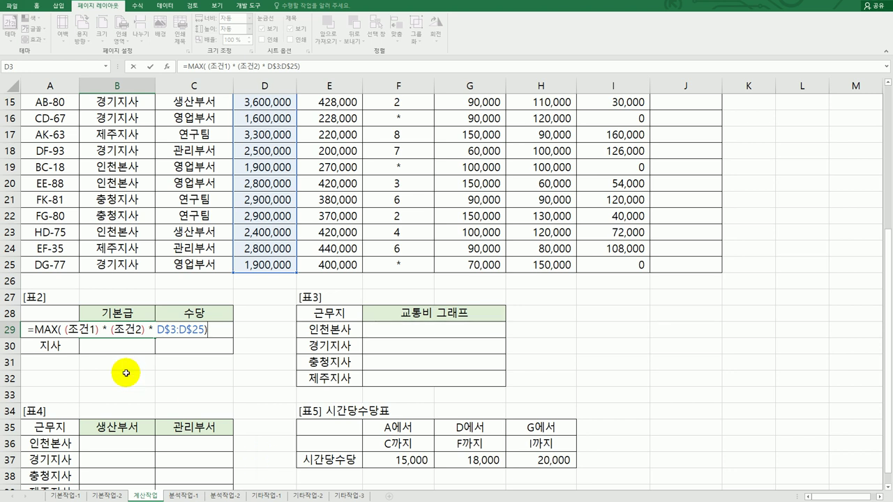
Replace the 조건1 placeholder in B29's MAX formula with the start of a RIGHT function.
drag(67, 329, 95, 332)
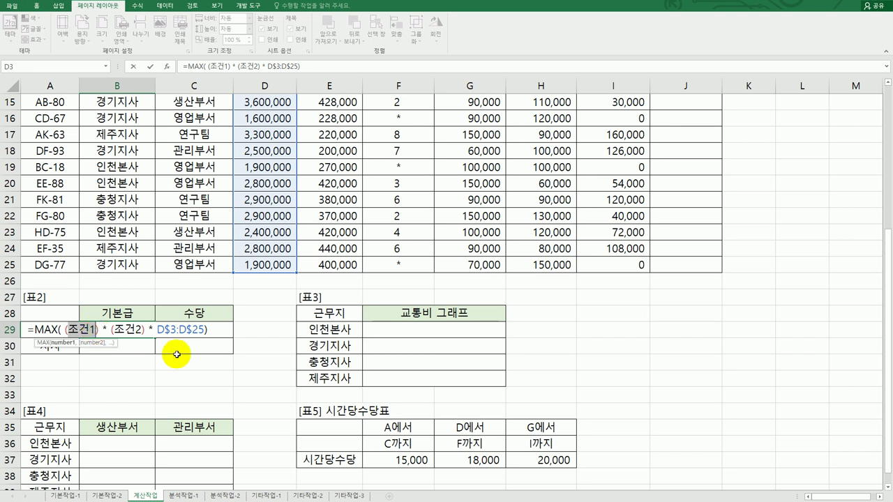
key(Escape)
scroll(176, 355, up, 5)
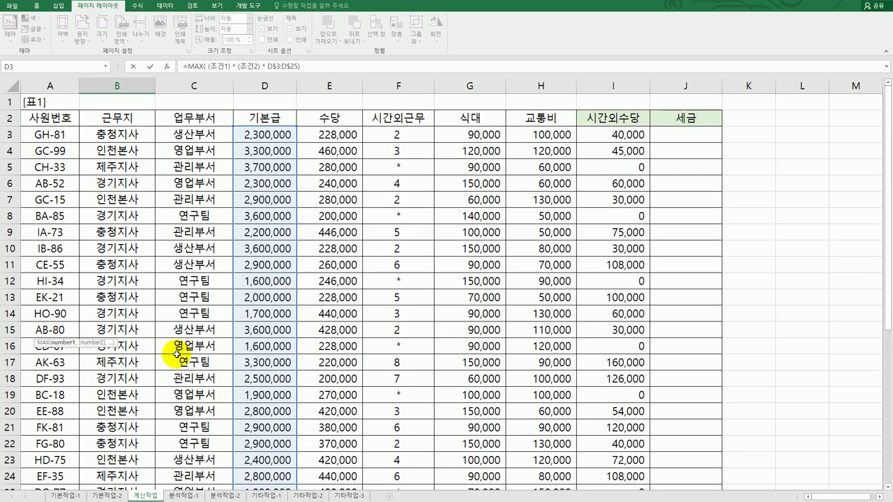
scroll(178, 354, down, 4)
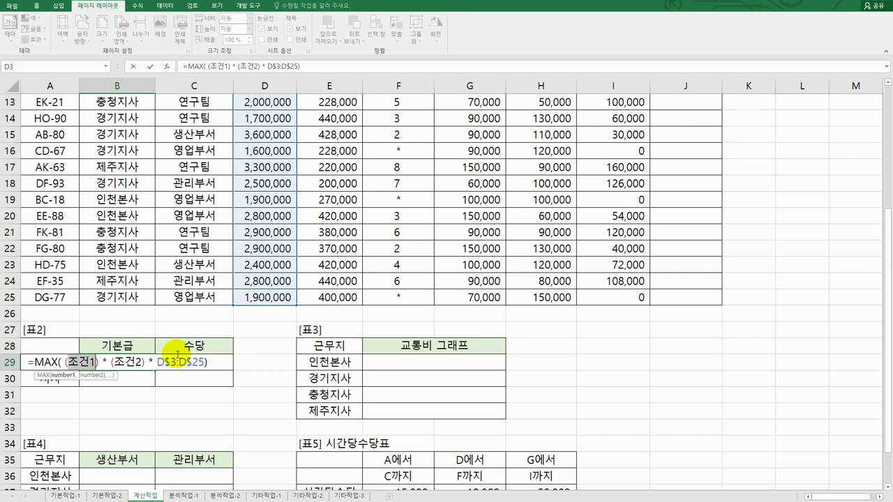
key(BackSpace)
text(r)
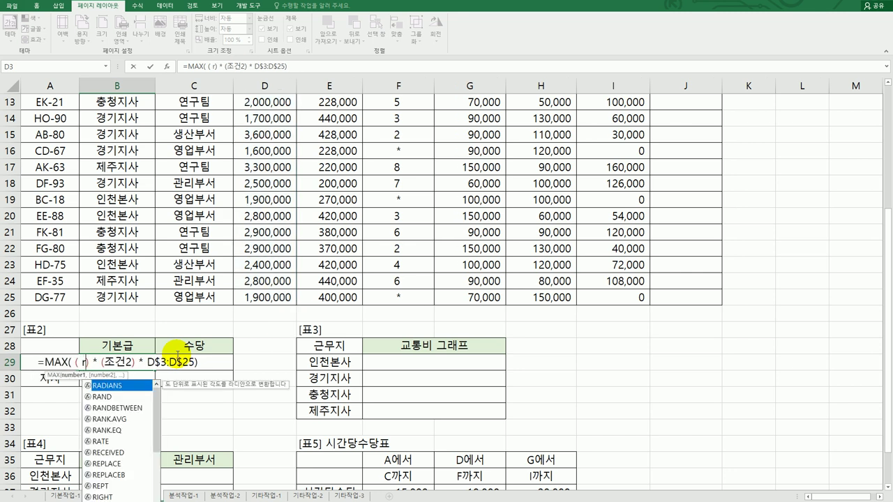
text(i)
key(Tab)
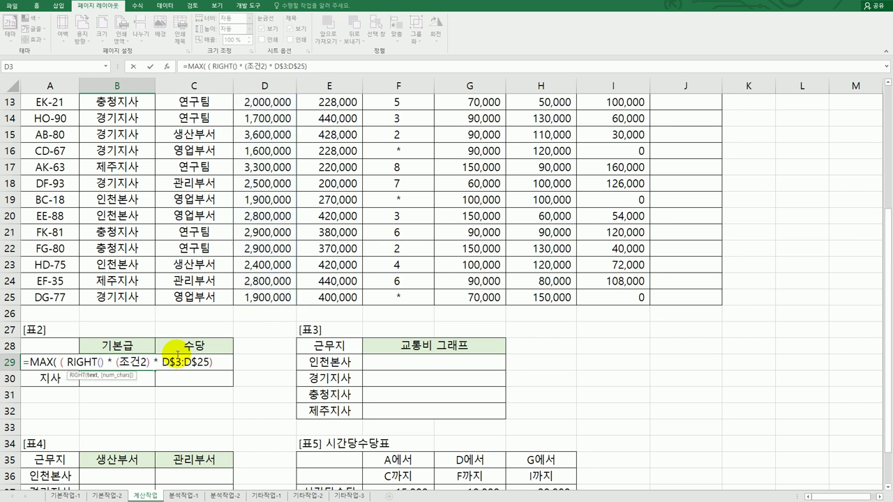
Give RIGHT the absolute 근무지 range $B$3:$B$25 of 표1 and 2 characters, and close its parenthesis.
scroll(140, 265, up, 4)
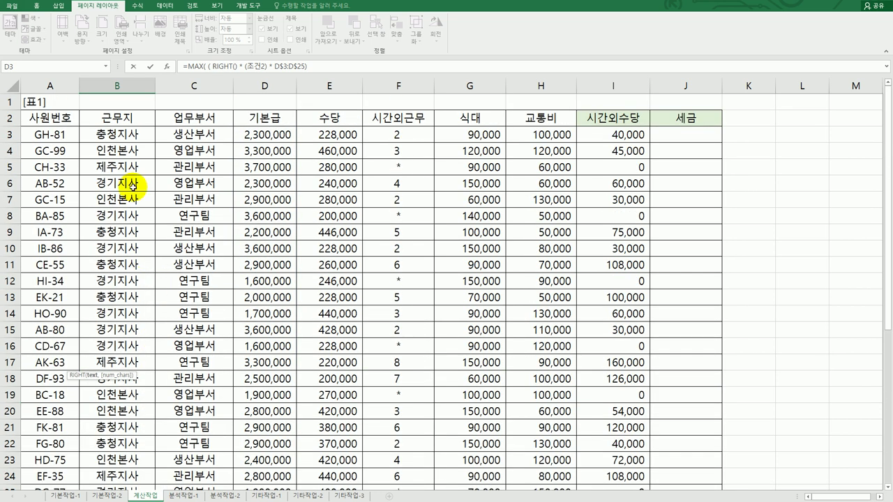
drag(133, 136, 120, 442)
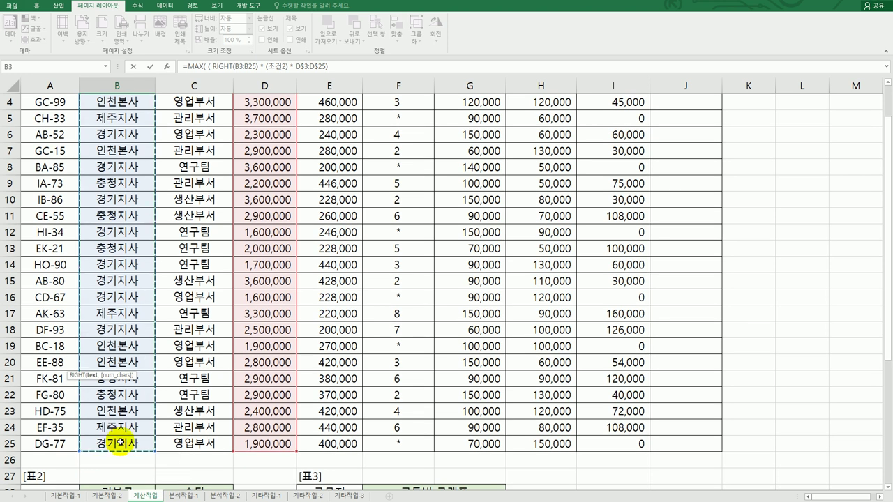
key(F4)
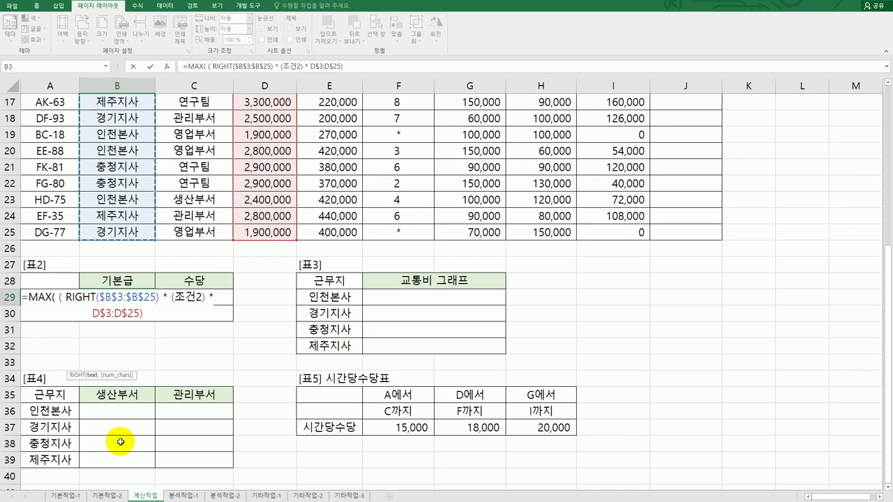
text(,2)
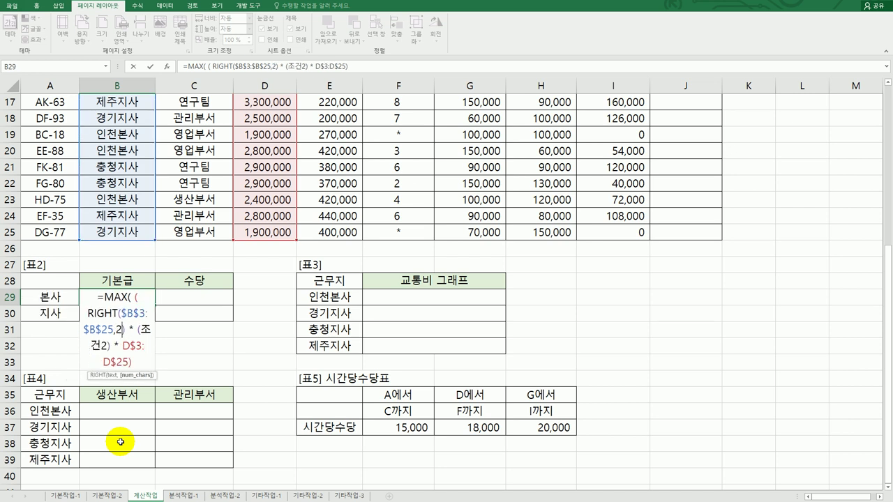
text() )
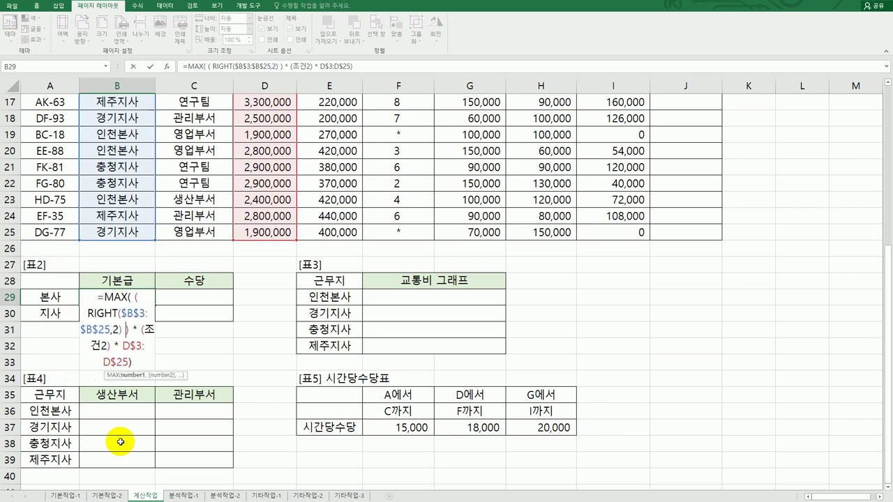
Complete the first condition by comparing the RIGHT function with the 본사 label as the column-locked reference $A29.
text(=)
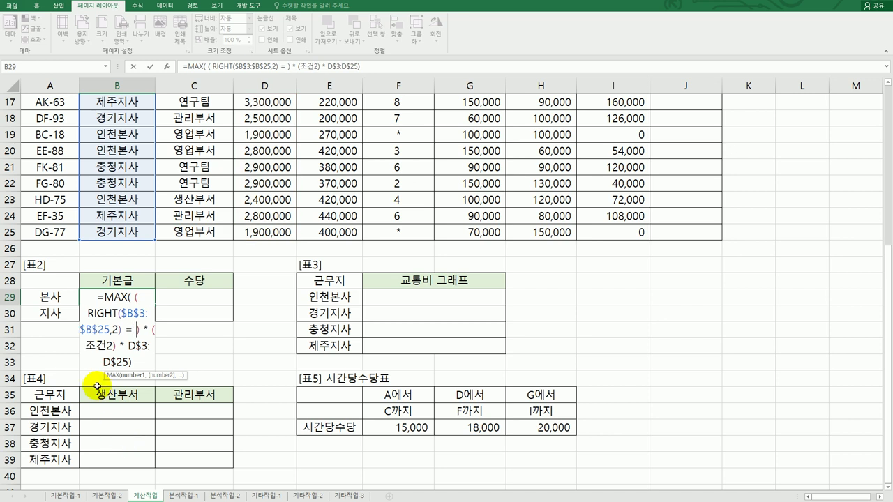
click(55, 298)
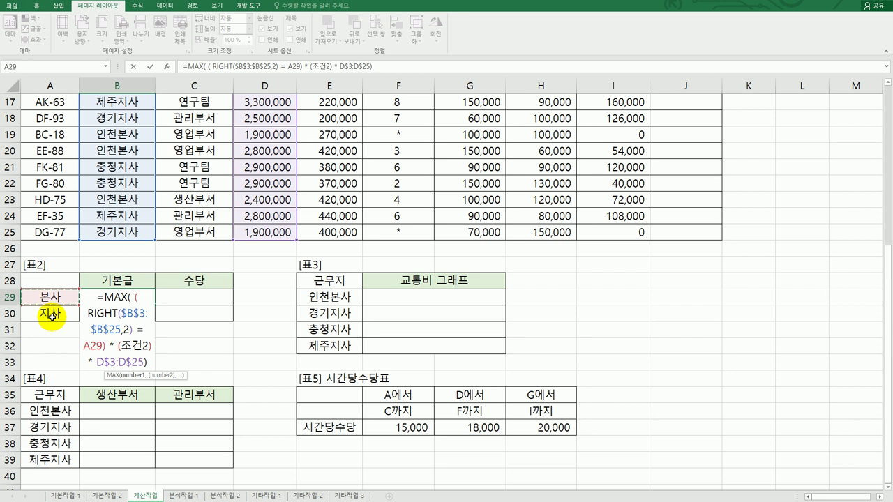
key(F4)
key(F4)
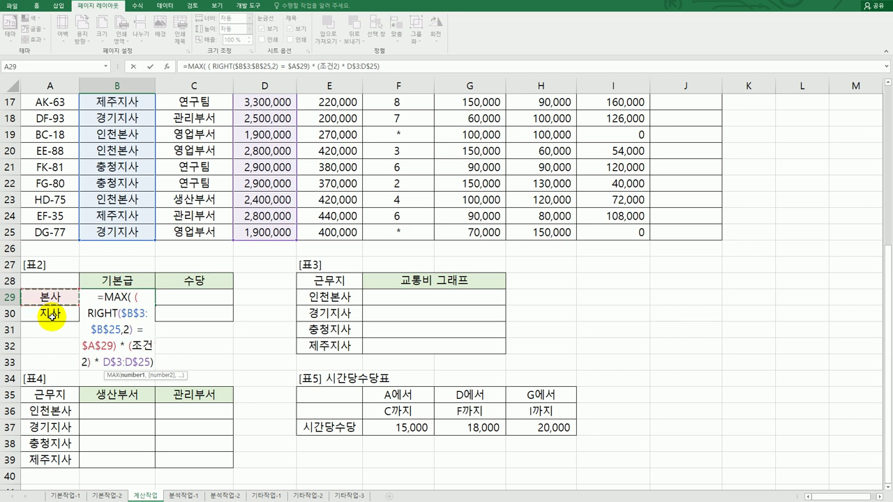
key(F4)
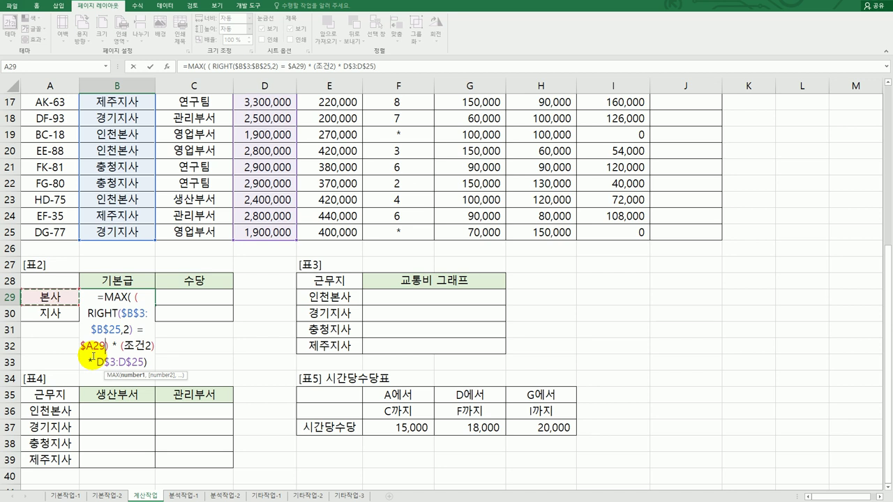
Replace the 조건2 placeholder with an ISNUMBER function over the absolute 시간외근무 range $F$3:$F$25 of 표1.
drag(126, 348, 150, 345)
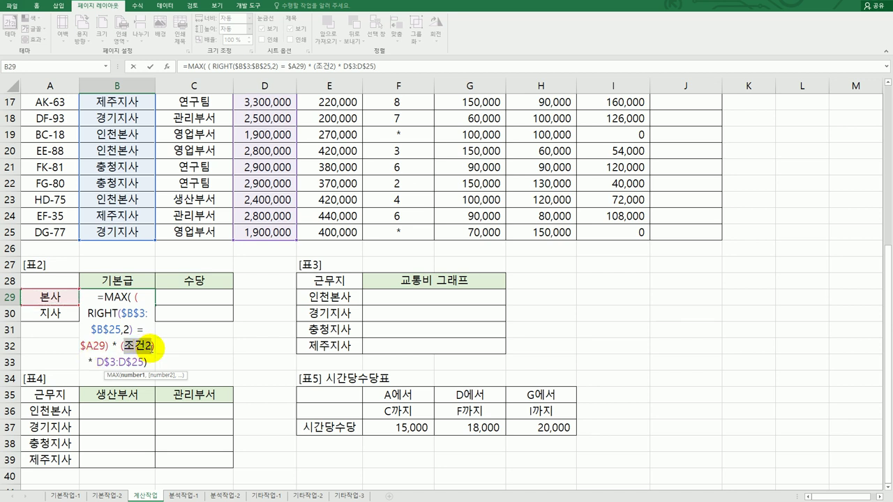
text(isnu)
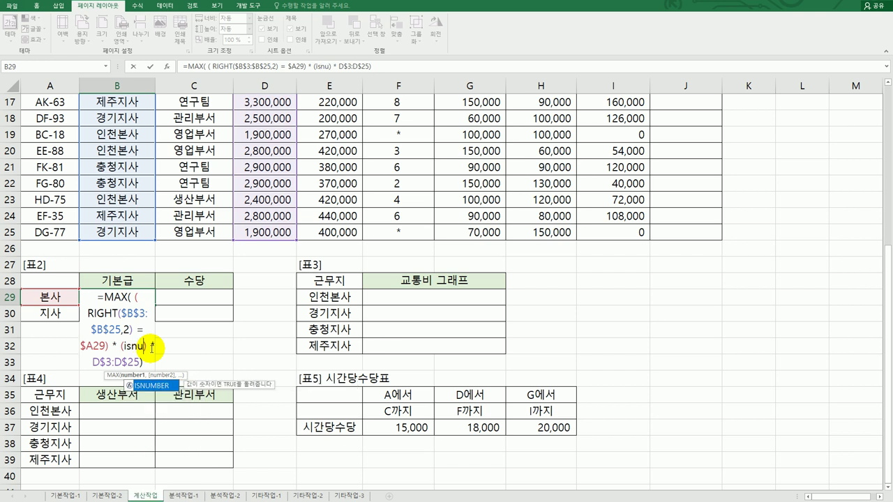
key(Tab)
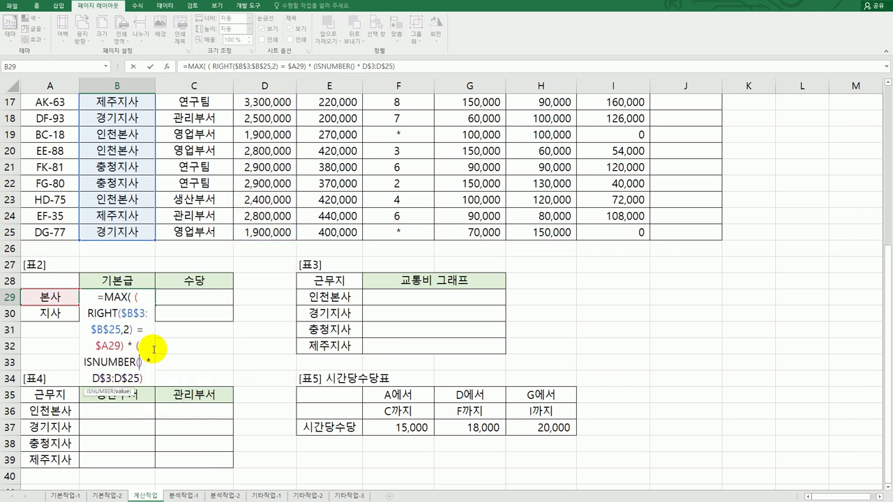
scroll(265, 351, up, 4)
scroll(379, 149, up, 2)
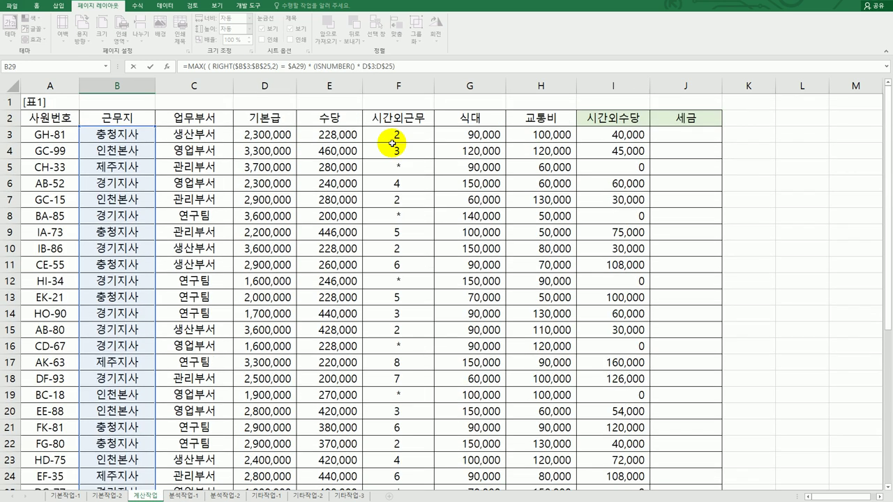
drag(394, 132, 392, 453)
scroll(564, 442, up, 1)
scroll(564, 443, down, 4)
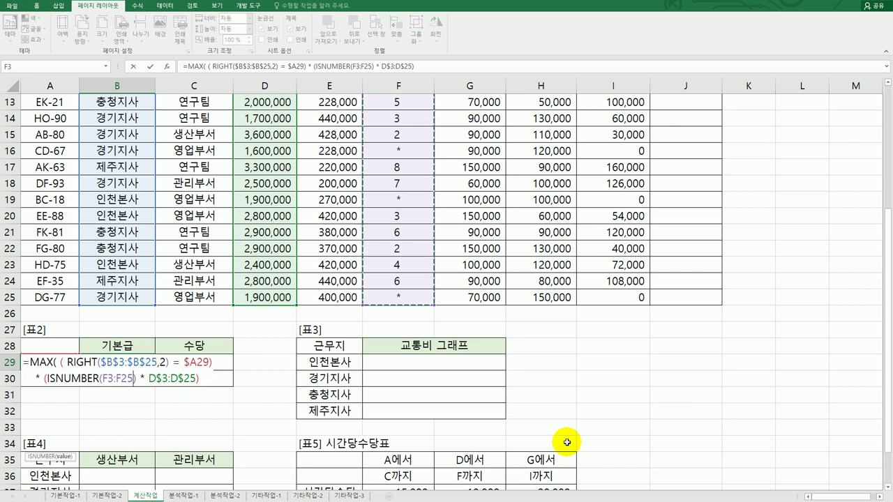
key(F4)
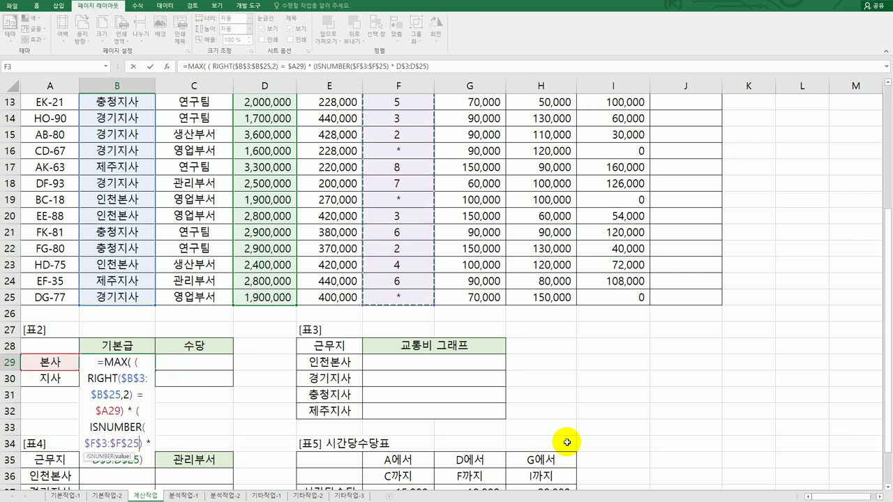
text())
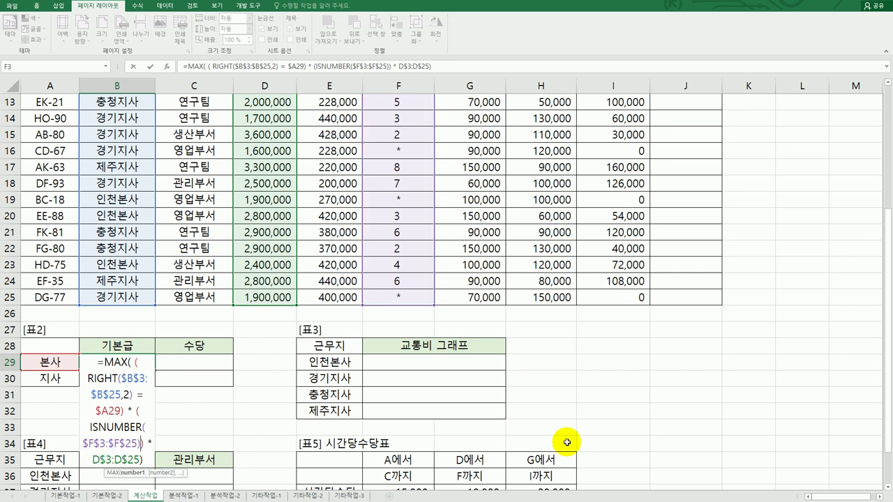
Remove the redundant outer parentheses around the ISNUMBER function in B29's formula.
key(BackSpace)
click(139, 412)
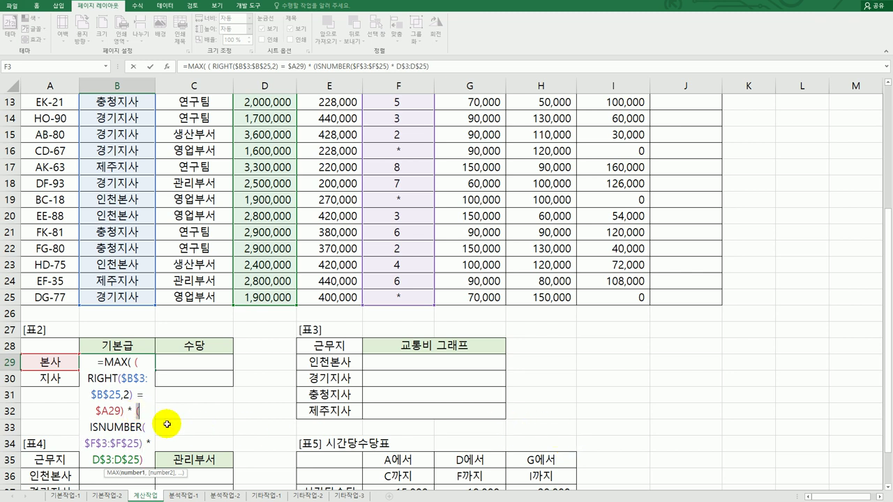
key(BackSpace)
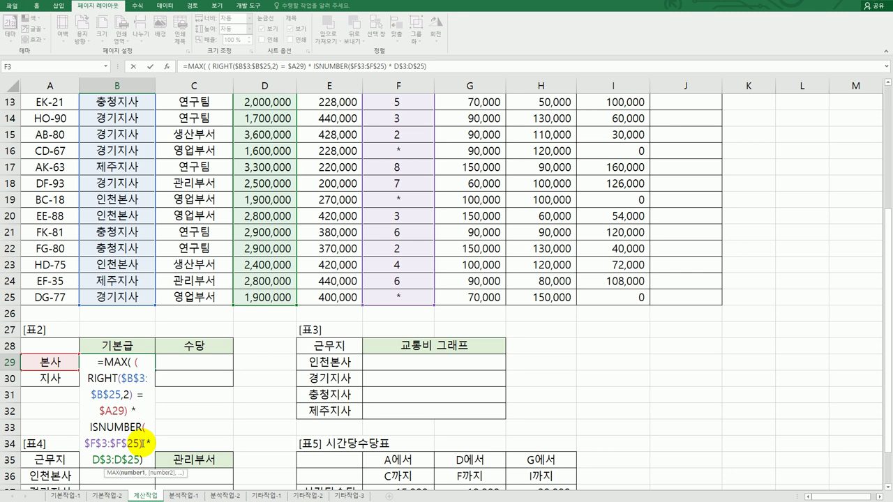
Enter the MAX formula in B29 as an array formula and fill it across B29:C30 of 표2.
key(ctrl+shift+Return)
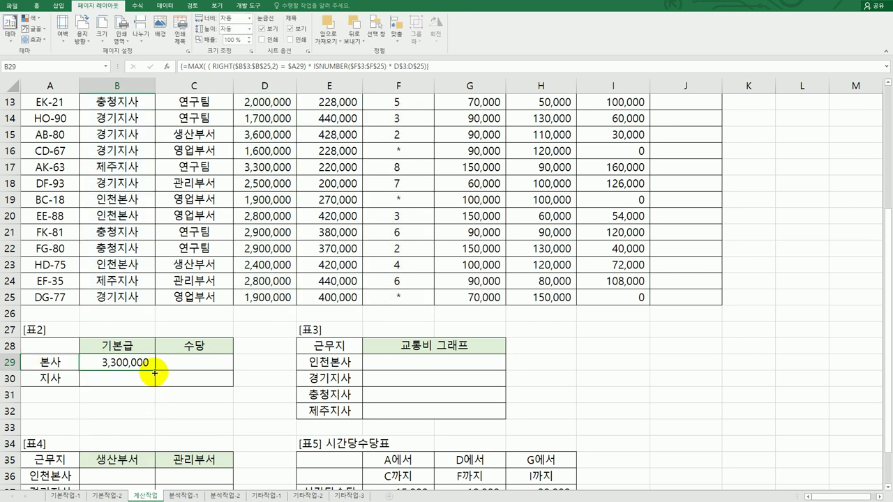
drag(154, 370, 217, 390)
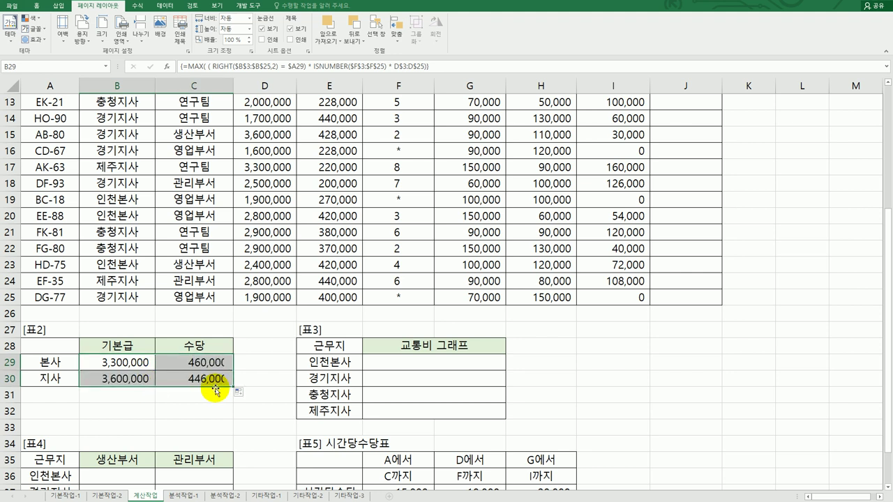
click(200, 363)
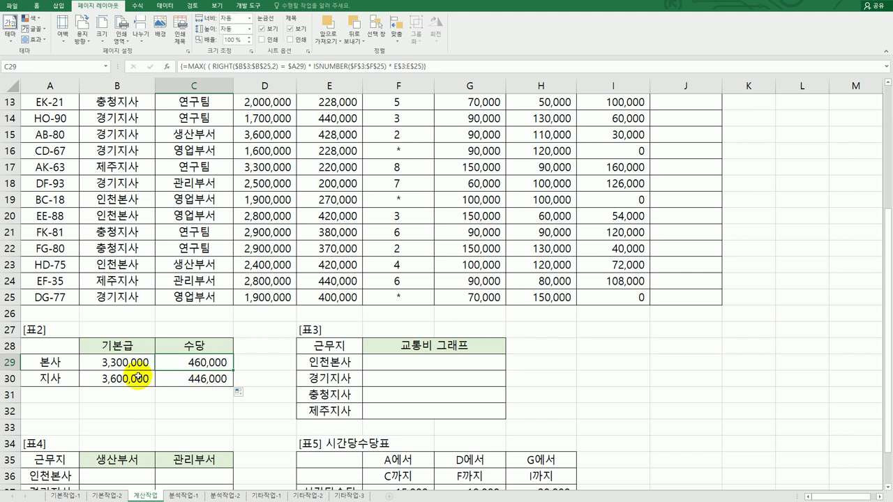
click(120, 363)
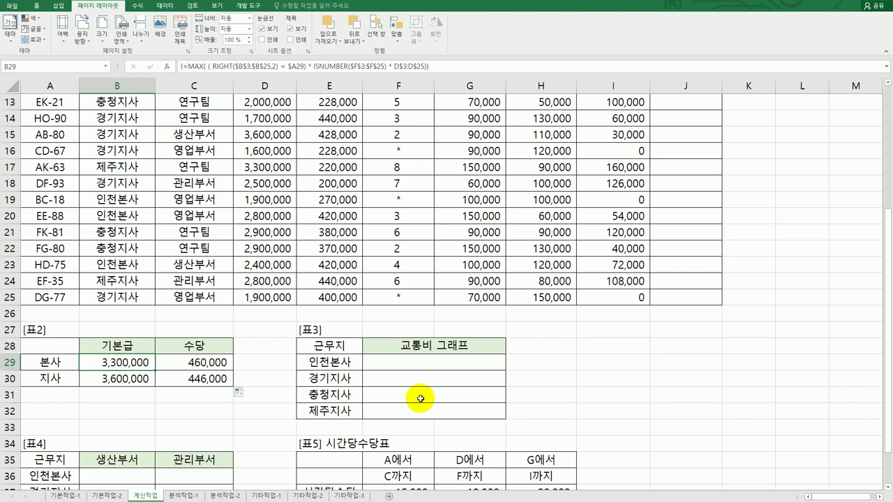
Start an AVERAGEIF formula in F29, the 인천본사 row of 표3, and open its function arguments.
click(409, 363)
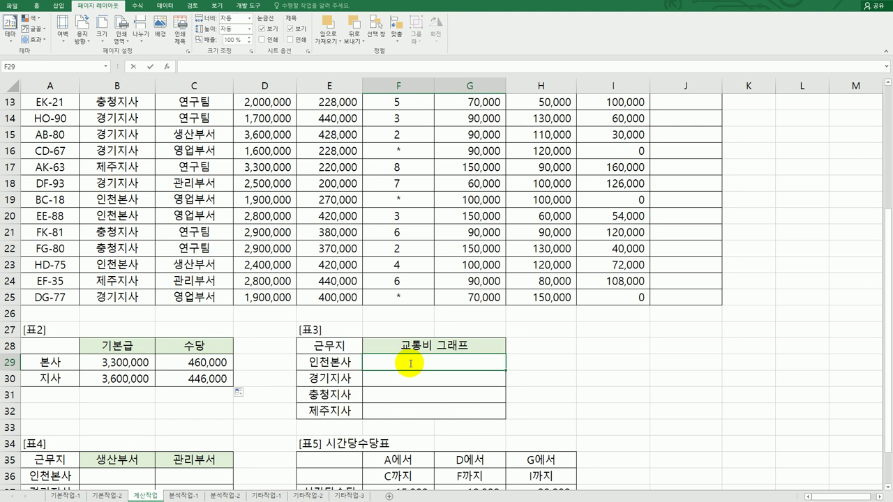
text(=av)
key(Down)
key(Down)
key(Down)
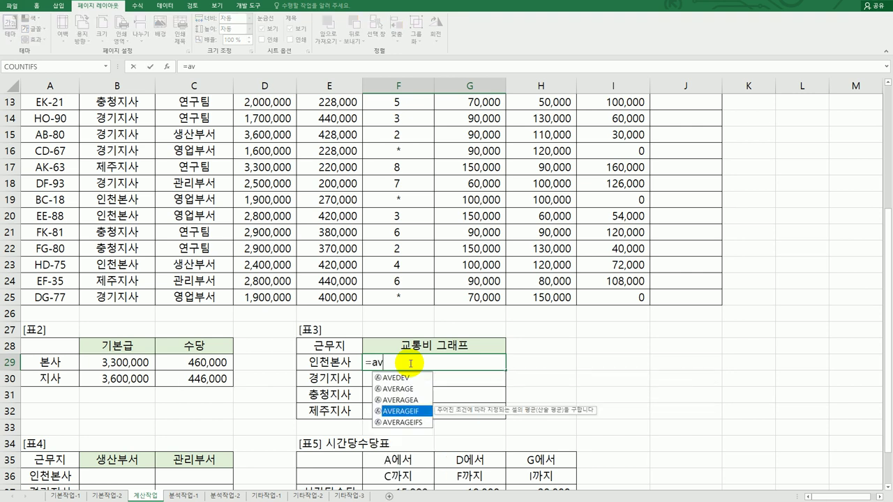
key(Tab)
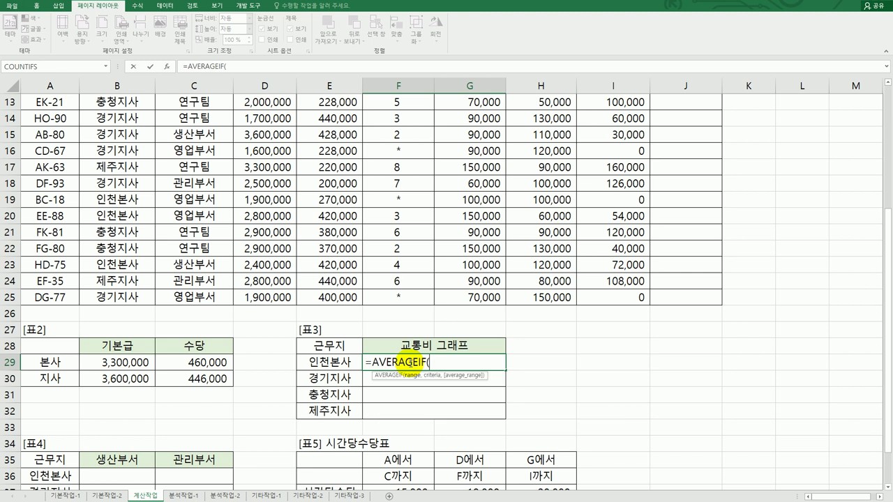
click(166, 66)
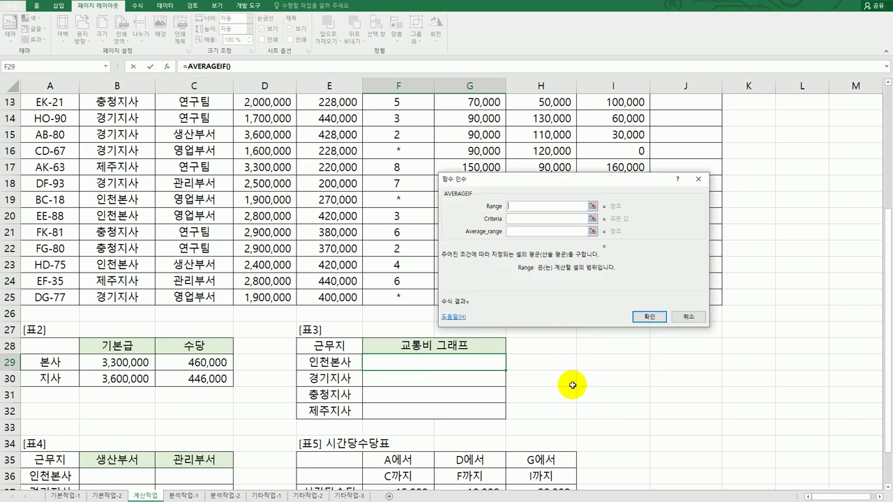
Set AVERAGEIF's Range to the absolute 근무지 range $B$3:$B$25 of 표1 and move to the Criteria argument.
scroll(572, 384, up, 4)
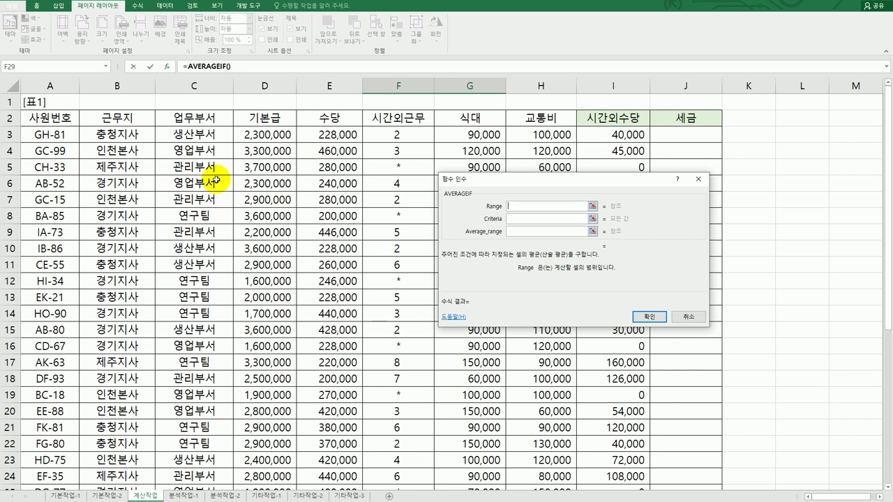
click(135, 131)
drag(135, 131, 136, 454)
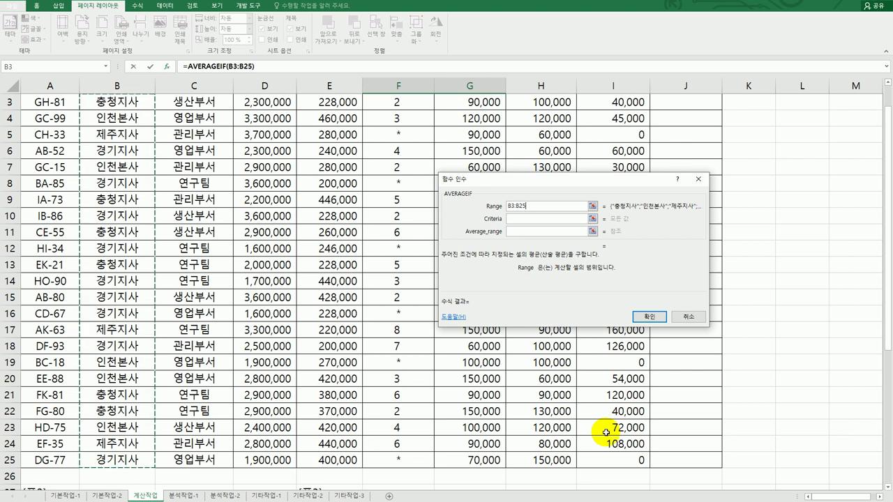
key(F4)
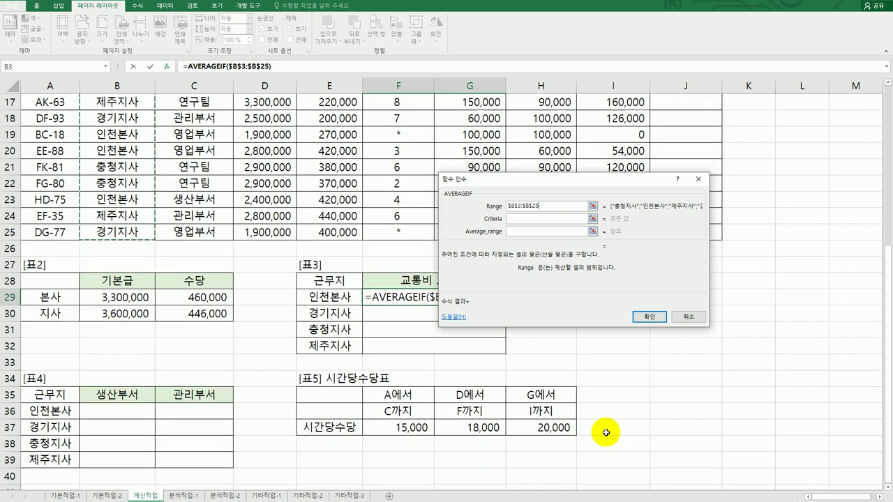
click(517, 219)
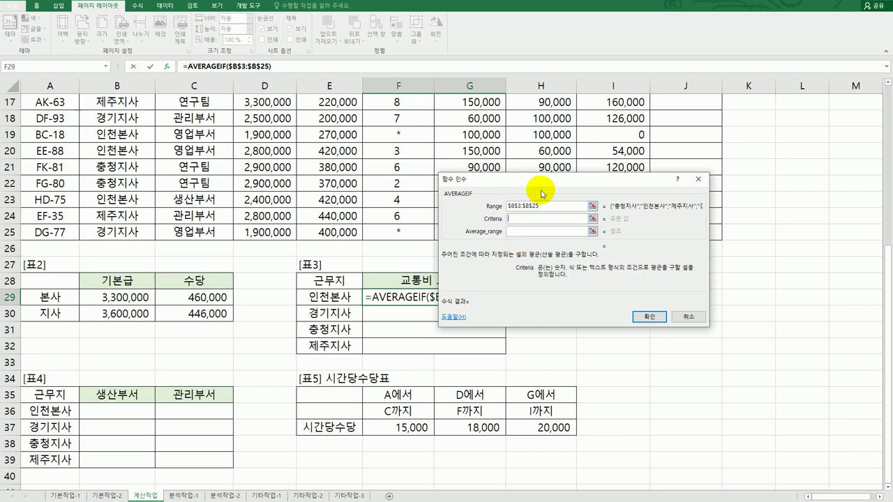
Set AVERAGEIF's Criteria to E29, the 인천본사 cell of 표3, and move to the Average_range argument.
drag(544, 185, 595, 147)
click(349, 296)
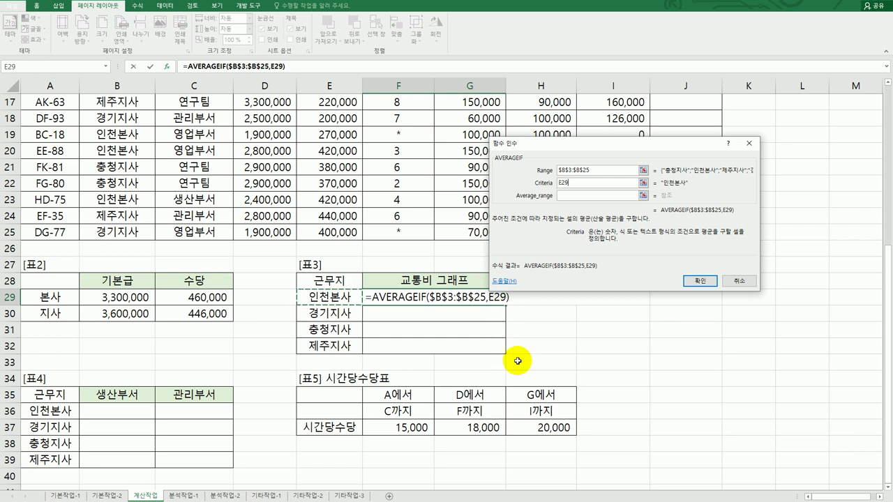
click(565, 196)
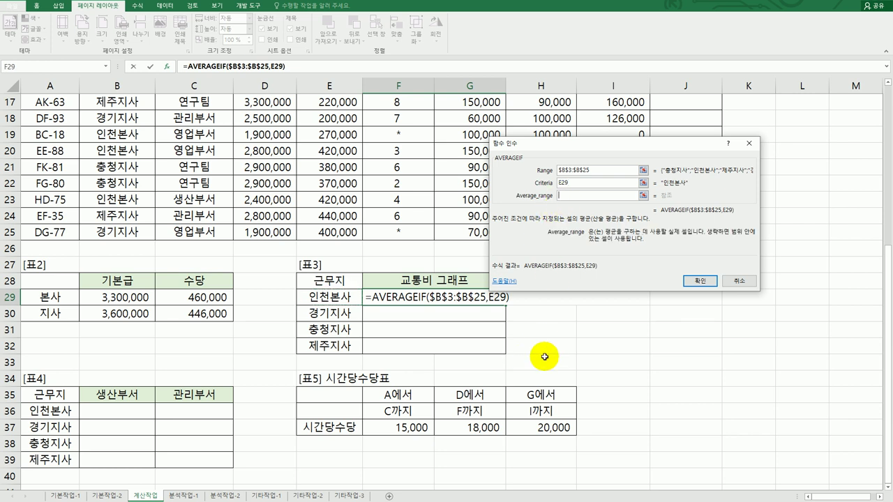
Set Average_range to the absolute range $H$3:$H$25 of 표1, accept the AVERAGEIF formula and fill it down to row 32.
scroll(544, 357, up, 5)
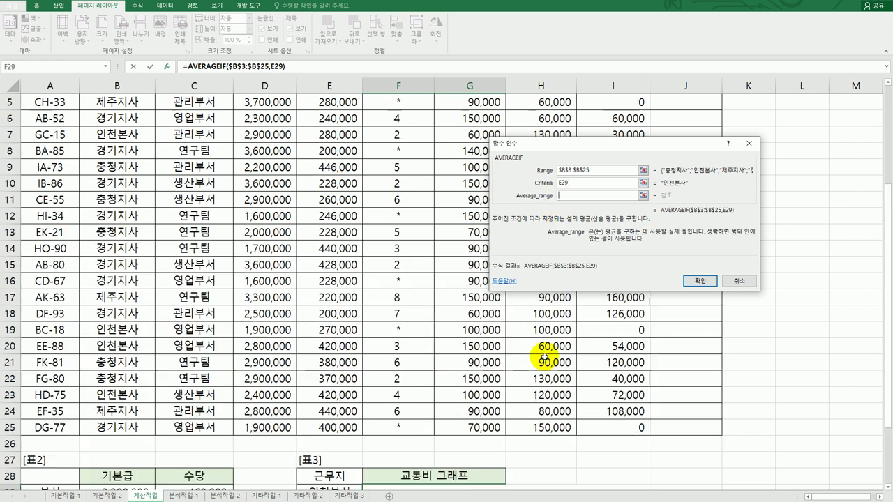
drag(544, 134, 544, 464)
scroll(641, 447, down, 4)
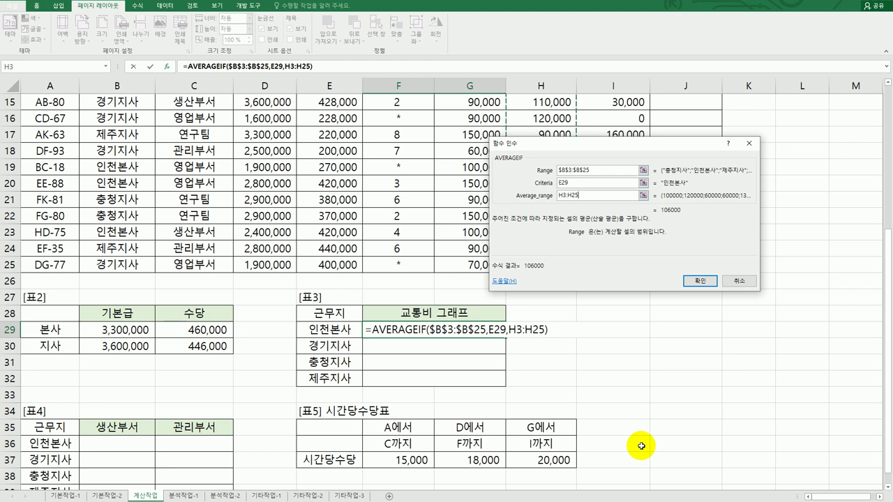
key(F4)
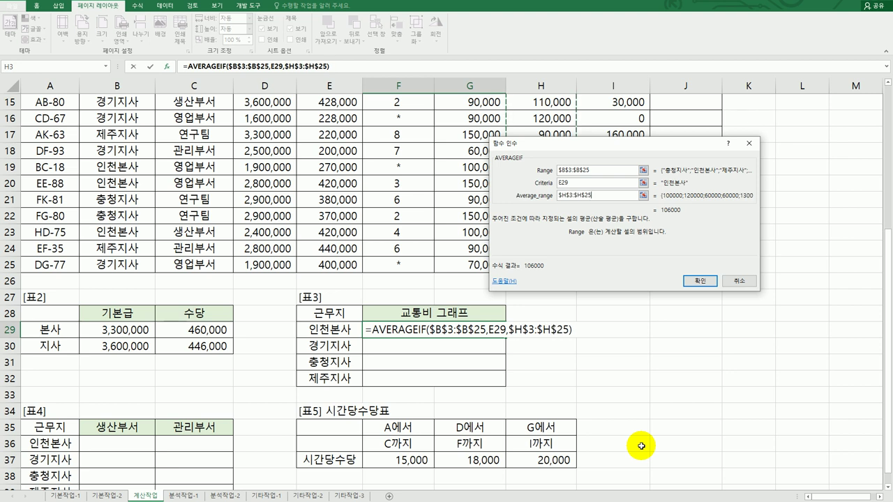
click(701, 282)
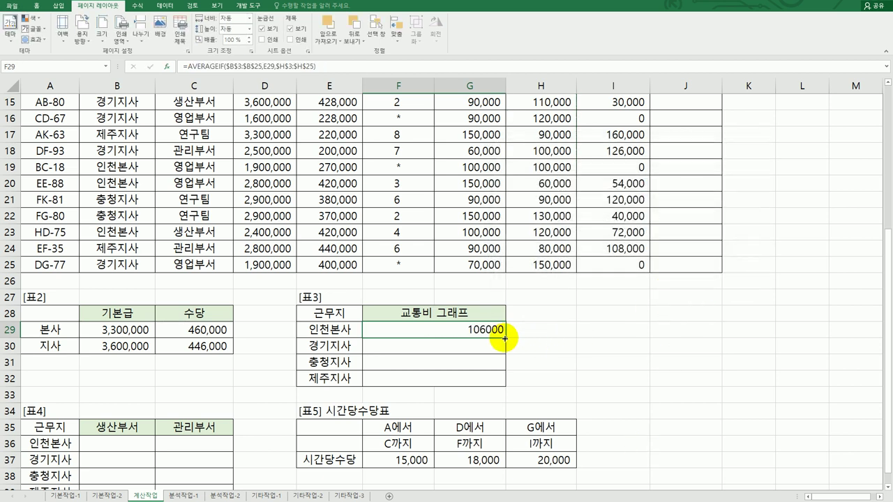
drag(504, 338, 506, 389)
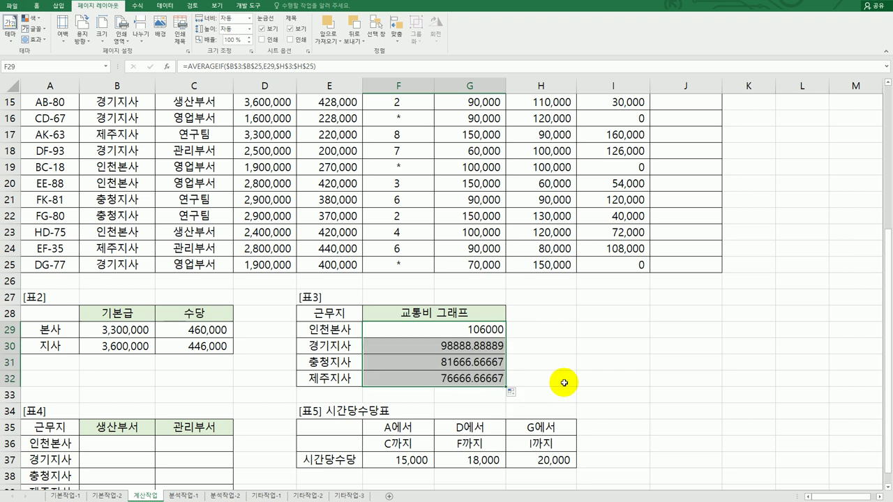
Wrap the AVERAGEIF formula in F29 in a QUOTIENT function.
double_click(489, 328)
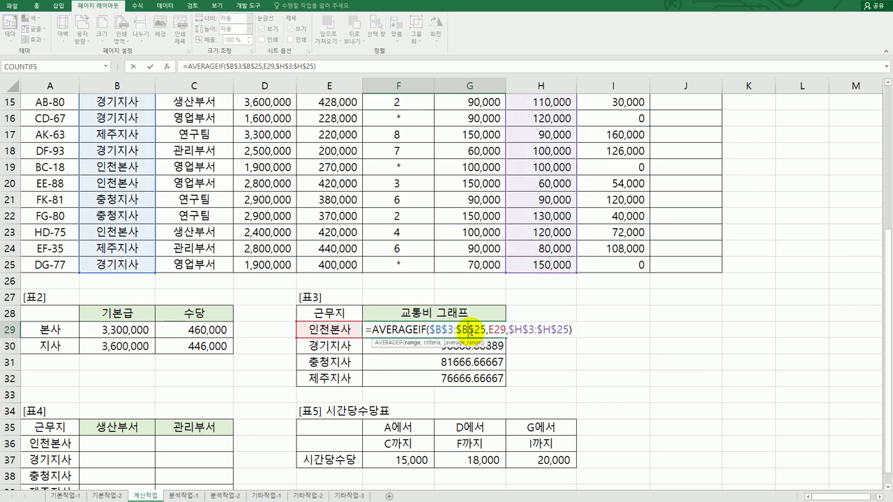
click(371, 329)
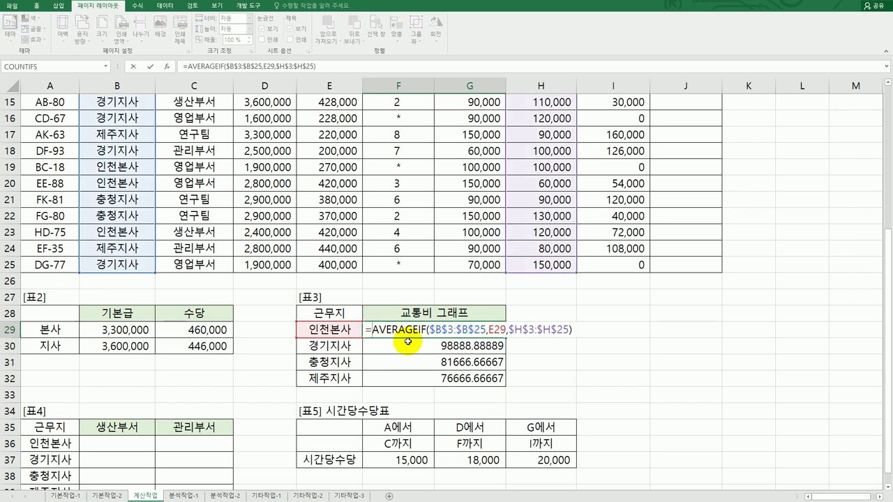
text(qu)
key(Down)
key(Down)
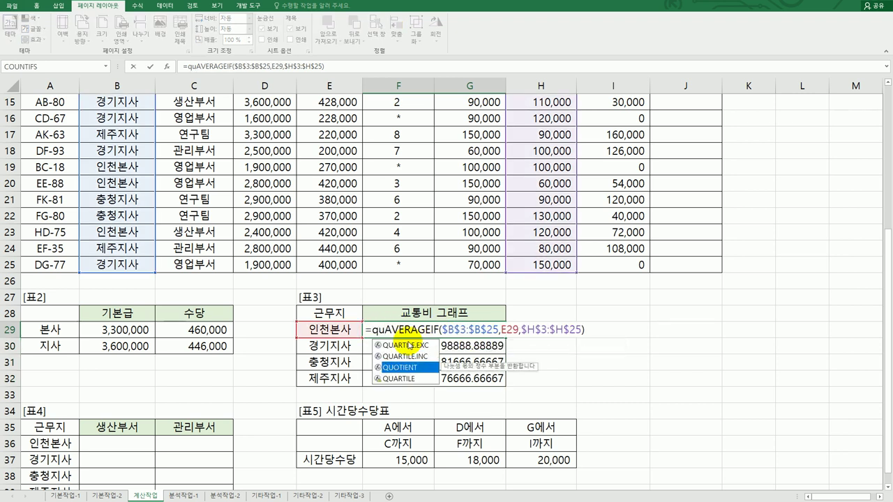
key(Tab)
click(404, 329)
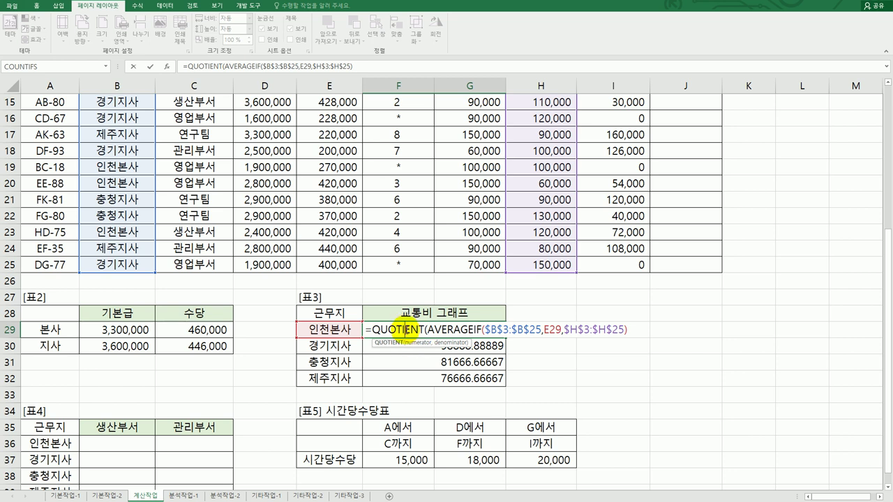
Set QUOTIENT's Denominator to 10000 in the function arguments and fill F29's formula down to row 32.
click(166, 66)
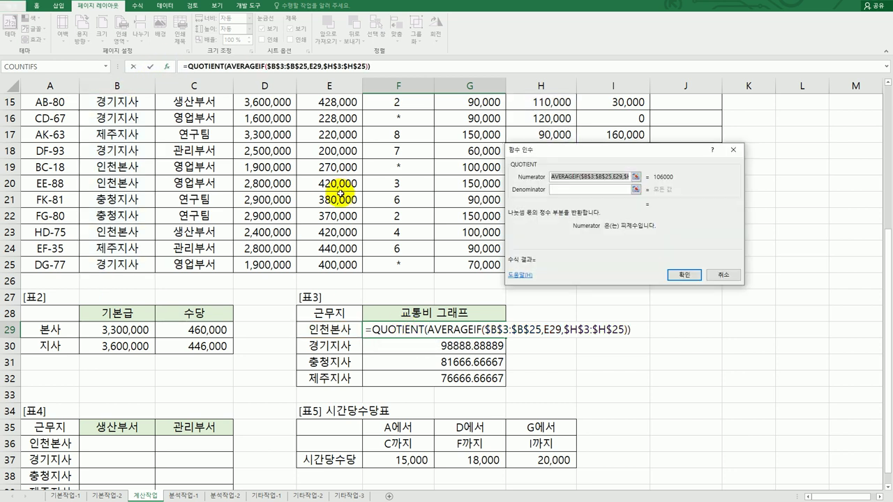
click(568, 190)
text(10000)
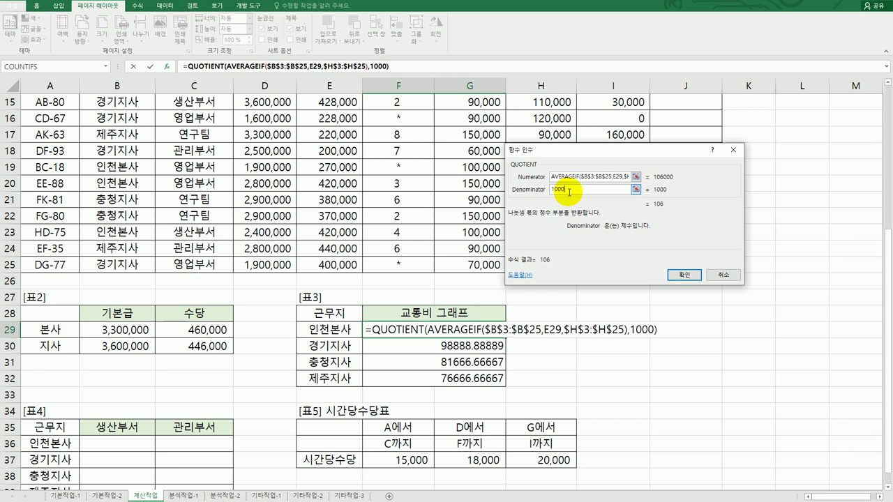
click(684, 275)
drag(506, 337, 508, 385)
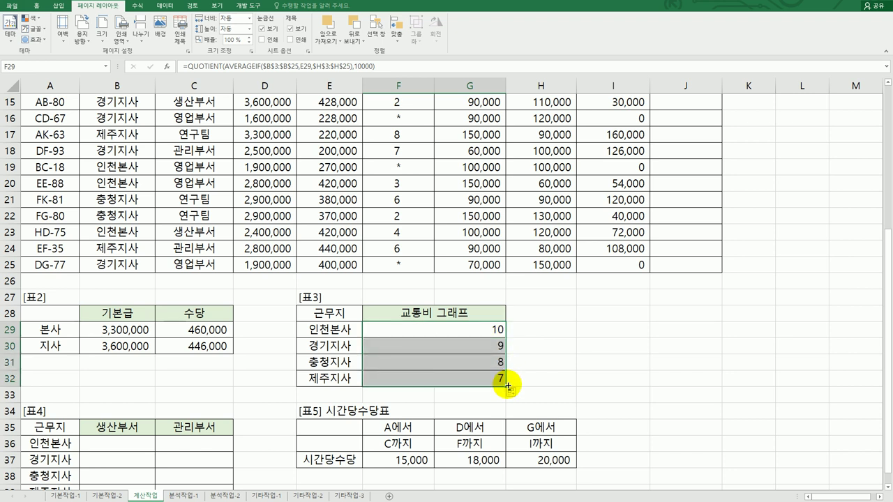
click(491, 331)
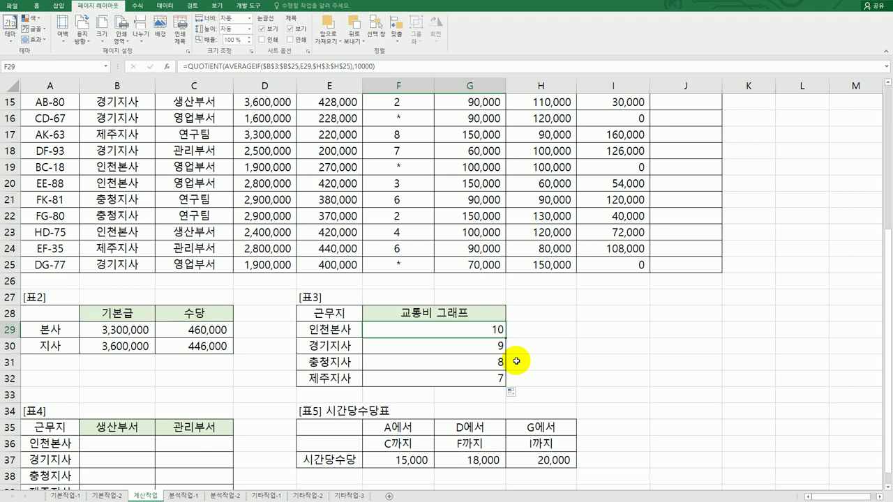
Wrap the QUOTIENT formula in F29 in a REPT function.
double_click(489, 333)
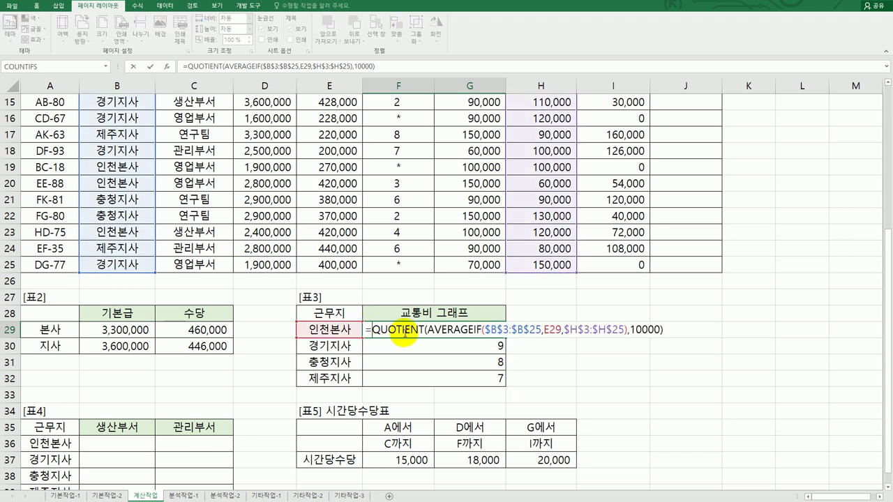
text(rep)
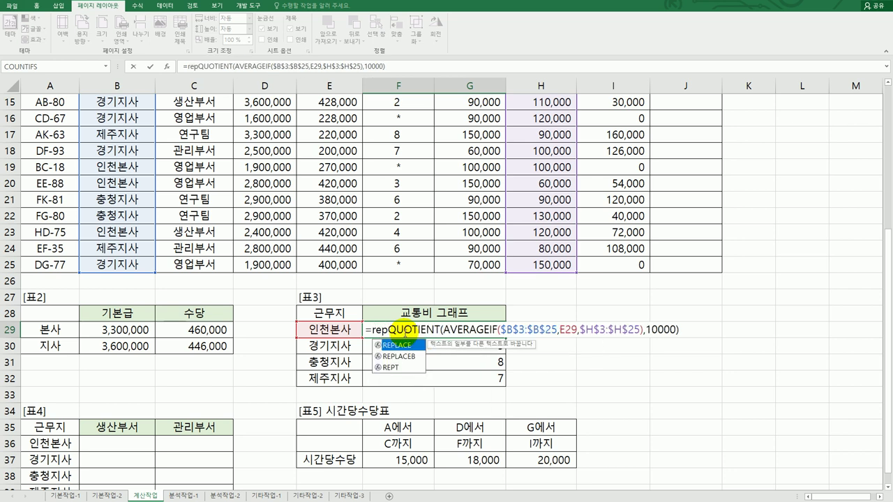
key(Down)
key(Down)
key(Tab)
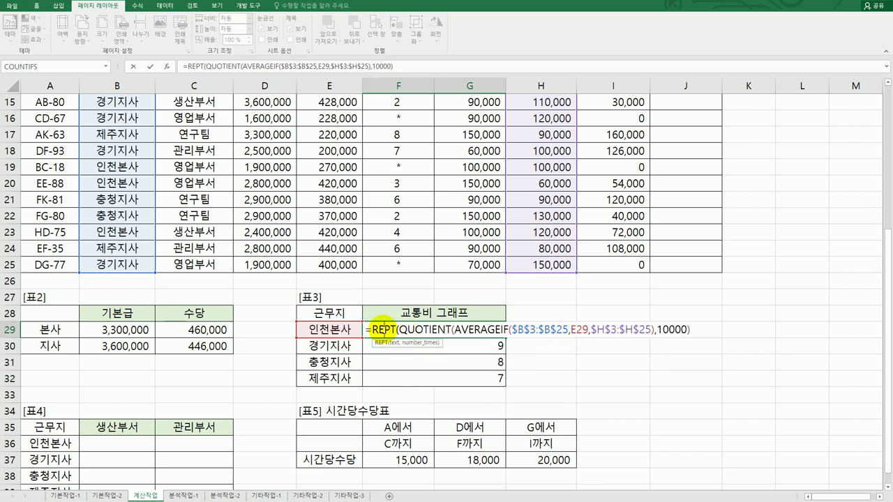
Open REPT's function arguments and move the whole QUOTIENT expression from Text to Number_times.
click(166, 67)
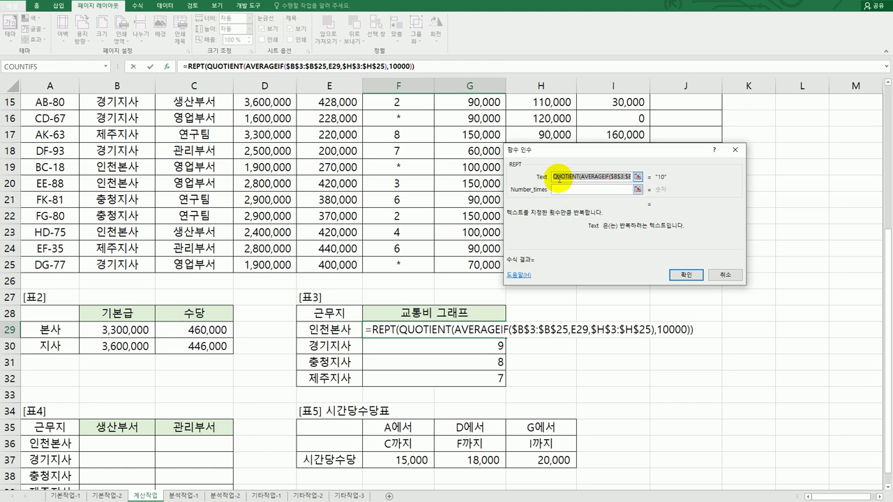
key(Delete)
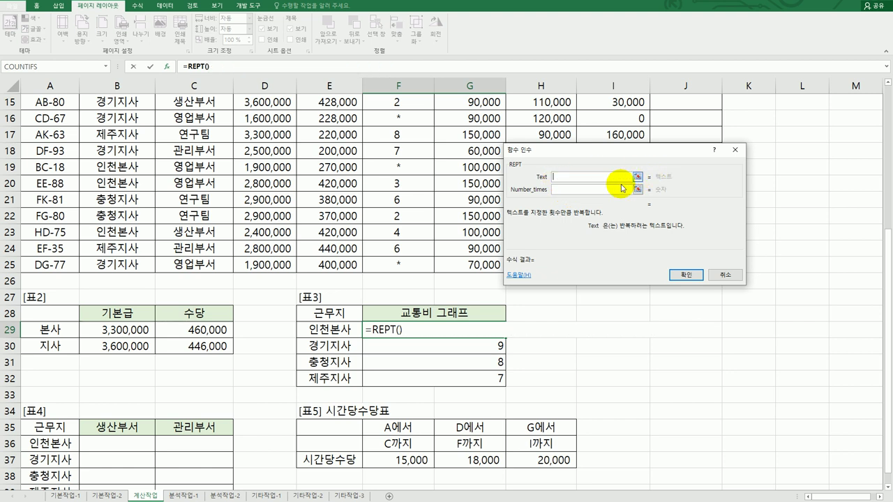
click(598, 190)
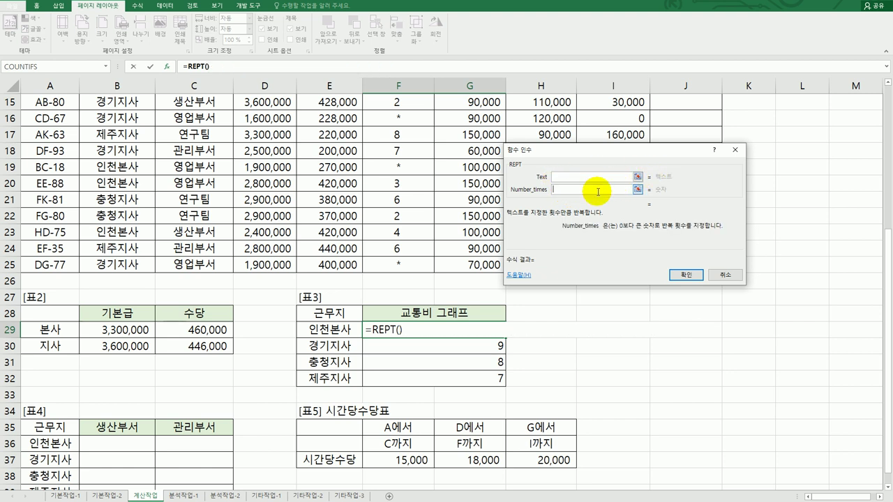
text(QUOTIENT(AVERAGEIF($B$3:$B$25,E29,$H$3:$H$25),10000))
Set REPT's Text argument to the ▶ symbol, accept the formula and fill it down to row 32 of 표3.
click(579, 176)
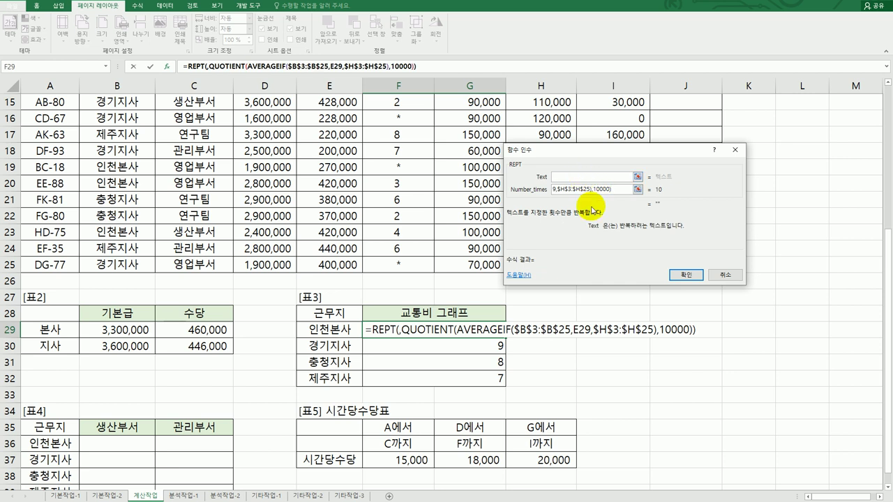
text(ㅁ)
key(BackSpace)
text(ㅁ)
key(Hangul_Hanja)
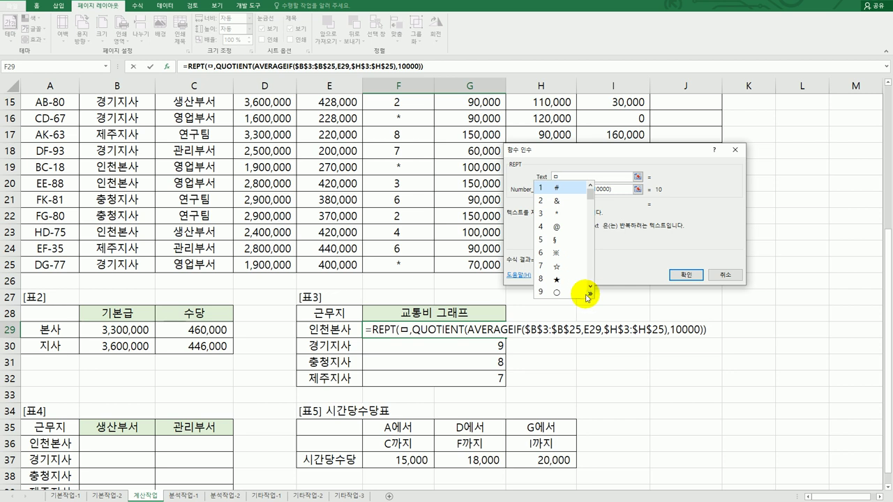
click(591, 295)
click(659, 201)
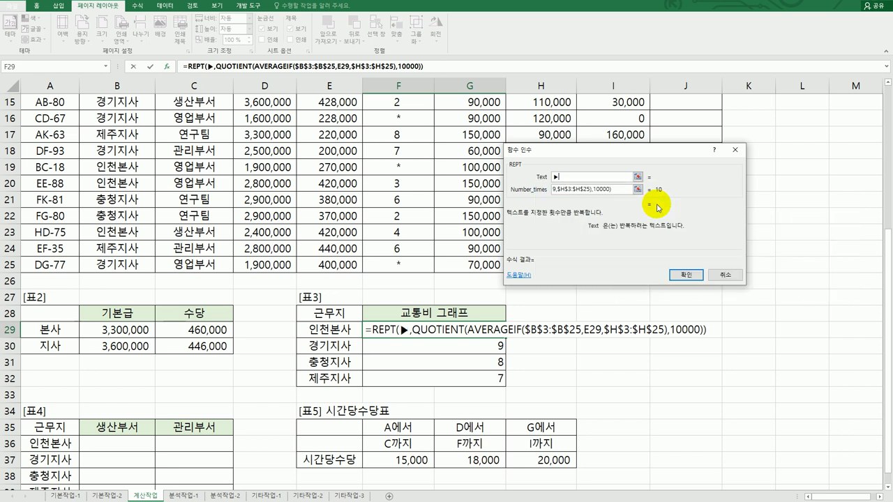
click(686, 275)
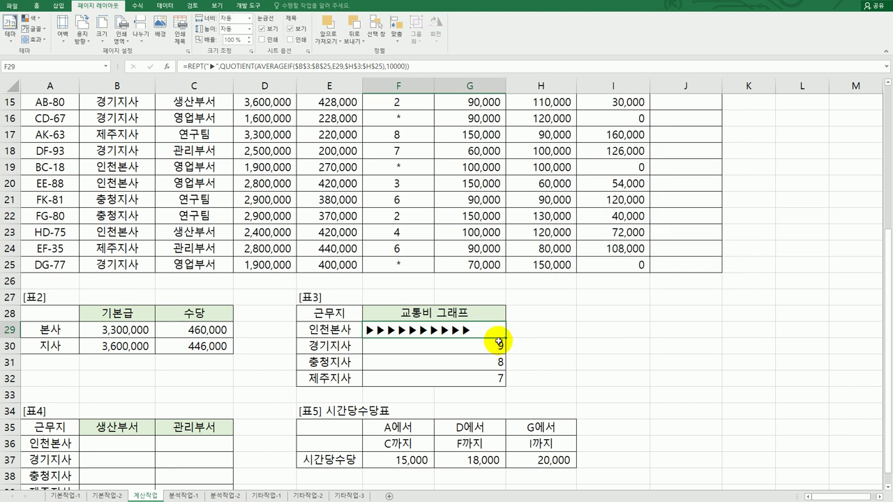
drag(505, 339, 505, 384)
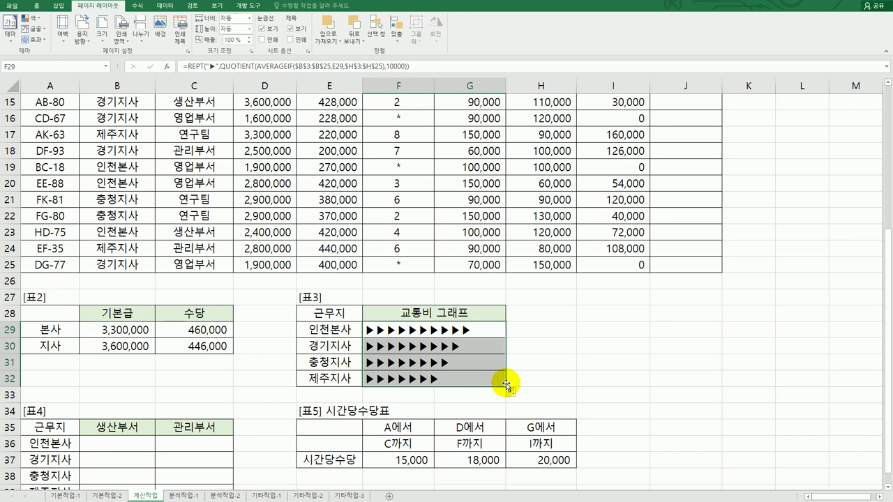
Start a COUNT formula with a nested IF function in B36, the 인천본사 and 생산부서 cell of 표4.
scroll(481, 385, down, 2)
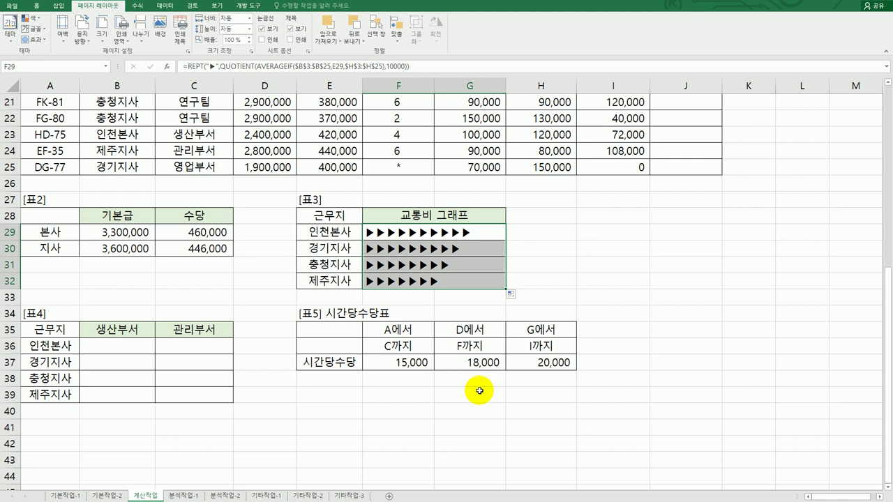
click(126, 349)
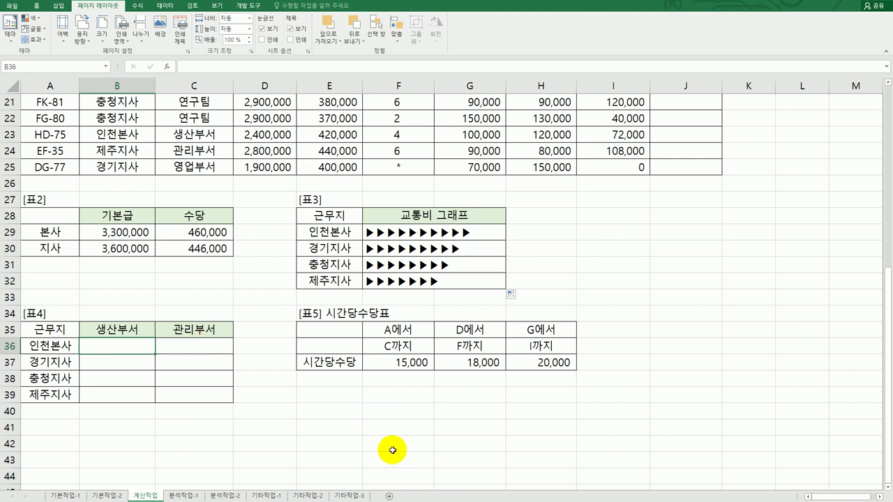
text(=ㅊ)
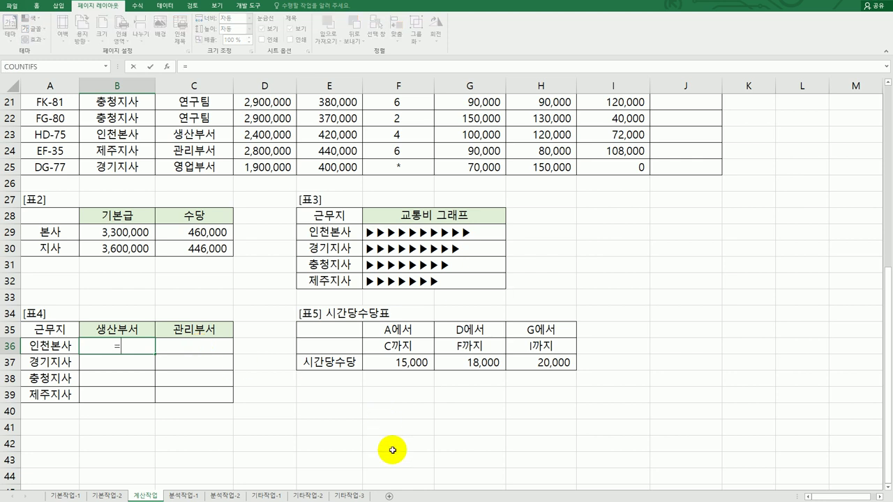
key(BackSpace)
text(coun)
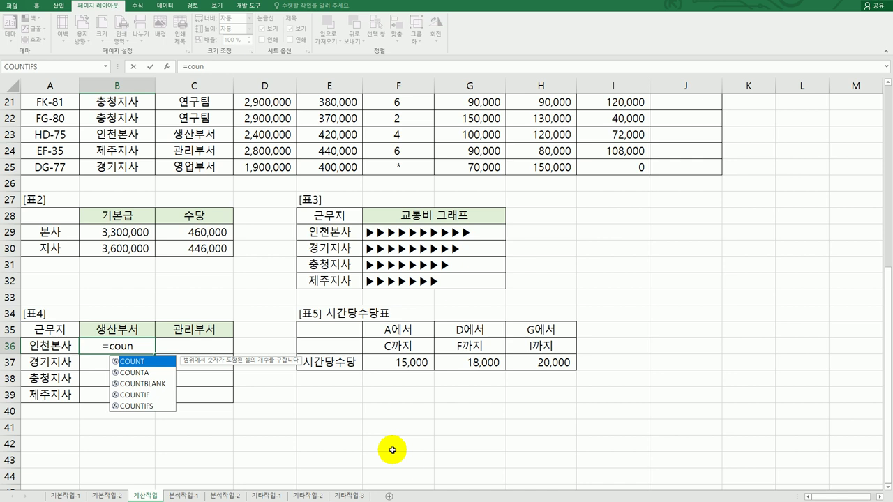
key(Tab)
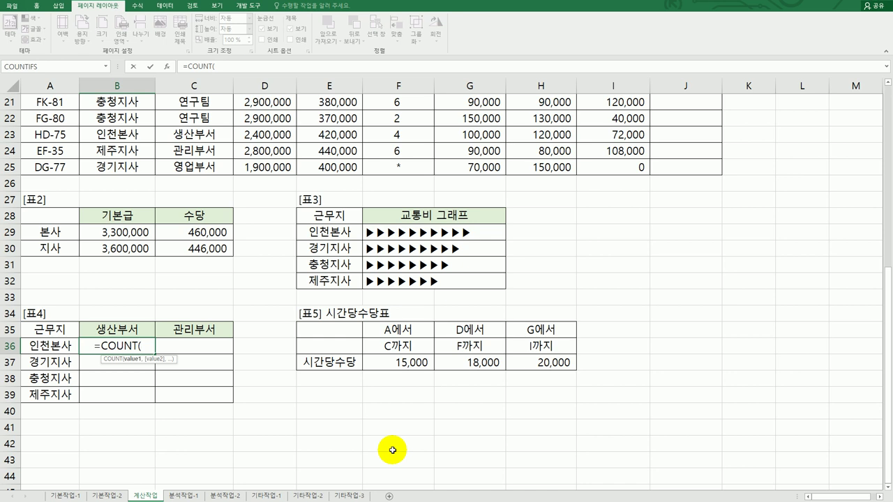
text(if()
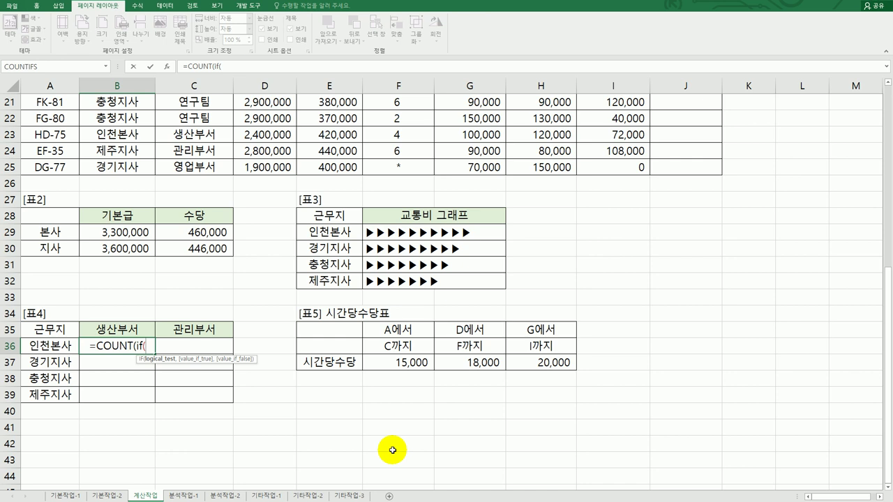
Enter the placeholder conditions (조건1) * (조건2) as the logical test of the IF function in B36.
text((w)
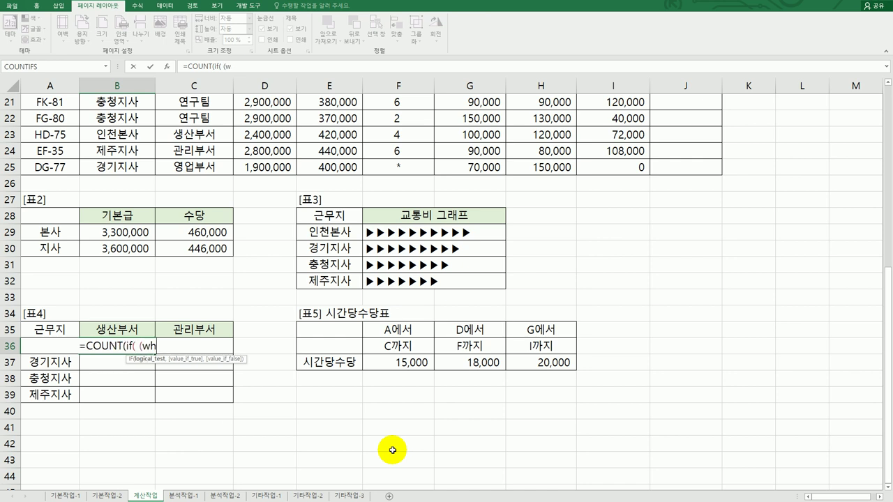
key(BackSpace)
text(조건1))
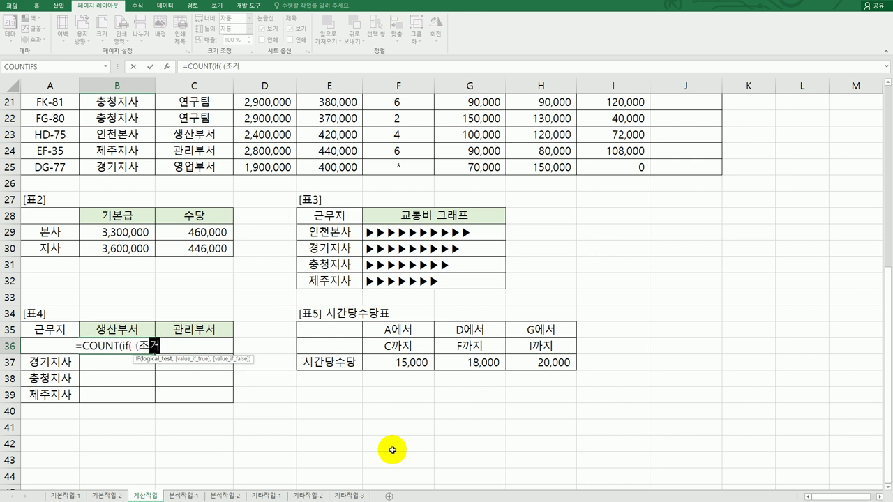
text( *)
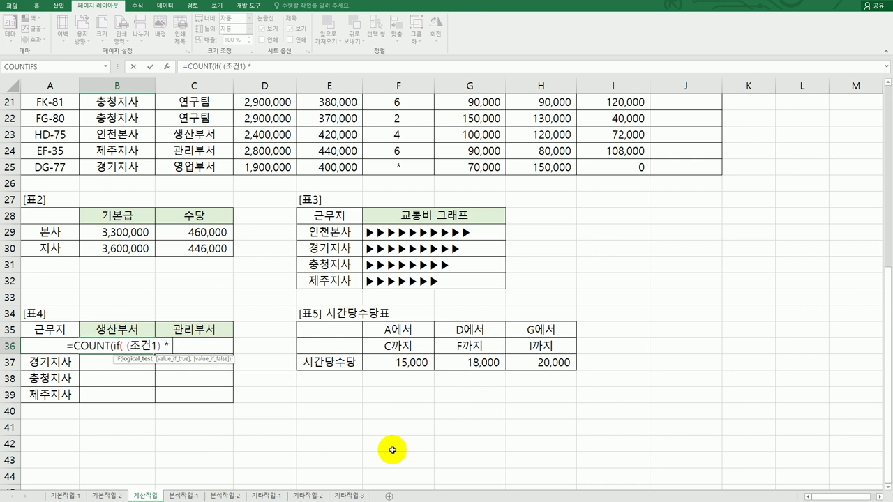
text( (조건2))
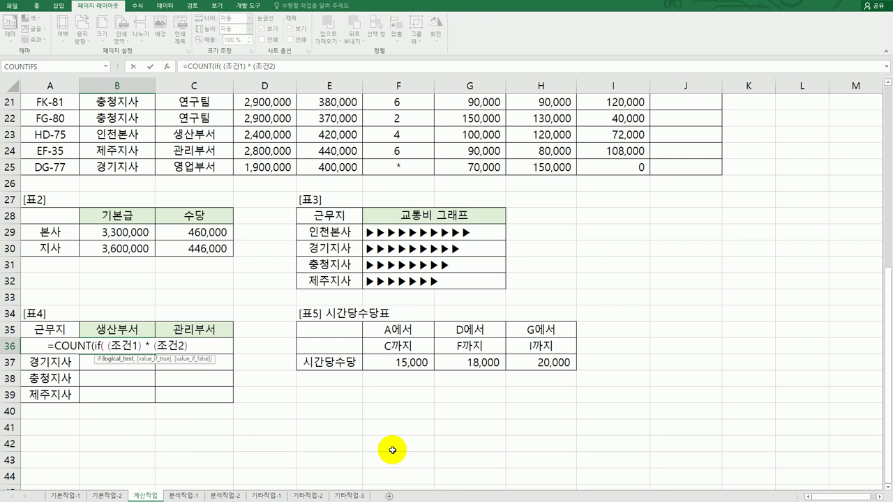
Give IF the true value 1, close both functions and append &"명" to the B36 formula.
text(,)
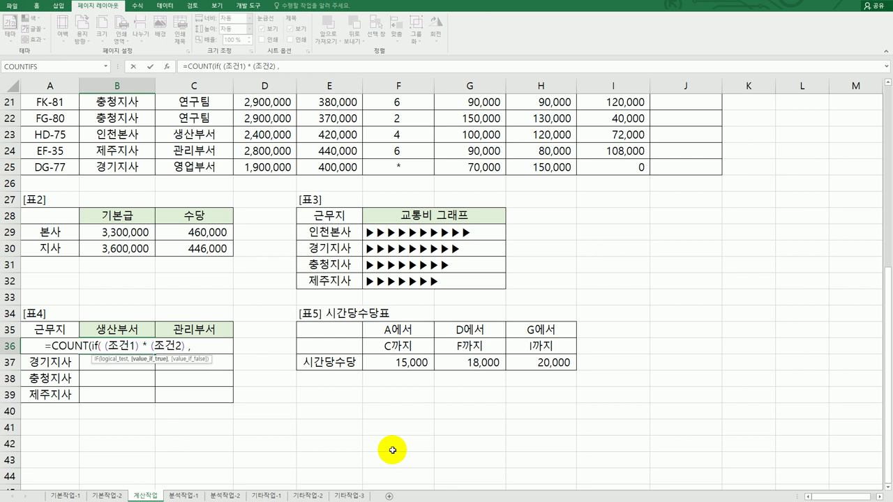
text(1)
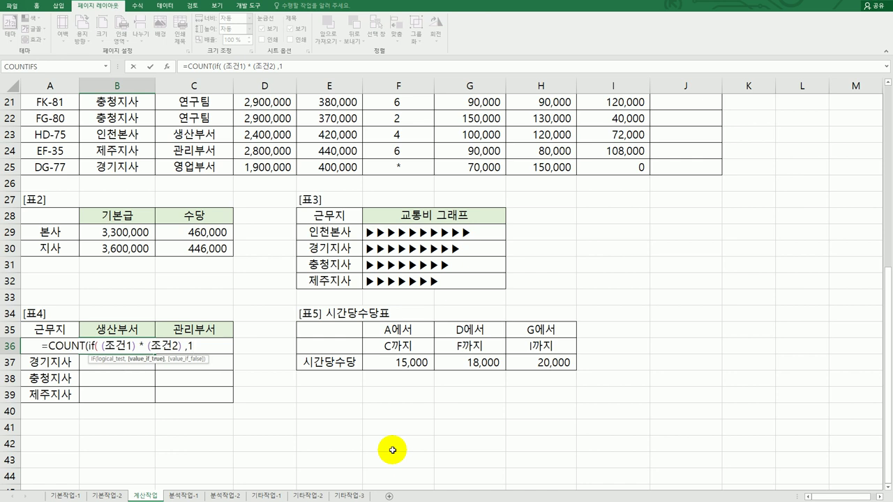
text())
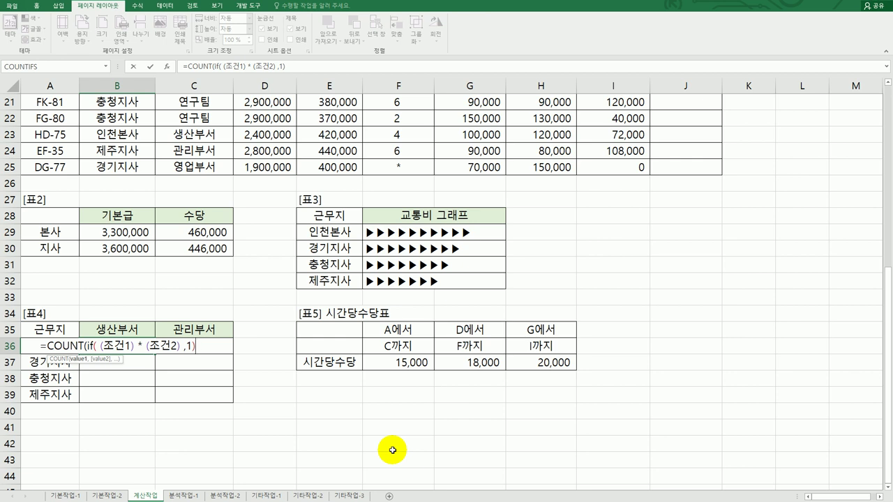
text())
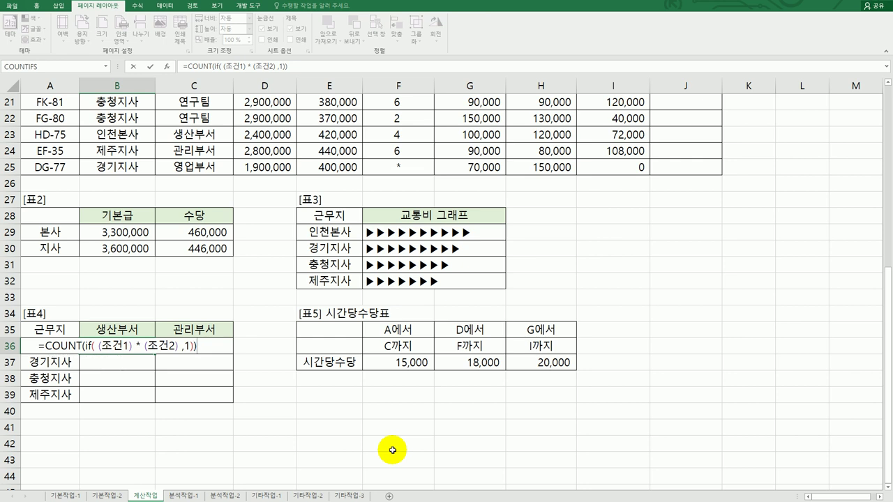
text(&"명")
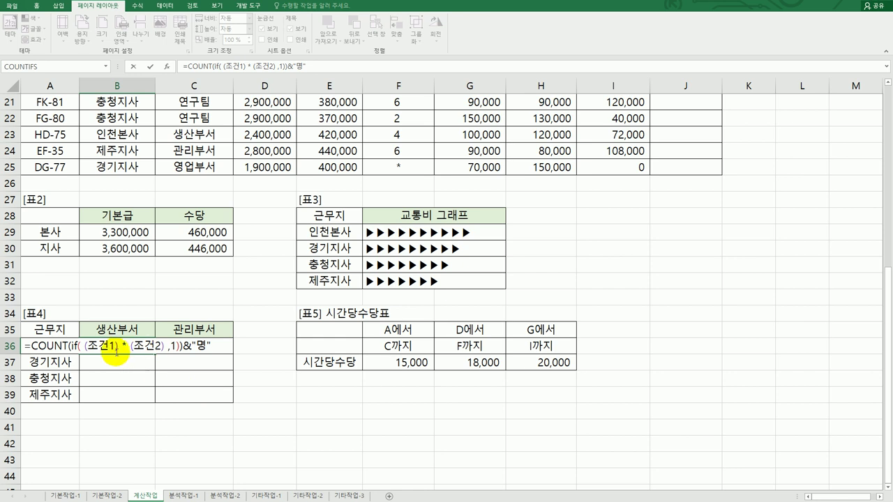
Replace the 조건1 placeholder with the 근무지 comparison $B$3:$B$25=$A36.
drag(88, 346, 115, 349)
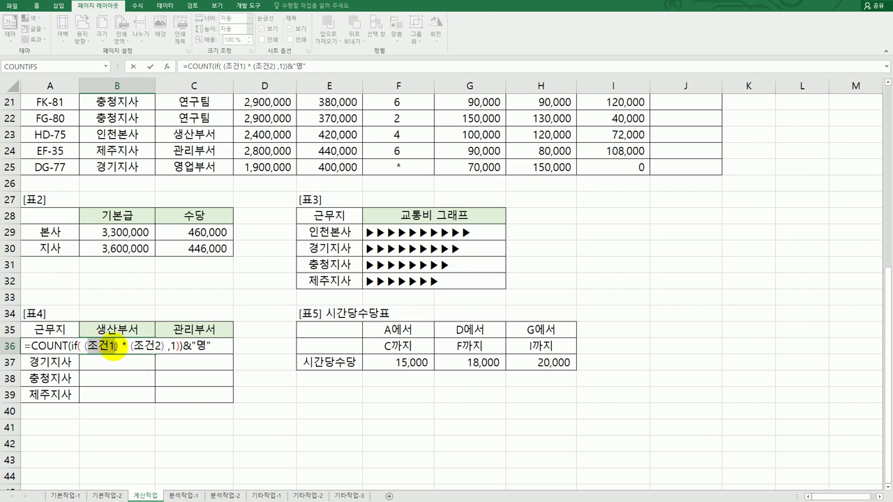
scroll(122, 380, up, 1)
scroll(140, 279, up, 6)
drag(124, 133, 113, 461)
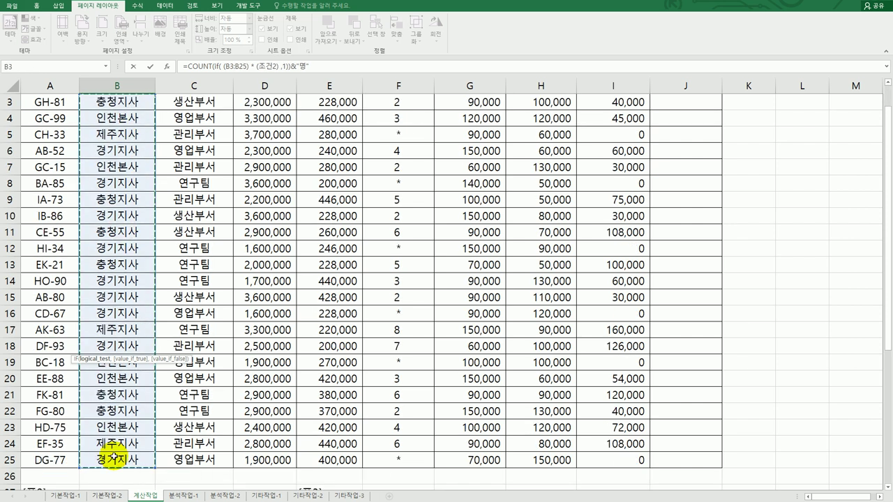
key(F4)
scroll(114, 457, down, 5)
scroll(114, 457, down, 2)
text(=A36)
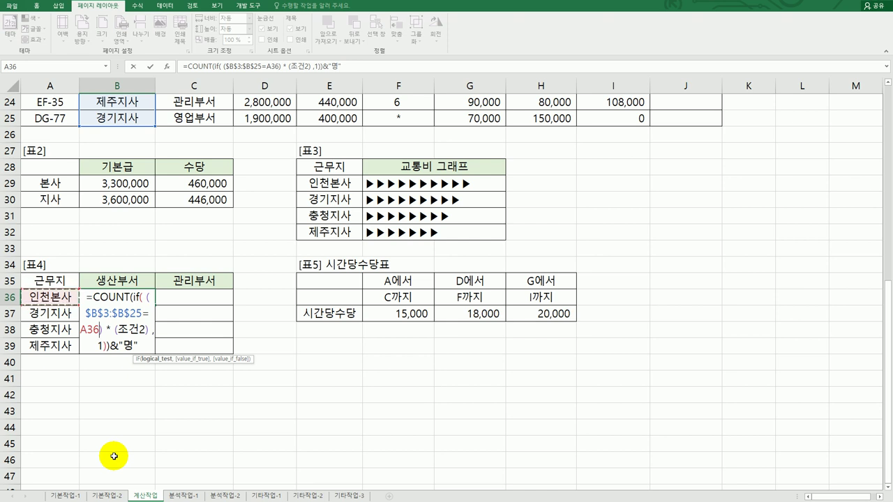
key(F4)
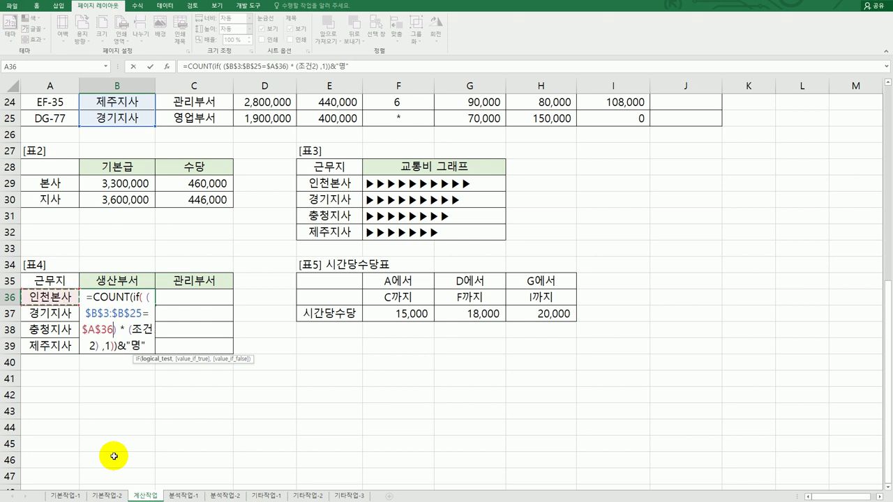
key(F4)
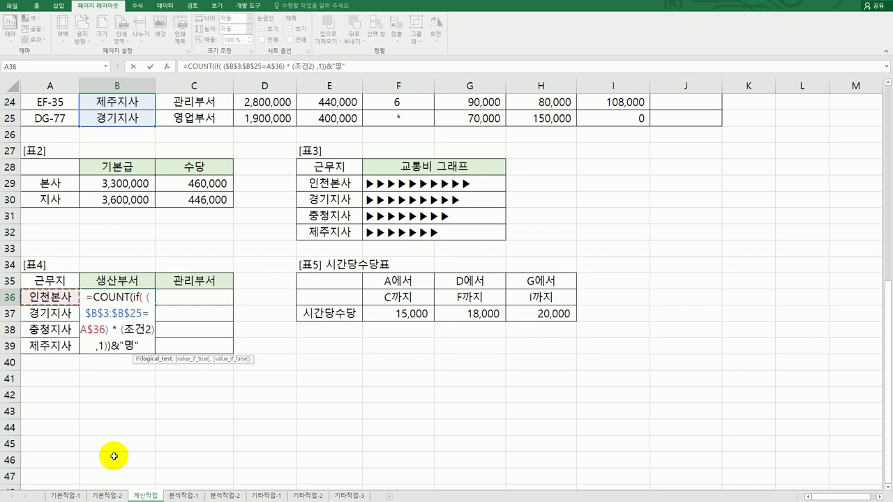
key(F4)
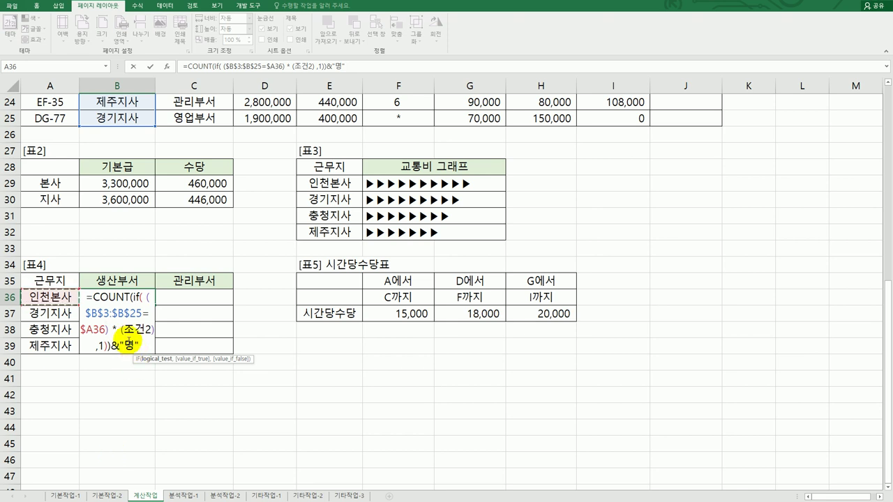
Replace the 조건2 placeholder with the 기본급 comparison $D$3:$D$25>=2500000.
drag(124, 329, 145, 327)
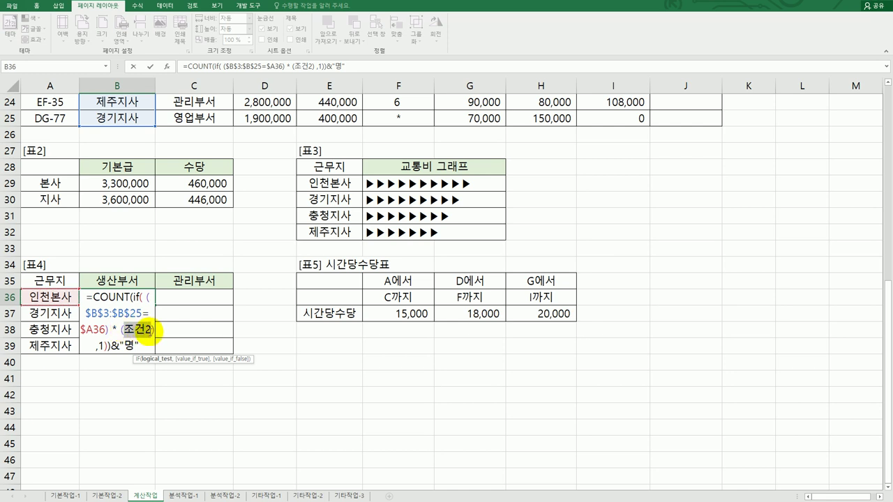
scroll(347, 395, up, 4)
scroll(347, 395, up, 4)
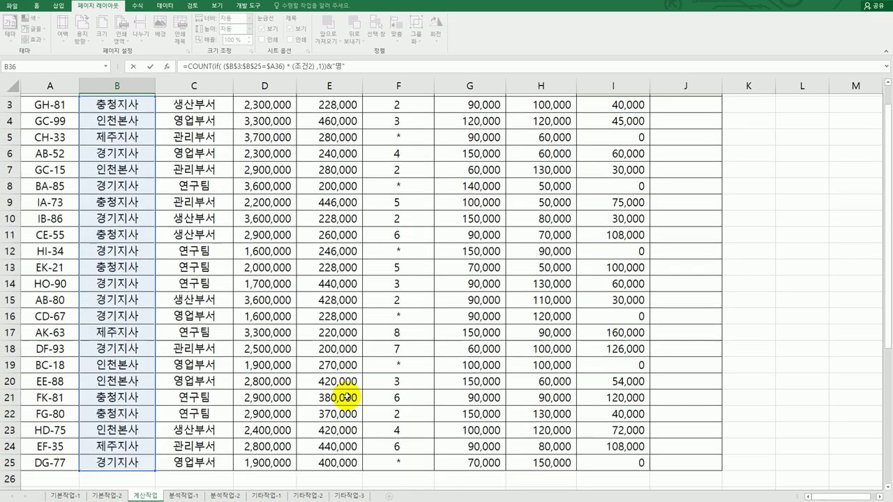
click(255, 139)
drag(256, 139, 260, 457)
scroll(295, 458, down, 4)
scroll(297, 460, down, 2)
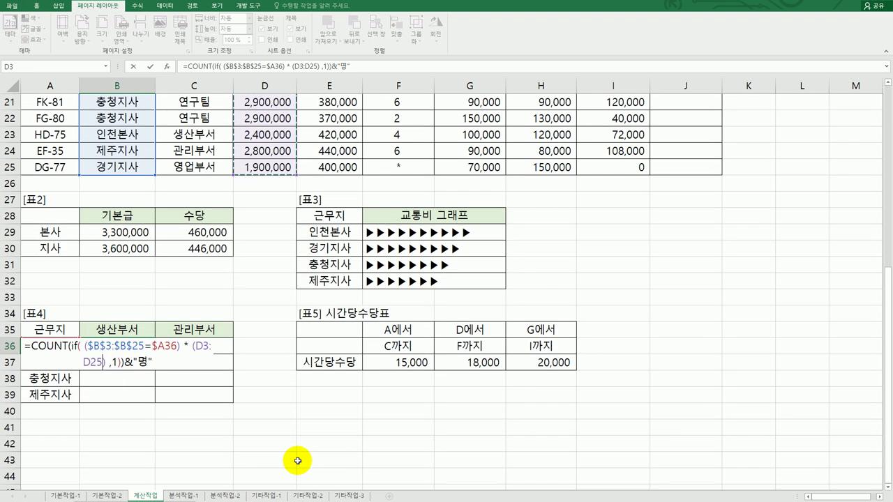
key(F4)
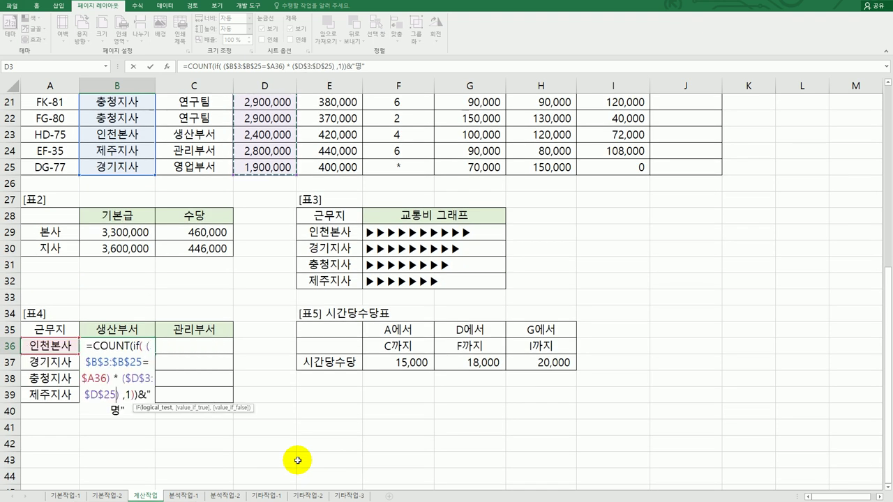
text(>=2)
text(500)
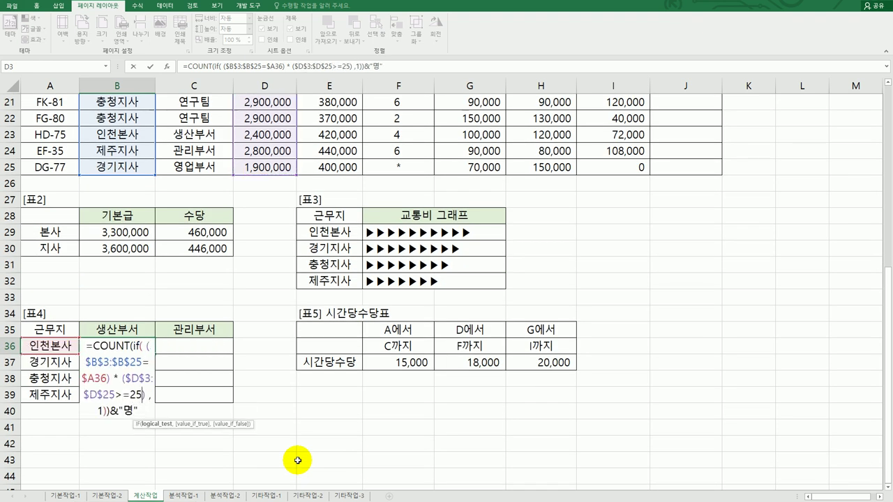
text(000)
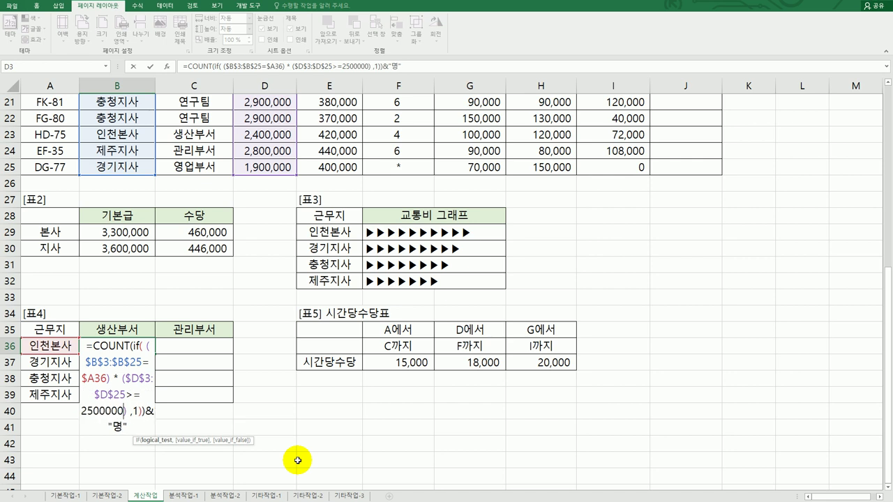
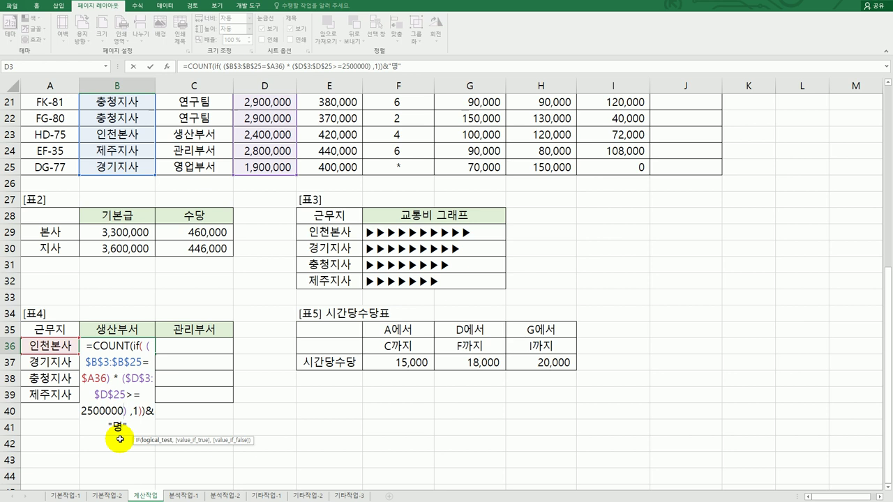
Add a third placeholder condition, * (조건3), after the 기본급 comparison in IF's logical test.
scroll(309, 395, up, 4)
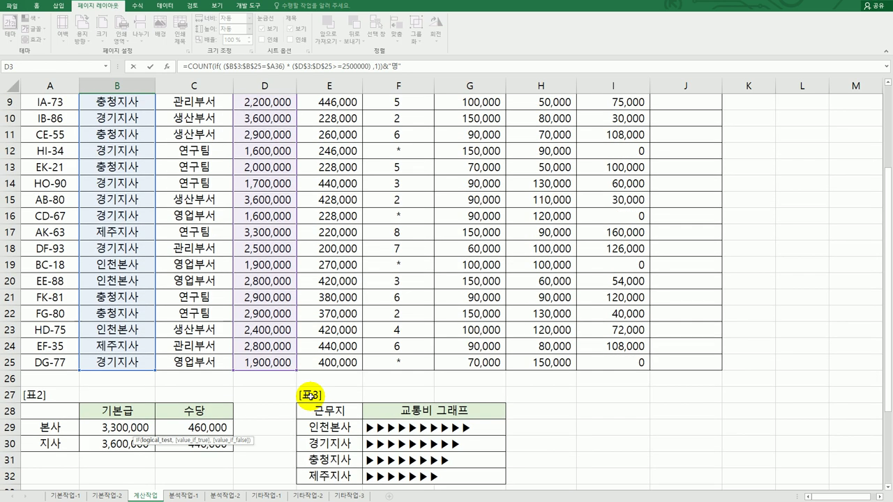
scroll(310, 395, up, 3)
scroll(309, 395, down, 8)
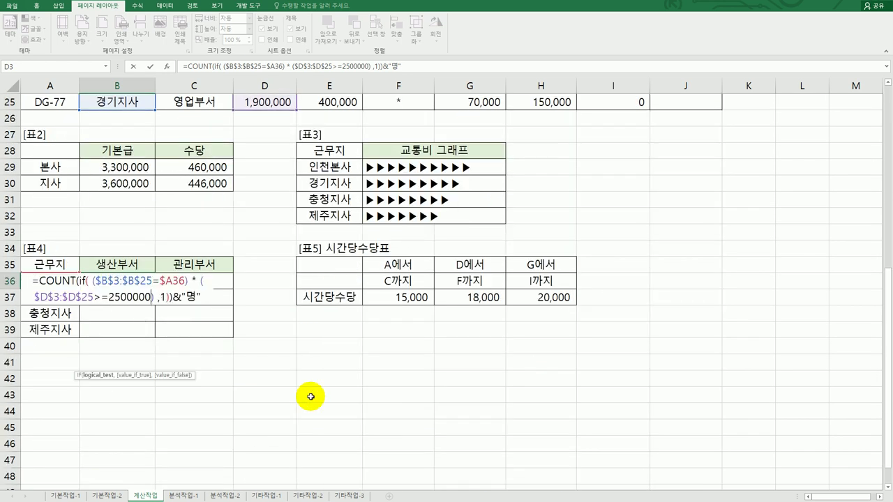
click(152, 297)
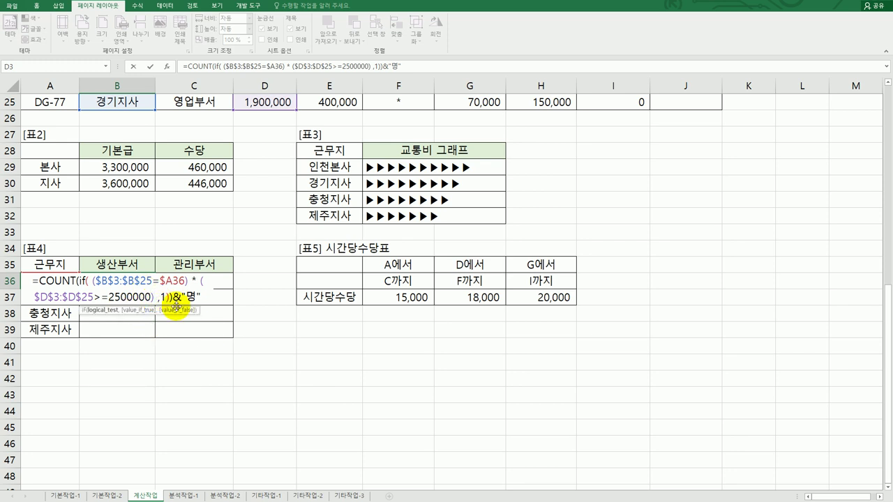
text(*)
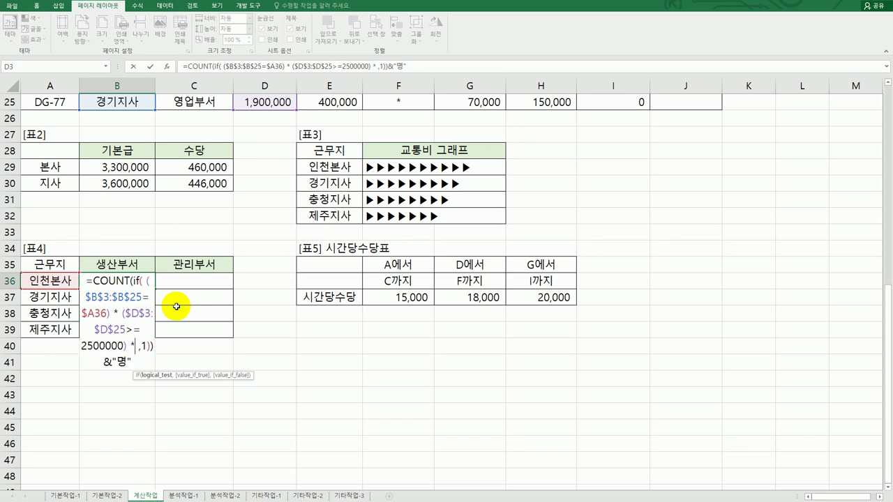
text( ( )
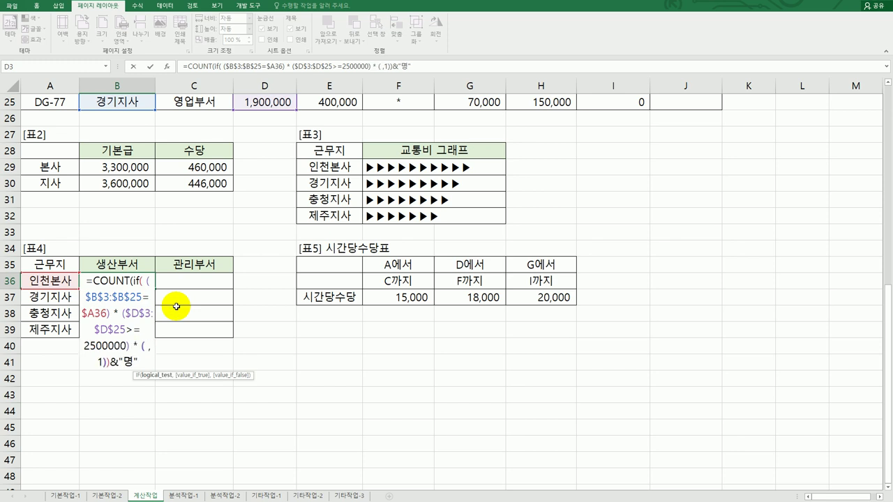
text(조건ㄷ)
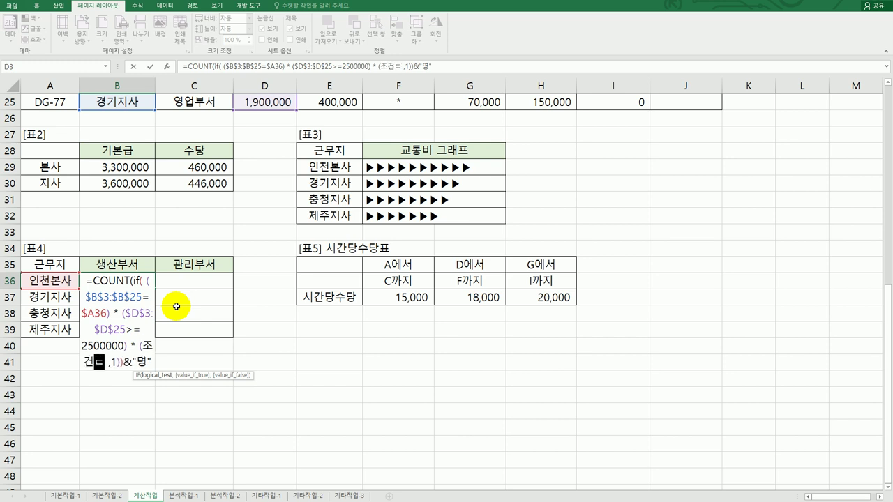
key(Right)
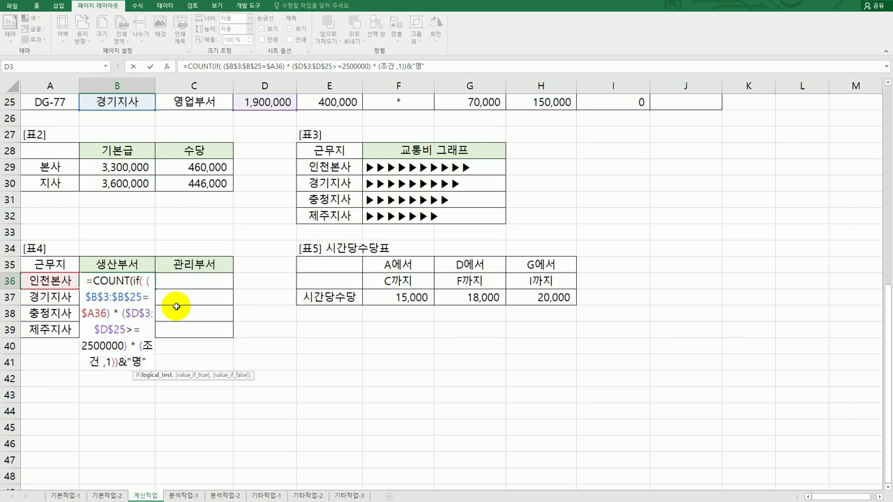
text(3))
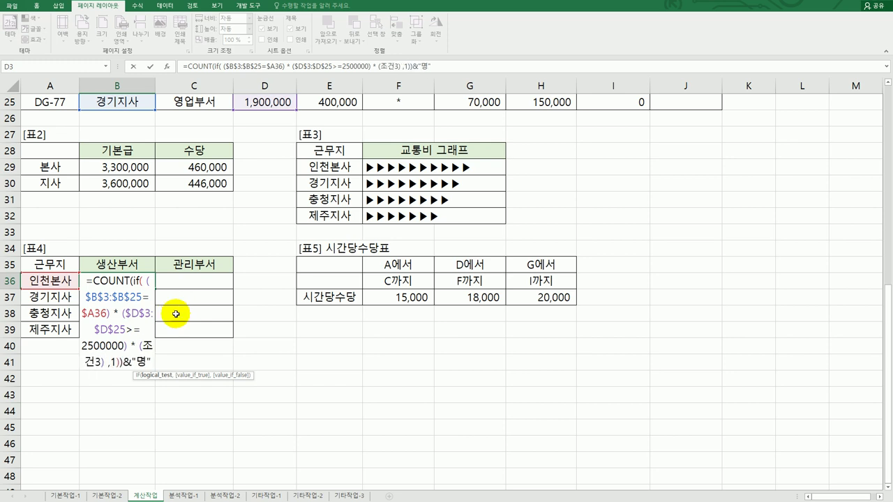
Replace the 조건3 placeholder with the 업무부서 comparison $C$3:$C$25=B$35.
drag(142, 347, 100, 363)
key(BackSpace)
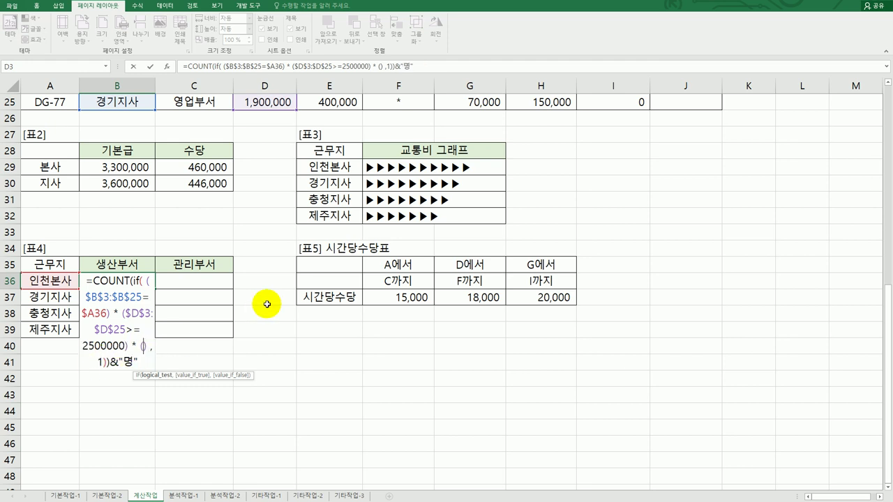
scroll(293, 349, up, 8)
drag(209, 135, 205, 454)
key(F4)
scroll(207, 454, down, 7)
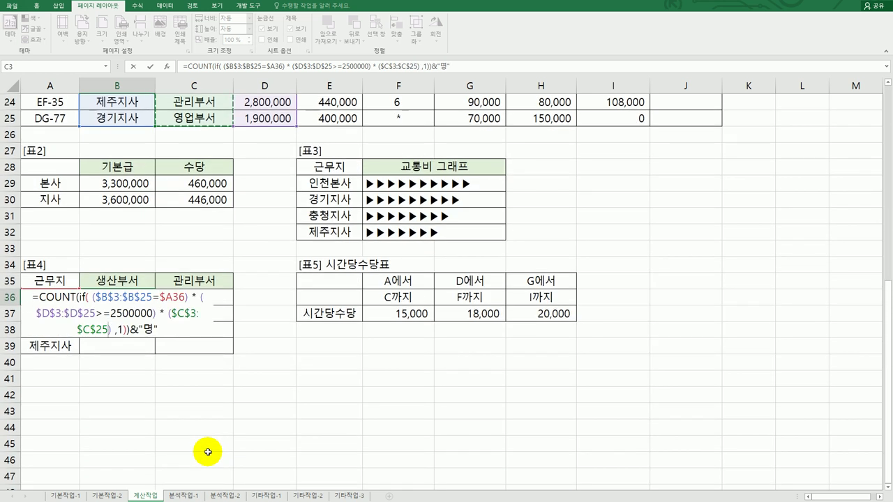
text(=)
click(132, 279)
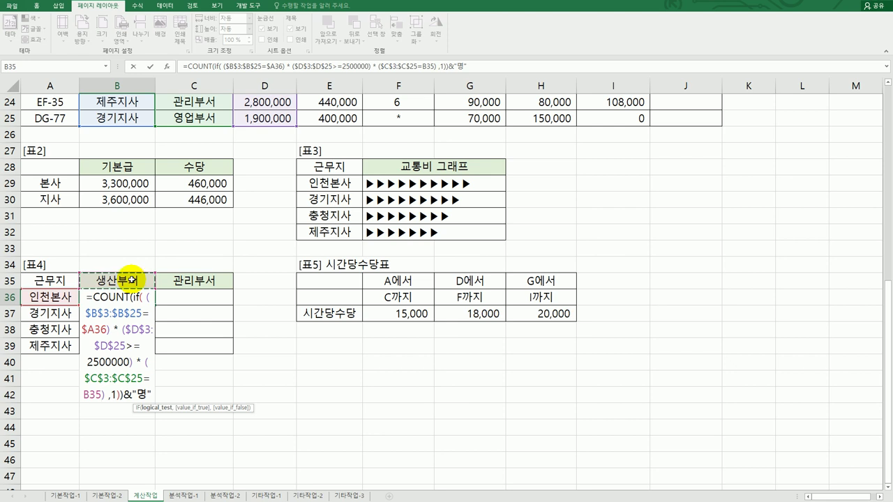
key(F4)
key(F4)
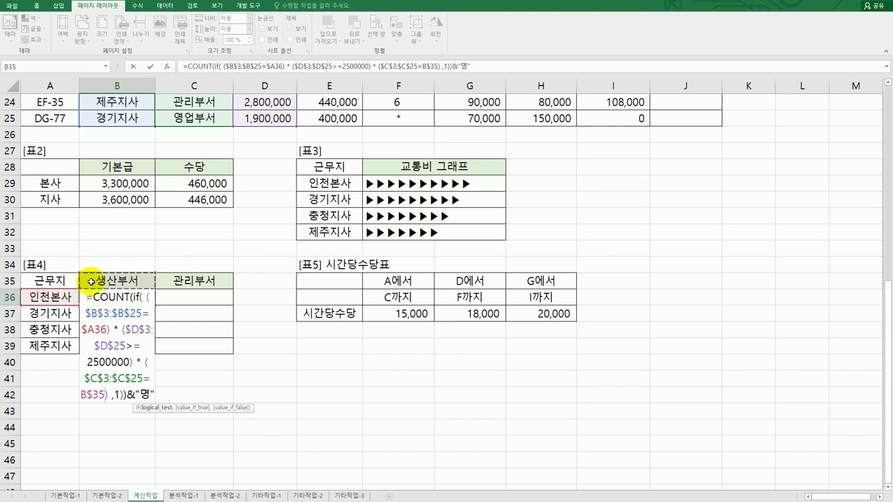
scroll(174, 345, up, 8)
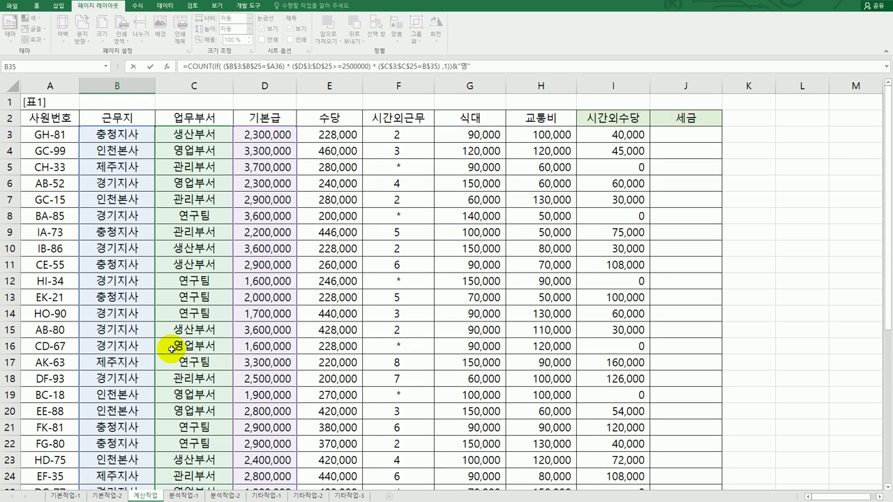
Enter the B36 formula as an array formula and fill it across the 표4 range B36:C39.
scroll(171, 349, down, 6)
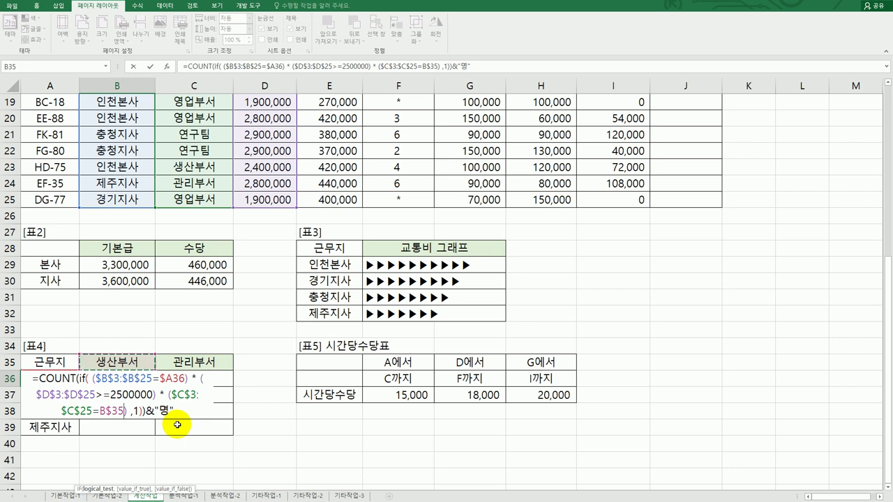
key(ctrl+shift+Return)
drag(154, 385, 155, 440)
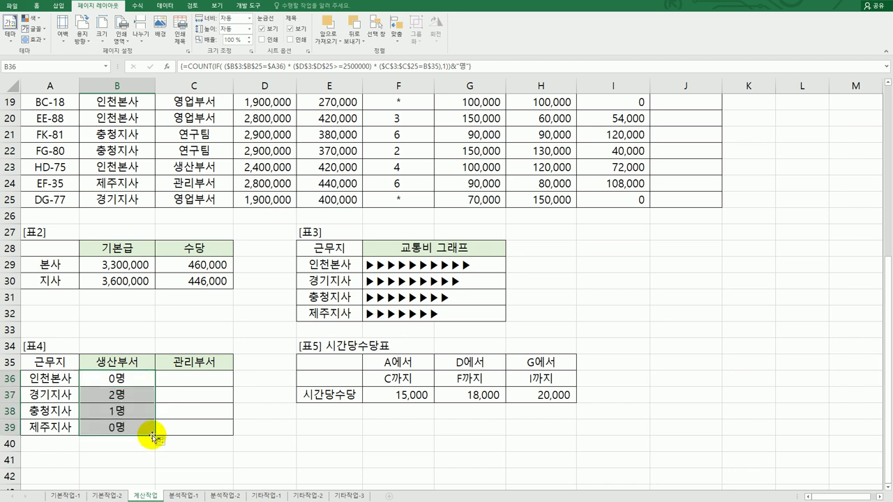
drag(215, 432, 224, 433)
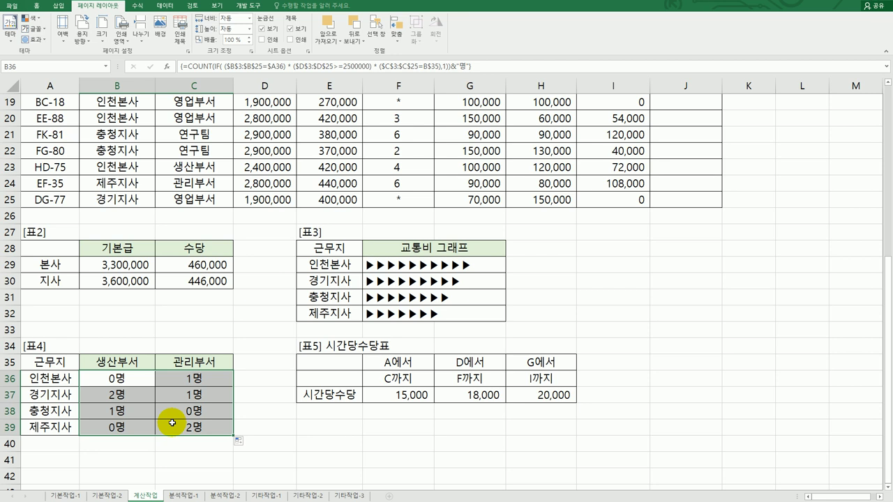
Select 세금 cell J3, open the Visual Basic editor and insert a new module.
scroll(172, 424, up, 6)
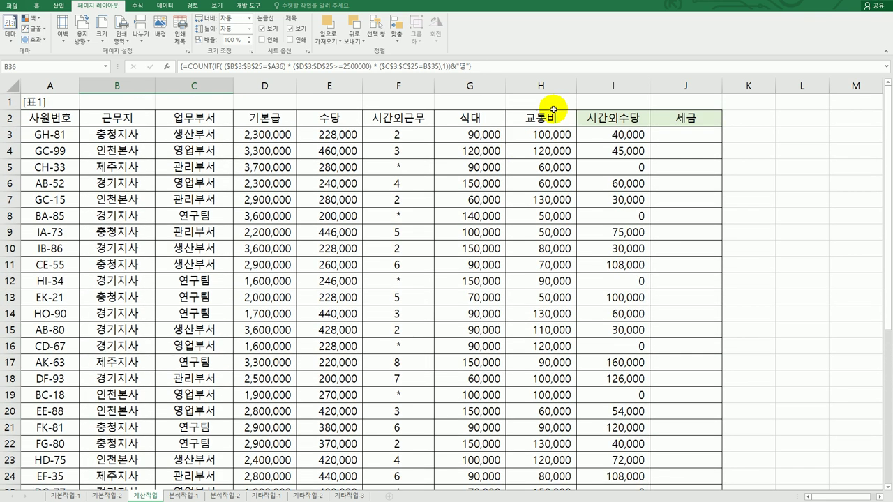
click(669, 133)
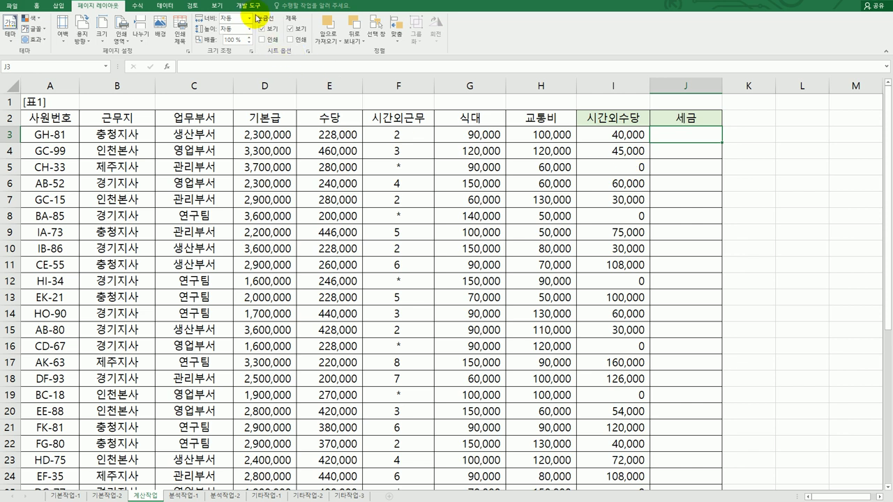
click(253, 6)
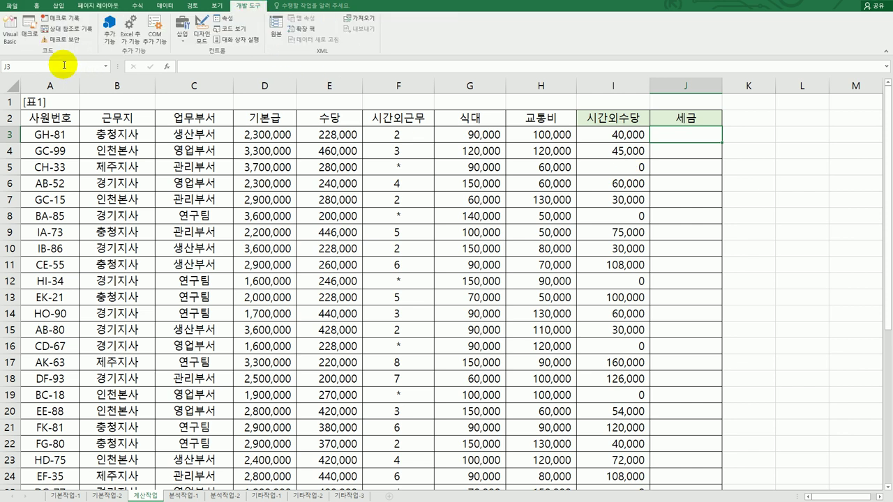
click(14, 35)
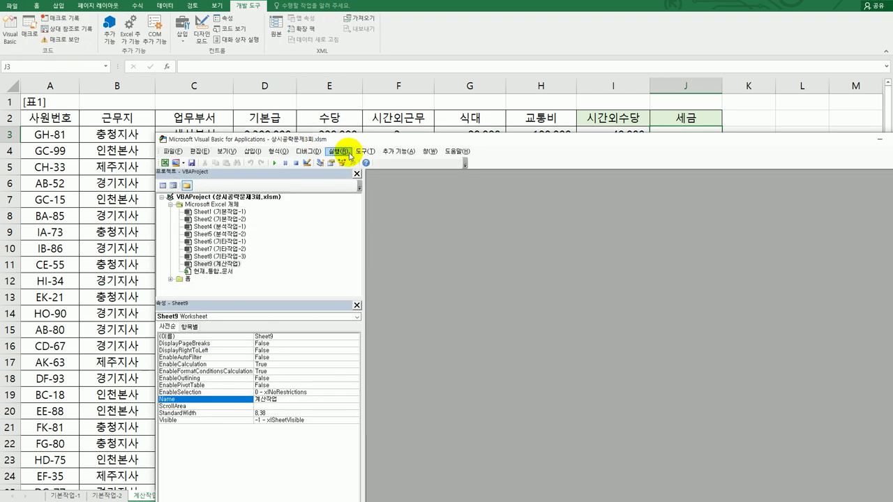
drag(356, 141, 249, 67)
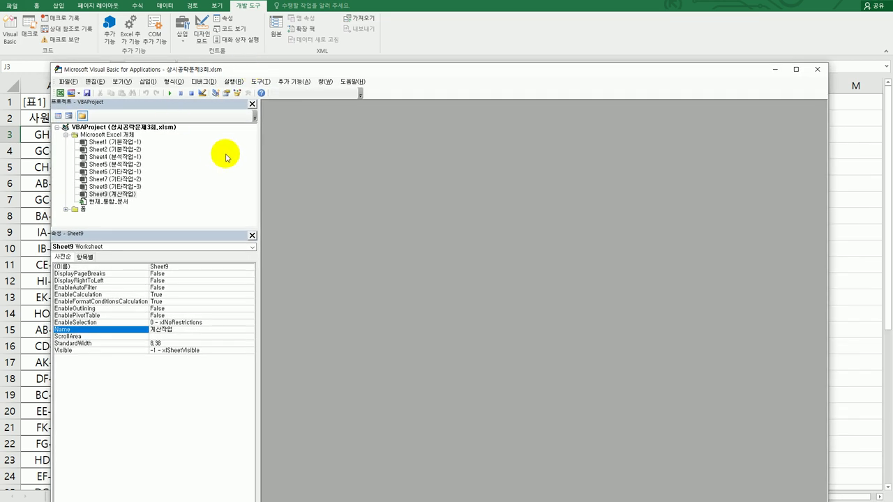
click(155, 83)
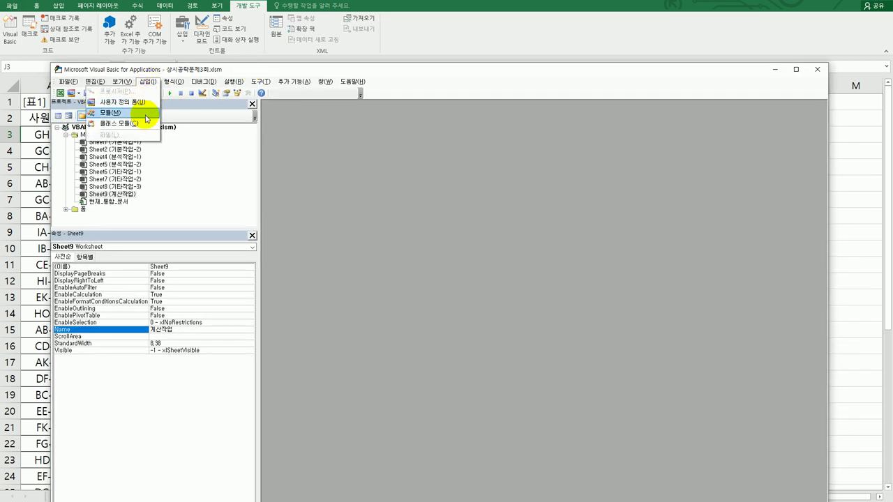
click(112, 113)
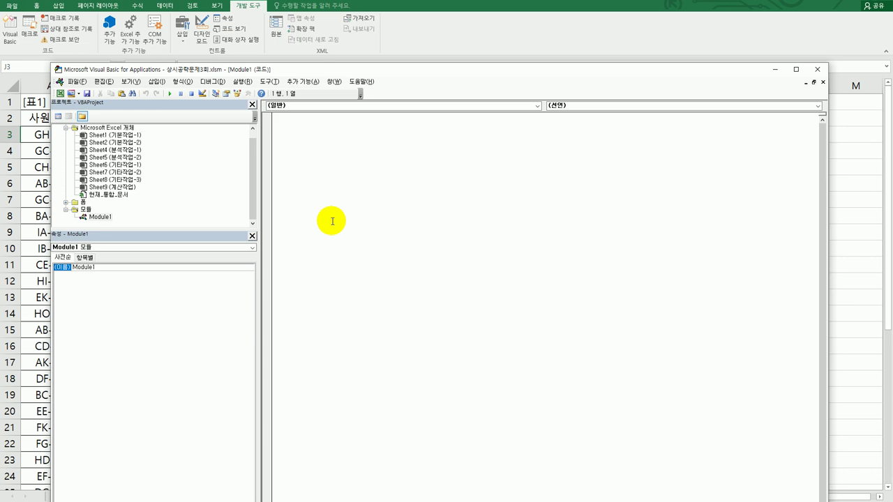
Declare Public Function fn세금(기본급, 수당) in the new module.
text(D)
text(ubl)
text(ic funct)
text(ion fn)
text(세금)
text((rlghs)
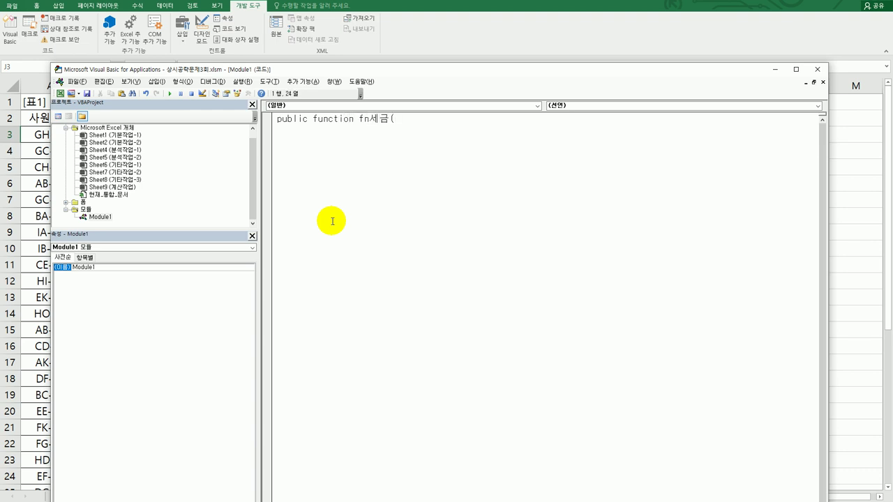
key(BackSpace)
key(BackSpace)
key(BackSpace)
key(BackSpace)
key(BackSpace)
key(Hangul)
text(기본ㄱ)
text(급, 수당))
key(Return)
key(Tab)
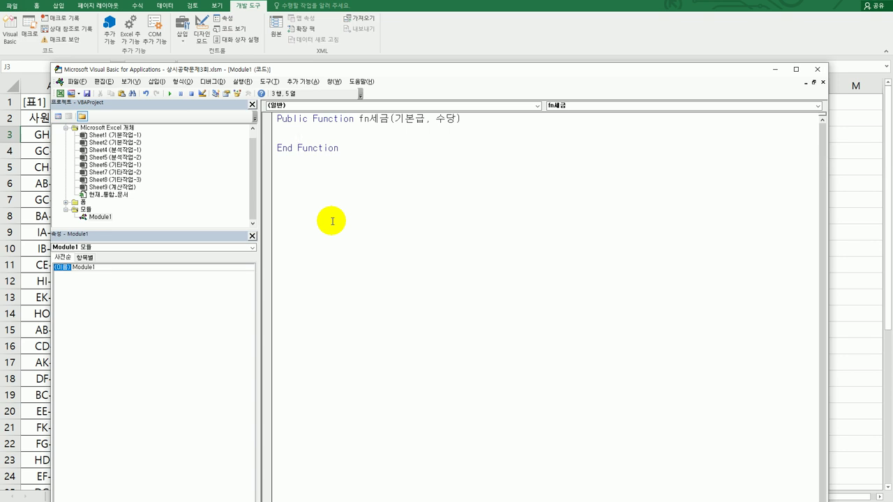
Write the branch If 기본급 >= 3000000 Then with fn세금 = (기본급 + 수당) * 0.12 in the function body.
text(if 기본급 >==3000000 then)
key(Return)
key(Tab)
text(fn세금 = )
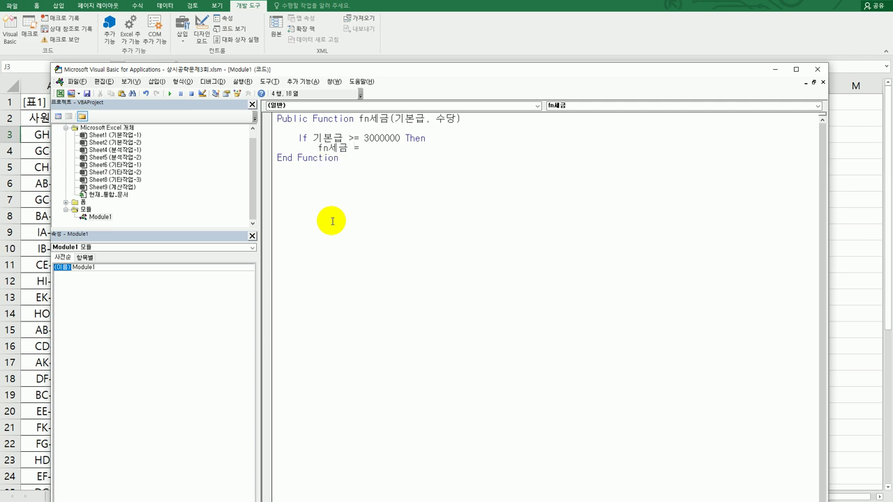
text((기)
text(본ㄱ)
text(급 + 수당)
text() )
text(* 0.)
text(12)
key(Return)
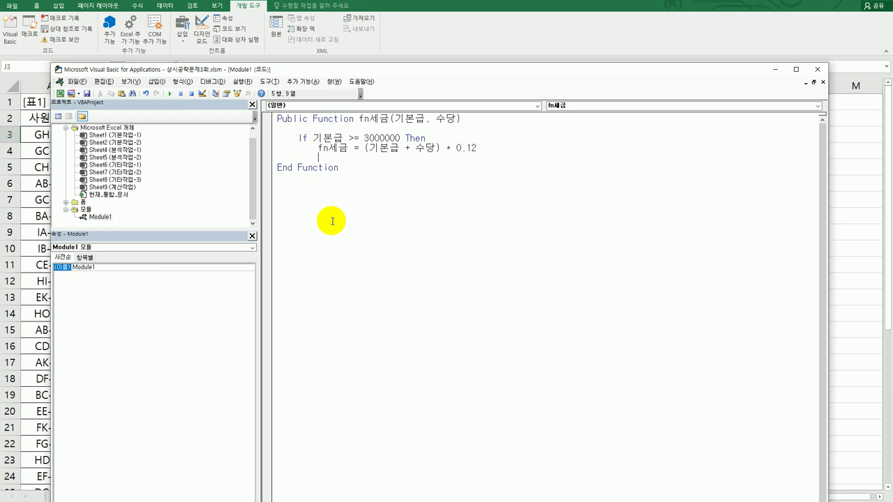
Duplicate the two-line If branch directly below itself.
key(BackSpace)
key(Up)
key(Up)
key(shift+Down)
key(shift+End)
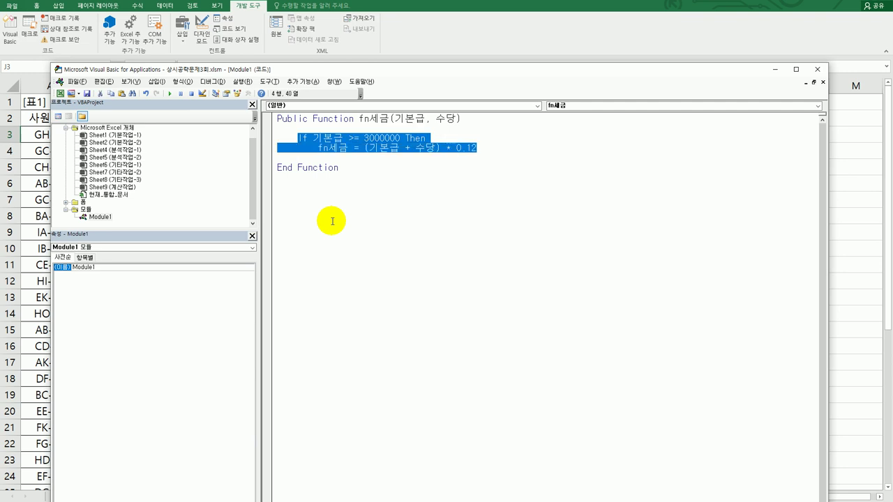
key(ctrl+c)
key(Down)
key(ctrl+v)
key(Up)
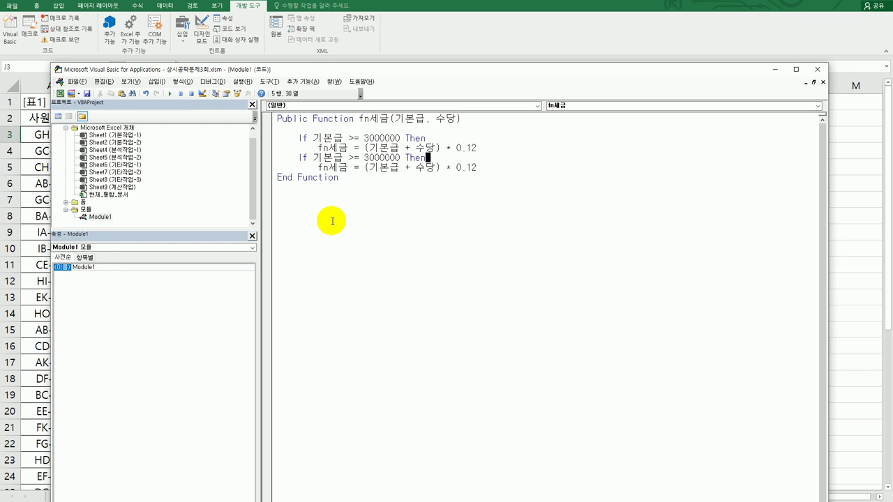
Turn the copied condition line into ElseIf 기본급 >= 2500000 Then.
key(Home)
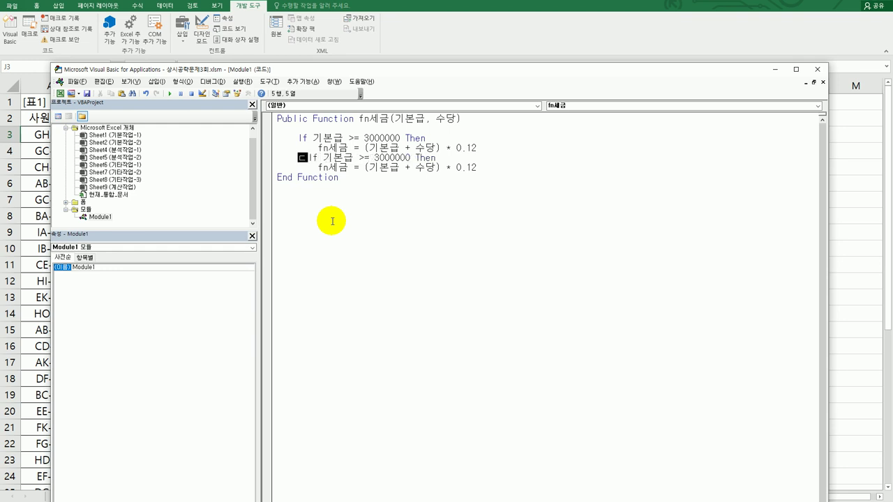
text(else)
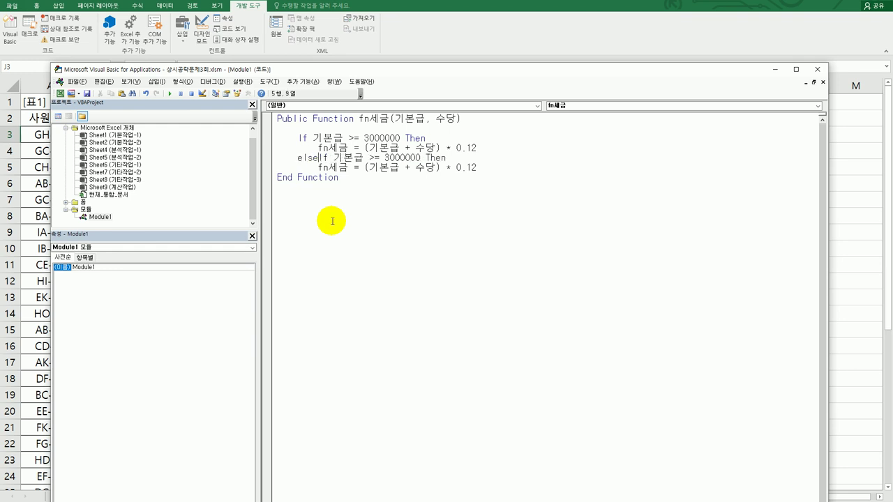
key(Right)
key(Right)
key(Right)
key(Right)
key(Right)
key(Right)
key(Right)
key(shift+Right)
key(shift+Right)
text(25)
Change the rate in the ElseIf branch's fn세금 calculation to 0.07.
key(Down)
text(07)
key(Delete)
key(Delete)
Add an Else branch with a copy of the fn세금 calculation line, using the rate 0.03.
key(shift+Home)
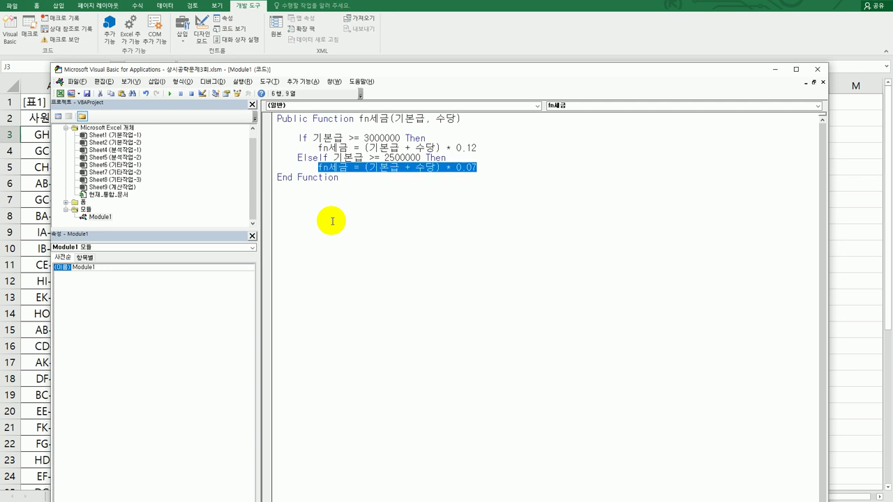
key(End)
key(Return)
text(else)
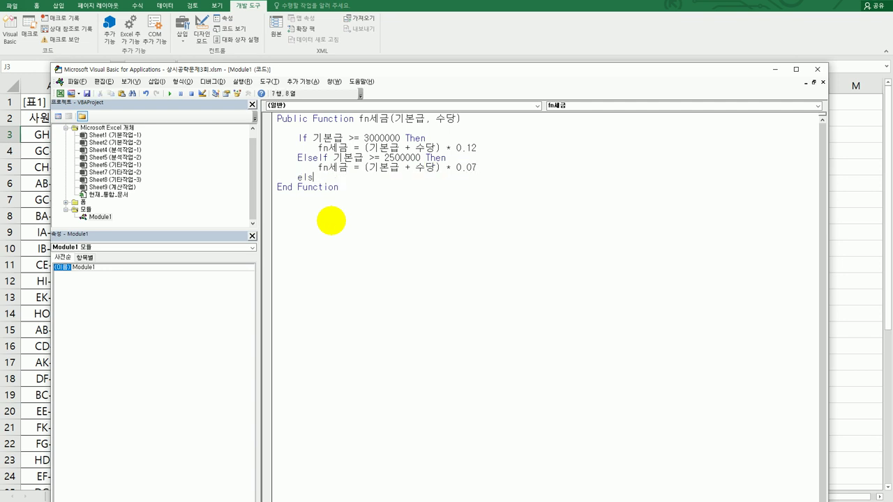
key(Return)
key(ctrl+v)
key(Home)
key(Tab)
key(End)
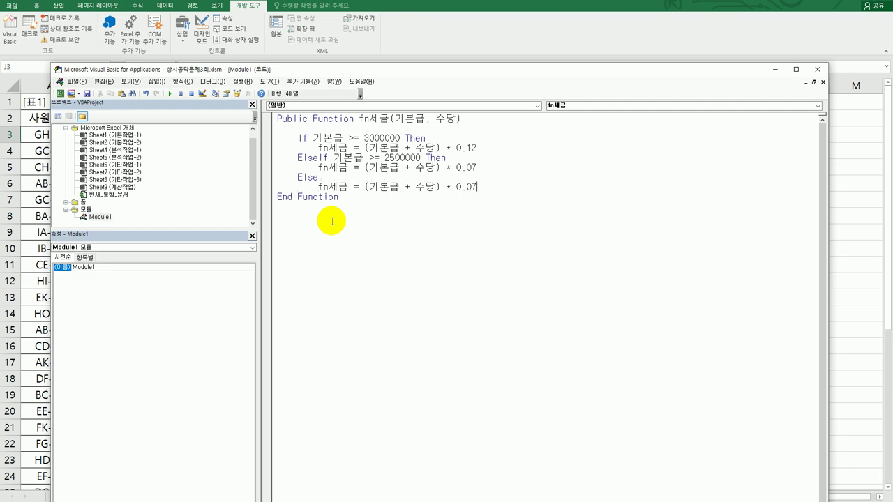
key(BackSpace)
text(3)
Finish the conditional block with End If and close the Visual Basic editor.
key(Return)
key(BackSpace)
text(둥)
key(BackSpace)
text(end if)
key(Return)
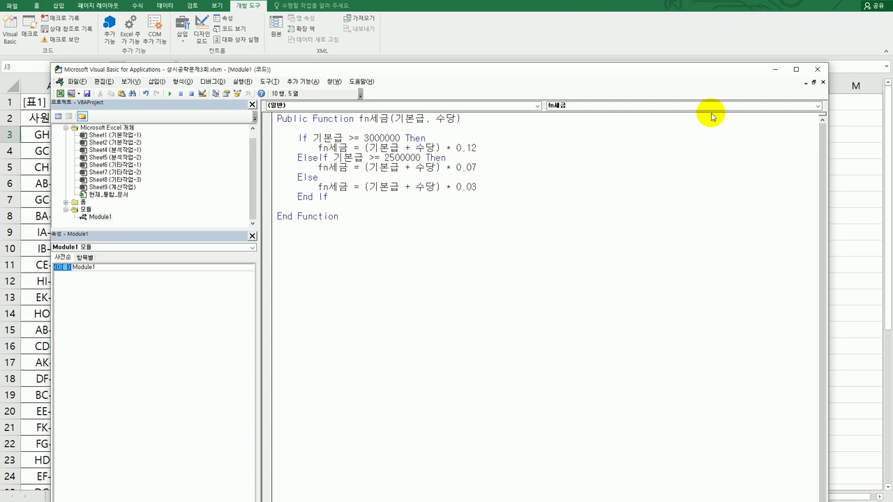
click(817, 69)
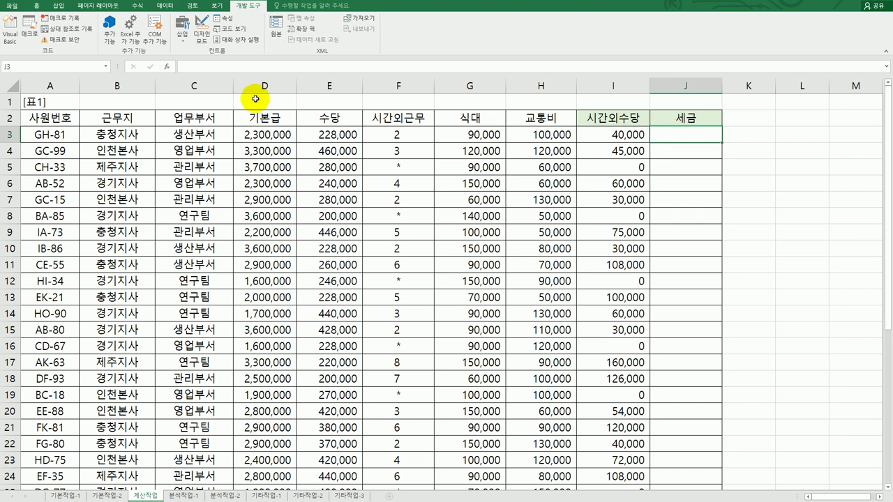
Insert the fn세금 function from the 사용자 정의 category into cell J3.
click(166, 65)
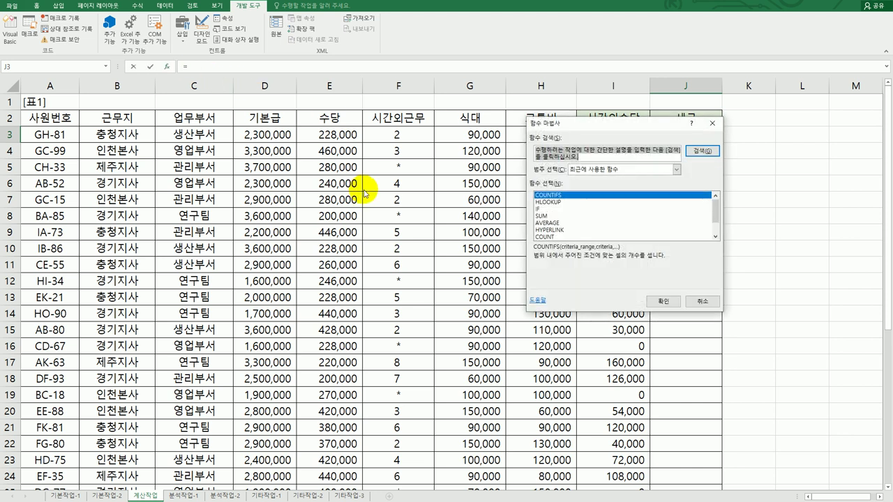
click(593, 169)
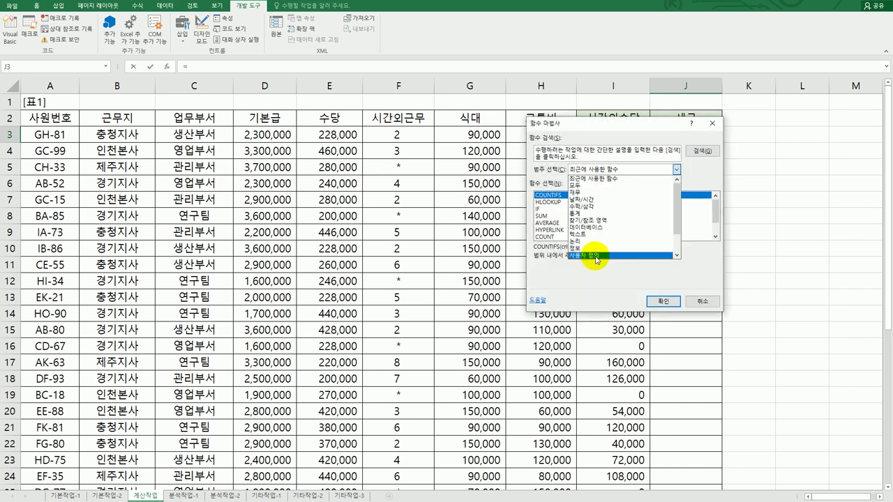
click(596, 256)
click(663, 301)
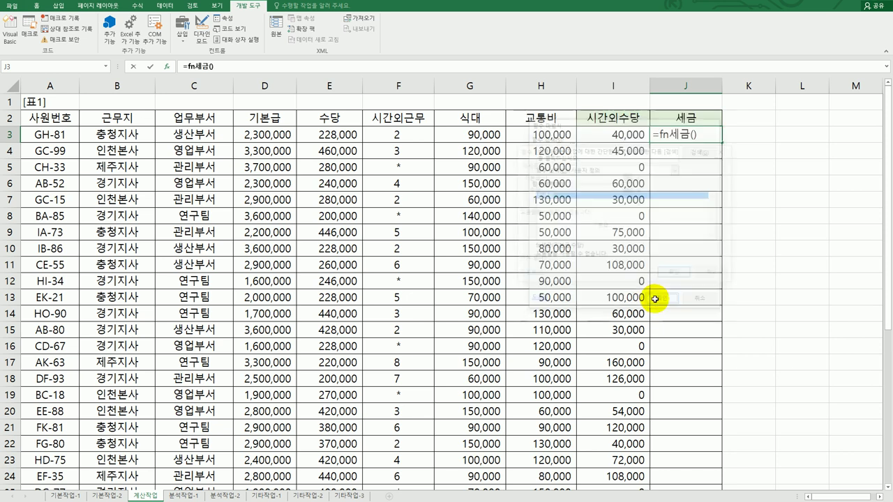
Set fn세금's 기본급 argument to D3 and 수당 to E3, and fill the formula down the 세금 column.
click(272, 134)
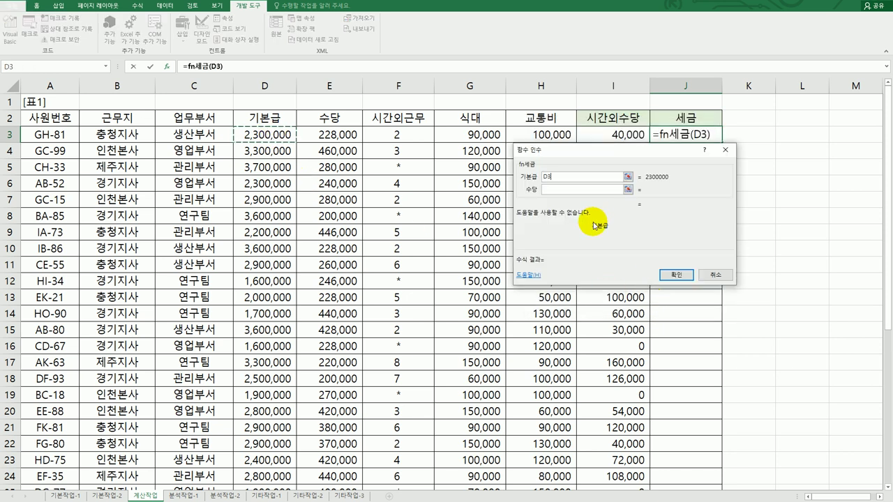
click(598, 189)
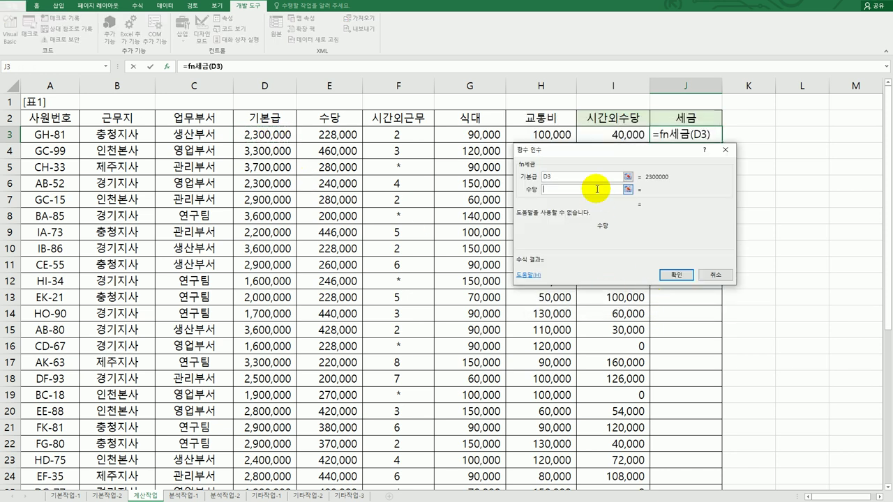
click(325, 135)
click(674, 278)
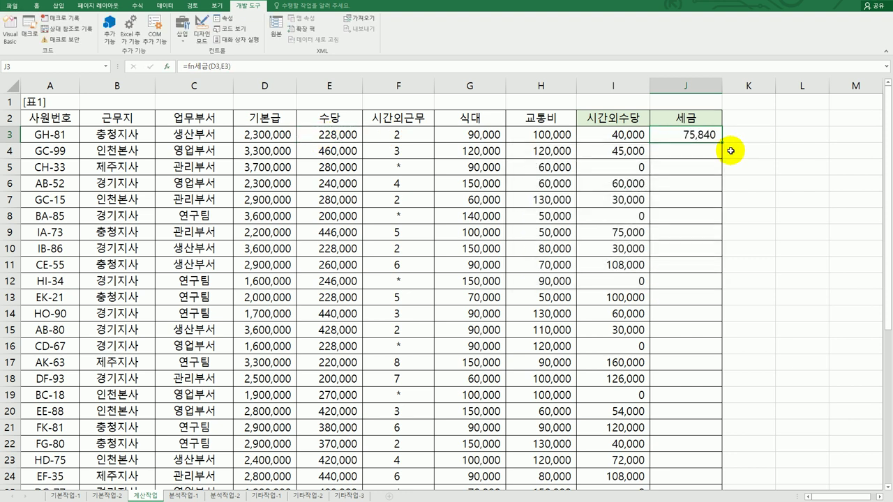
double_click(720, 142)
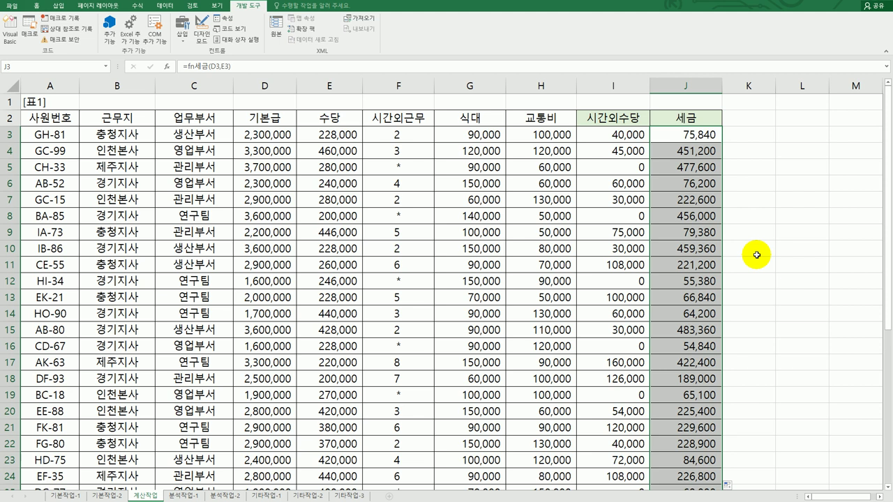
click(757, 255)
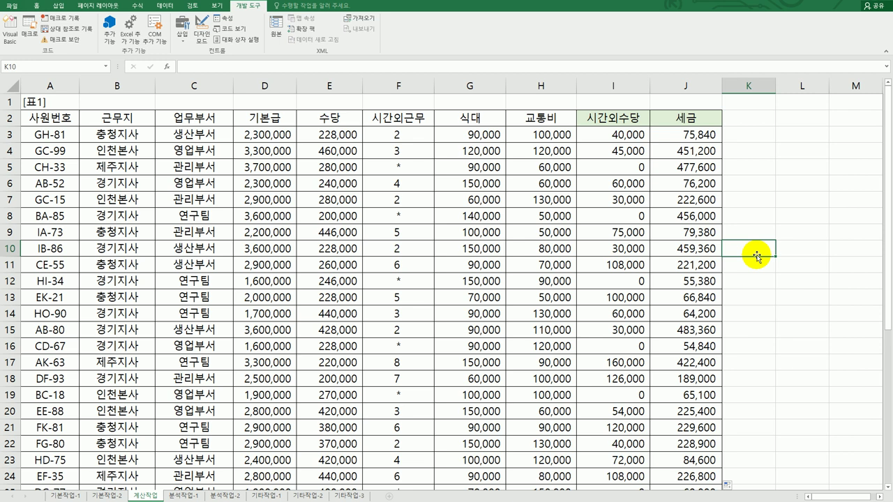
Switch to the 분석작업-1 sheet and select cell B5.
click(195, 496)
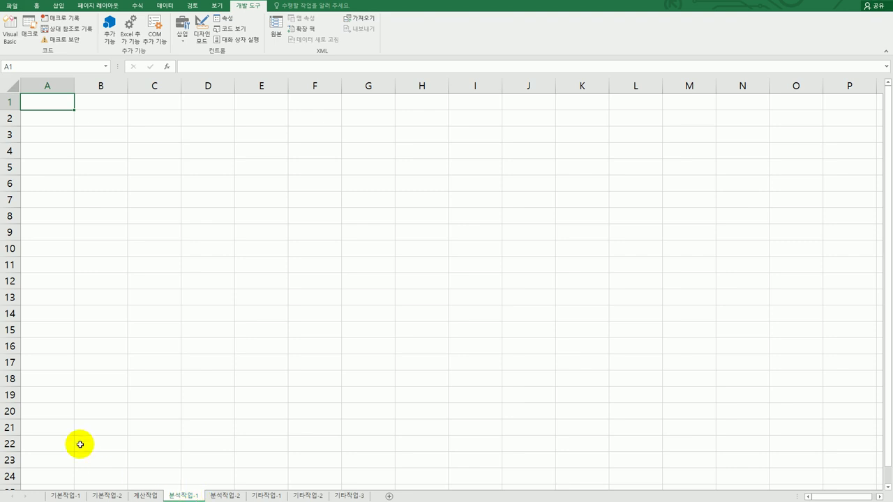
click(108, 169)
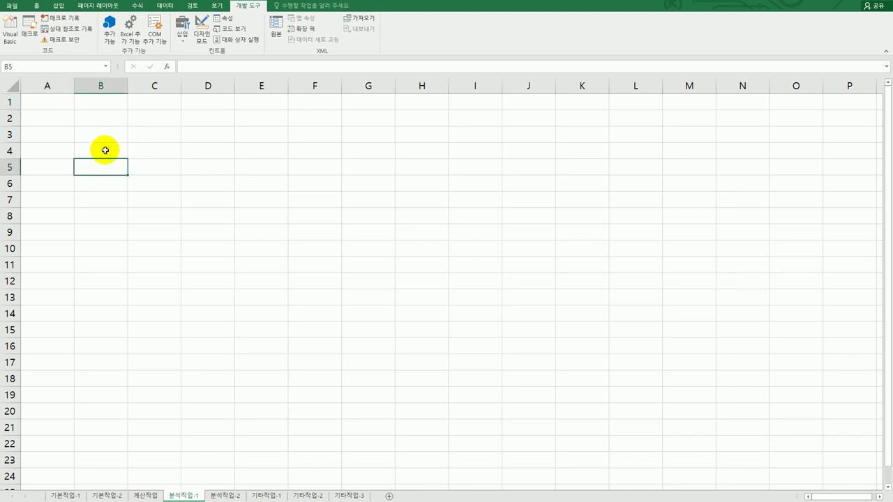
click(106, 139)
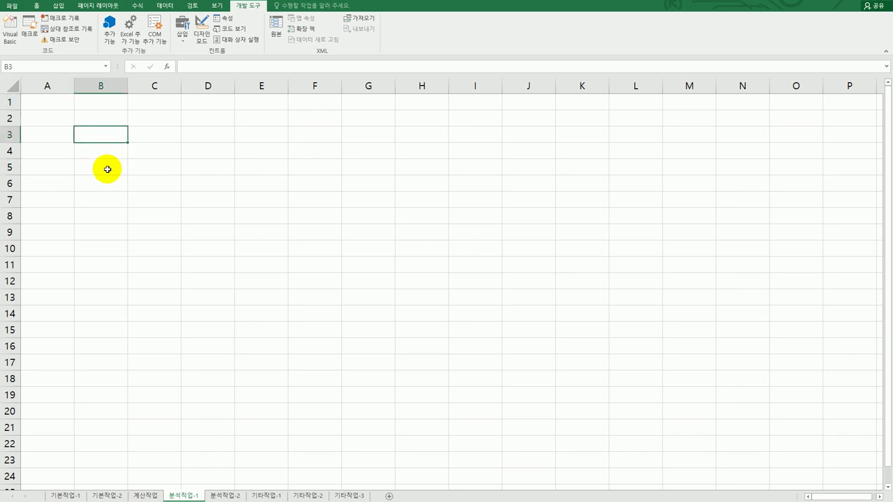
click(107, 168)
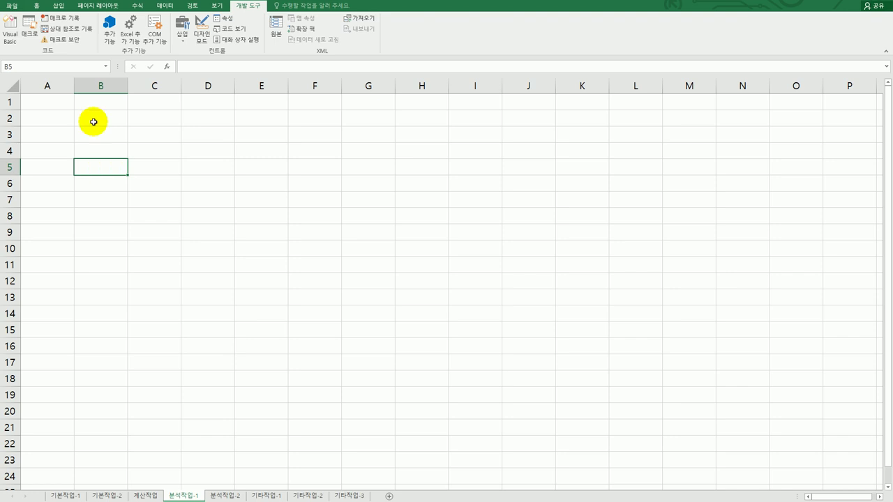
Start a pivot table at cell B5 of 분석작업-1 using an external data source and browse for more connection files.
click(60, 5)
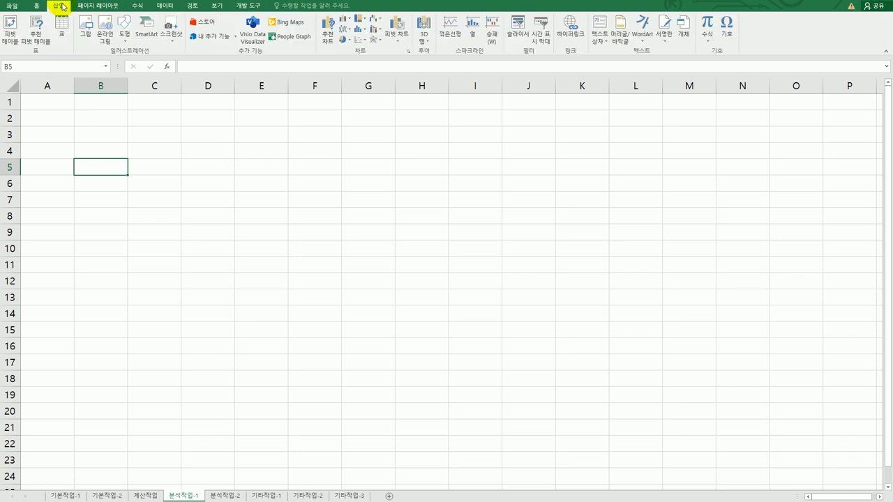
click(11, 43)
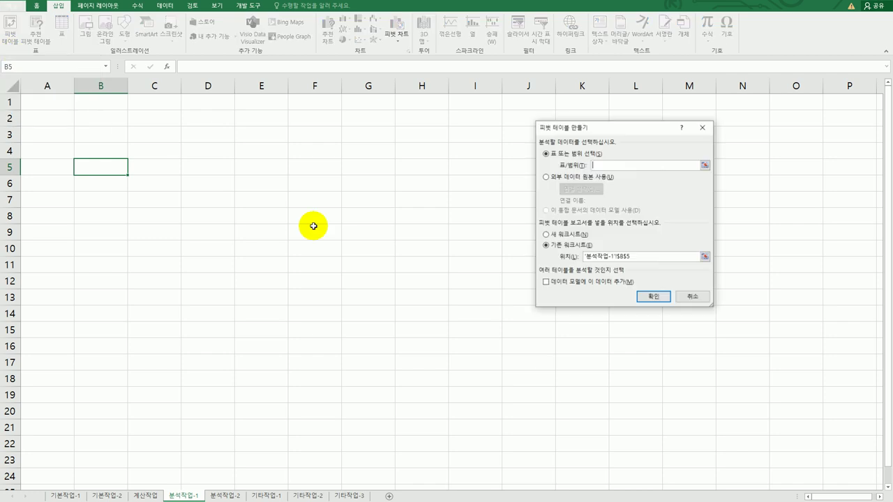
drag(606, 132, 503, 168)
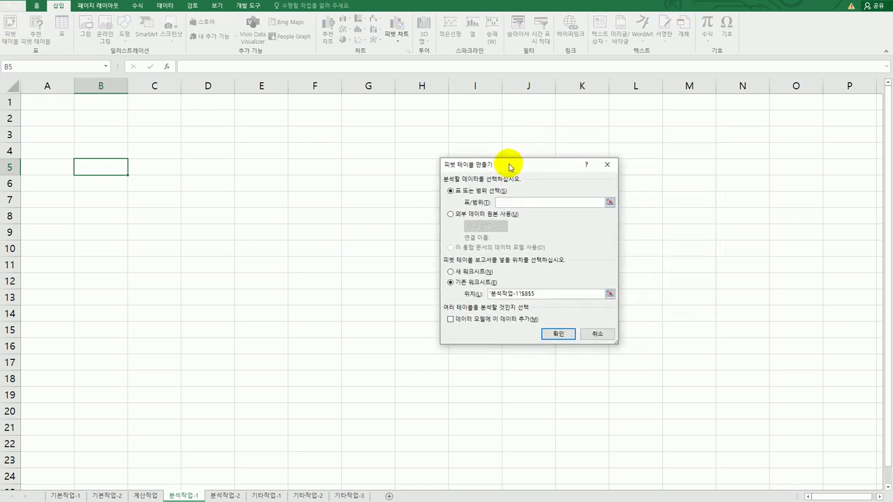
click(472, 216)
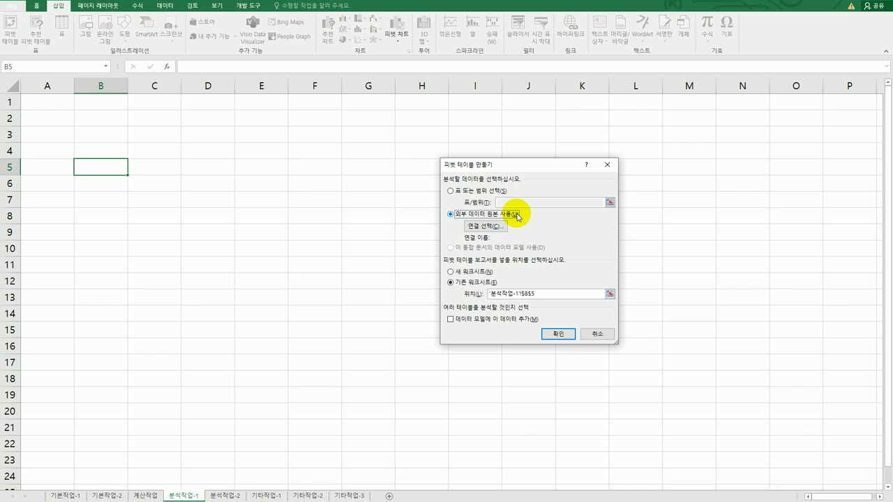
click(487, 228)
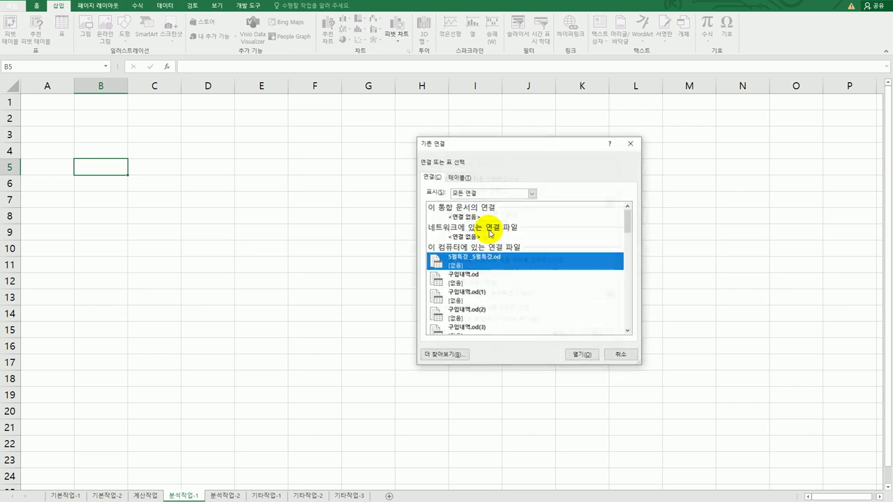
click(453, 354)
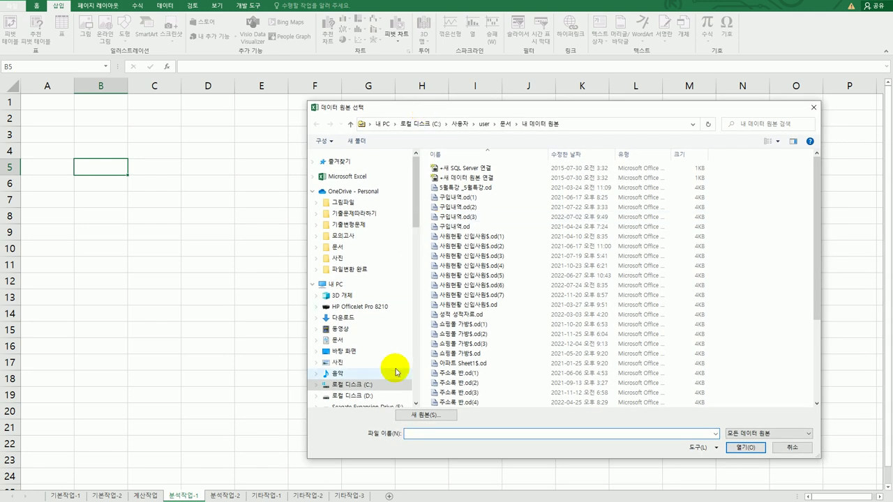
Create the pivot table from the 신입사원$ table of the 사원현황 file in C:\컴활1급(상시)\스프레드시트\상시시험문제.
click(390, 385)
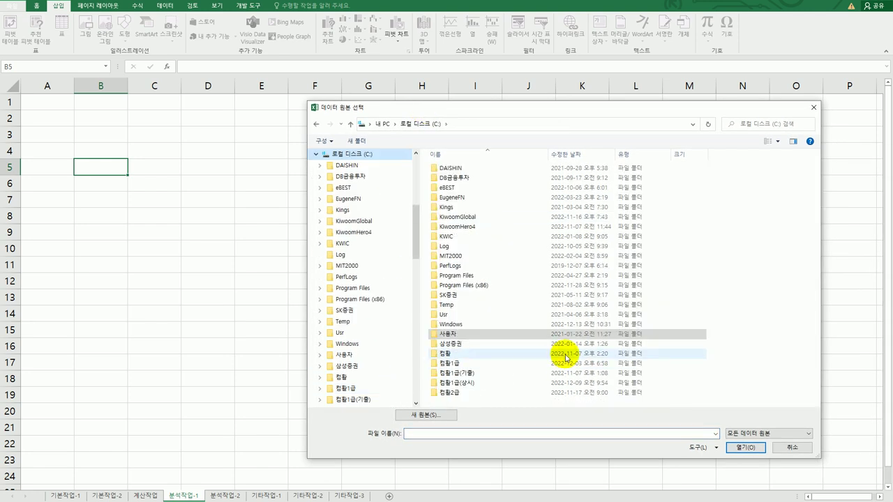
double_click(494, 383)
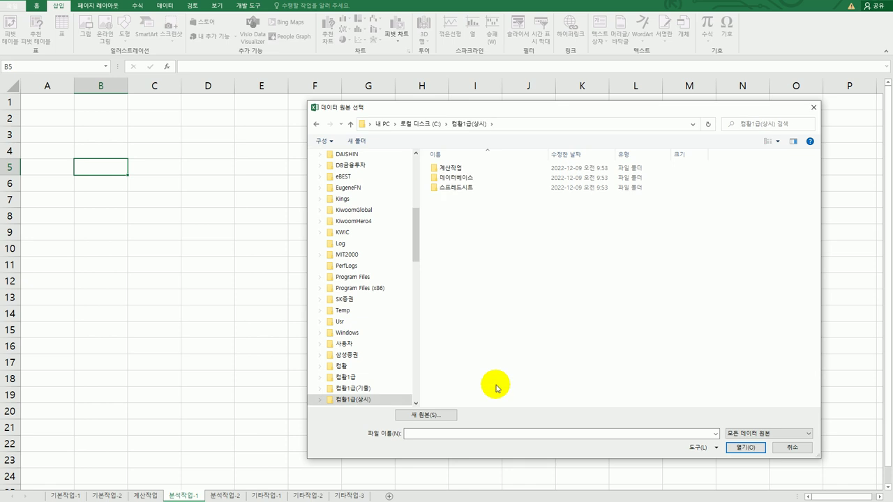
double_click(471, 195)
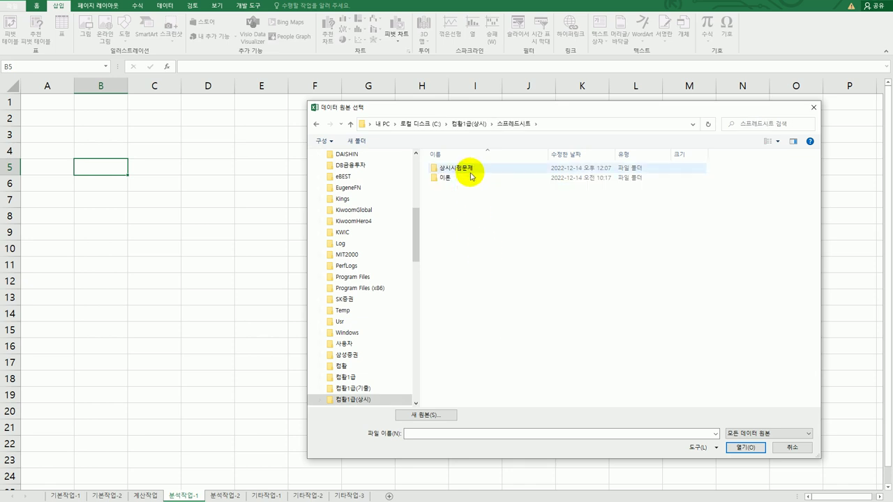
double_click(471, 171)
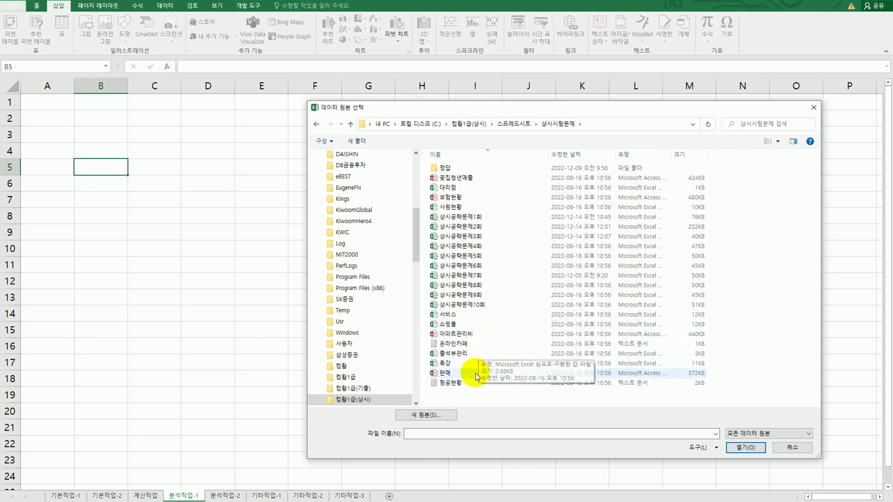
click(452, 207)
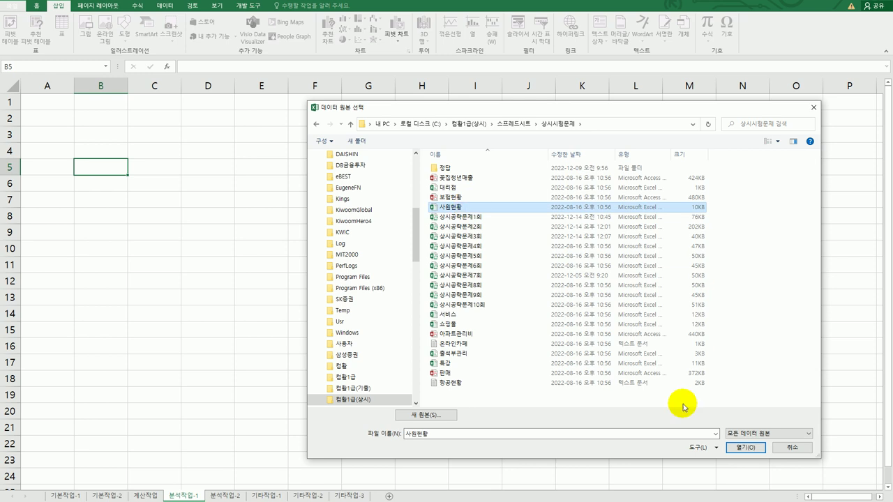
click(740, 449)
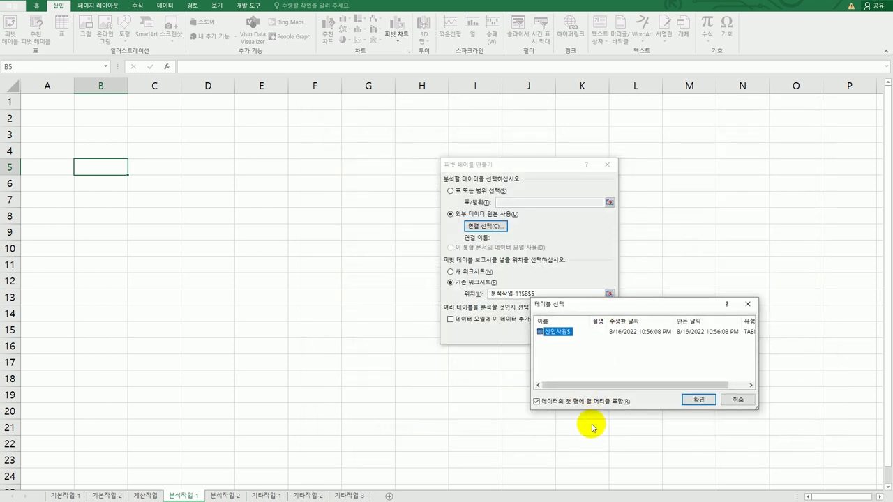
click(697, 401)
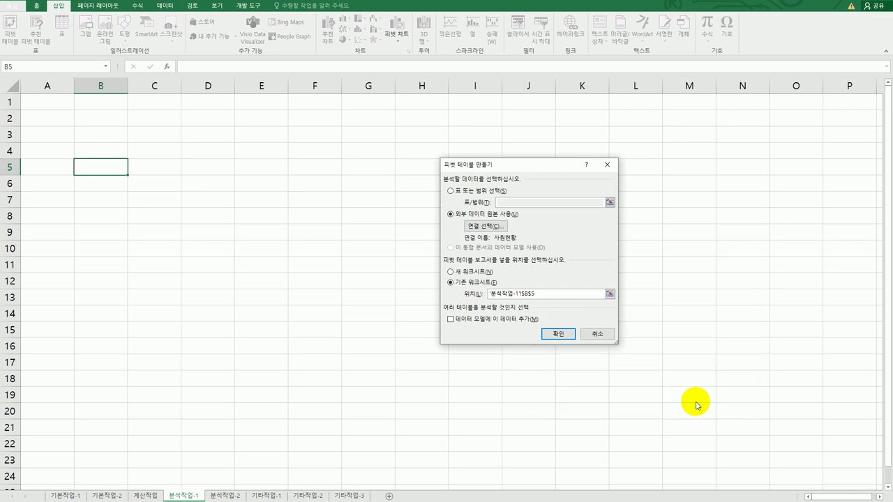
click(567, 334)
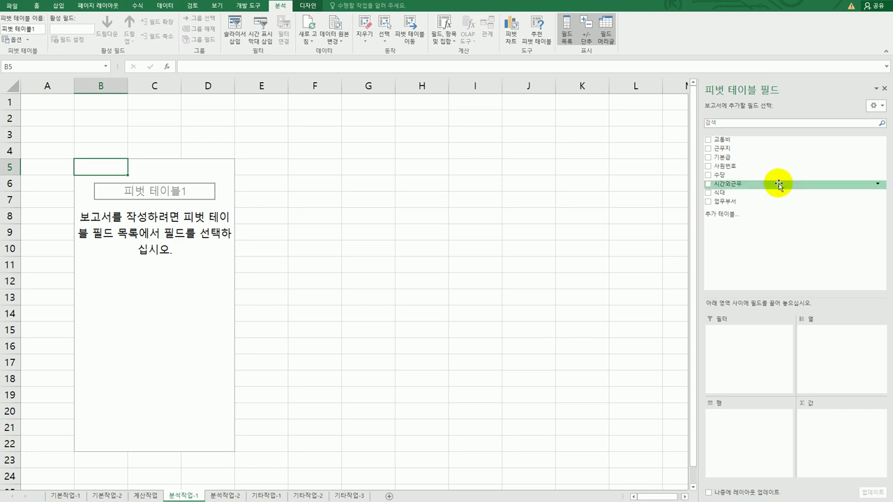
Lay out the pivot table with 근무지 as filter, 업무부서 as rows, and 기본급 and 수당 as values.
drag(722, 148, 741, 354)
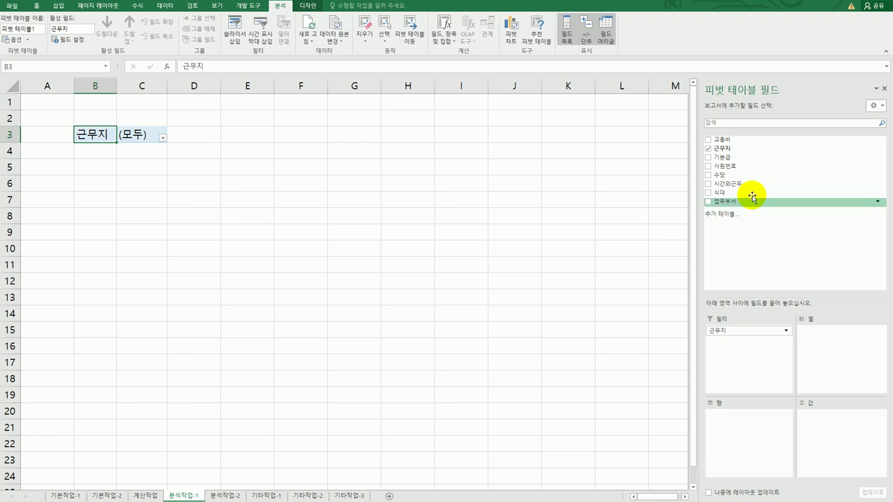
drag(730, 212, 734, 447)
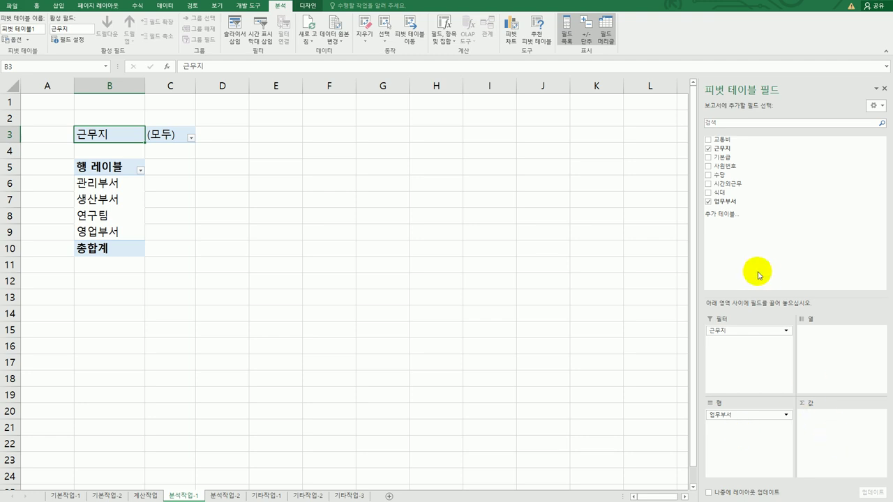
drag(729, 157, 838, 466)
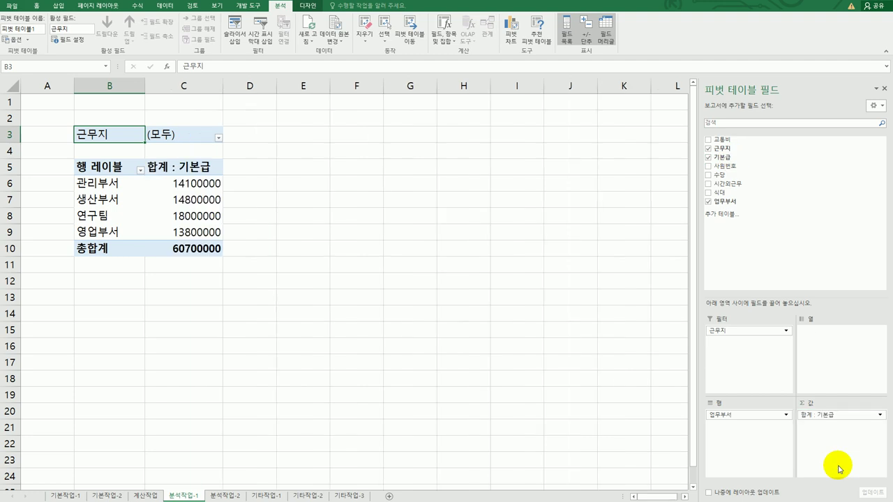
drag(722, 179, 821, 451)
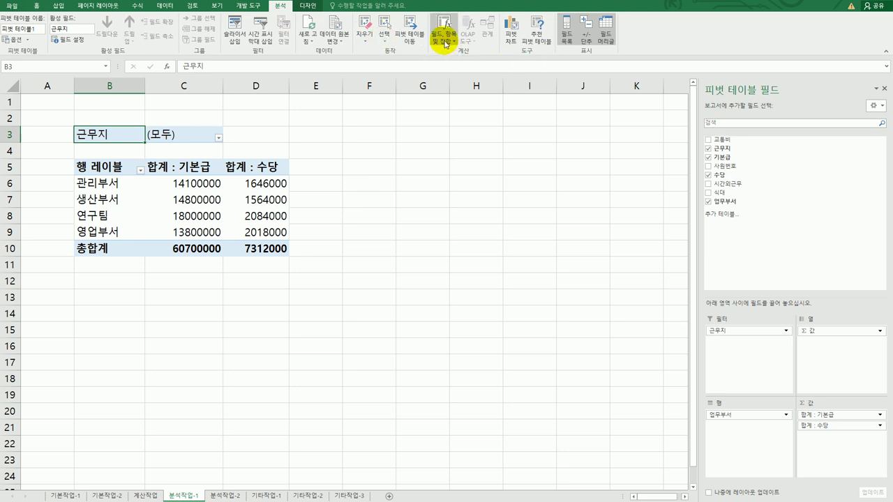
Start a calculated field in the pivot table and name it 시간외근무+식대.
click(444, 39)
click(461, 52)
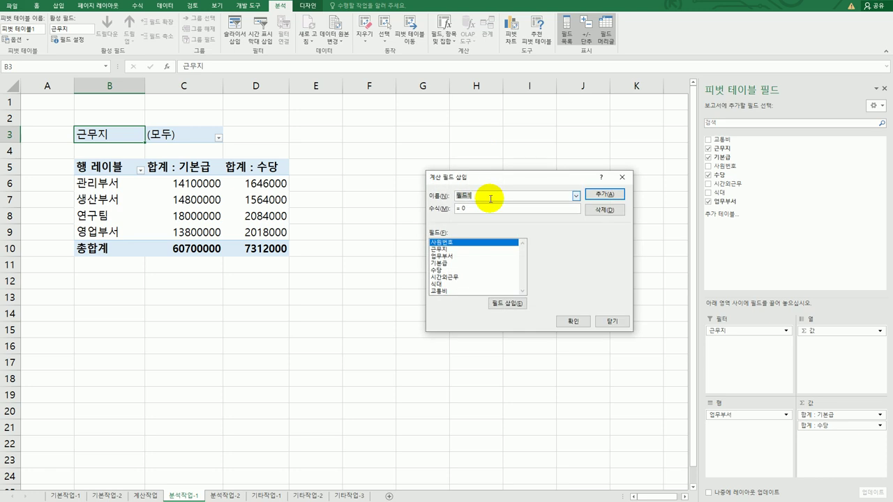
key(BackSpace)
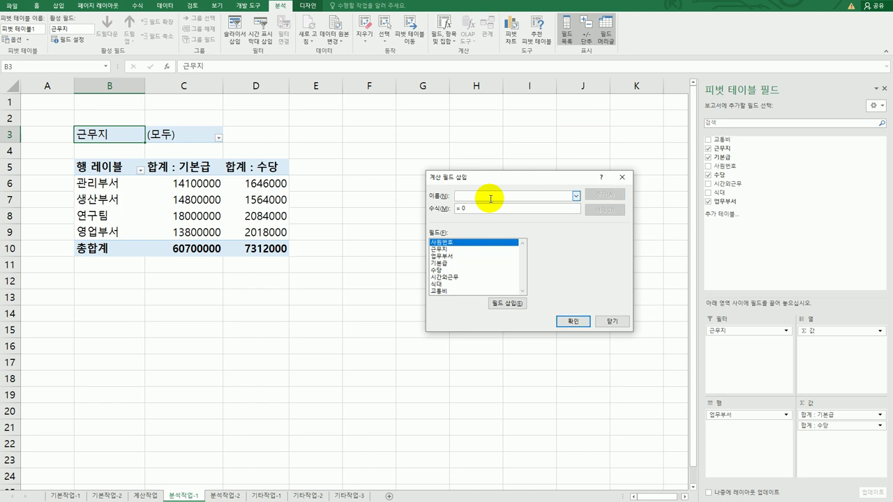
text(시간외)
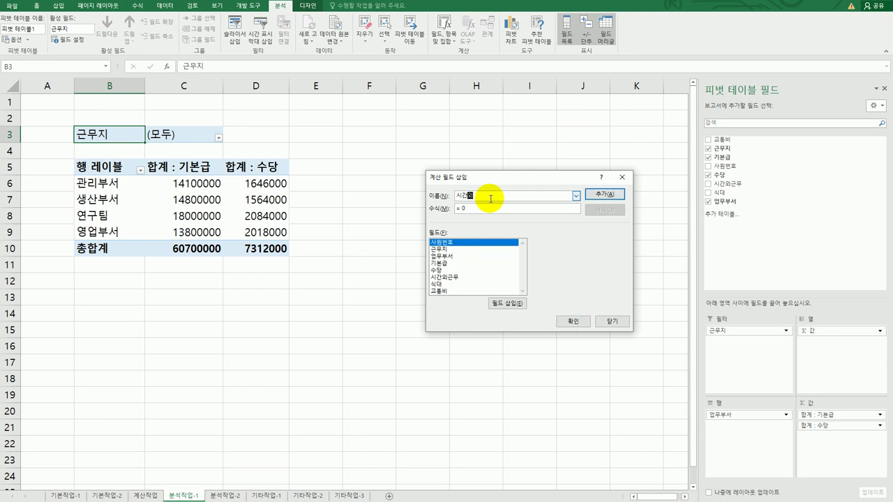
text(근무 + 기본급)
key(BackSpace)
key(BackSpace)
key(BackSpace)
key(BackSpace)
key(BackSpace)
key(BackSpace)
key(BackSpace)
key(BackSpace)
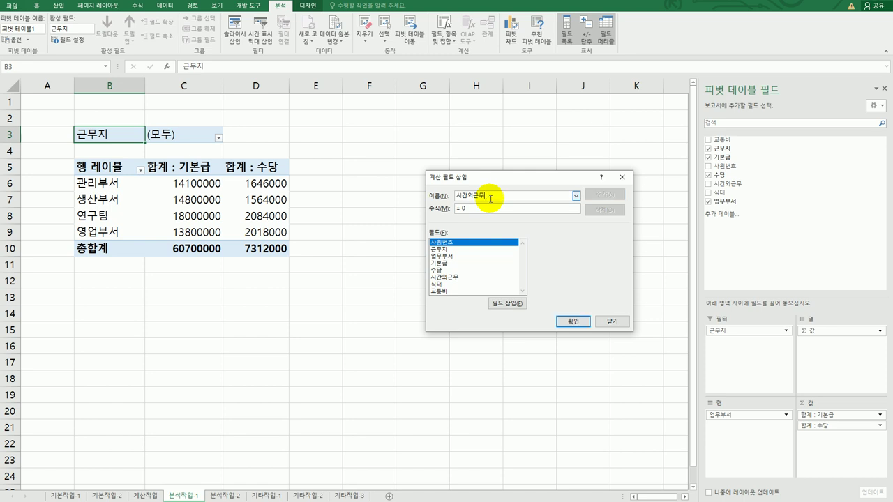
text(+)
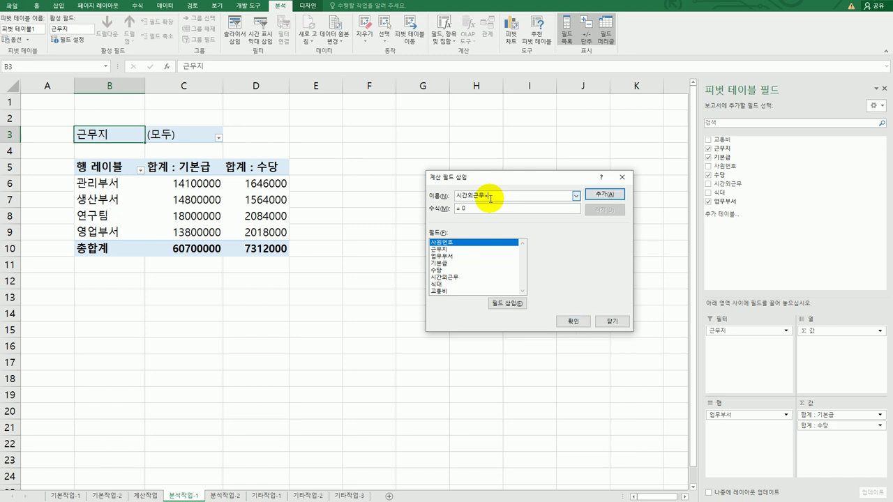
text(식대)
Set the calculated field's formula to = 시간외근무+ 식대, add the field, and close the dialog.
click(437, 209)
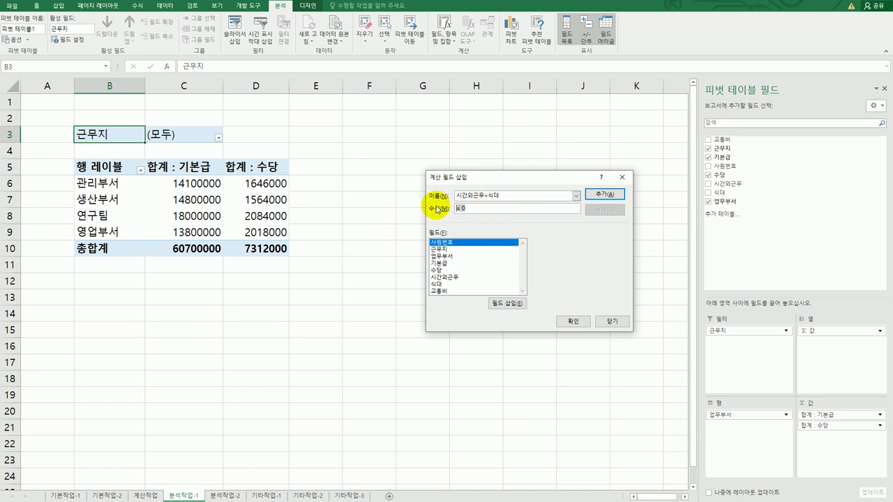
text(=)
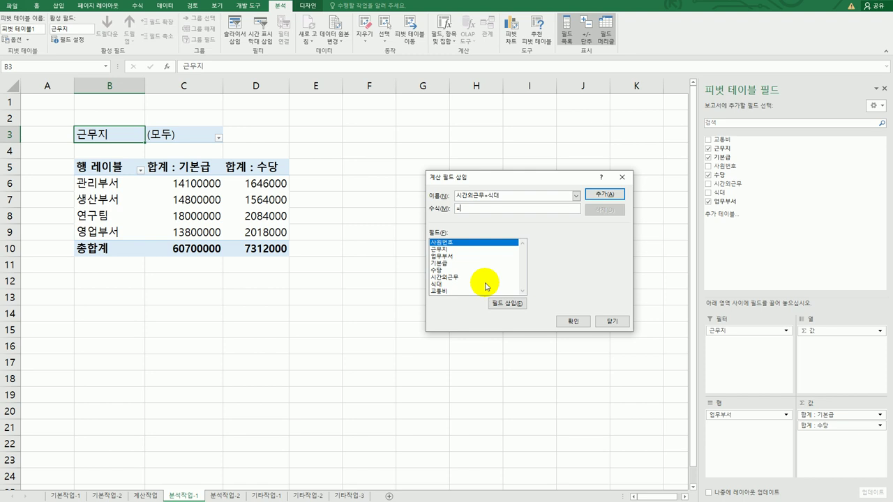
double_click(462, 277)
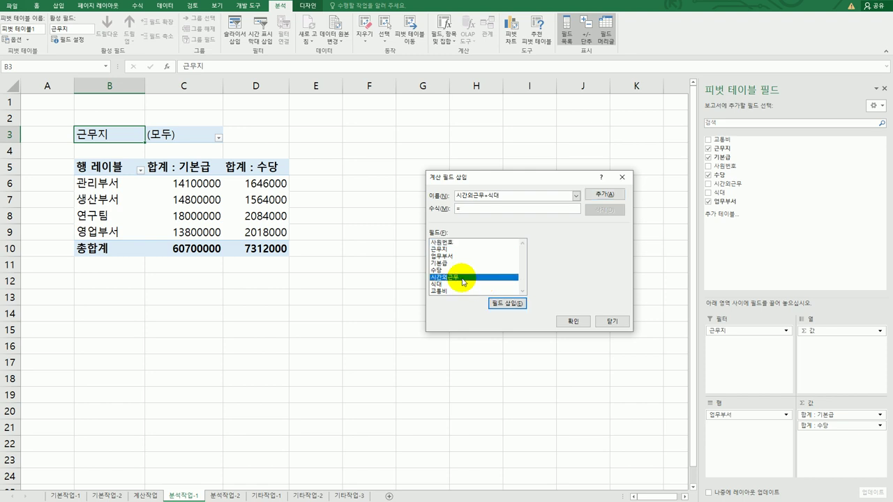
text(+)
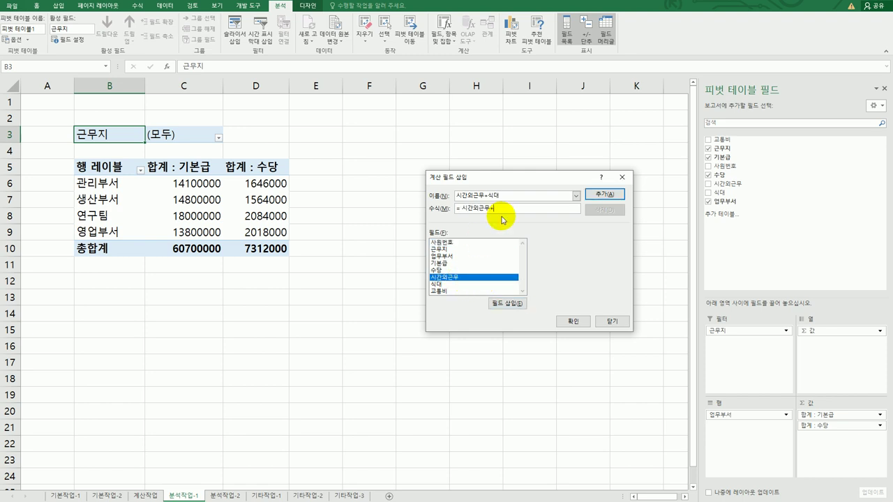
double_click(445, 284)
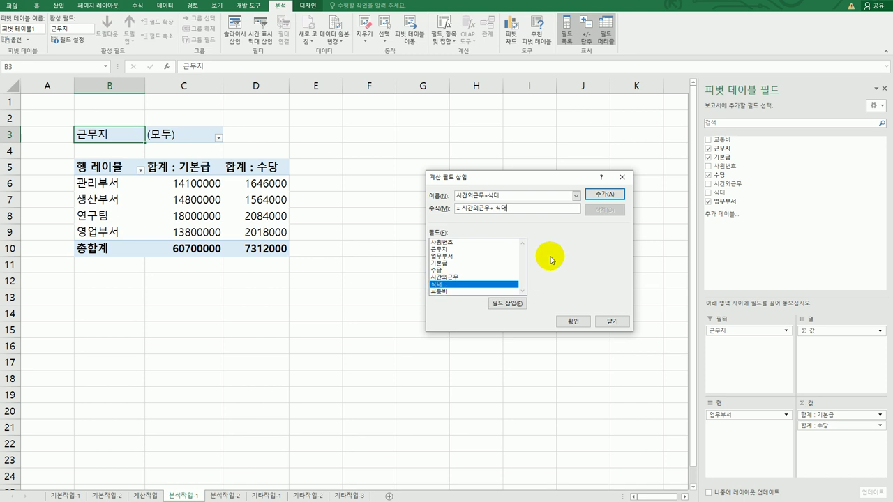
click(602, 195)
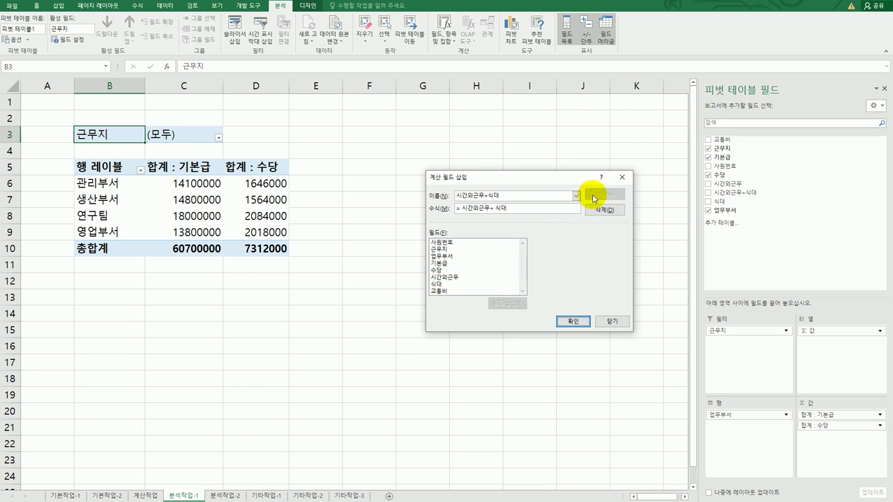
click(609, 321)
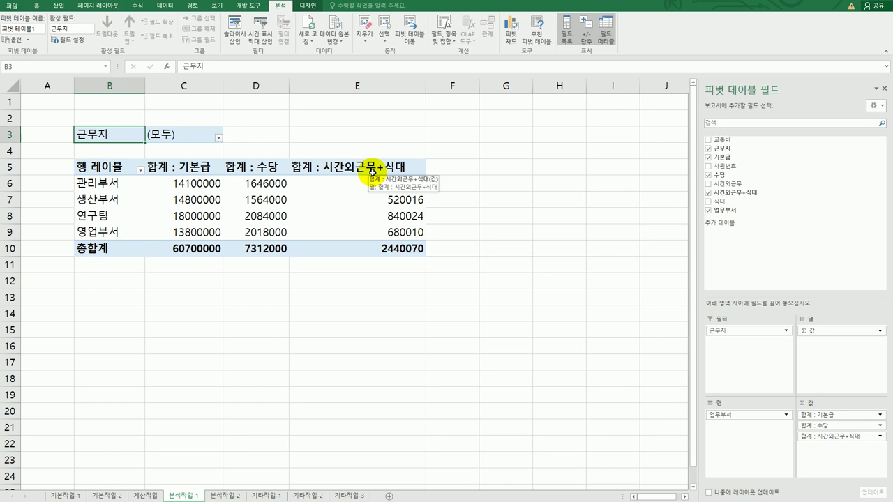
Add 기본급 to the pivot table's values a second time and show it as 열 합계 비율.
drag(738, 157, 811, 455)
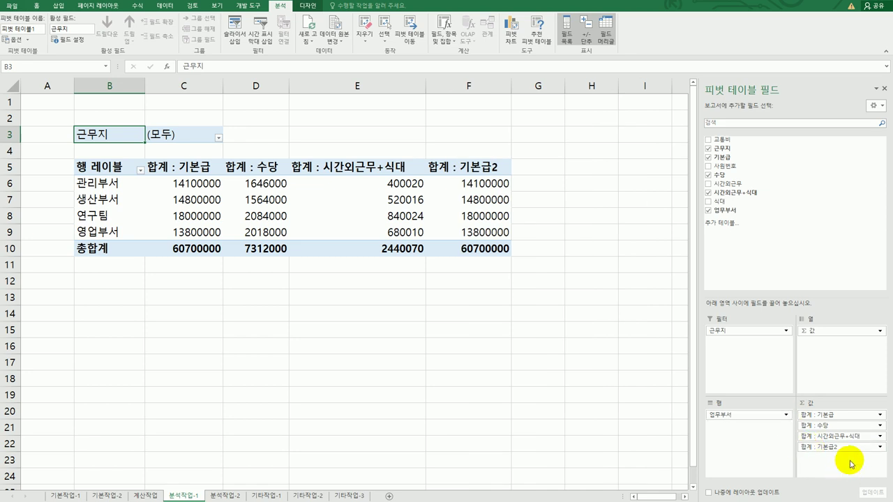
click(474, 170)
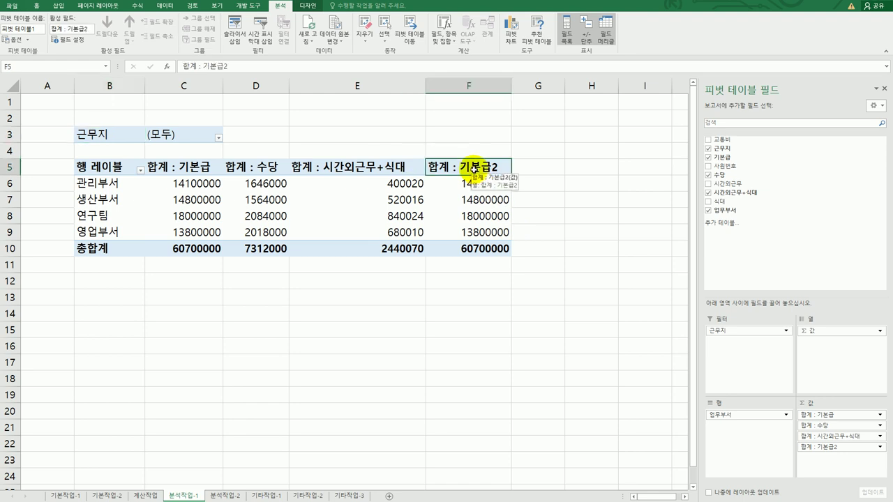
double_click(475, 169)
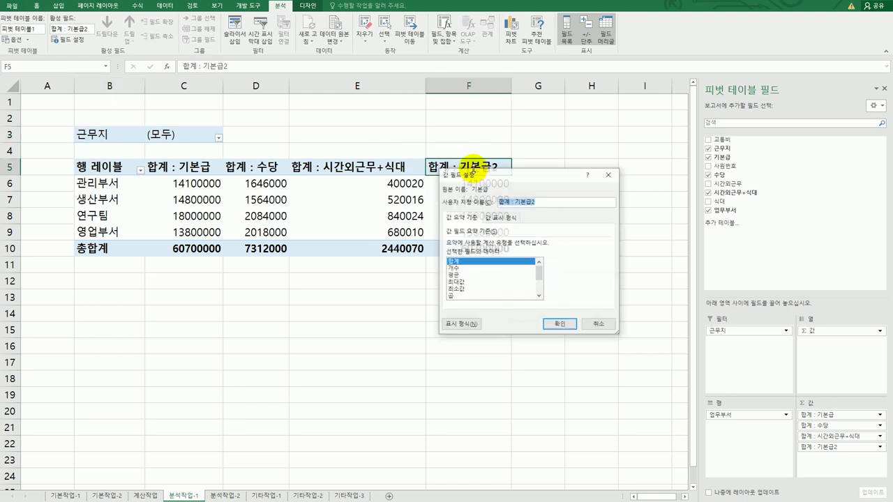
click(507, 218)
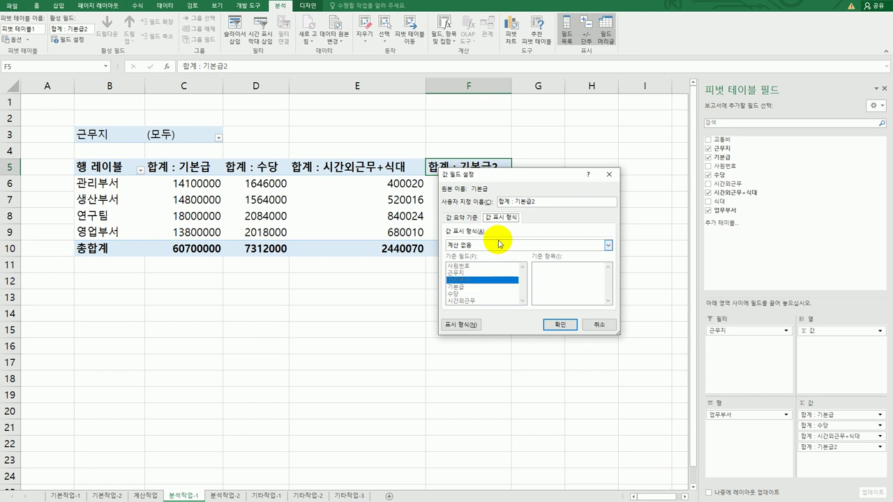
click(500, 245)
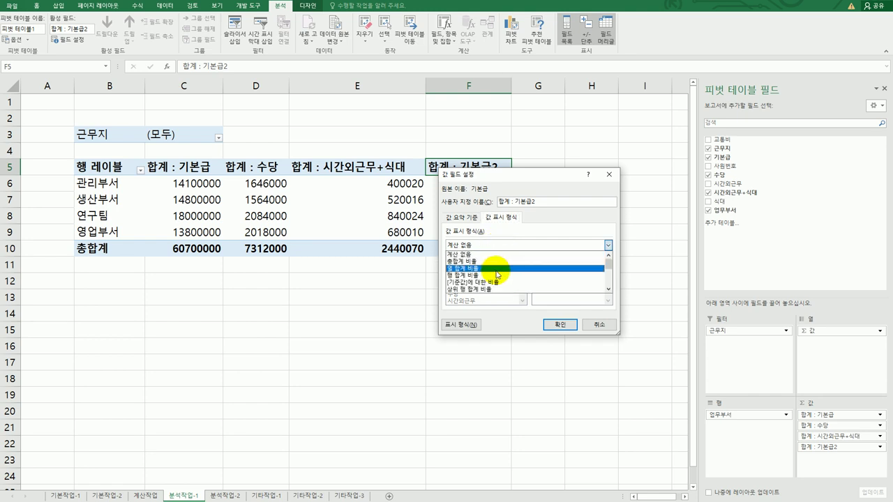
click(497, 269)
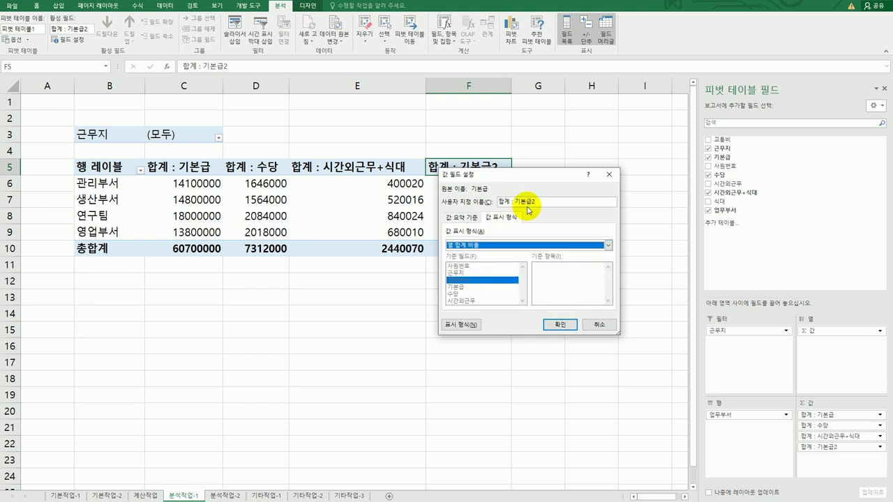
Rename the second 기본급 value field to 기본급비율 and apply its field settings.
drag(549, 202, 462, 197)
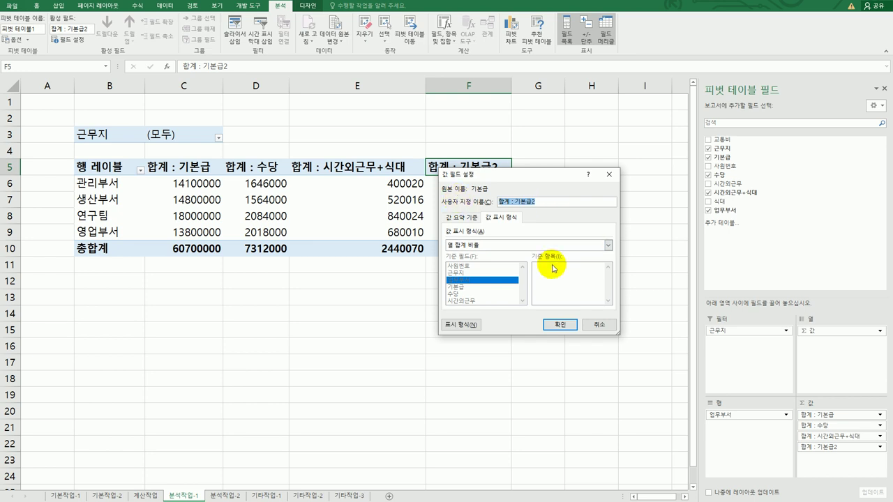
text(기본급비율)
click(558, 325)
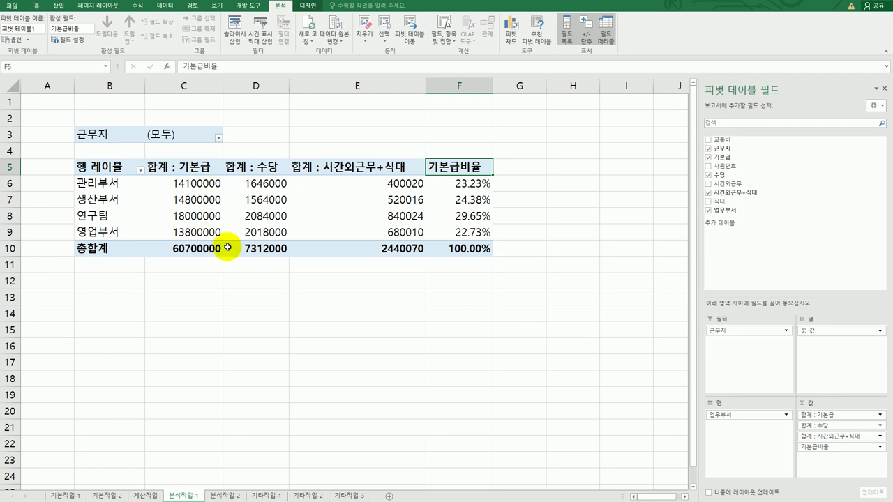
Change the pivot table's report layout to outline form (개요 형식으로 표시).
mouse_move(224, 248)
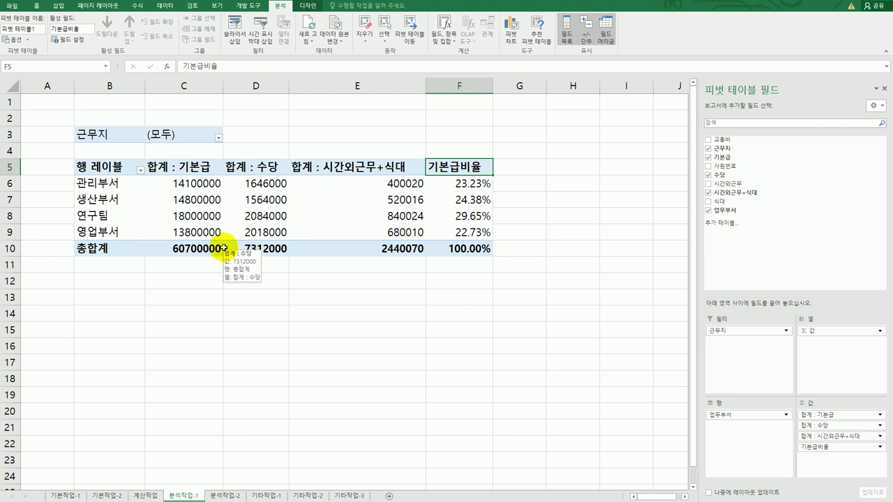
click(310, 8)
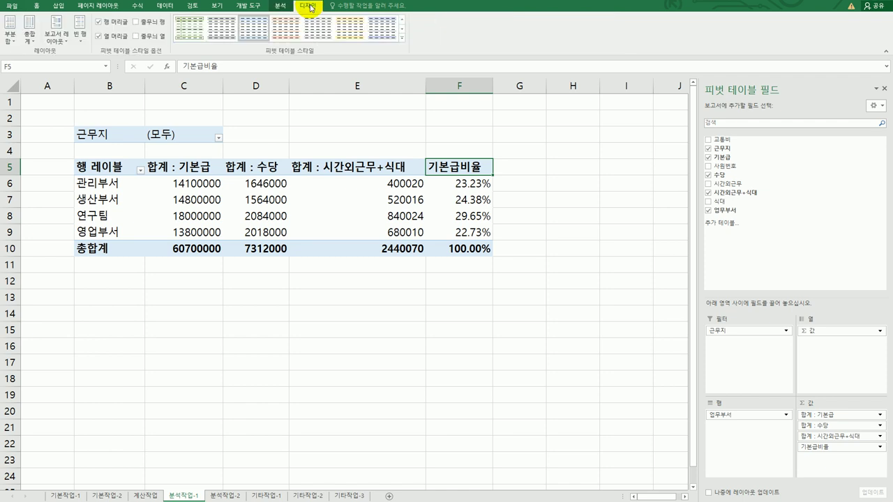
click(57, 33)
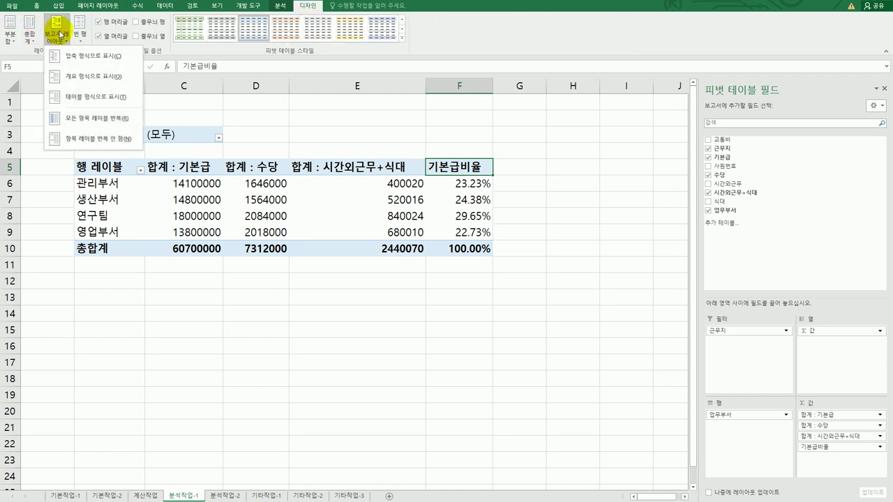
click(83, 76)
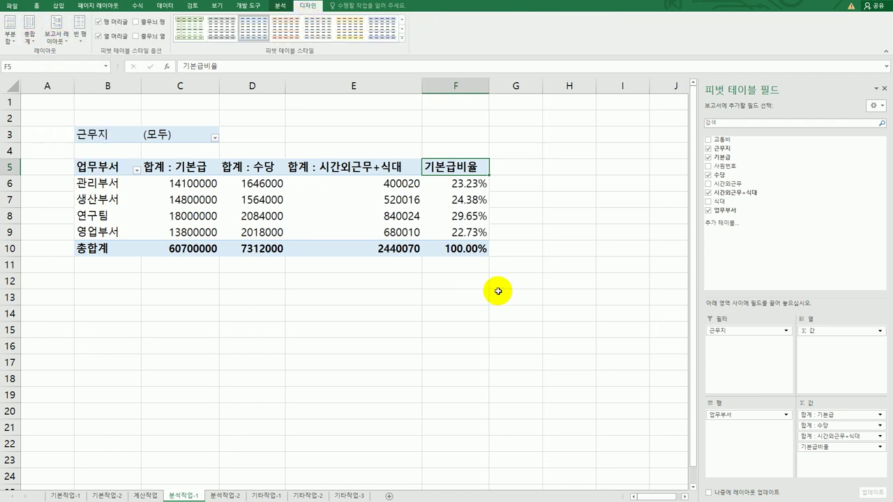
click(363, 166)
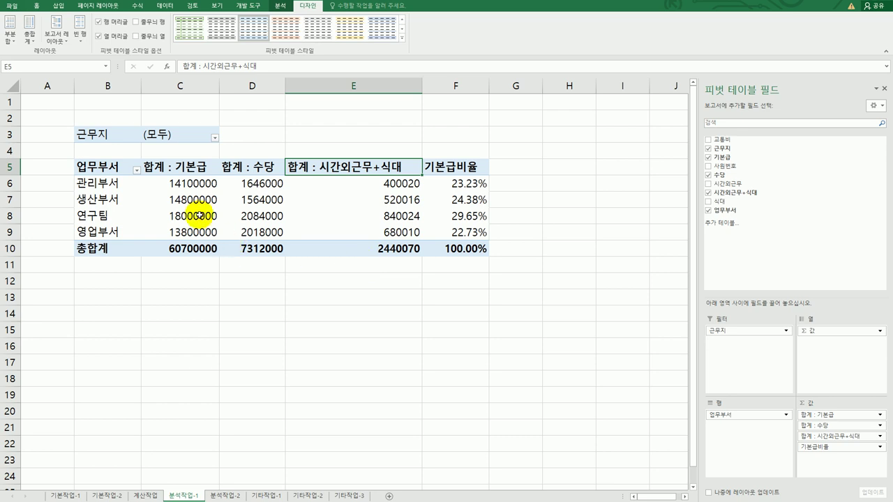
click(191, 165)
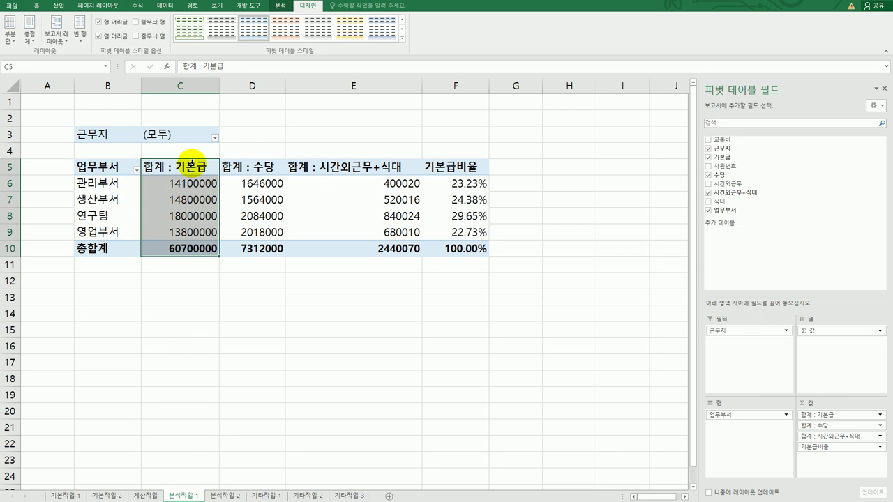
click(191, 165)
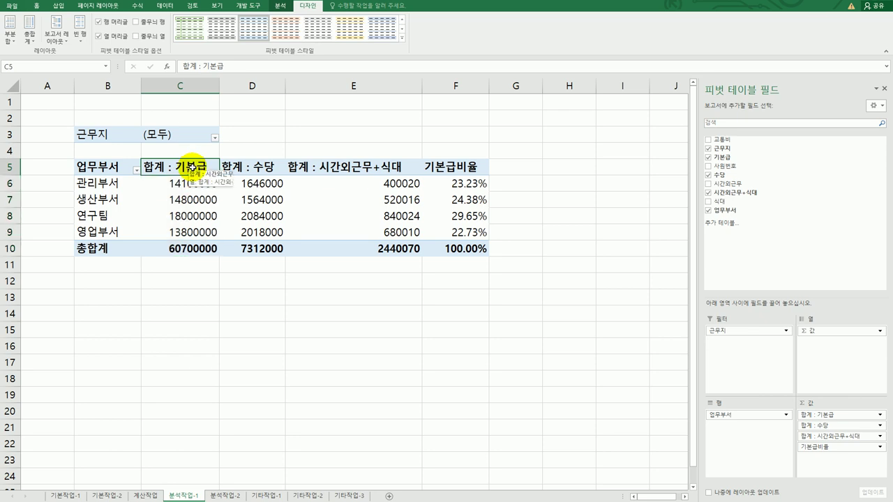
Sort the 업무부서 row field in descending order by 합계 : 기본급.
click(113, 168)
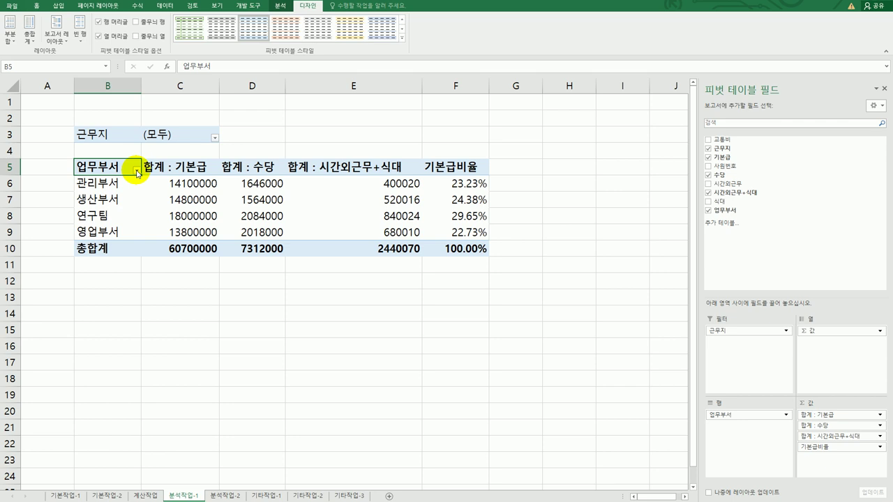
click(137, 171)
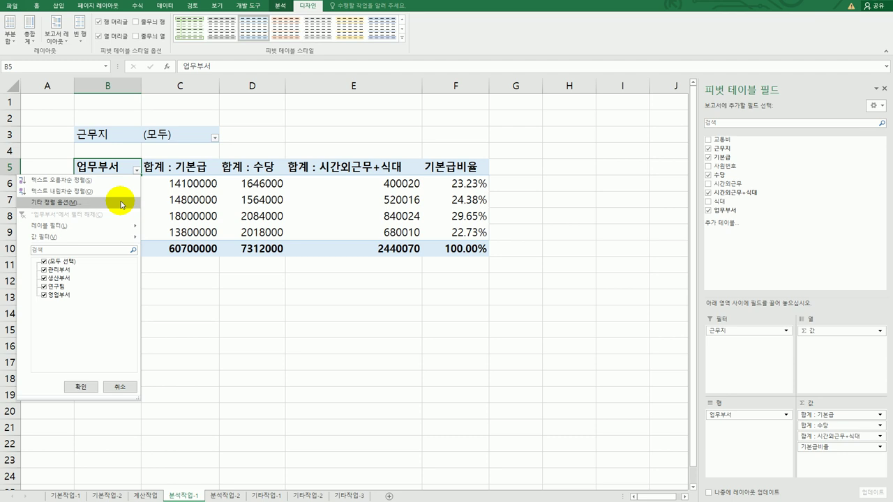
click(122, 202)
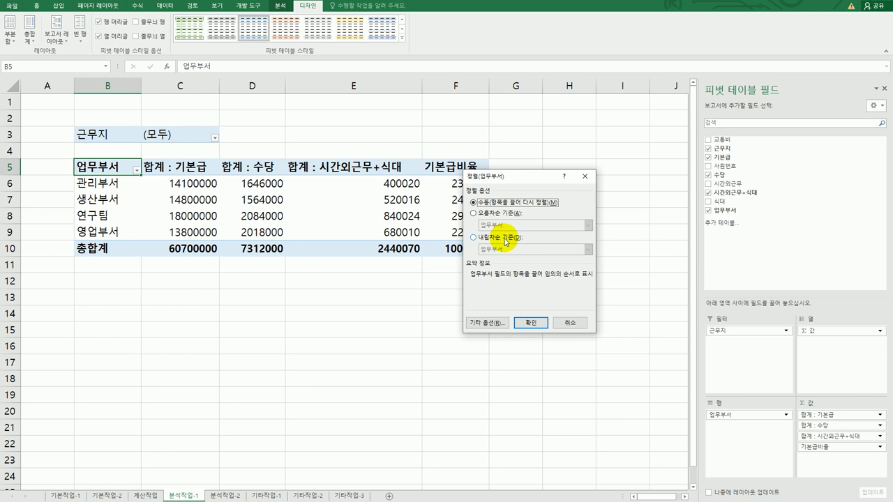
click(504, 240)
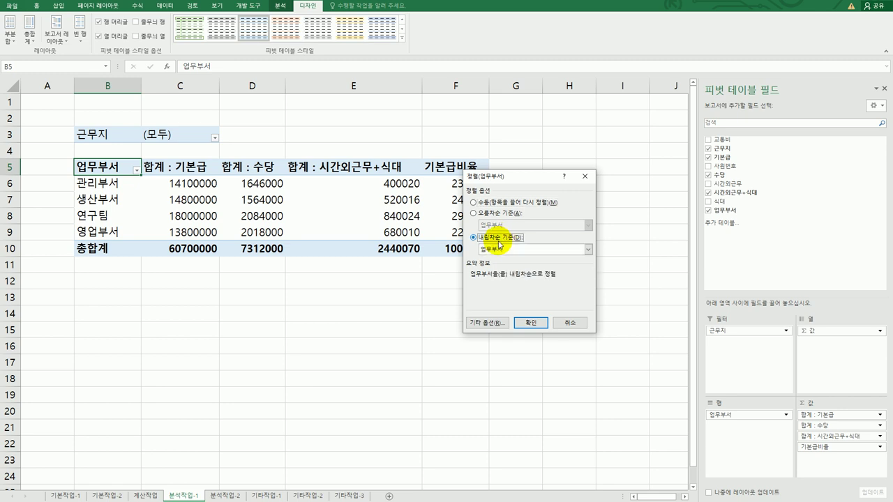
click(588, 250)
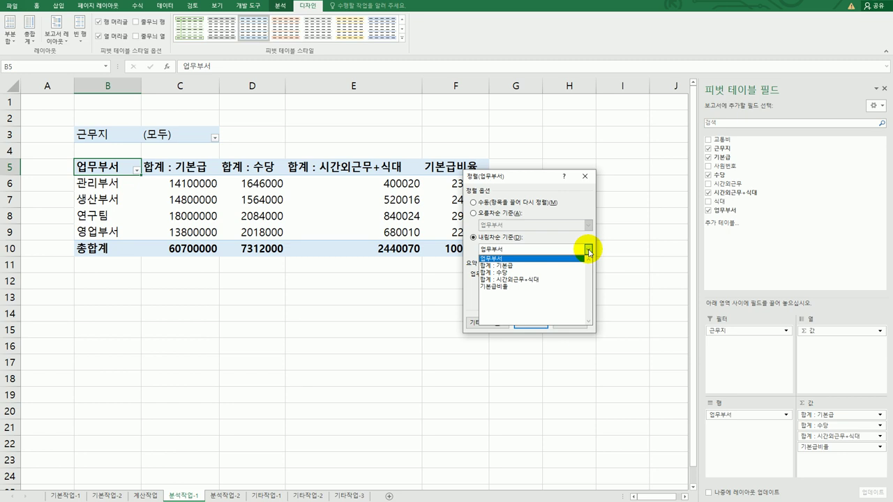
click(570, 266)
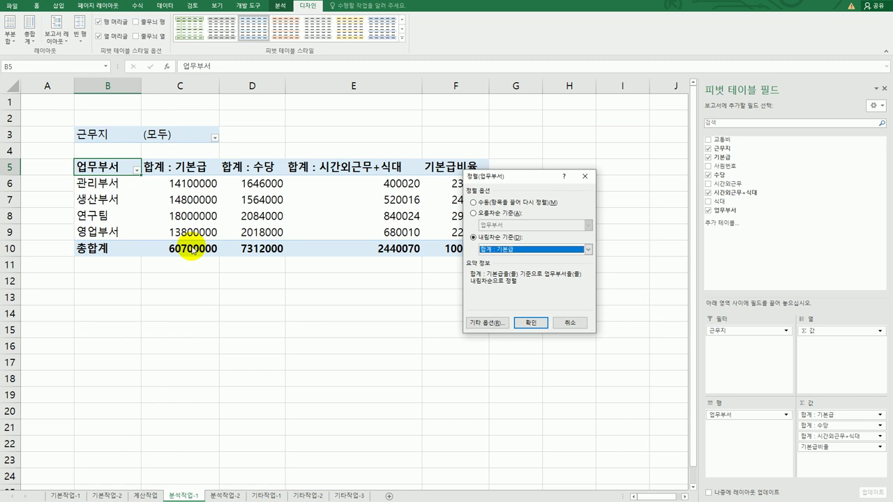
click(530, 323)
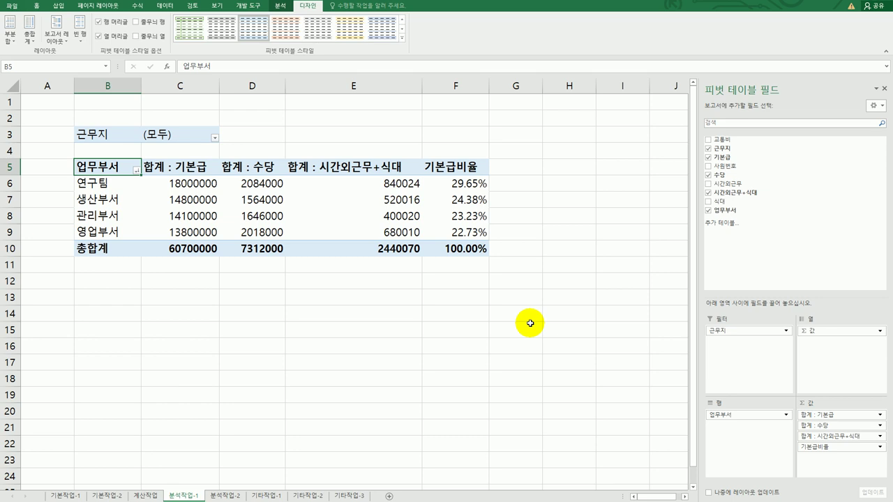
mouse_move(238, 230)
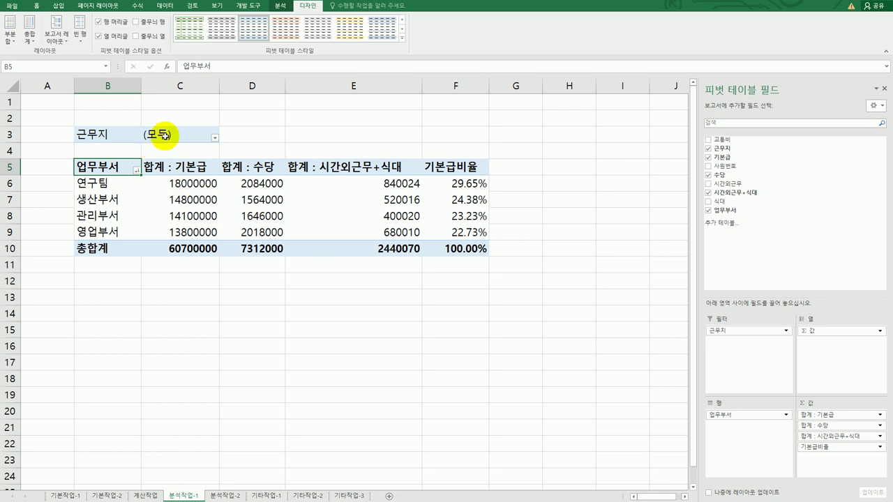
Filter the pivot table's 근무지 report field with multiple selection to only 경기지사 and 인천본사.
mouse_move(177, 219)
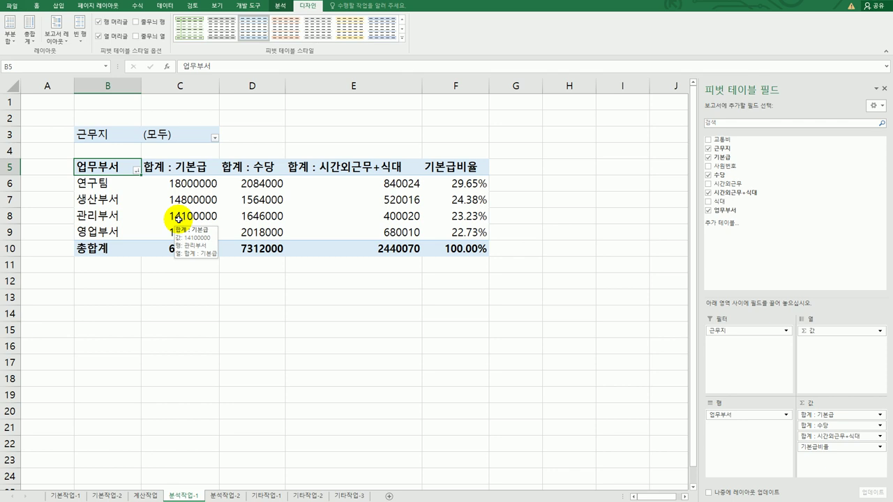
click(187, 136)
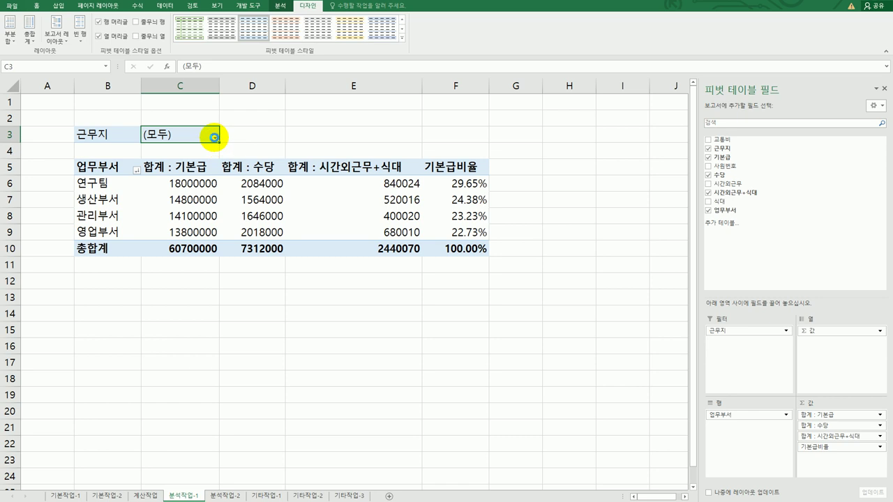
click(215, 141)
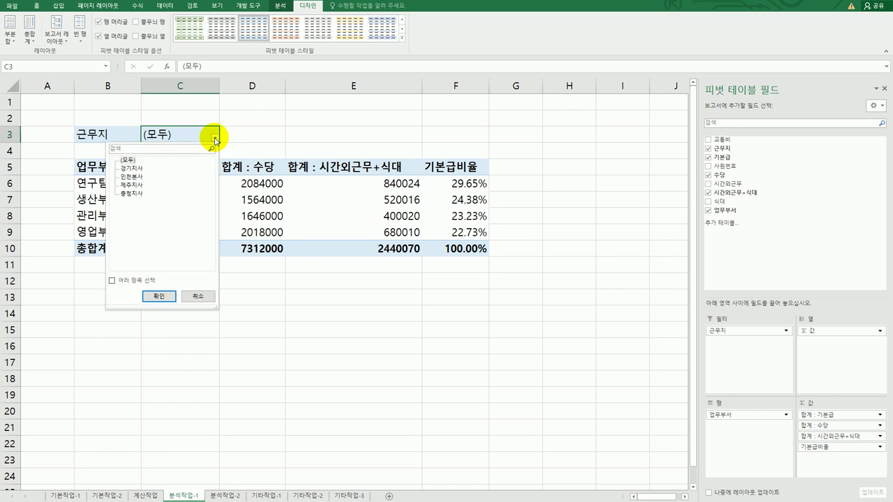
click(150, 283)
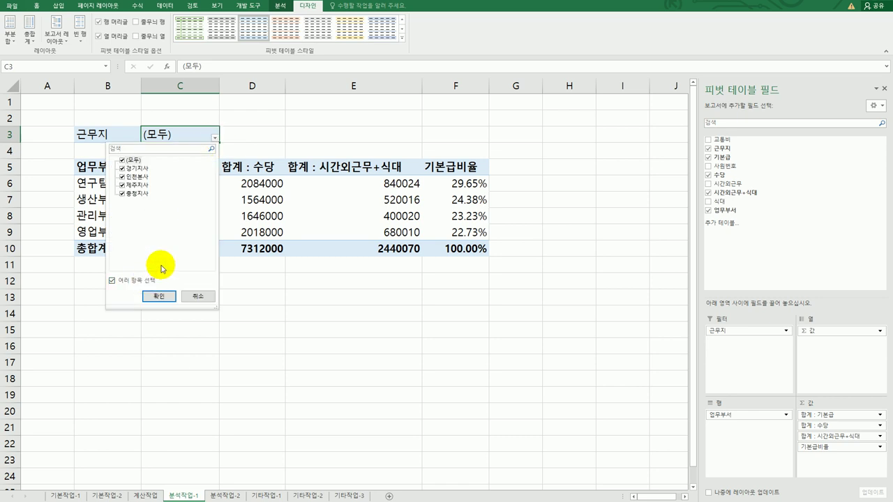
click(122, 161)
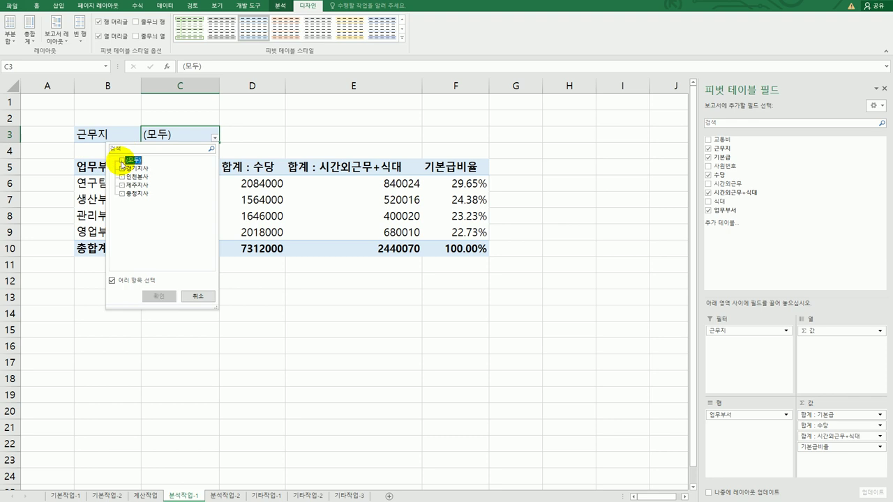
click(123, 169)
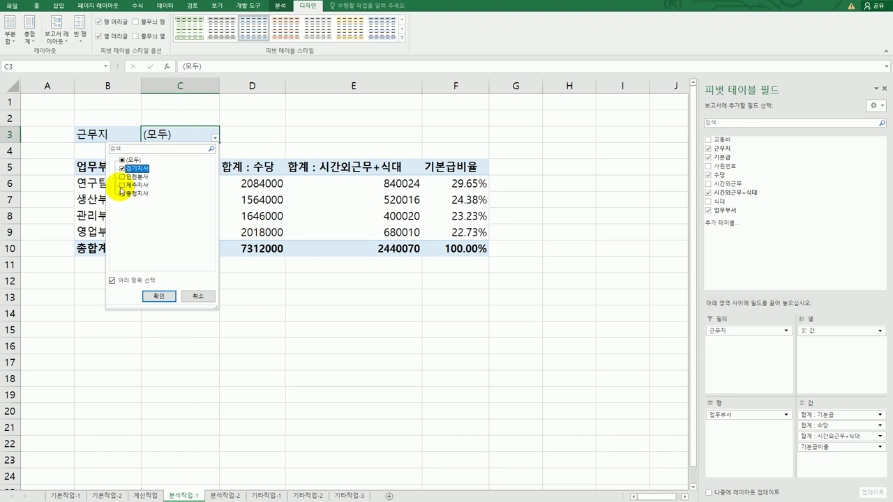
click(122, 177)
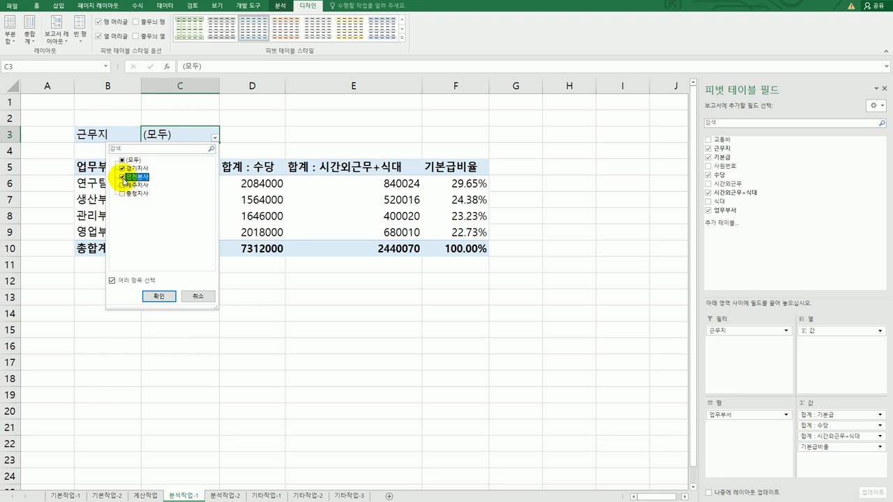
click(157, 296)
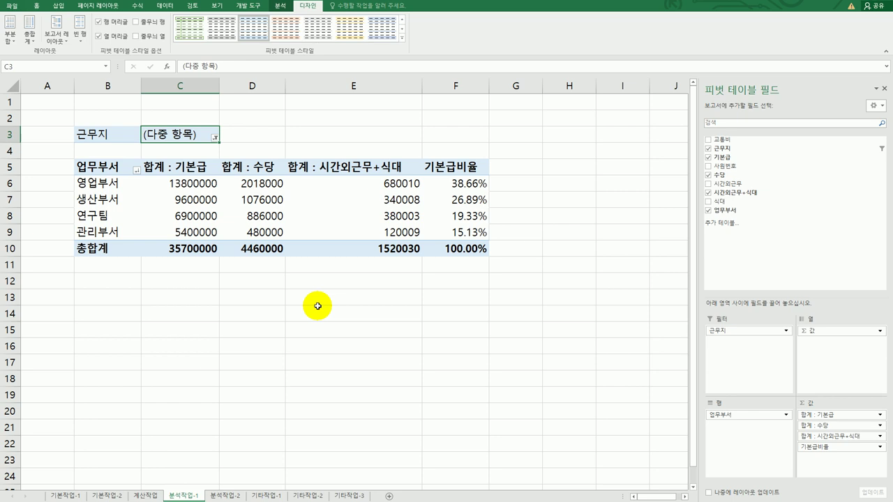
Format the 합계 : 기본급 value field as Number (숫자) with the 1000 separator through its value field settings.
click(199, 183)
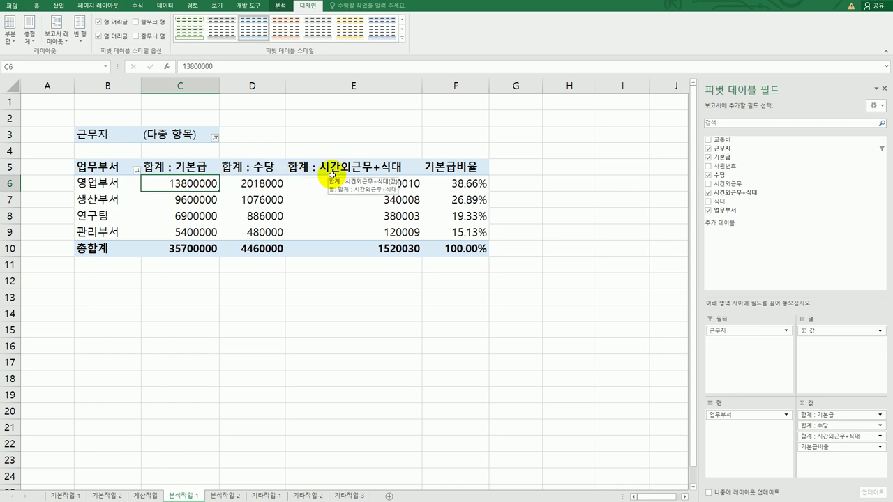
click(172, 168)
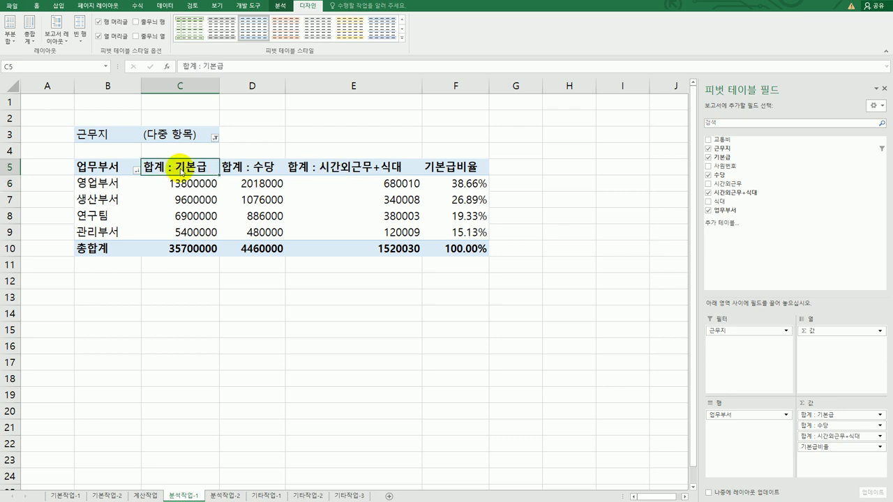
double_click(180, 171)
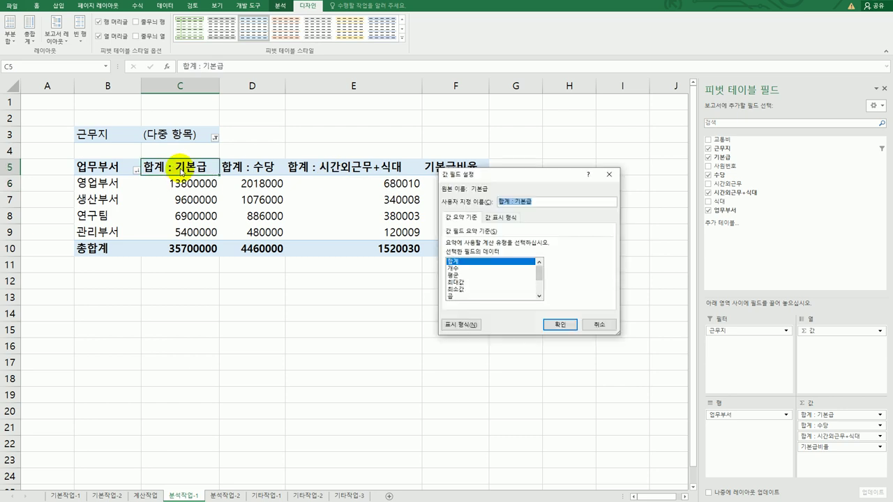
click(469, 329)
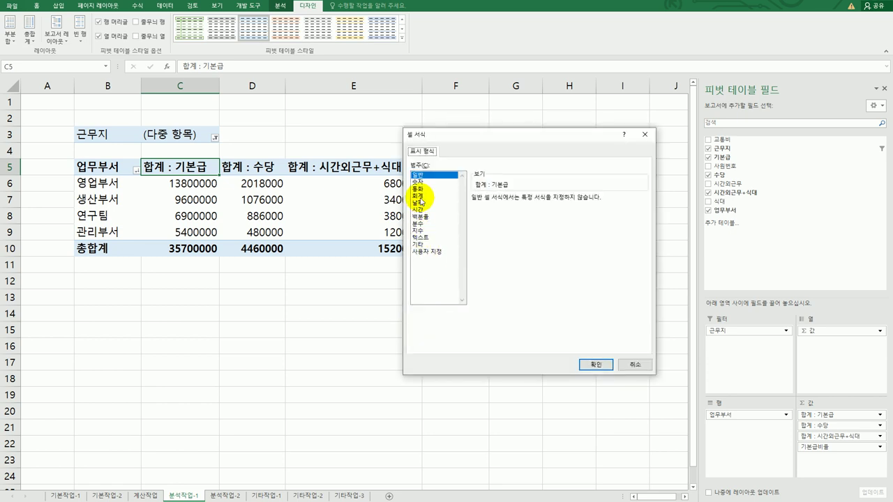
click(419, 181)
click(525, 213)
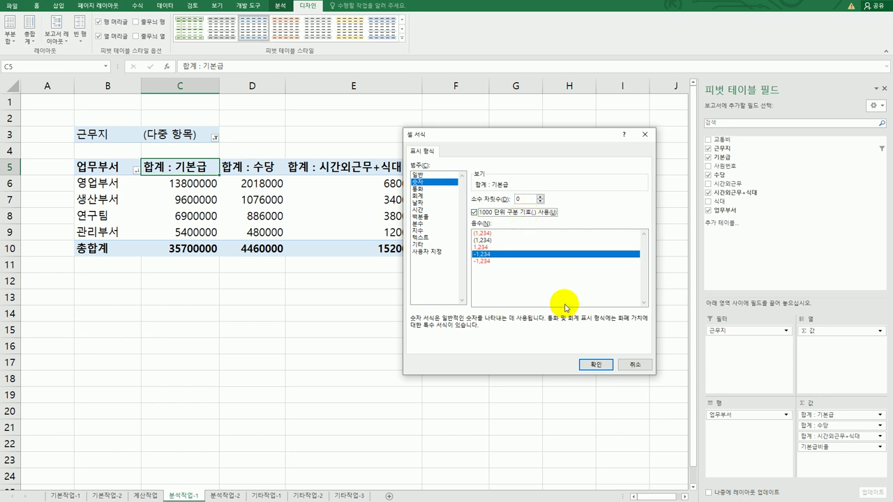
click(593, 364)
click(561, 326)
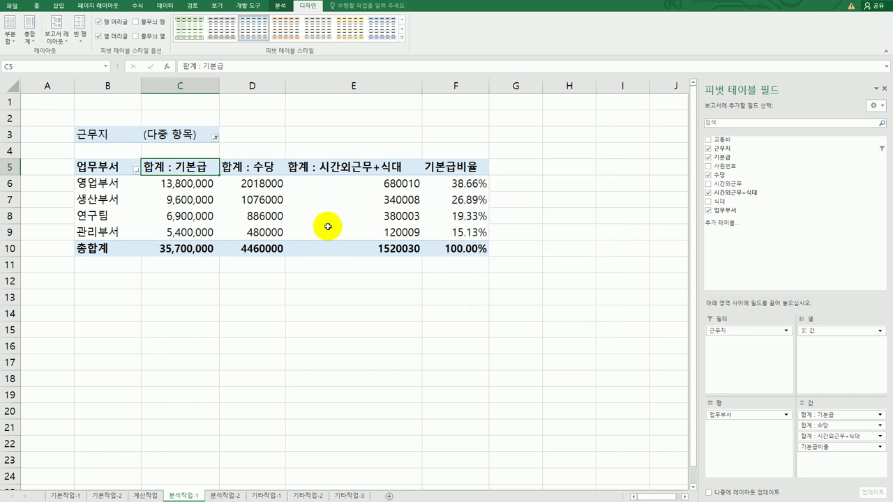
Give the 합계 : 수당 value field the Number (숫자) format with the 1000 separator.
click(269, 170)
double_click(269, 170)
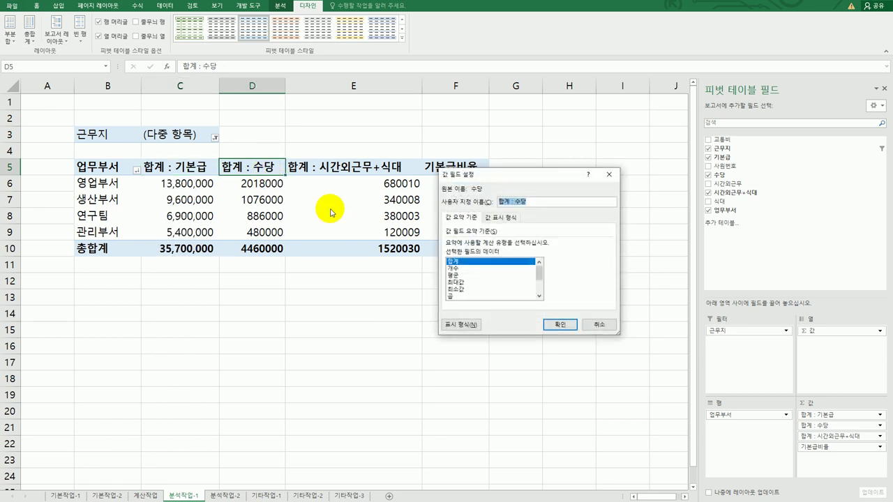
click(462, 319)
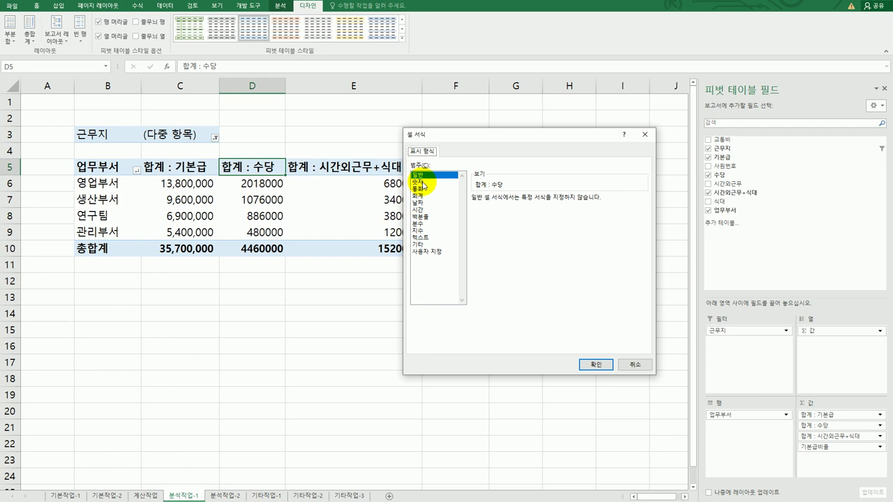
click(418, 181)
click(475, 212)
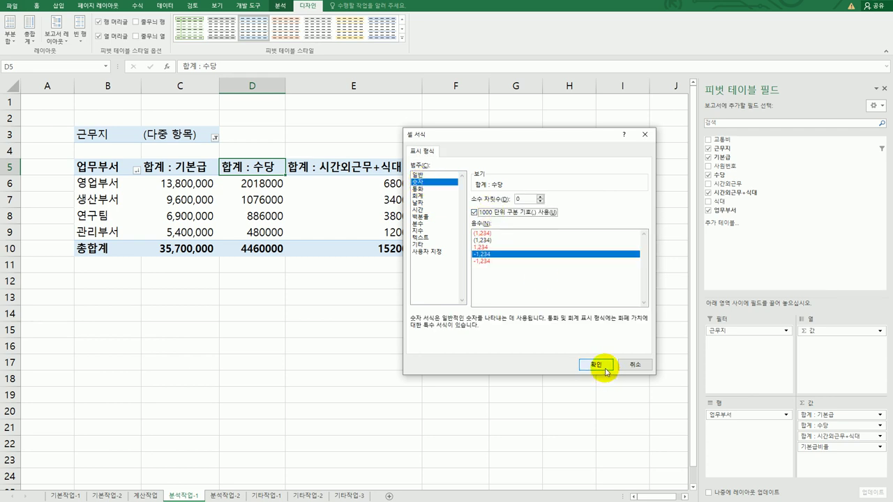
click(597, 365)
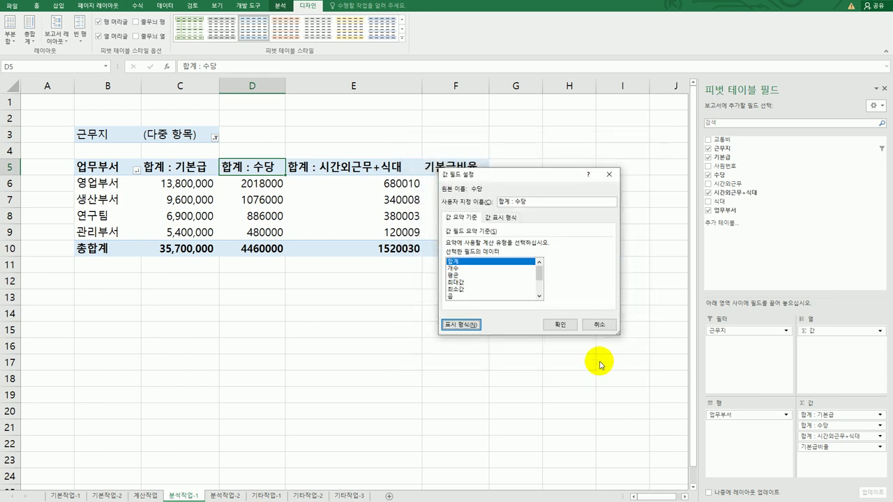
click(562, 325)
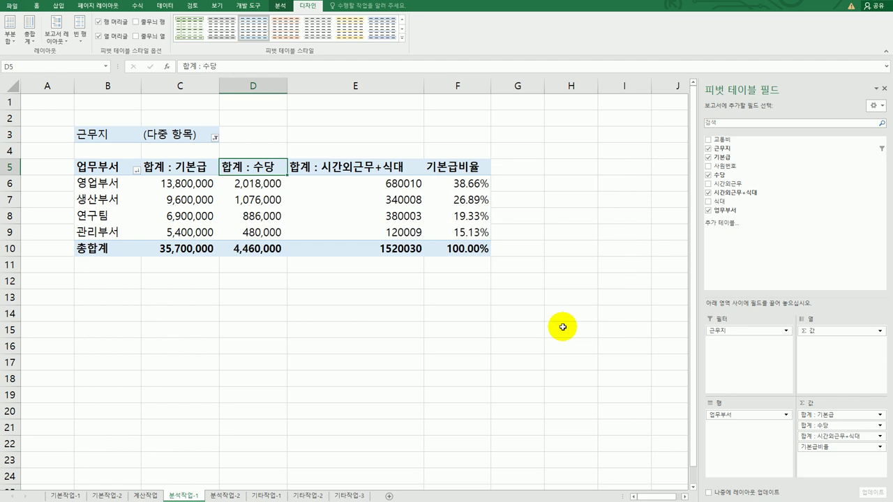
Set the number format of the 합계 : 시간외근무+식대 field to Number (숫자) with the 1000 separator.
click(348, 168)
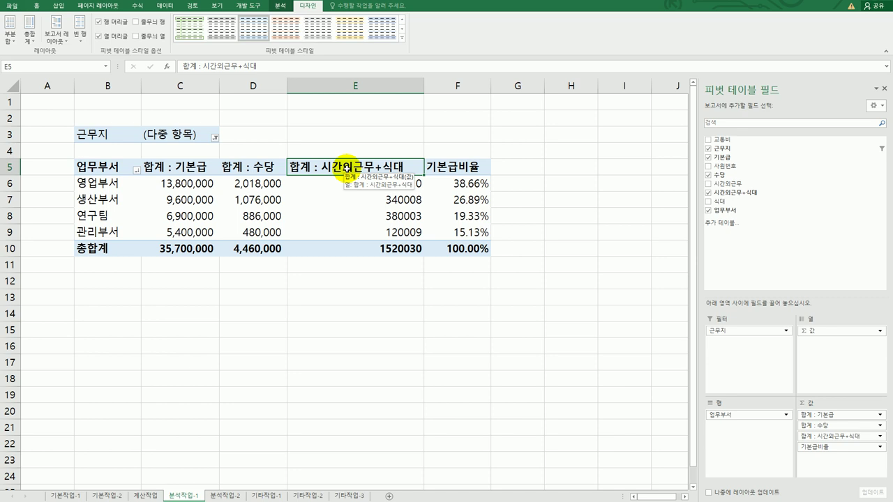
double_click(351, 170)
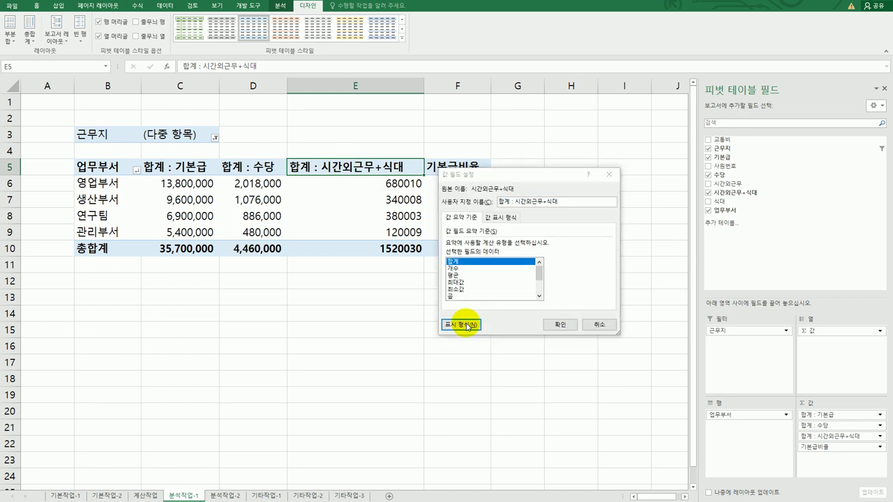
click(463, 325)
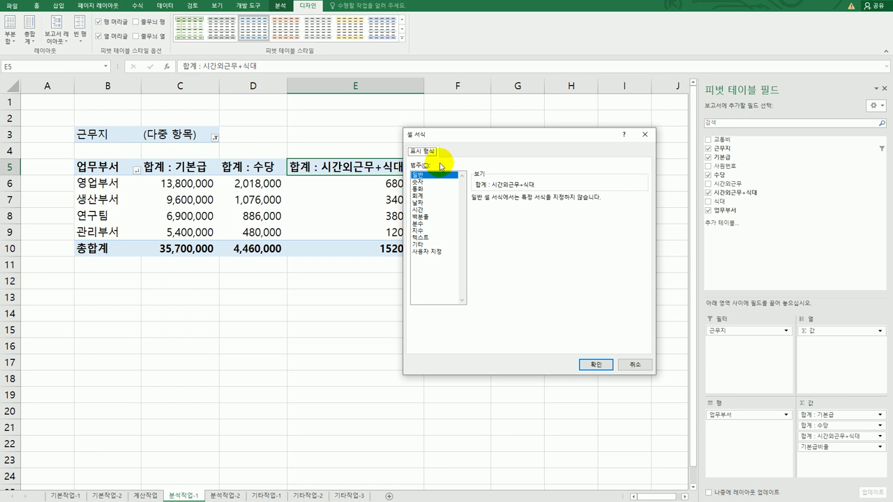
click(418, 181)
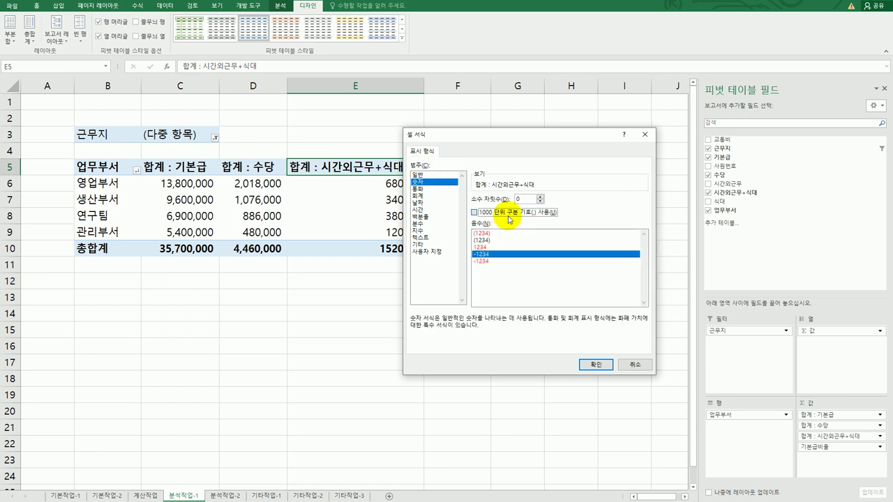
click(594, 364)
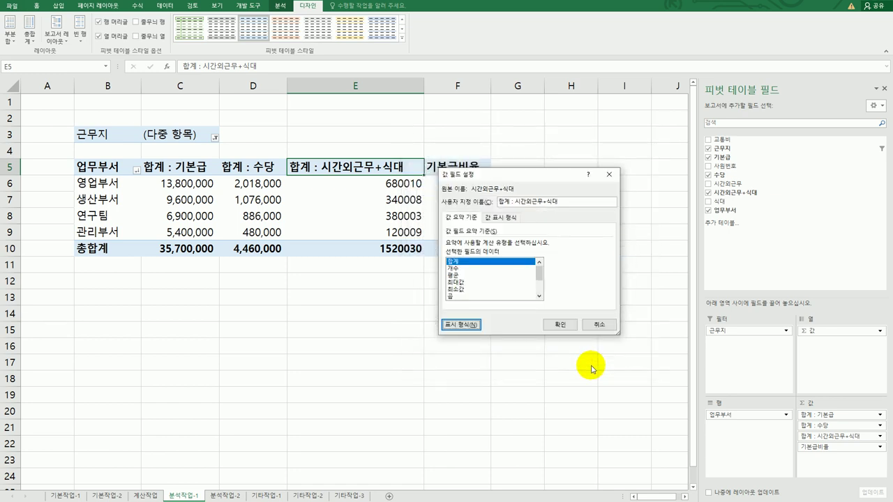
click(559, 326)
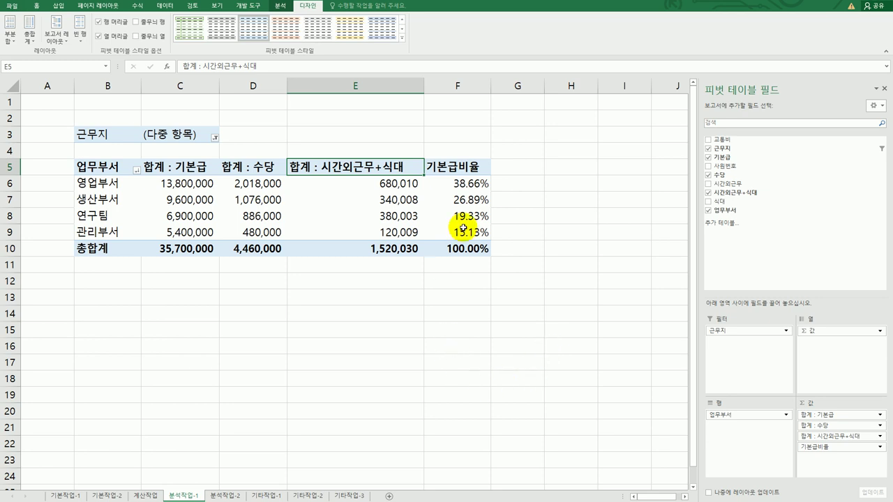
Apply the green pivot table style from the second row of the Medium (보통) group.
click(364, 216)
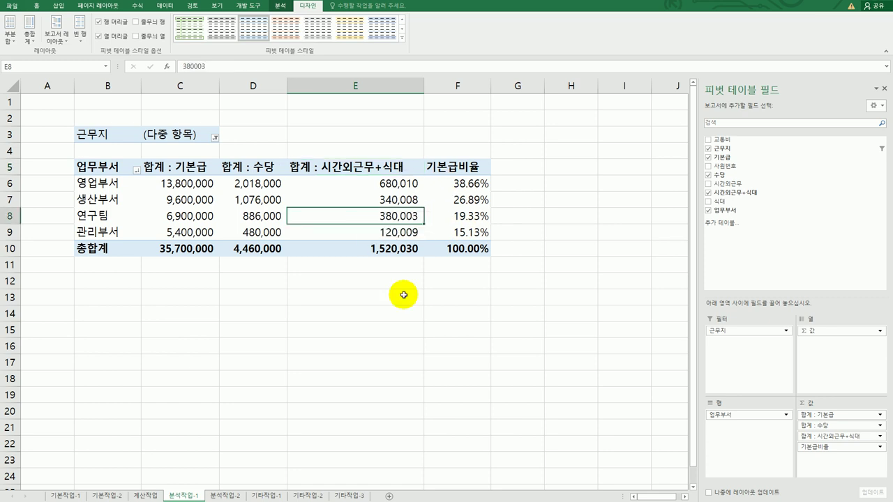
click(402, 37)
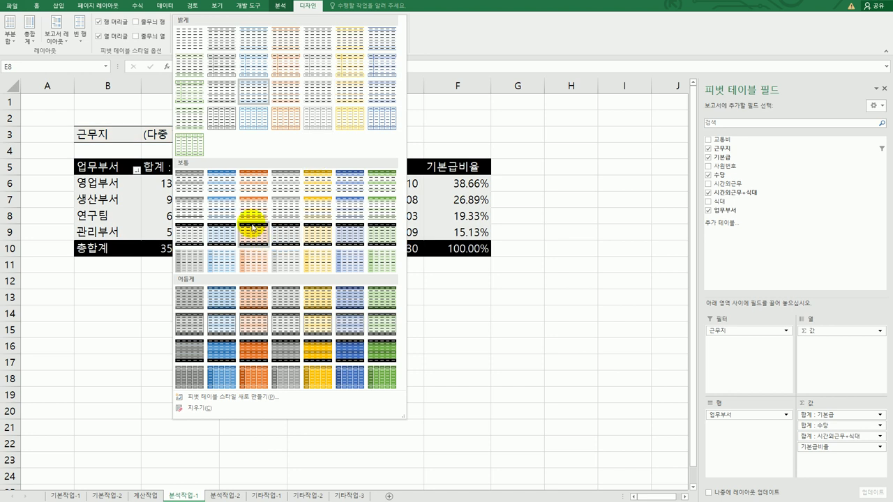
click(370, 213)
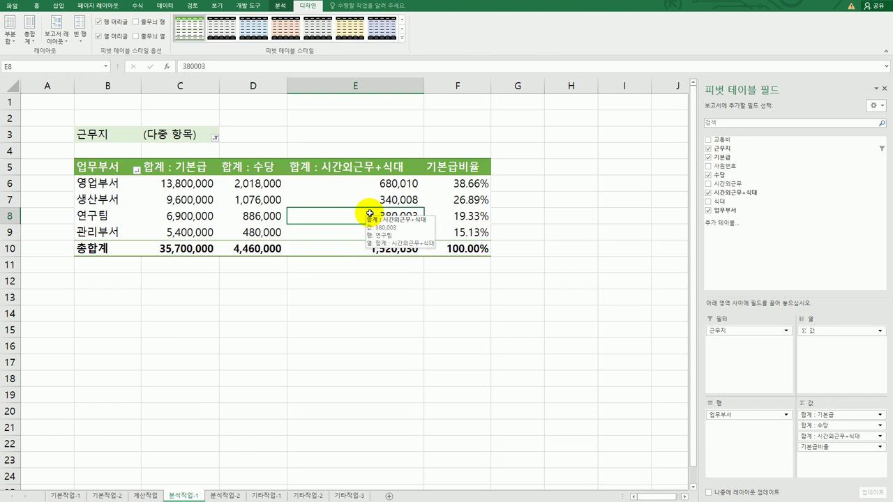
Enable merging and centering of cells with labels (레이블이 있는 셀 병합 및 가운데 맞춤) in the pivot table options.
click(458, 169)
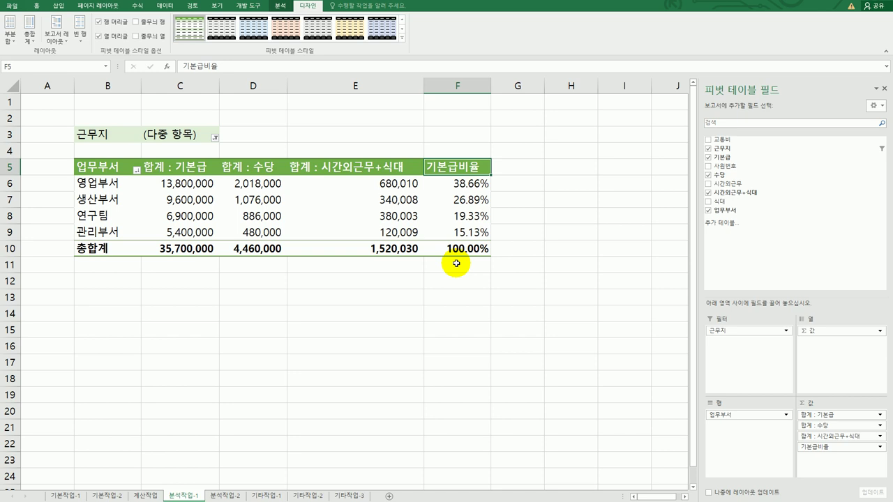
click(278, 7)
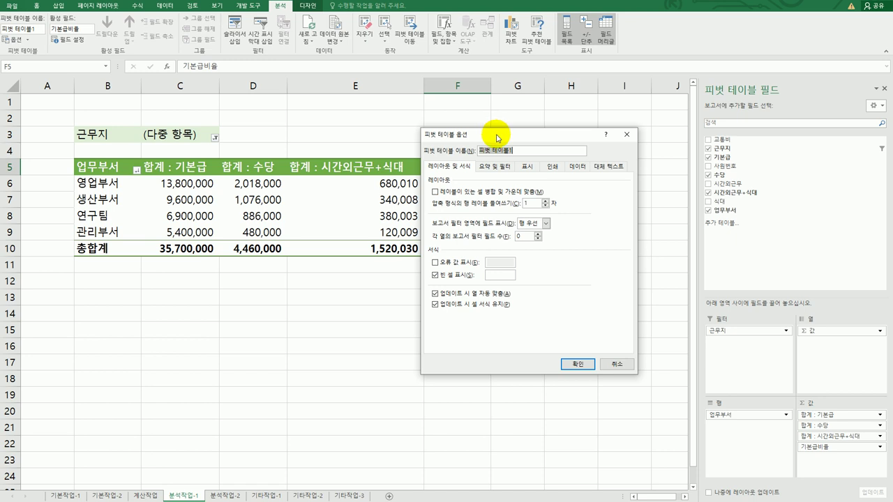
drag(495, 133, 415, 121)
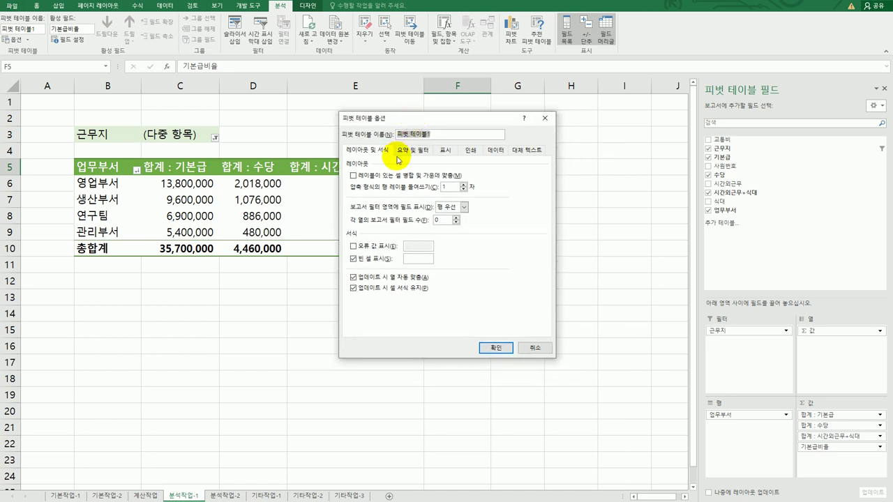
click(398, 179)
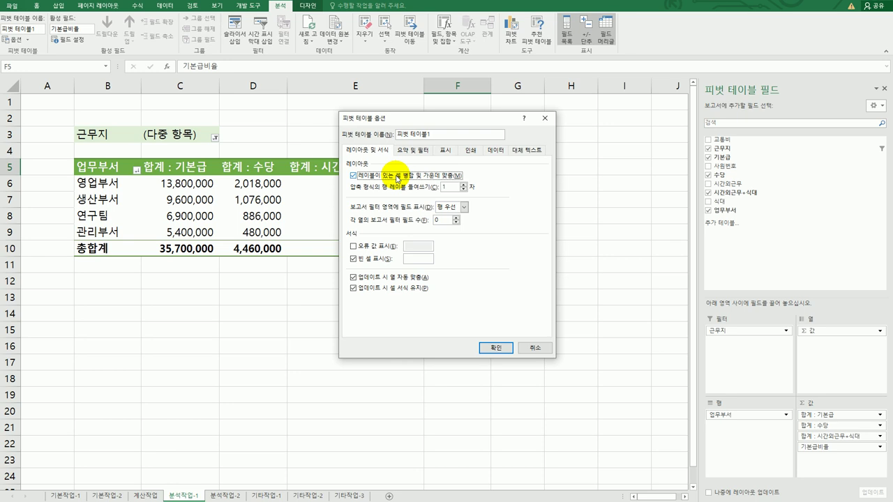
click(495, 348)
click(563, 340)
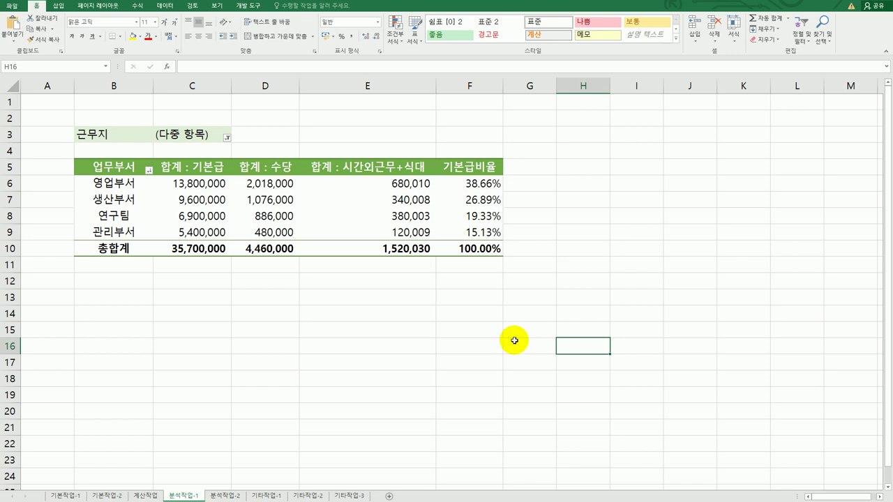
Switch to the 분석작업-2 worksheet.
click(462, 346)
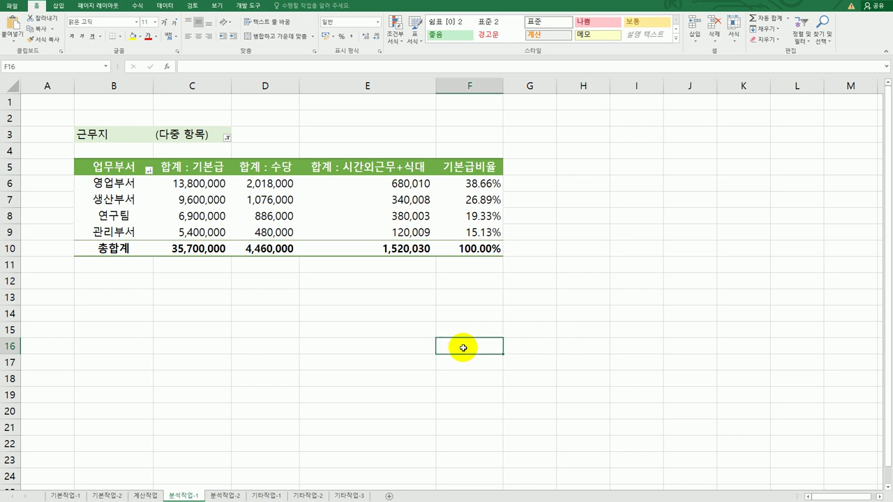
click(225, 496)
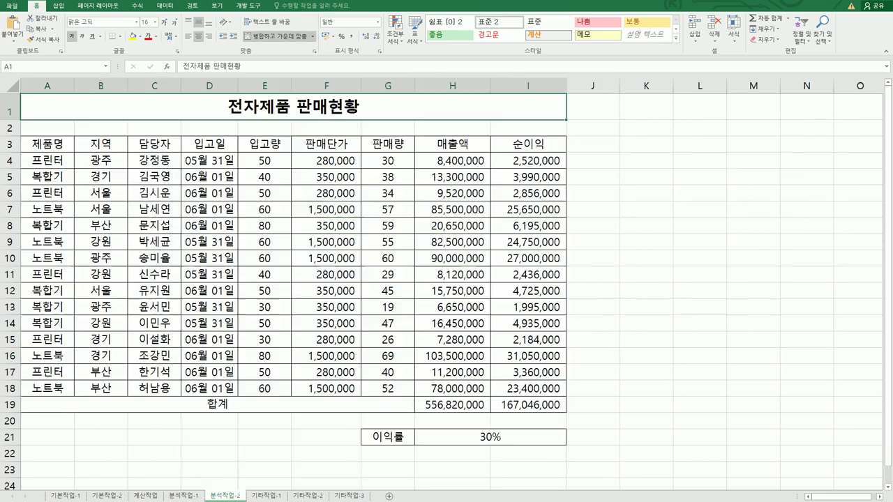
Define the name 이익률 for the merged profit-rate cell H21.
click(603, 370)
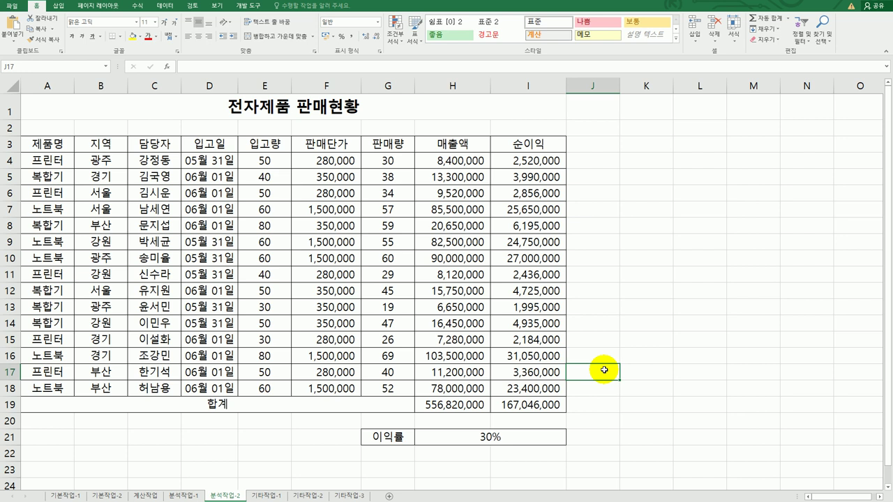
click(441, 441)
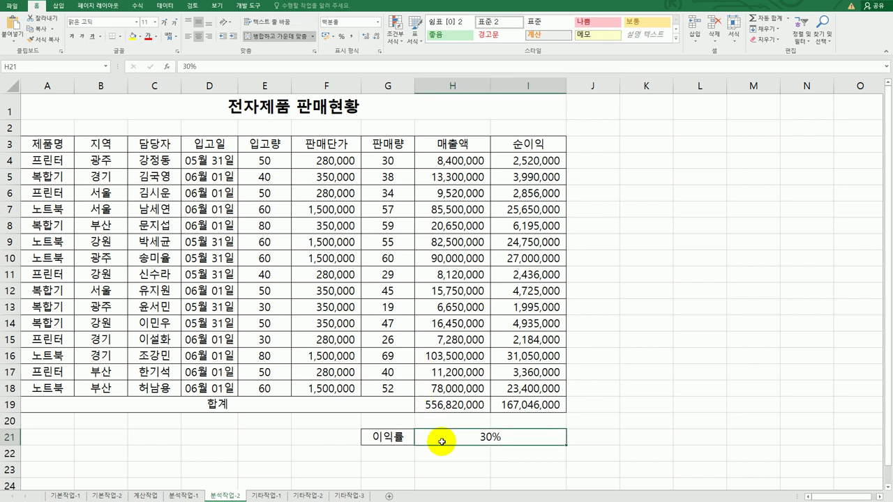
click(60, 67)
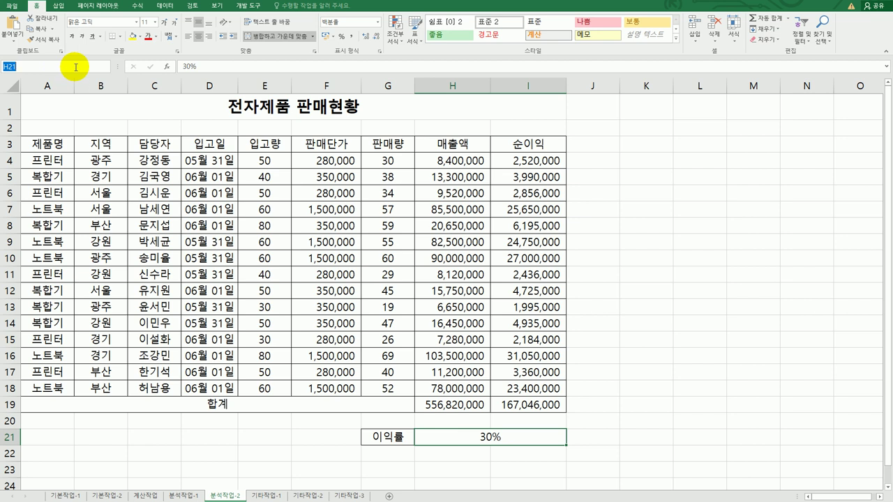
text(이익률)
key(Return)
Define the name 순이익 for the net profit total in cell I19.
click(498, 405)
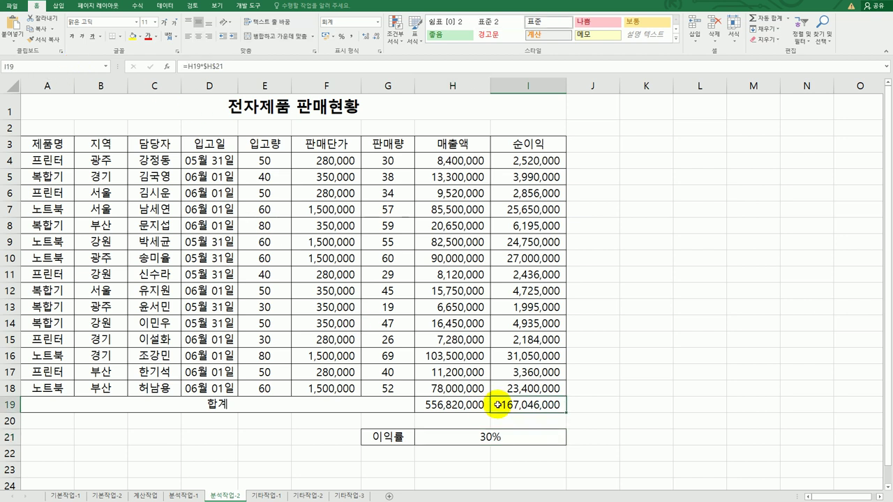
click(38, 66)
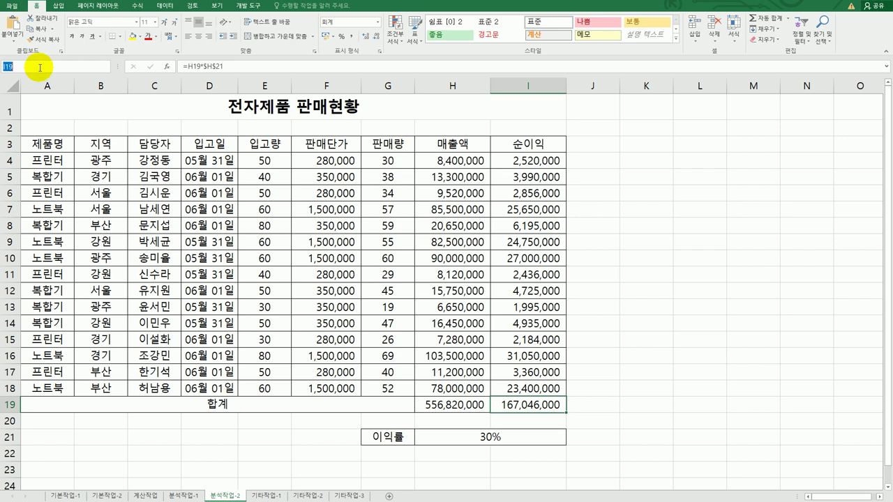
text(순이익)
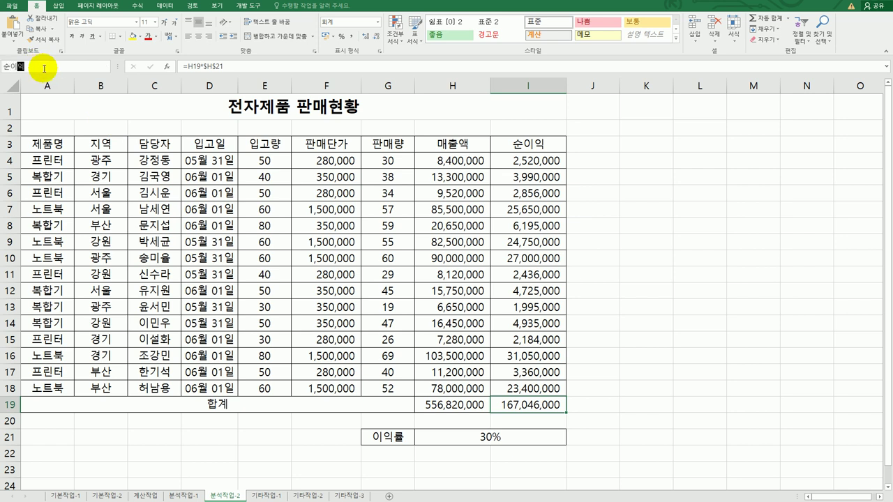
key(Return)
Try to replace the name of cell I19 with 순이익합계.
click(618, 410)
click(533, 408)
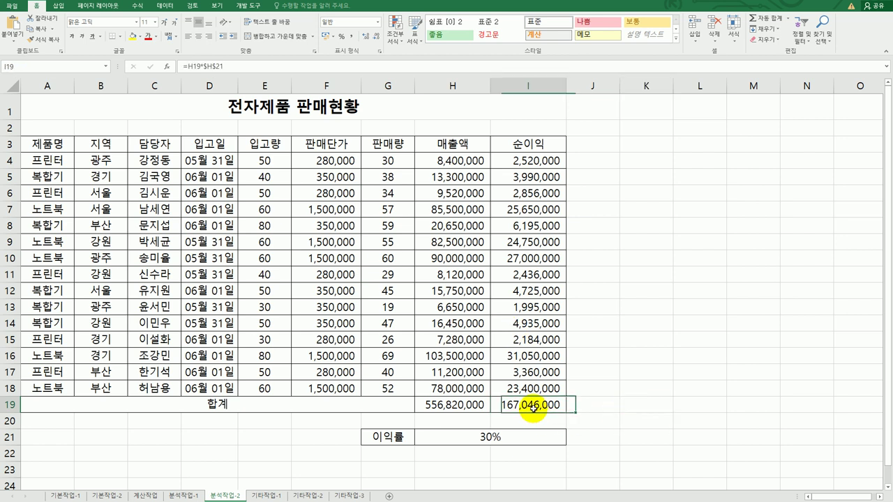
click(35, 67)
text(순이익합계)
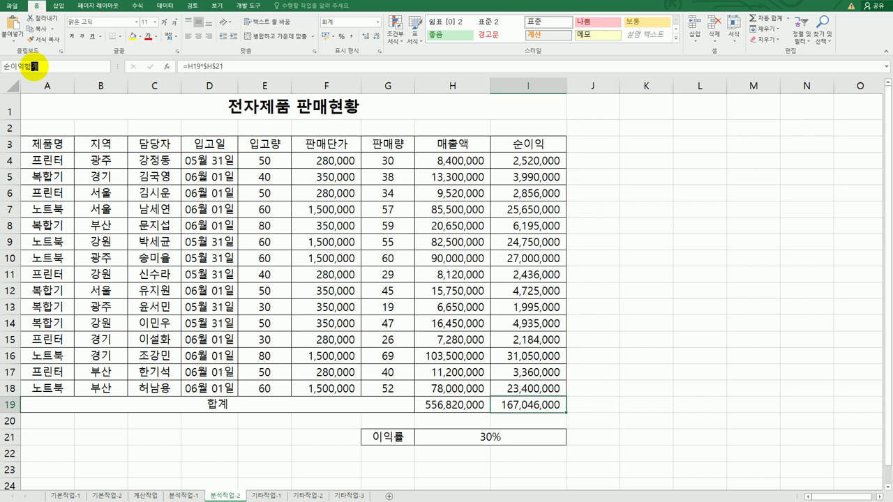
key(Escape)
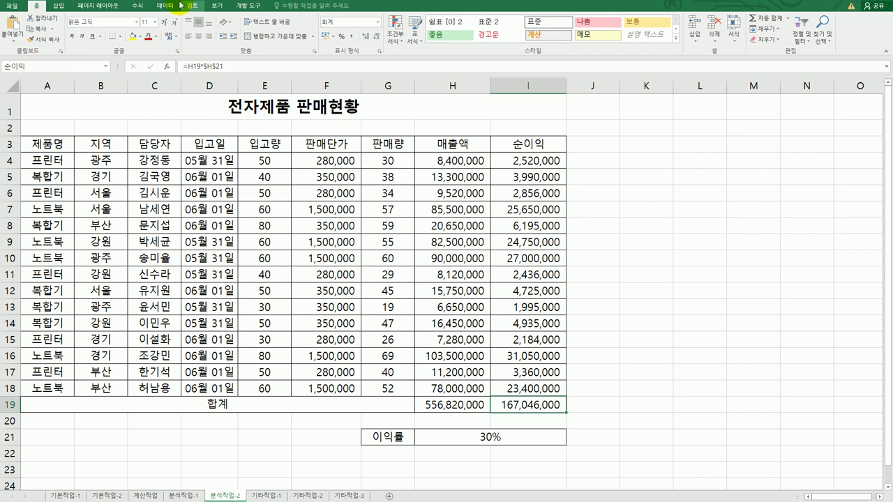
Delete the defined names 순이익합계 and 순이익 in the Name Manager (이름 관리자).
click(143, 8)
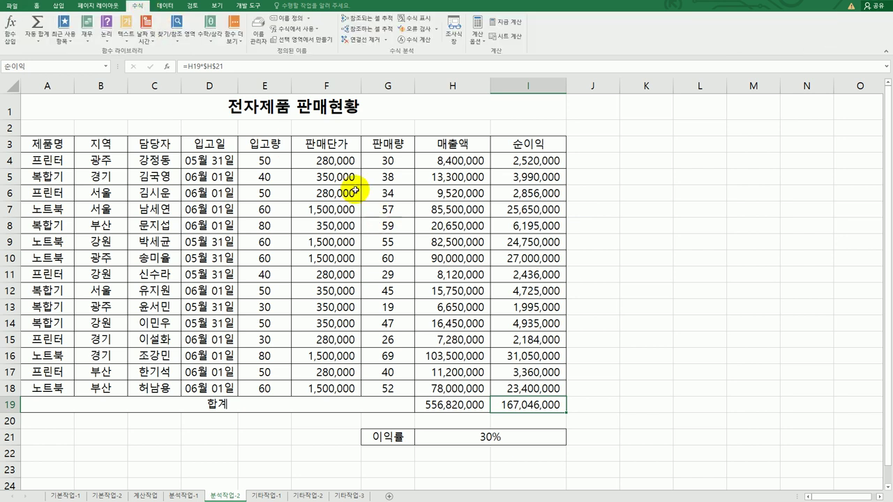
click(258, 31)
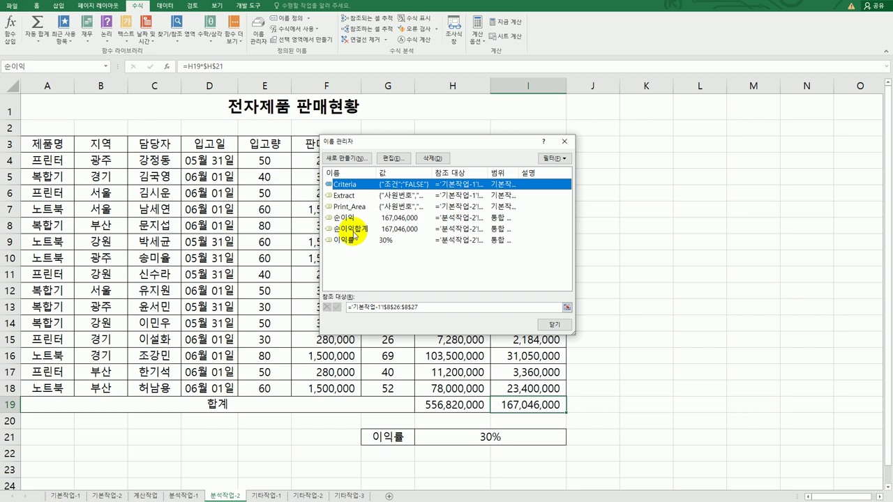
click(353, 228)
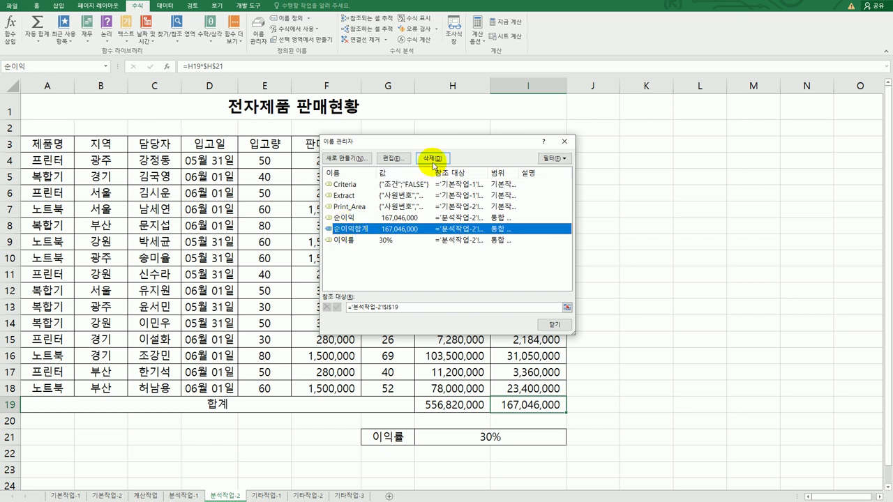
click(433, 158)
click(567, 442)
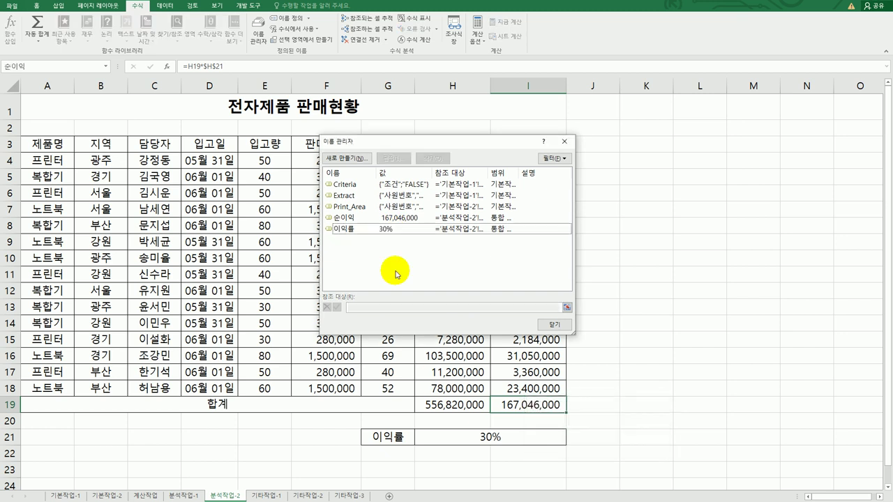
click(362, 224)
click(436, 159)
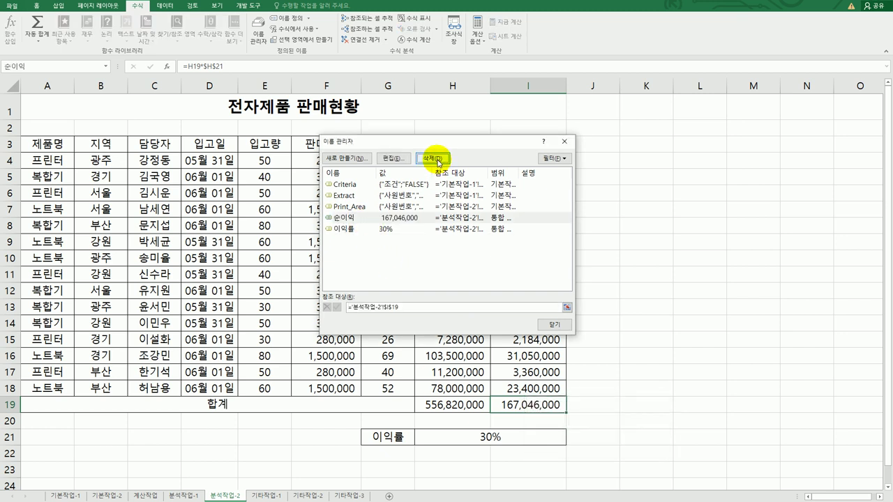
click(567, 441)
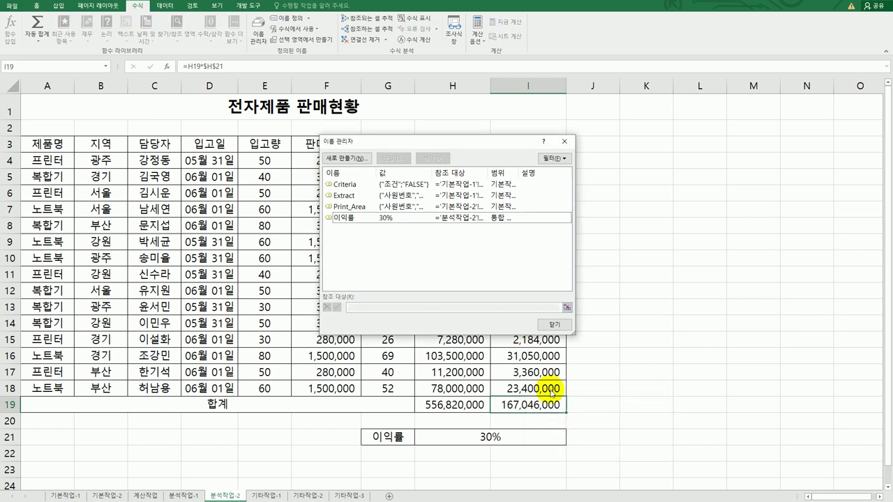
click(552, 325)
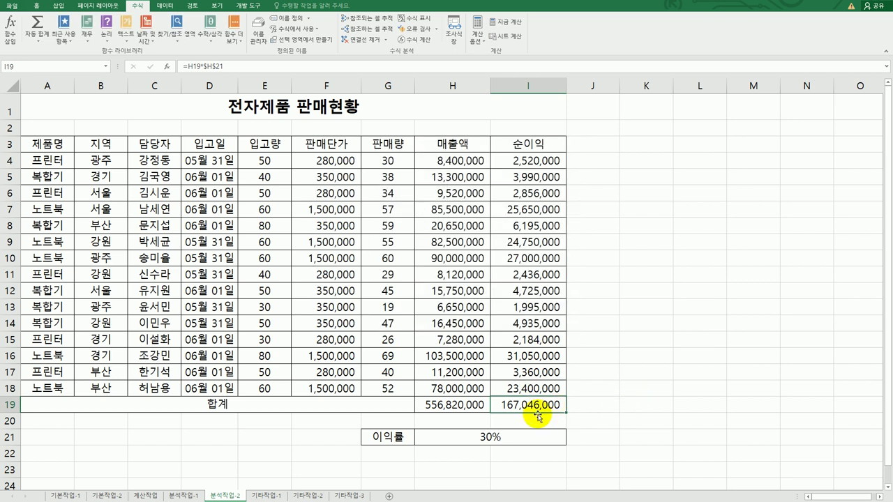
Define the name 순이익합계 for the net profit total in cell I19.
click(66, 67)
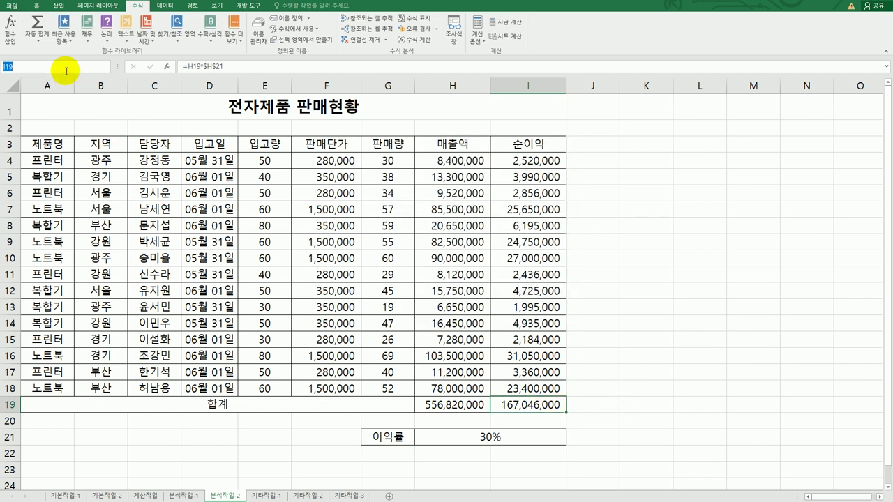
text(순이익합)
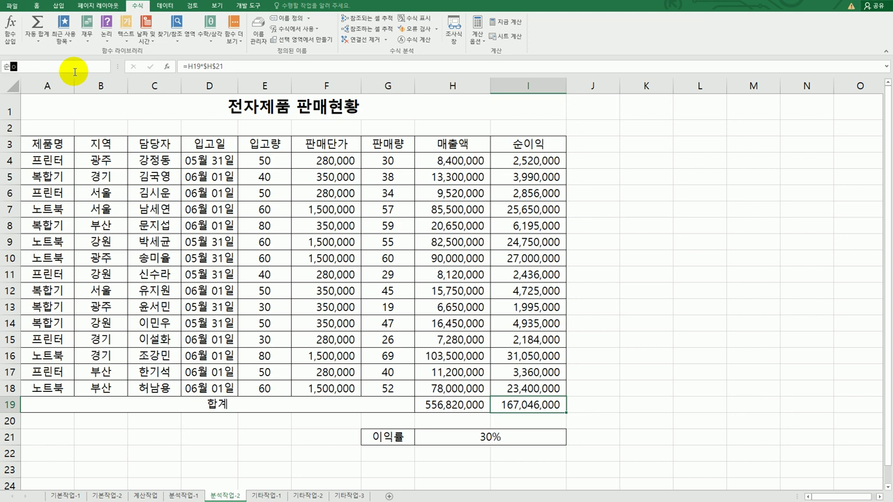
text(계)
key(Return)
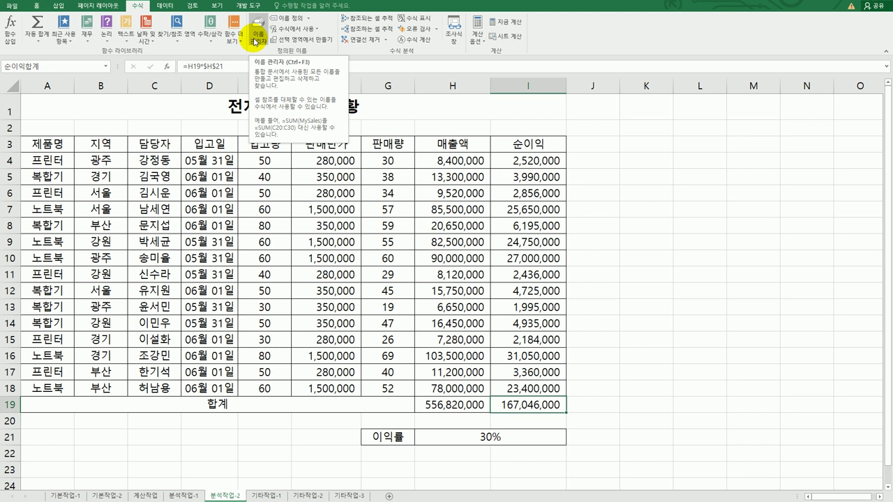
Start a new scenario for cell H21 in the Scenario Manager (시나리오 관리자) and clear its default description.
click(461, 438)
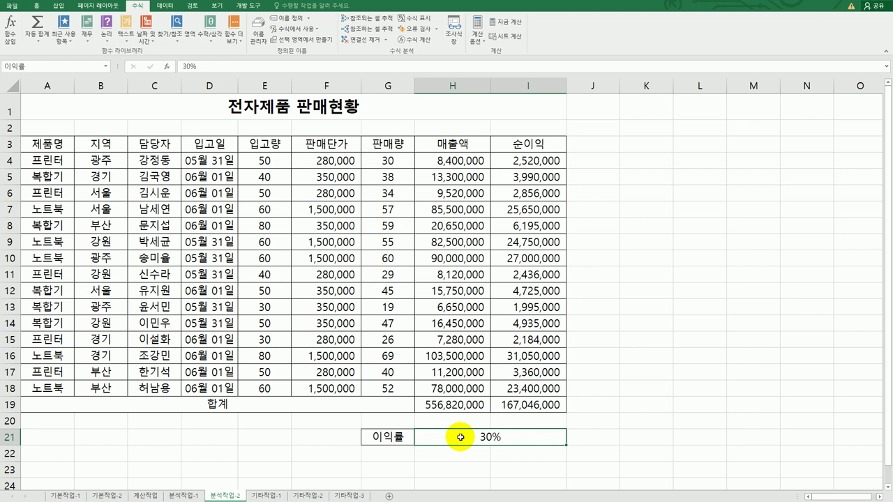
click(164, 6)
click(546, 38)
click(568, 51)
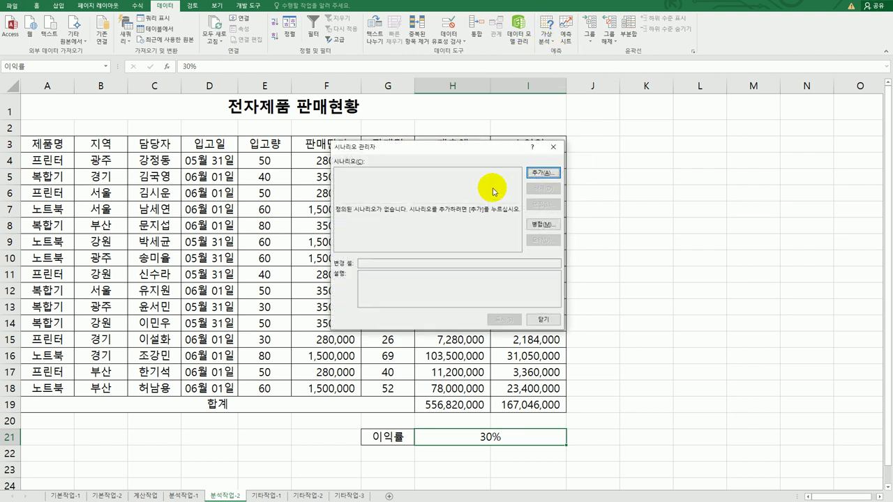
click(537, 172)
click(450, 241)
key(ctrl+a)
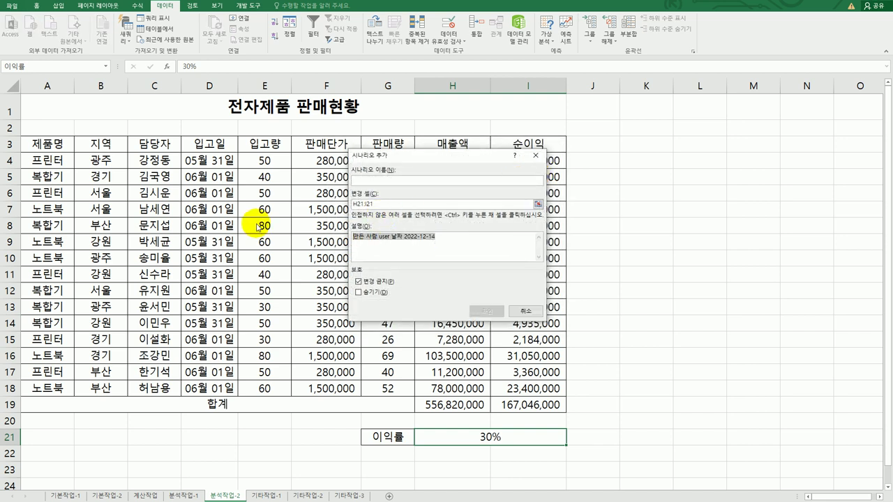
key(Delete)
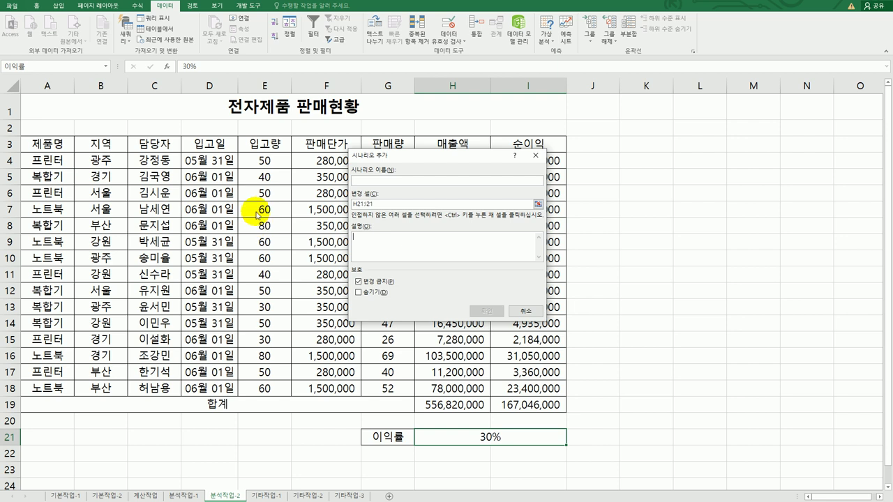
Name the scenario 이익률증가, use H21 as its changing cell, and add it with an 이익률 value of 35%.
click(368, 182)
text(이익증가)
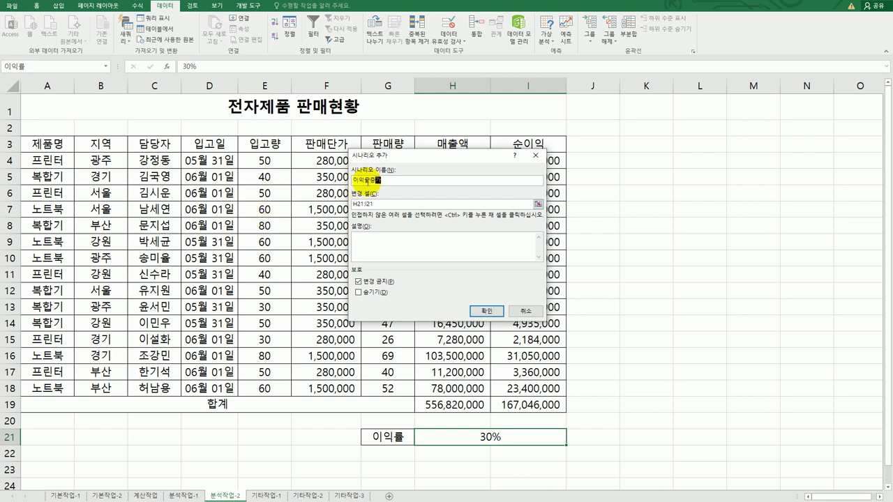
key(Tab)
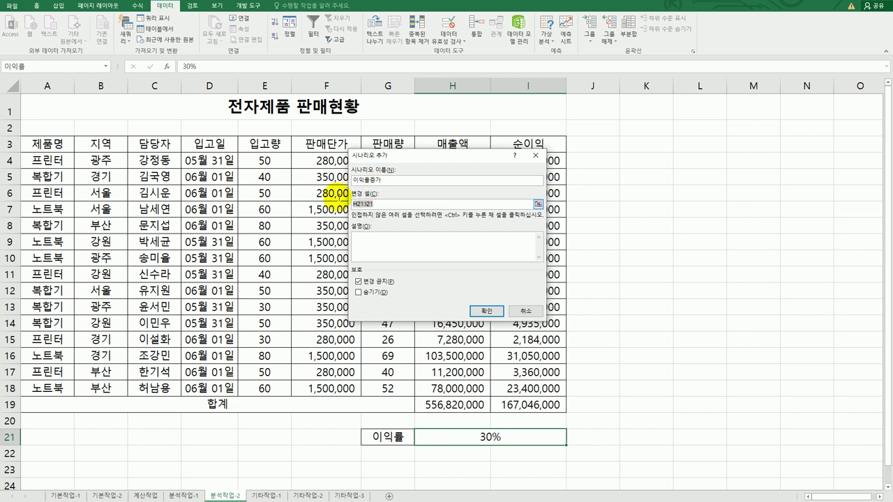
click(473, 442)
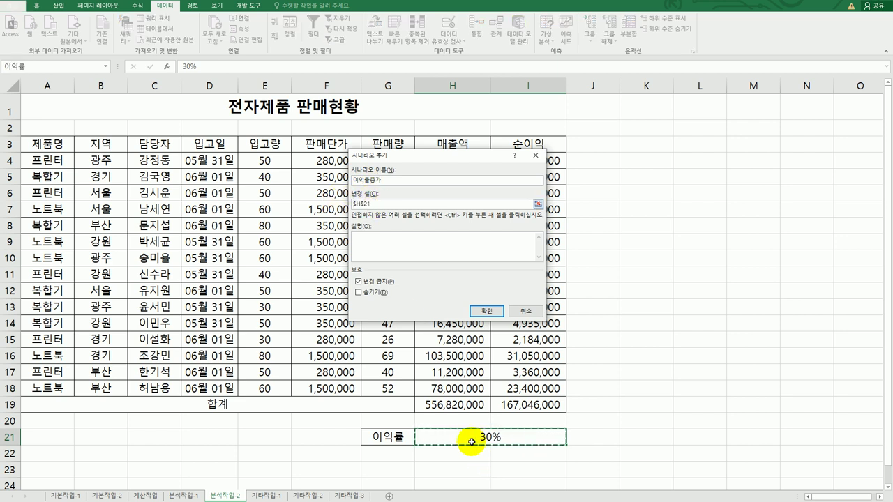
click(487, 311)
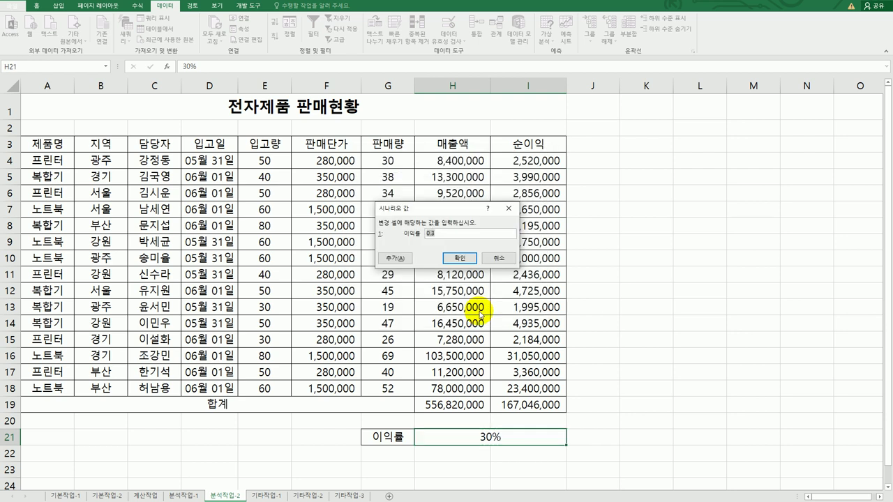
text(35%)
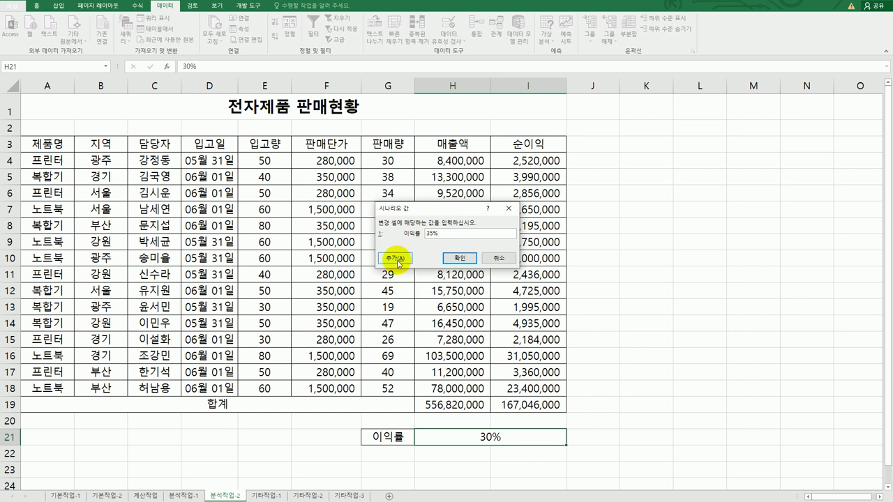
click(395, 258)
Create a second scenario named 이익률감소 for H21 with an empty description and an 이익률 value of 25%.
click(456, 237)
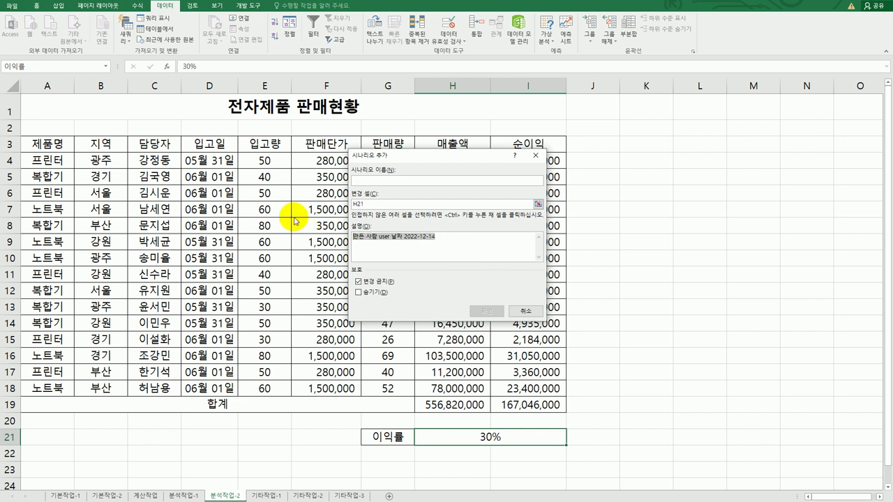
key(ctrl+a)
key(Delete)
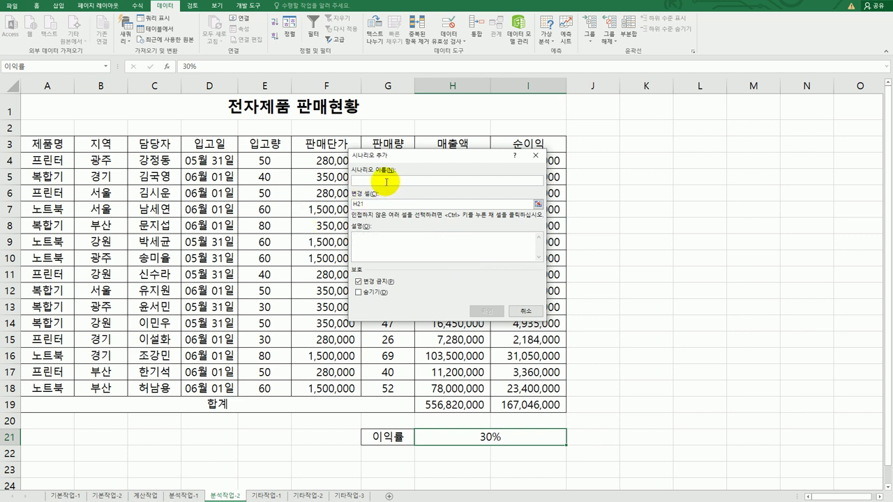
text(이익률감소)
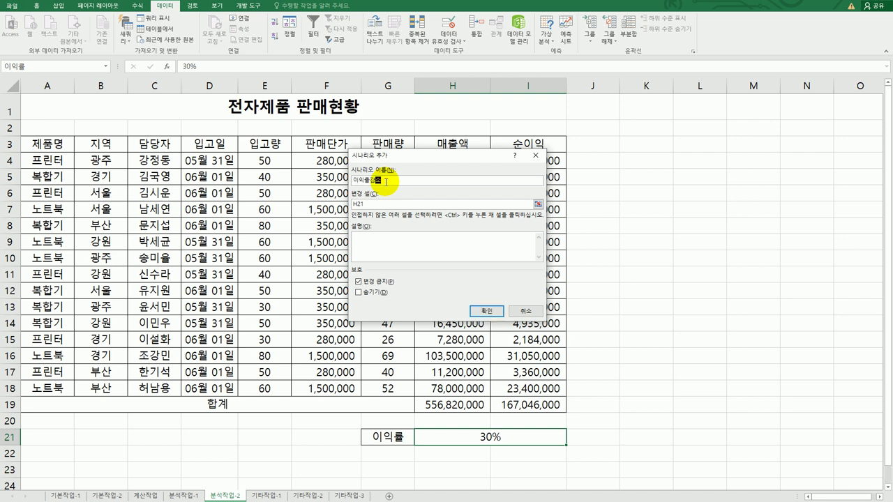
key(Tab)
click(474, 313)
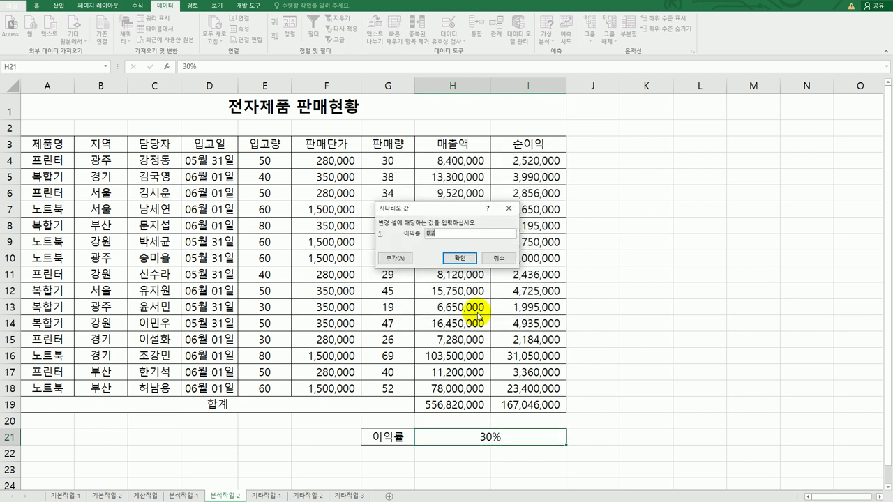
text(25%)
click(459, 258)
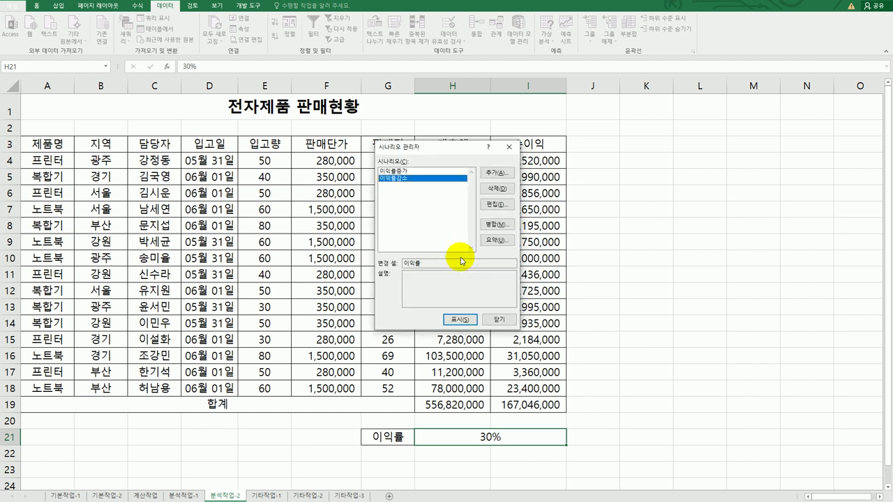
Generate a scenario summary report (시나리오 요약) with the net profit total in I19 as the result cell.
click(495, 239)
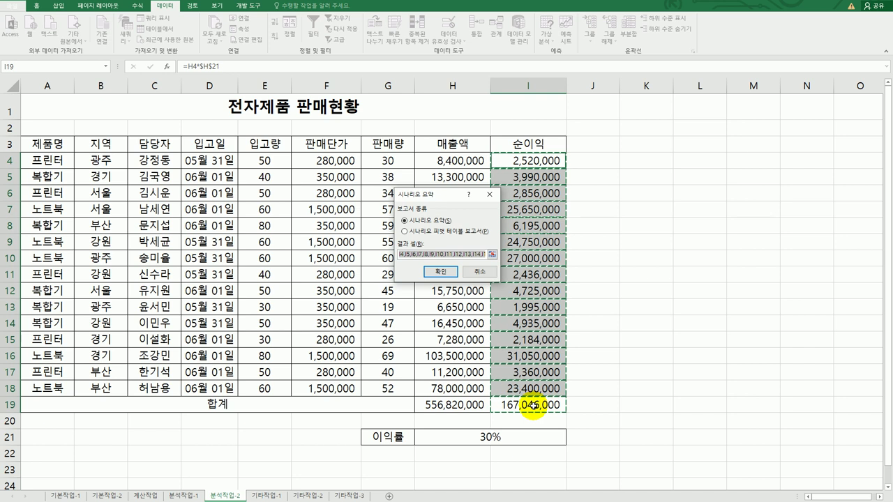
click(532, 406)
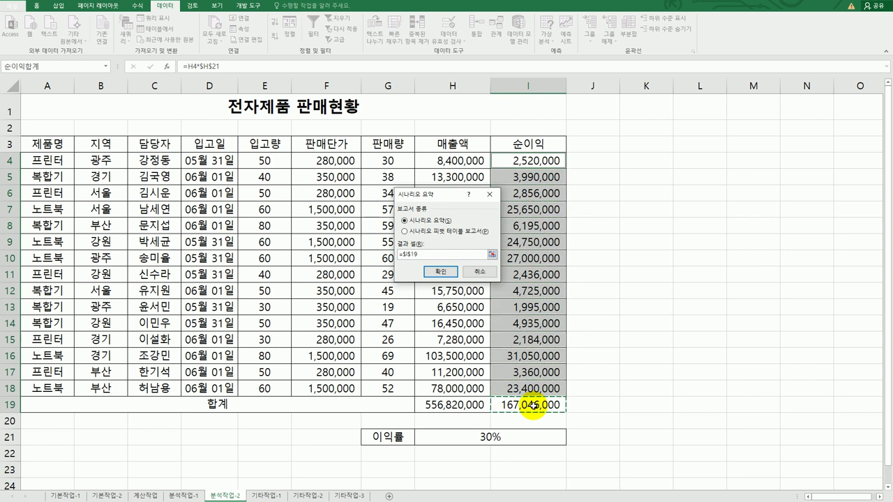
click(440, 272)
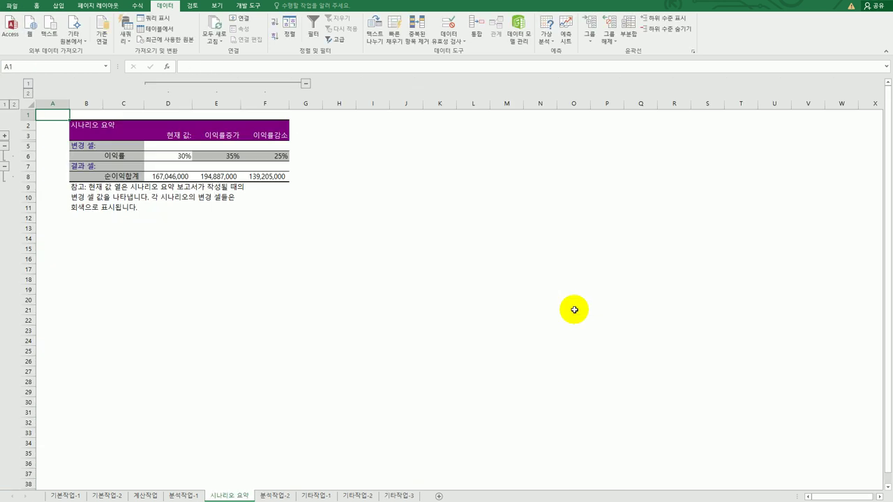
Review the current, 이익률증가 and 이익률감소 values of 이익률 on the 시나리오 요약 sheet.
click(275, 495)
click(232, 496)
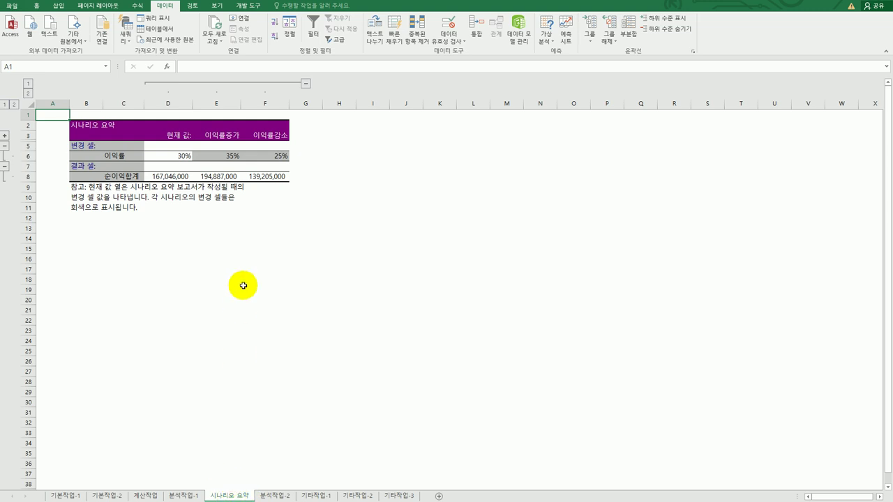
click(186, 158)
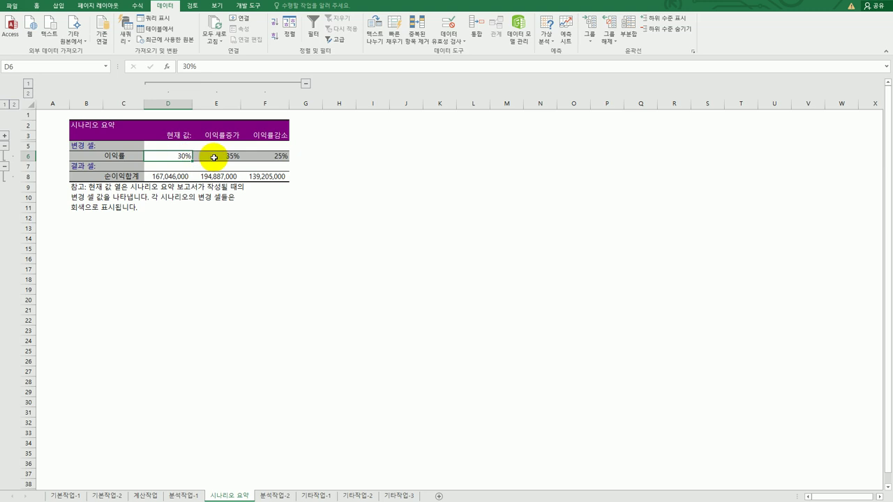
click(213, 159)
click(271, 159)
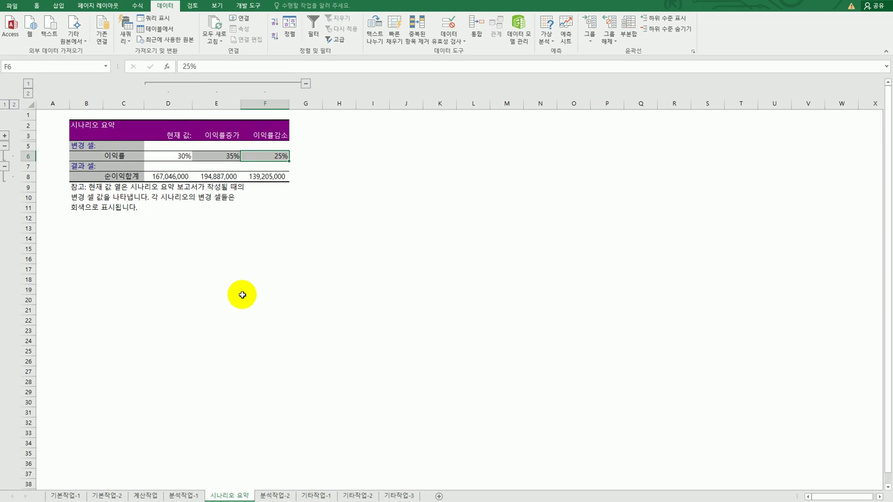
In the chart on the 기타작업-1 sheet, delete the 기술부 series and place the legend below the plot (아래쪽).
click(316, 496)
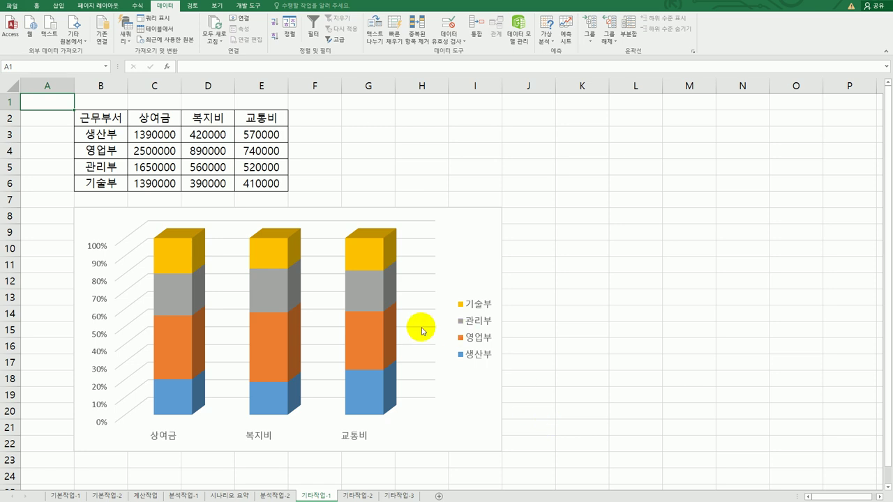
click(378, 258)
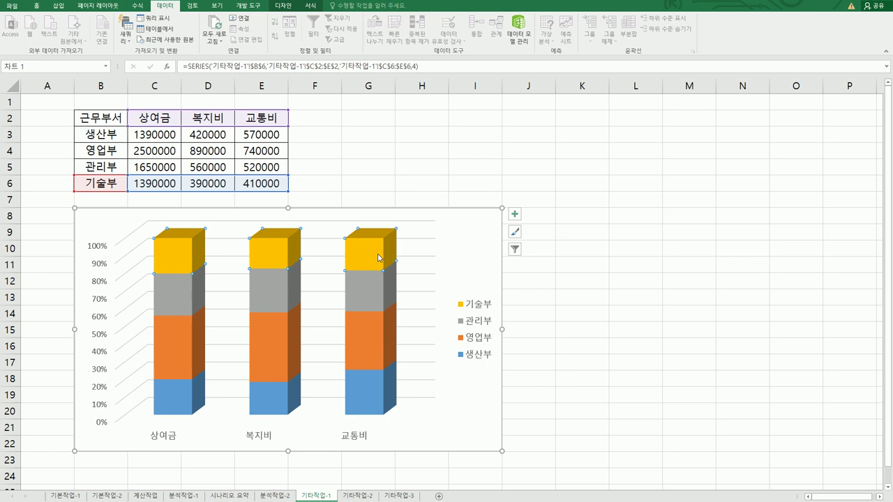
key(Delete)
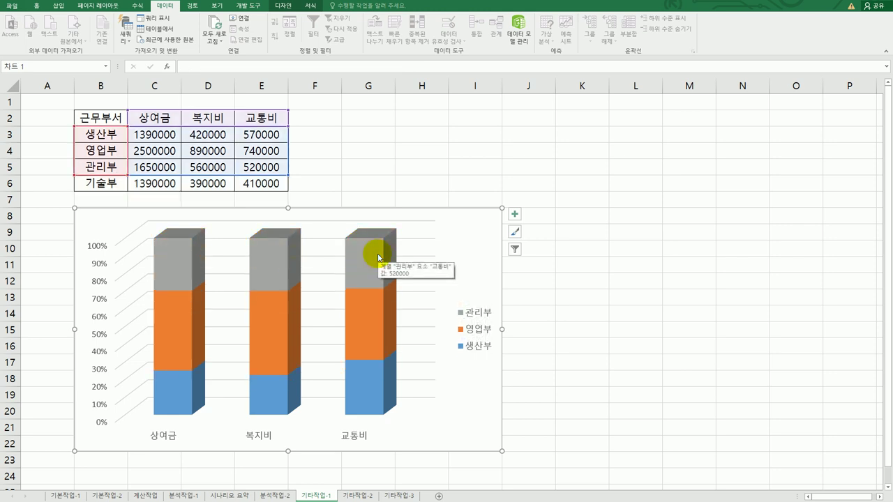
click(514, 215)
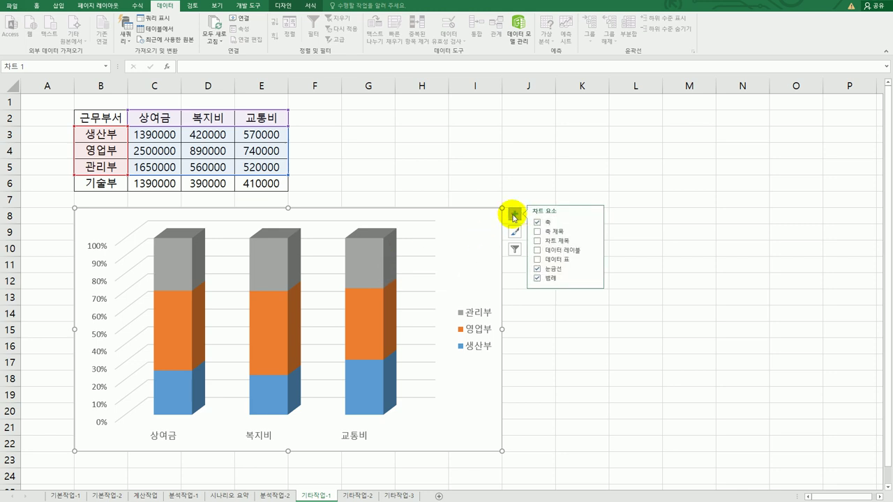
click(595, 278)
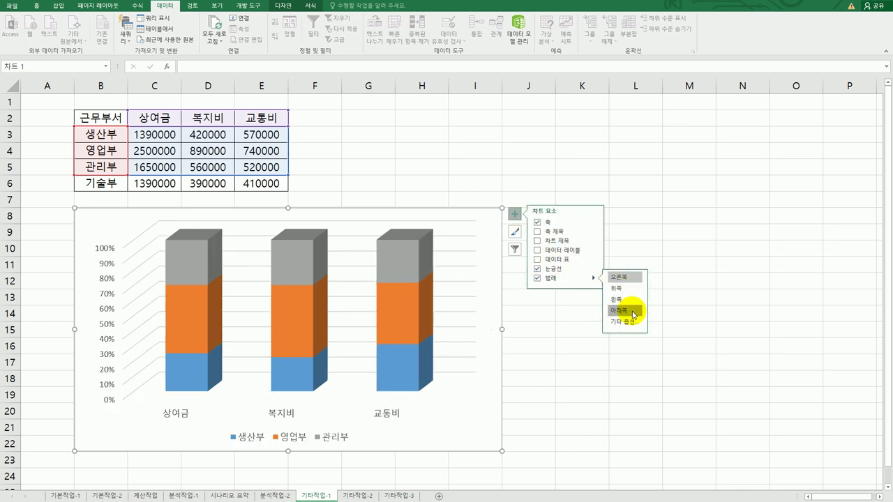
click(632, 311)
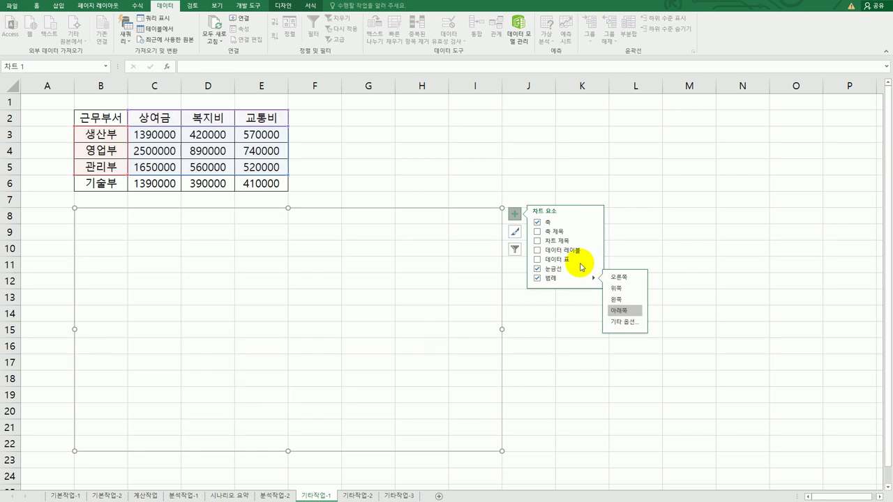
Add a chart title reading "근무부서별 상여금 외 현황".
click(540, 242)
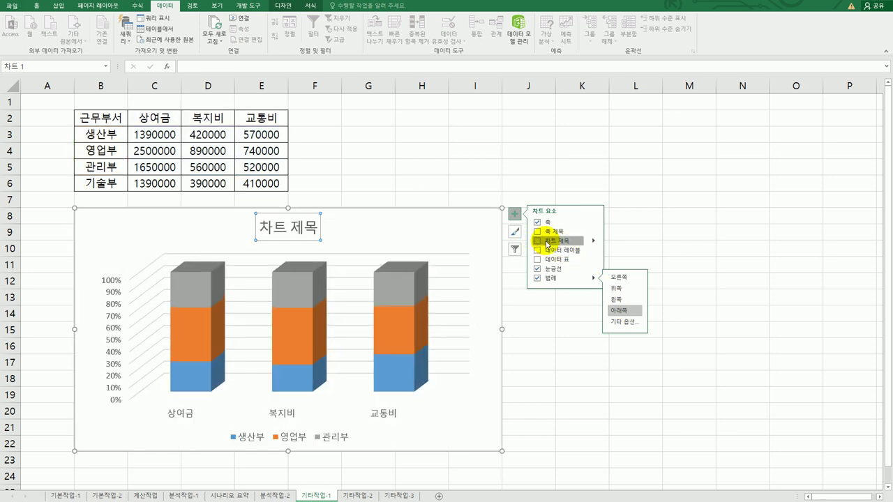
drag(260, 225, 318, 227)
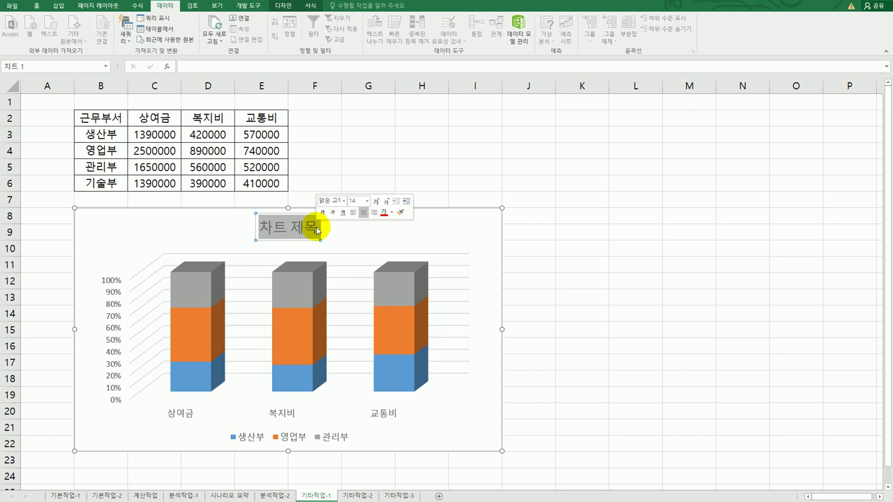
text(근무붓)
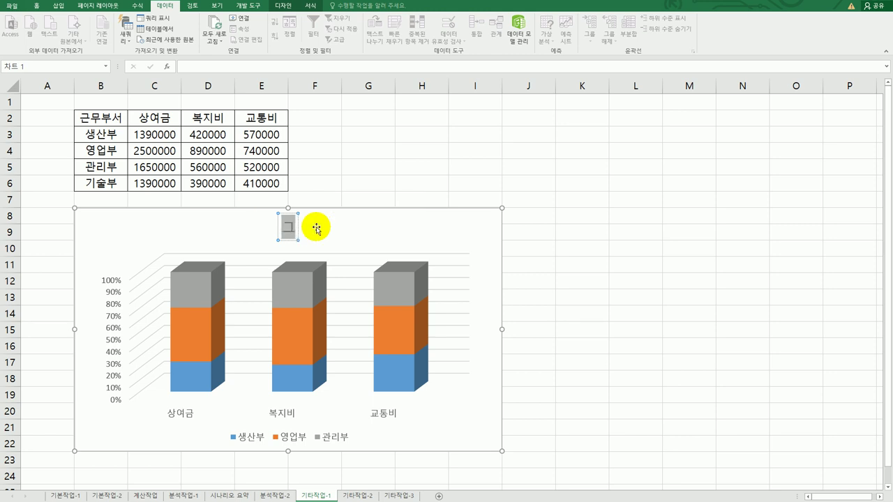
text(서별)
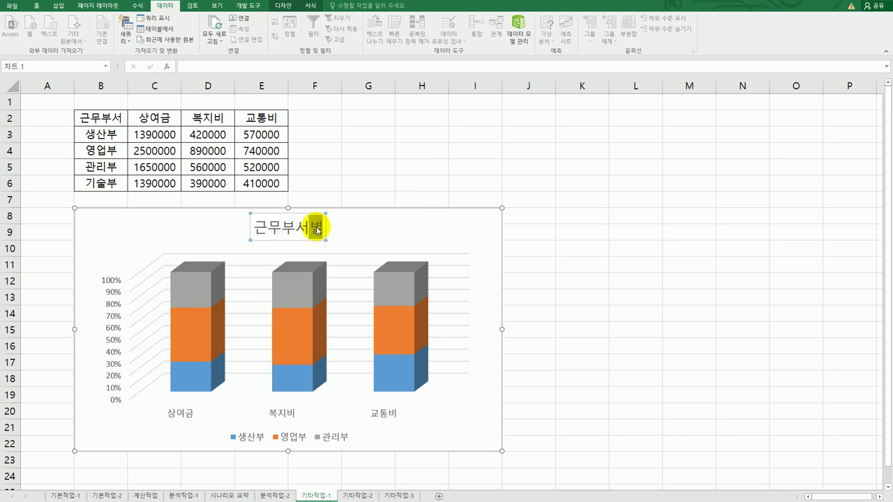
text( 상여)
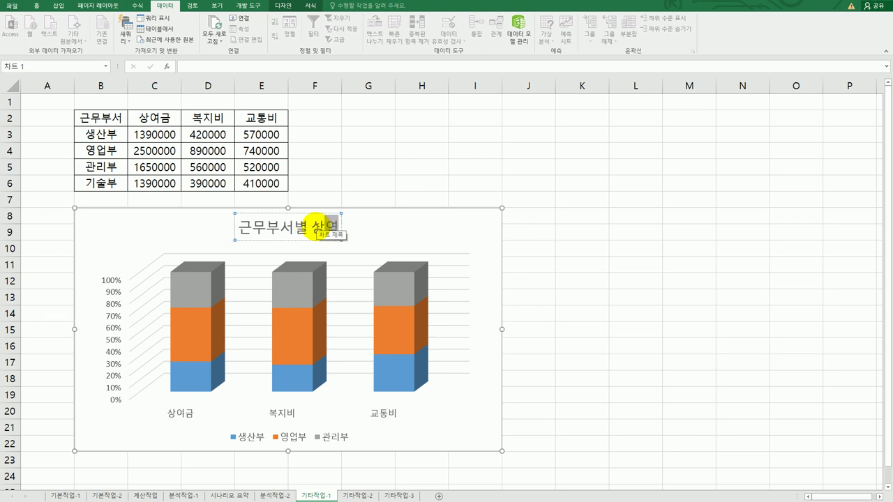
text(금 의 현황)
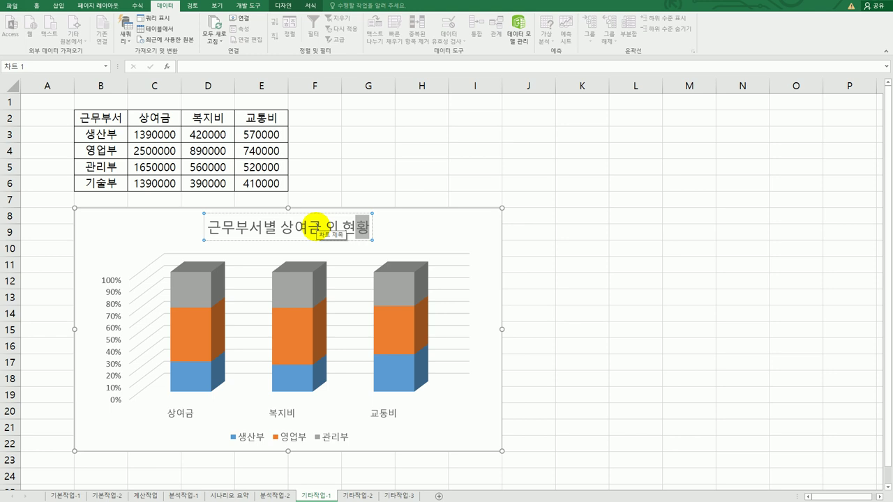
click(471, 229)
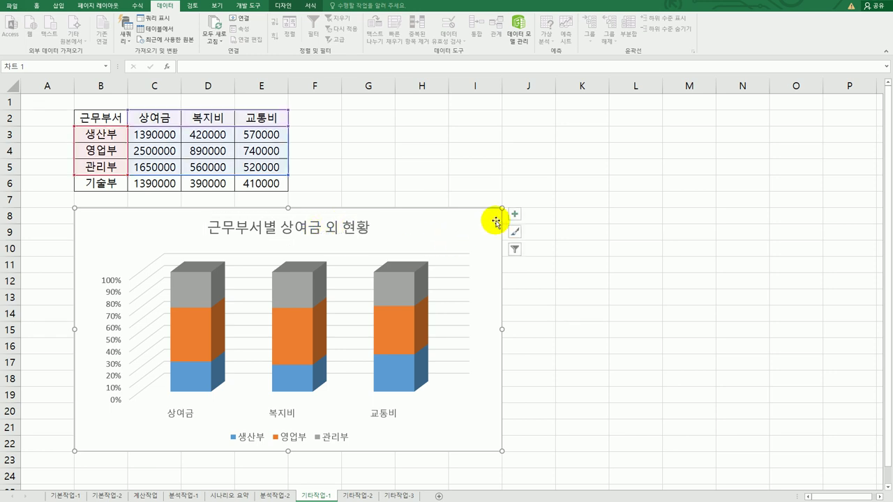
Add a primary vertical axis title (기본 세로) reading "백분율".
click(515, 215)
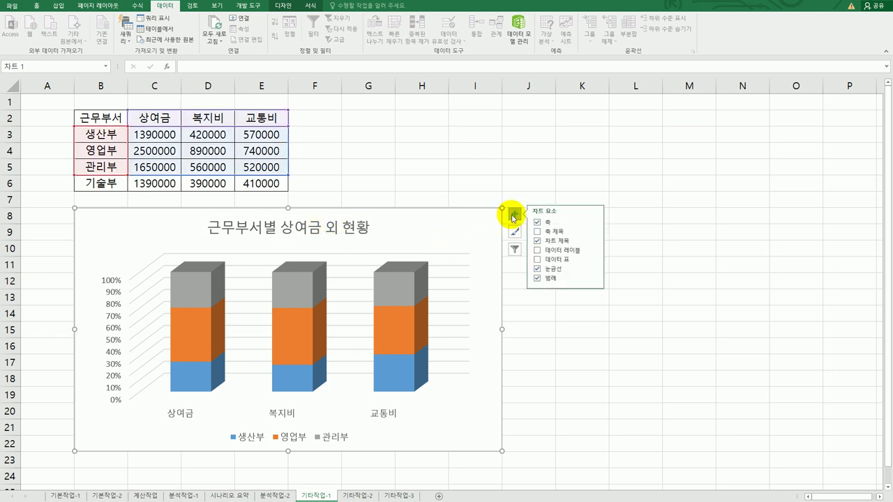
click(594, 231)
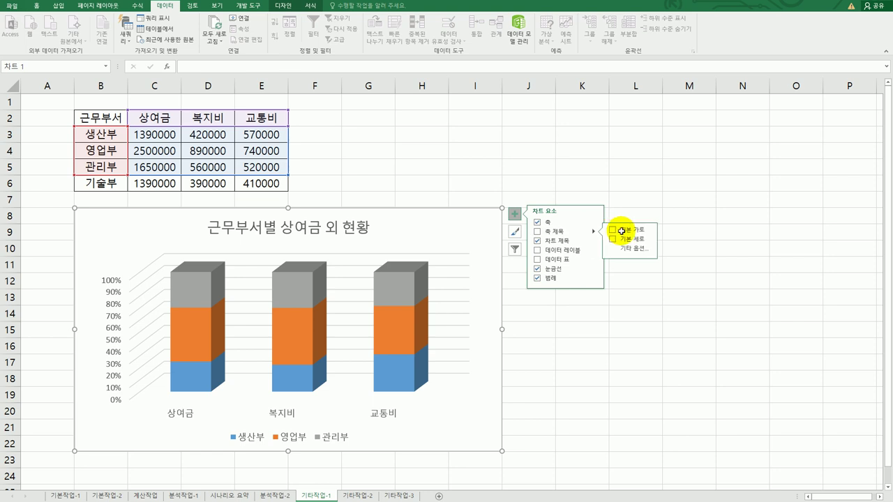
click(617, 238)
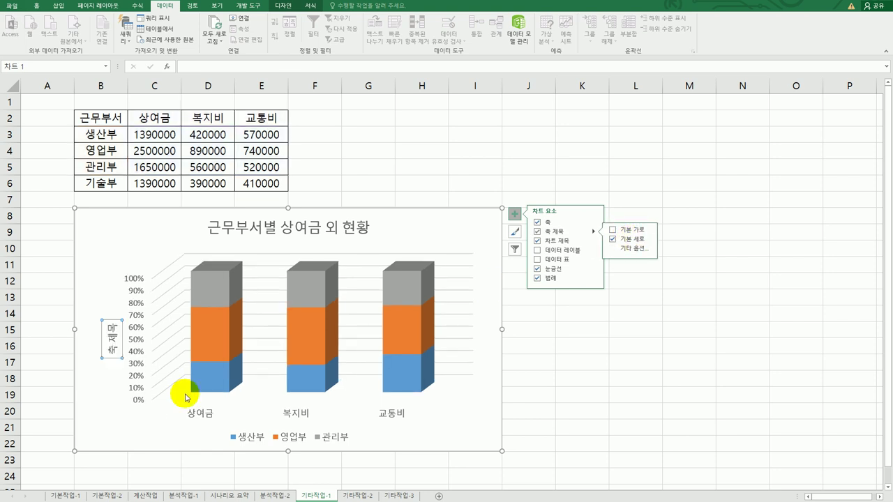
drag(108, 324, 112, 362)
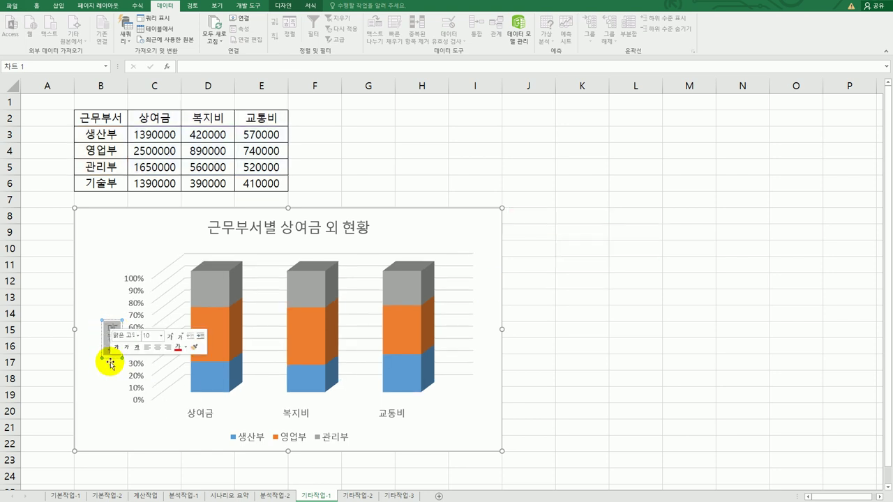
text(백분율)
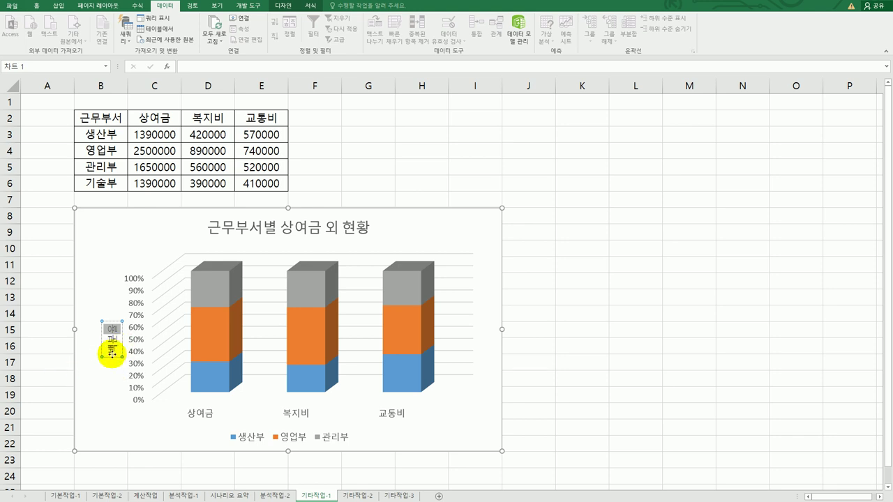
Set the text direction of the vertical axis title 백분율 to stacked (스택형).
right_click(113, 355)
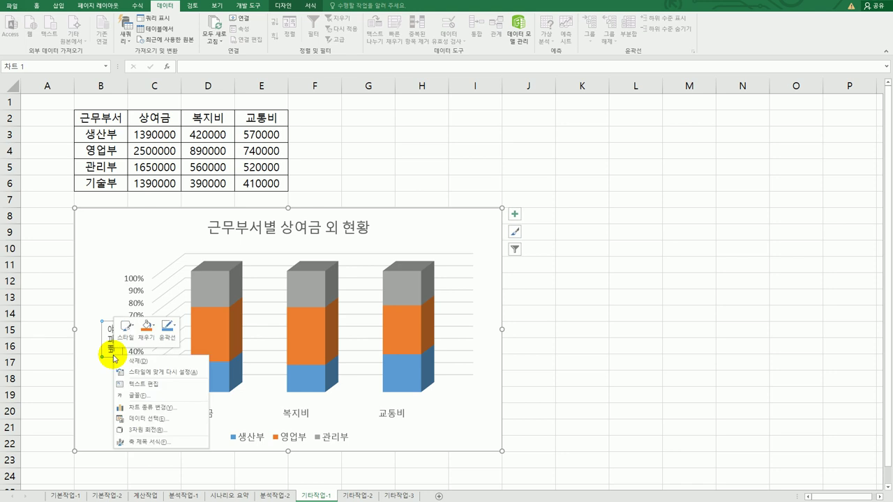
click(155, 441)
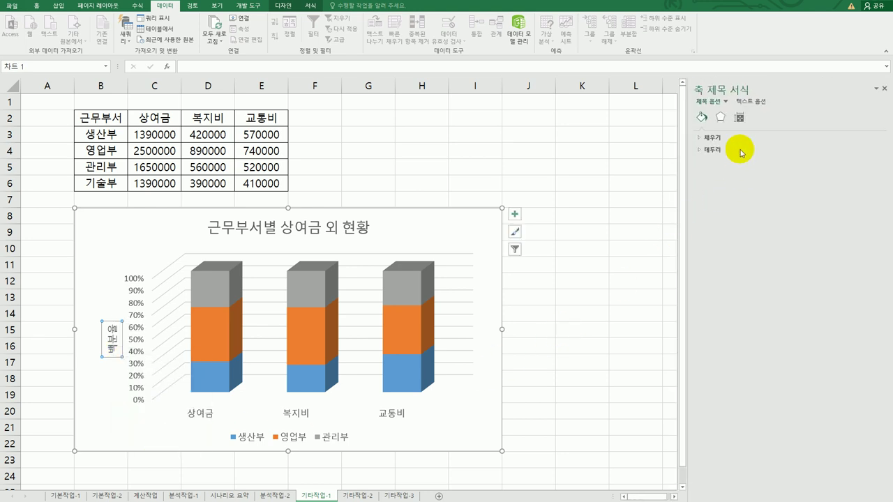
click(739, 120)
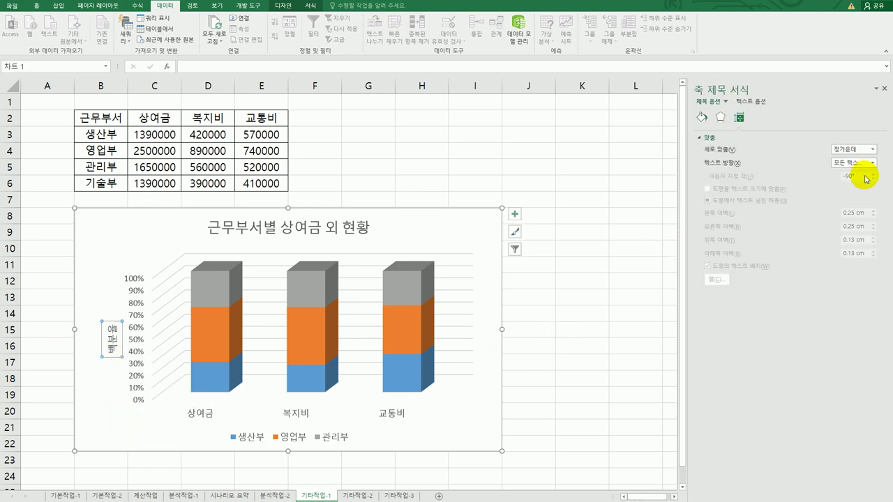
click(871, 163)
click(847, 209)
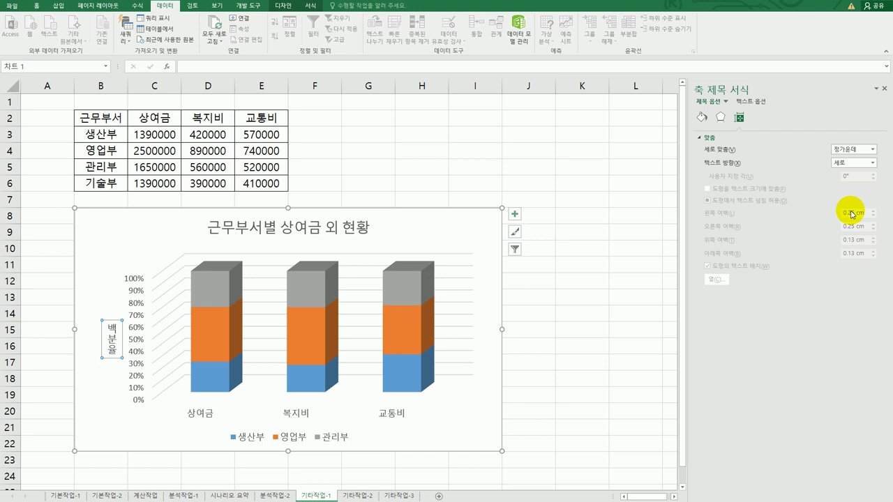
click(872, 162)
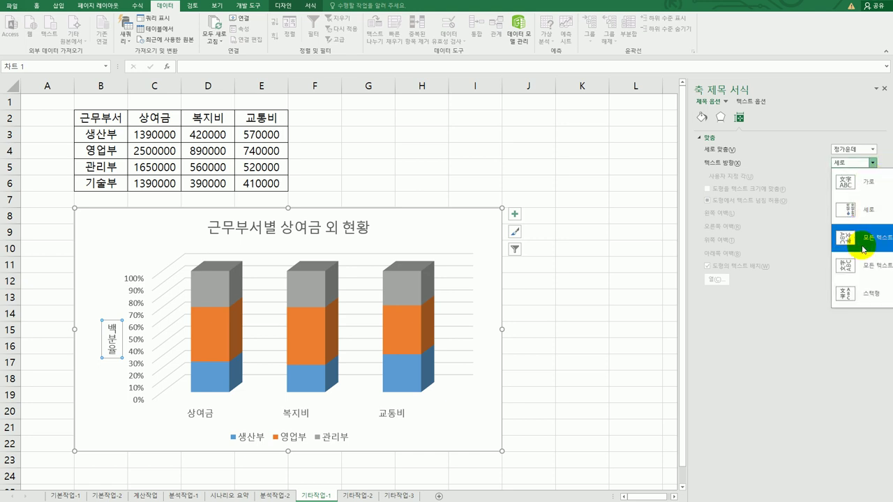
click(864, 295)
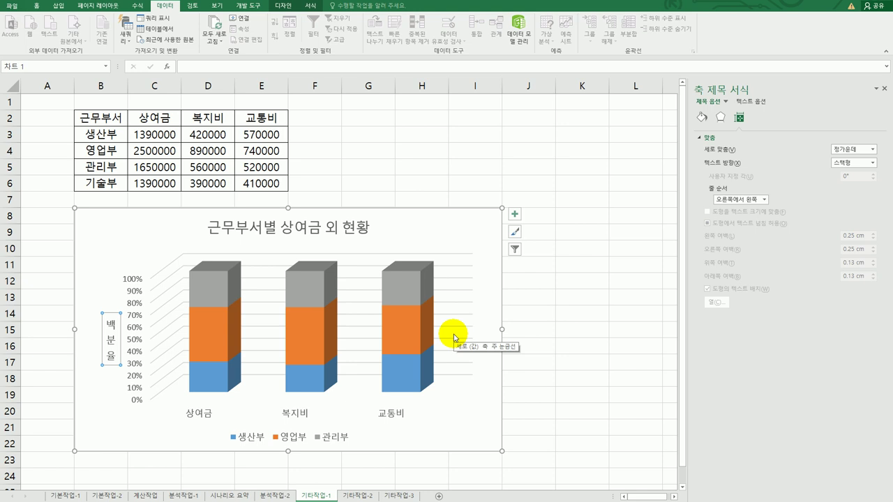
Remove the primary major horizontal gridlines (기본 주 가로) from the chart.
click(515, 214)
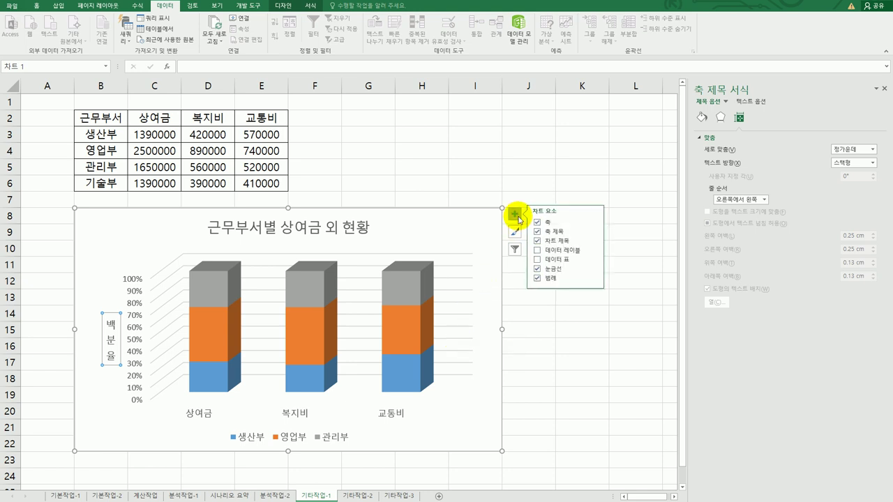
click(592, 270)
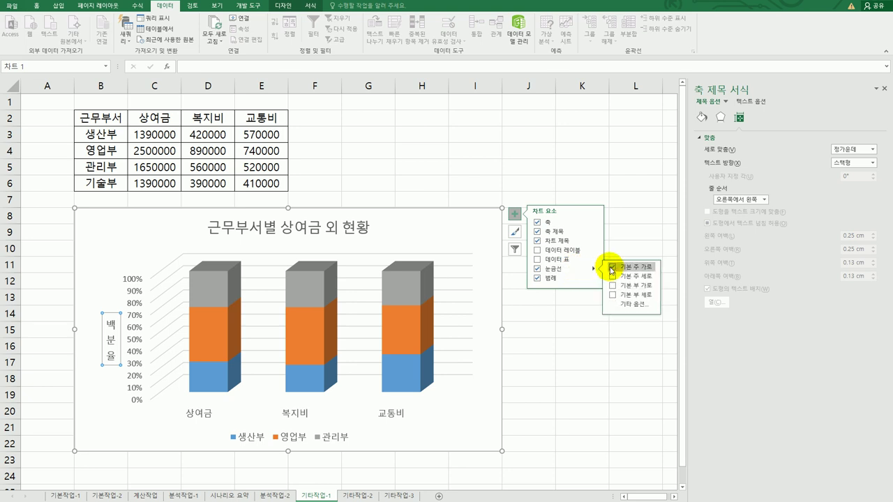
click(612, 269)
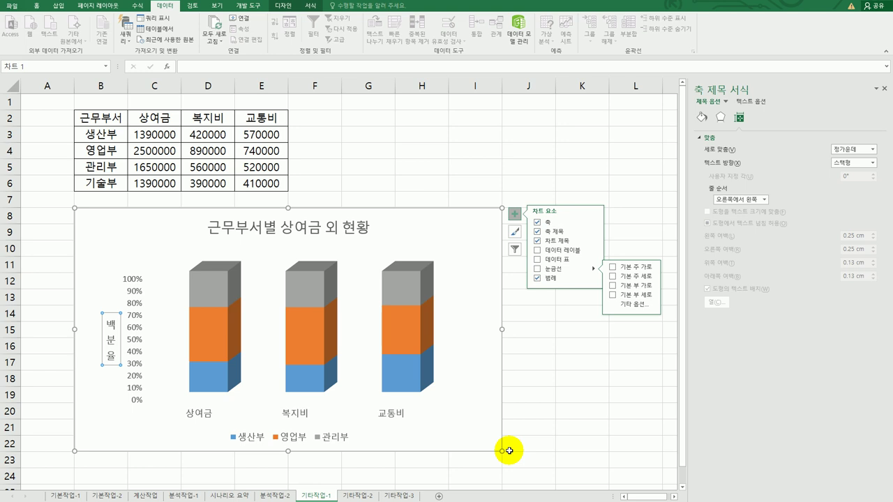
Set the chart area's 3-D X rotation to 50°.
click(456, 245)
right_click(456, 246)
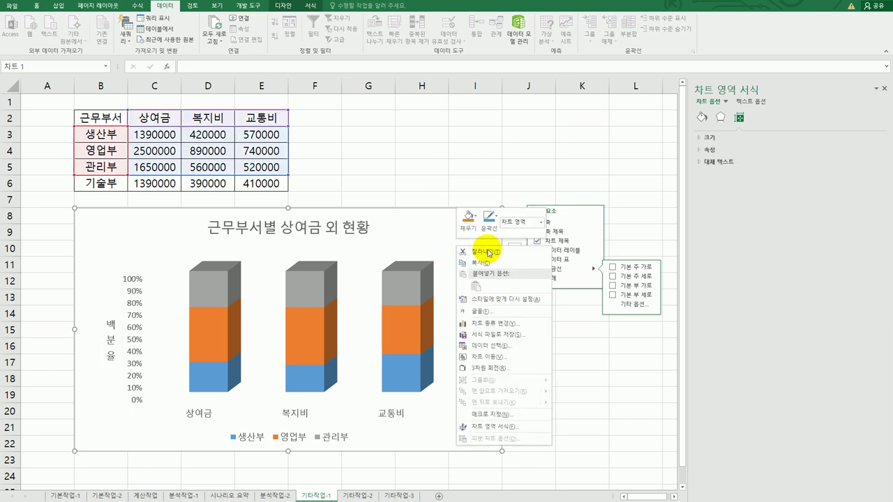
click(515, 364)
click(826, 221)
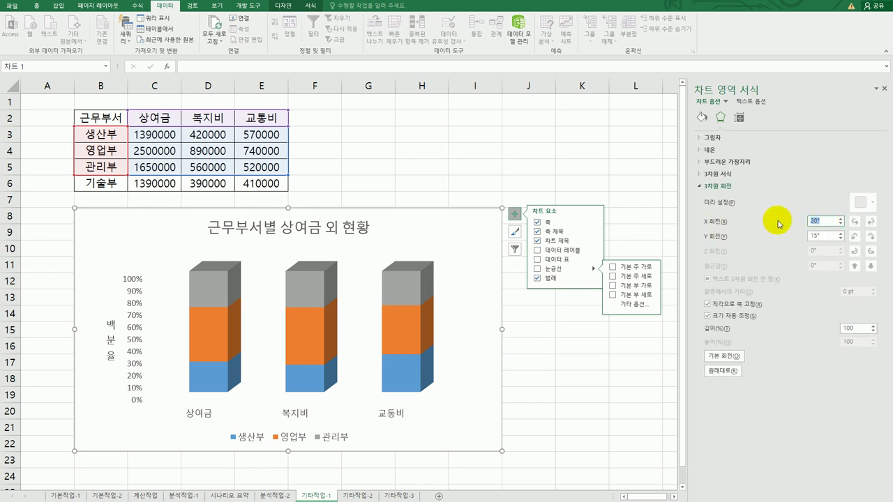
text(50)
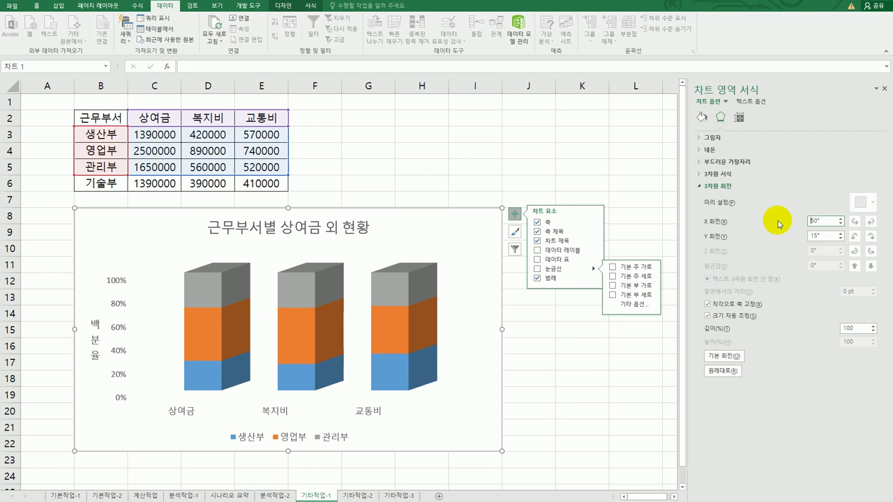
Add data labels to the 영업부 series showing both the series name (계열 이름) and the value (값).
click(320, 339)
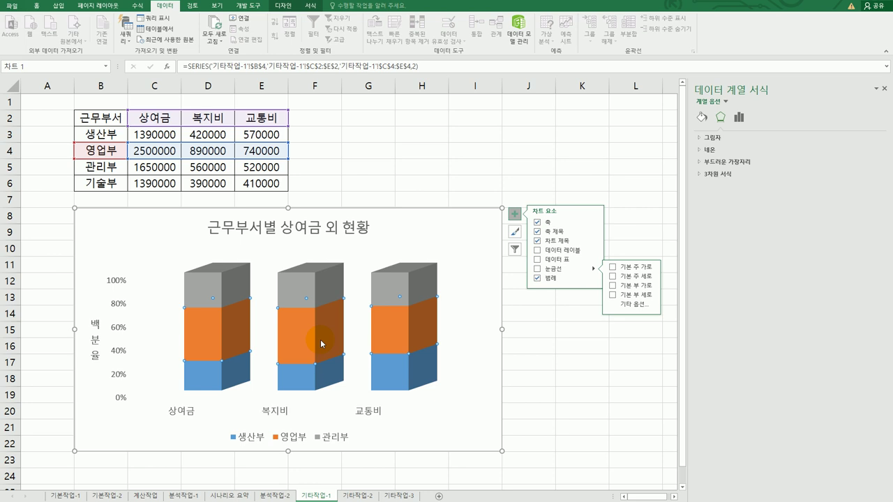
click(594, 252)
click(619, 256)
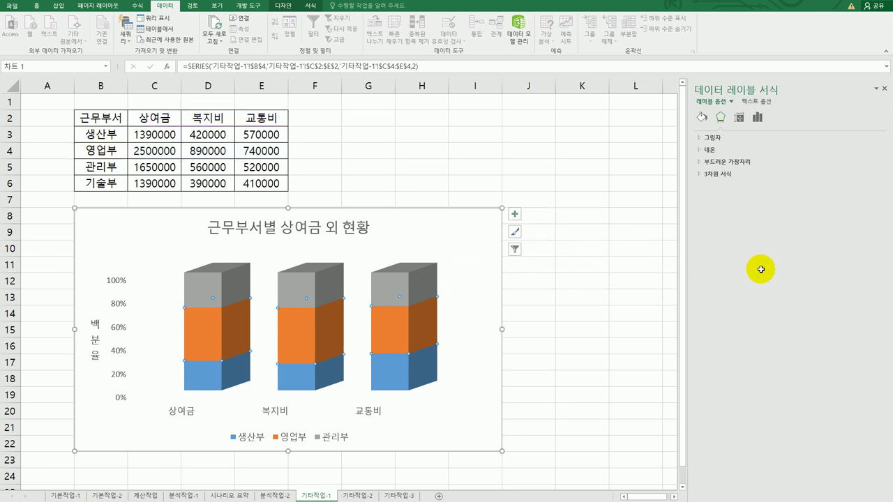
click(758, 117)
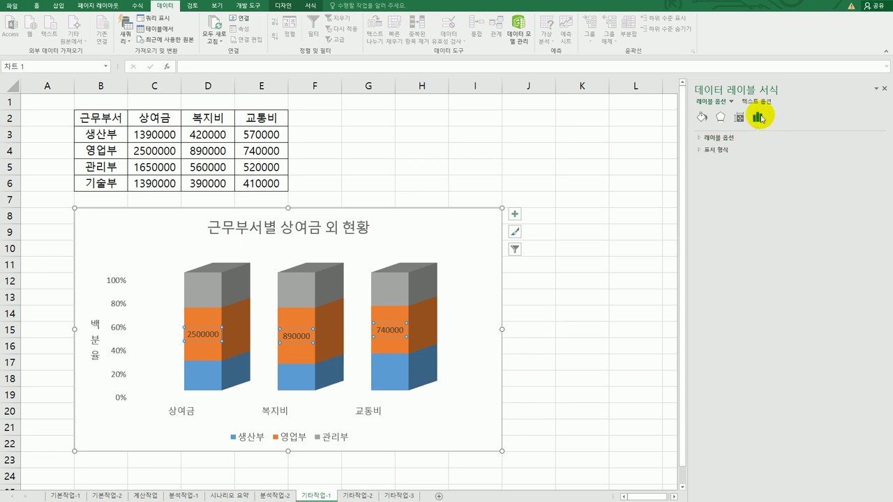
click(718, 138)
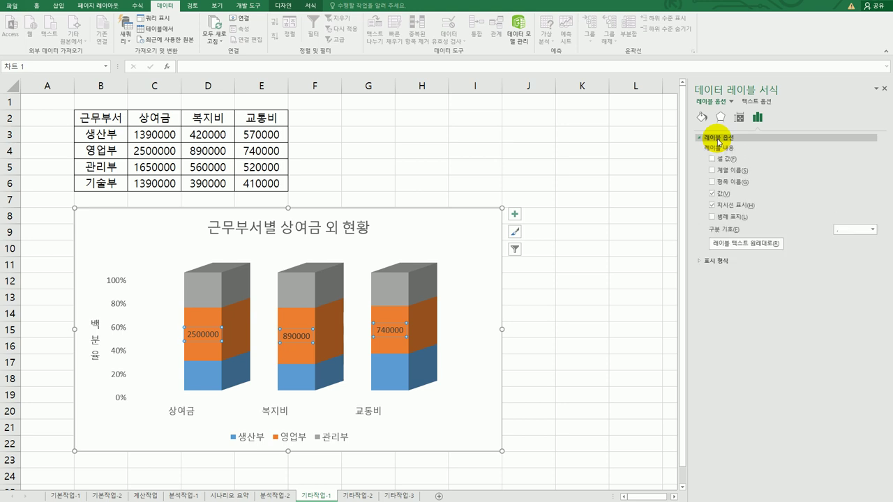
click(727, 173)
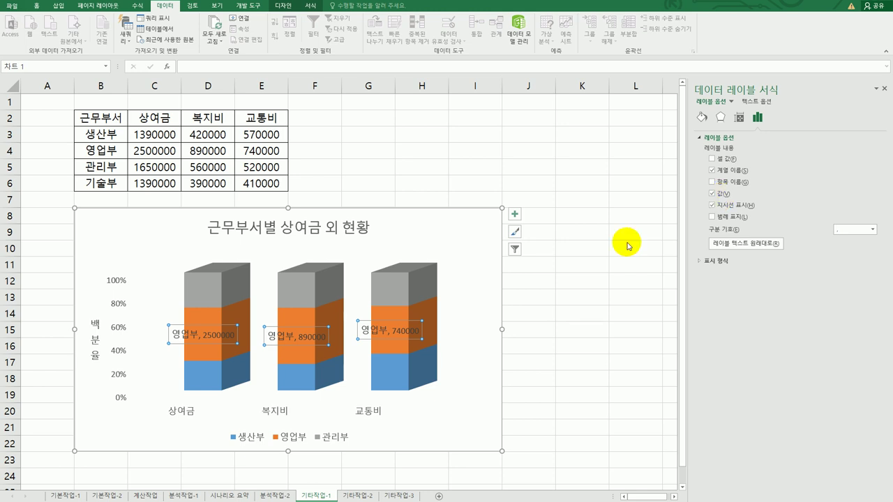
Apply the shape style 미세 효과 - 회색-50%, 강조 3 to the chart floor (밑면).
click(341, 393)
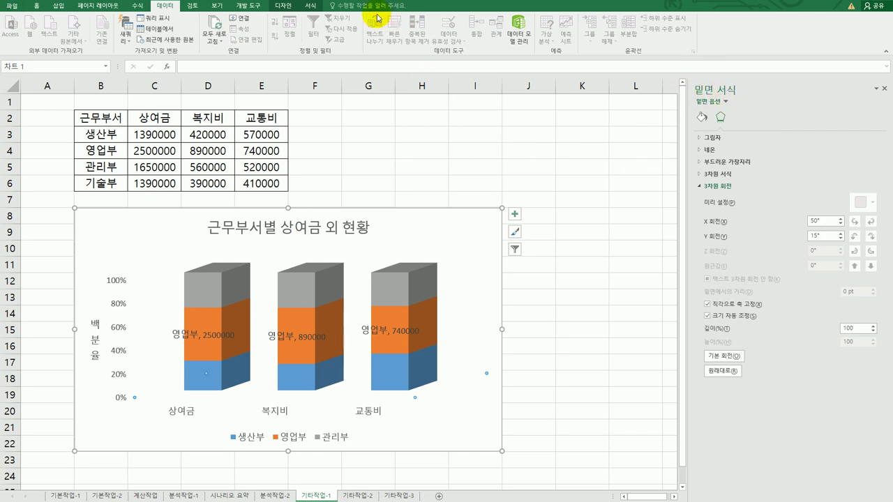
click(284, 6)
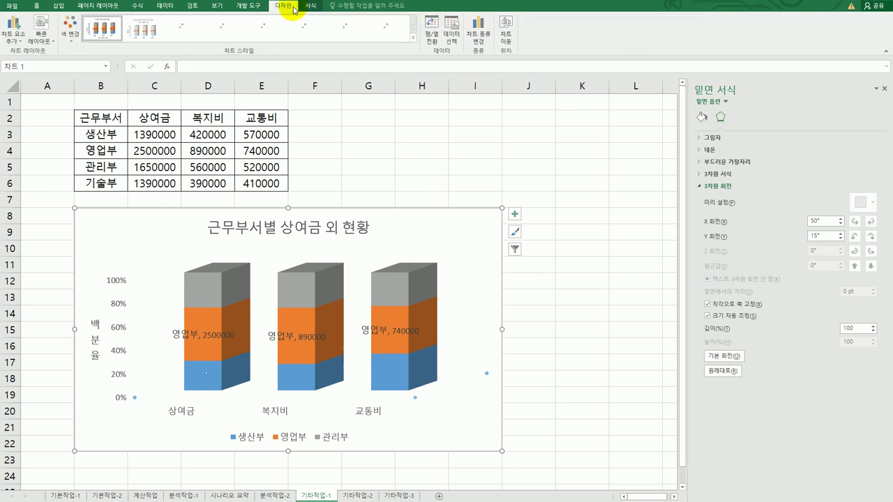
click(312, 8)
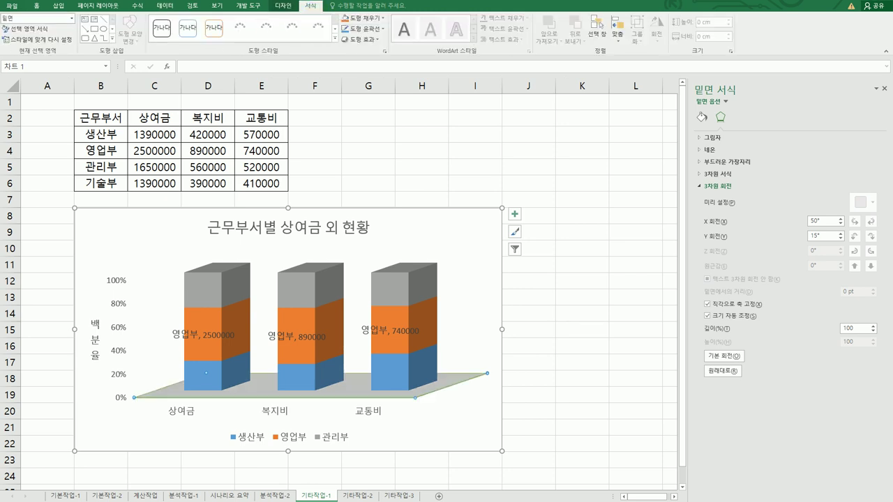
click(72, 19)
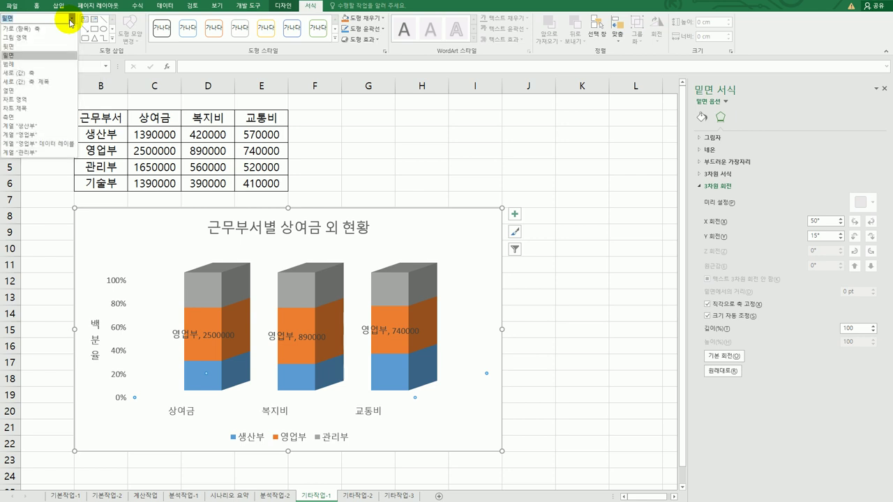
click(47, 55)
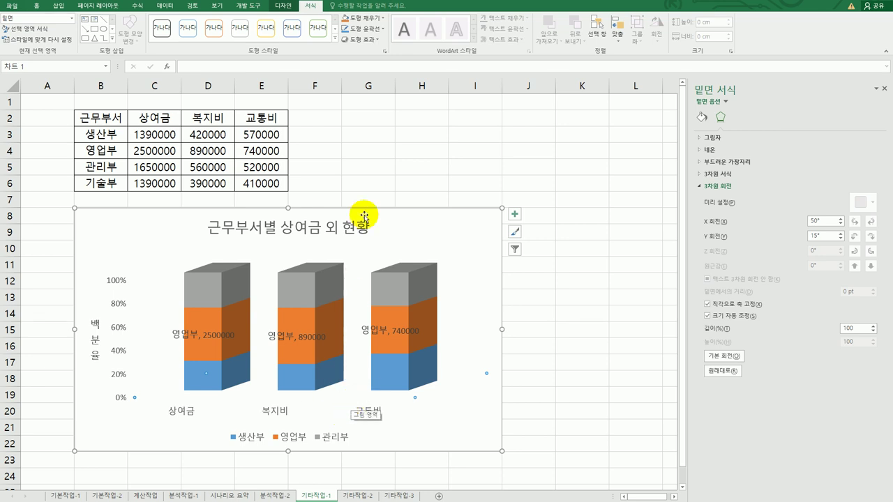
click(336, 39)
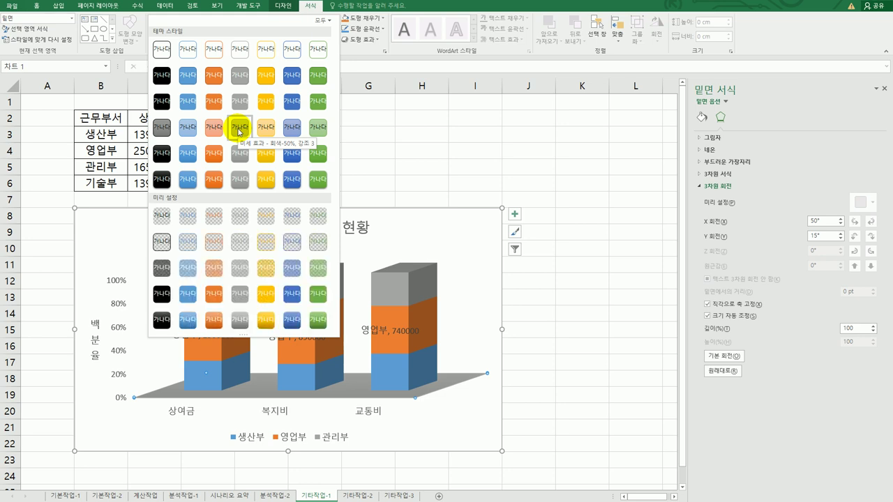
click(238, 129)
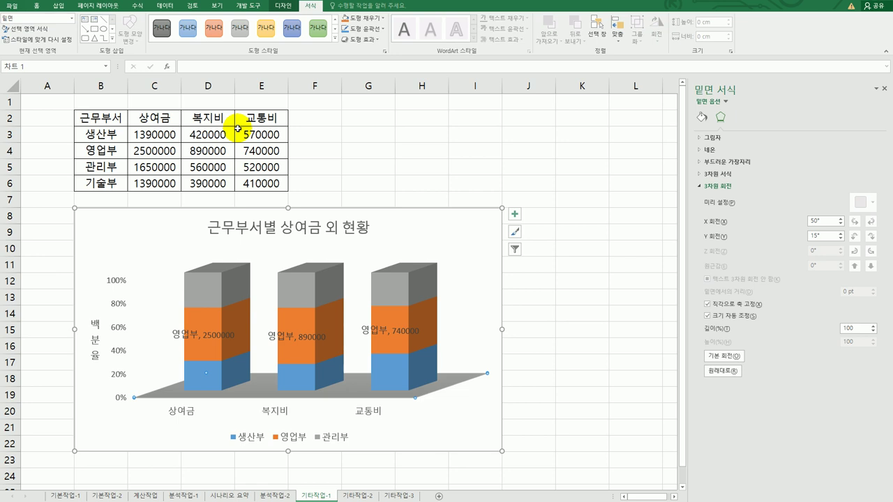
Give the chart area's border rounded corners (둥근 모서리).
click(487, 225)
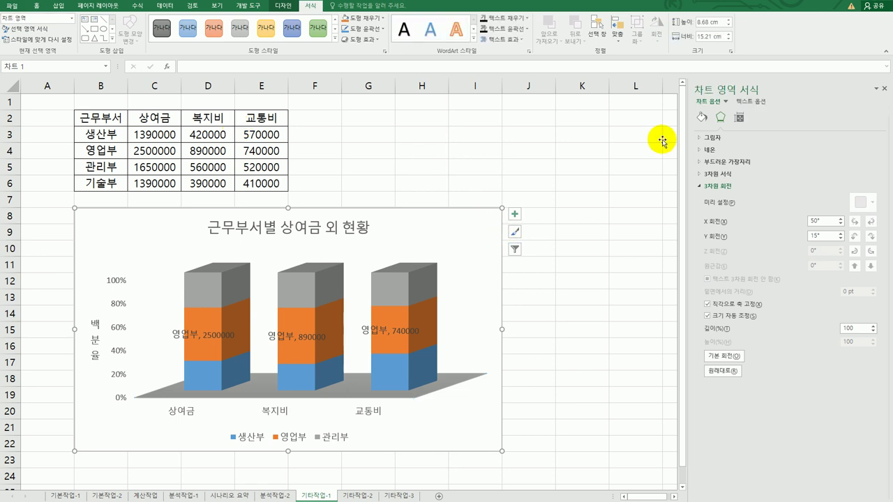
click(701, 117)
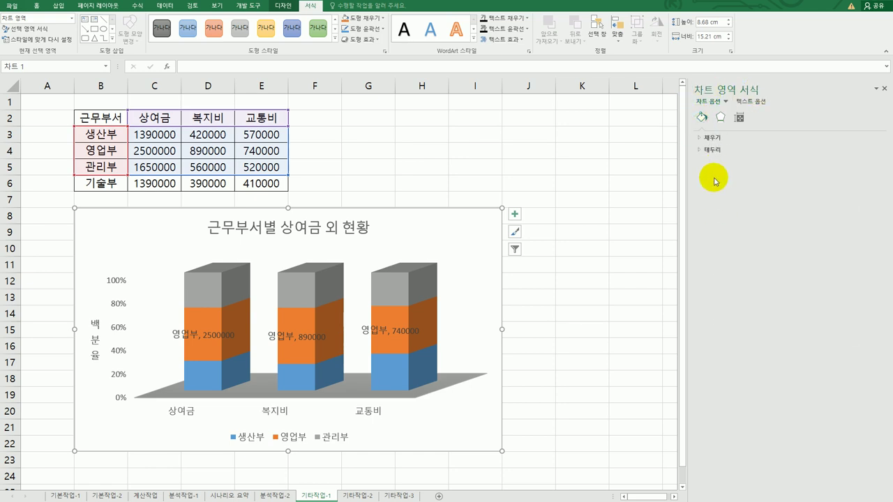
click(712, 150)
click(713, 371)
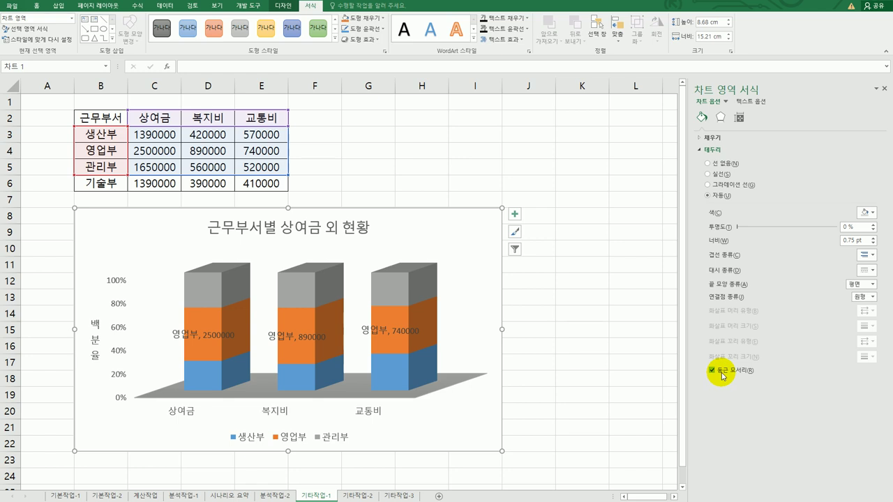
click(627, 397)
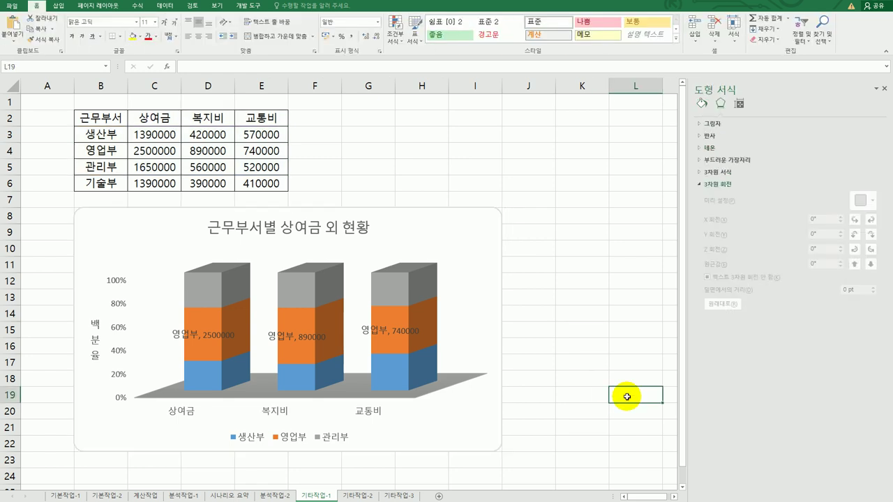
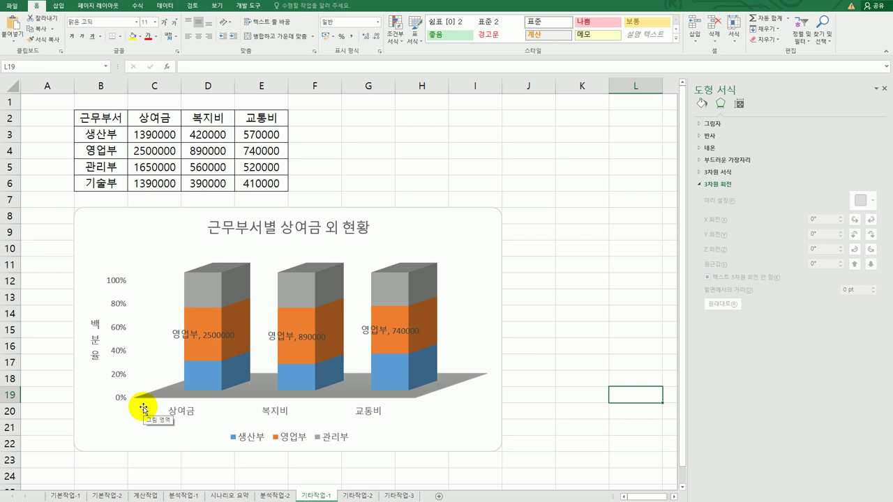
Set the major unit (주 단위) of the vertical value axis to 0.1.
click(120, 309)
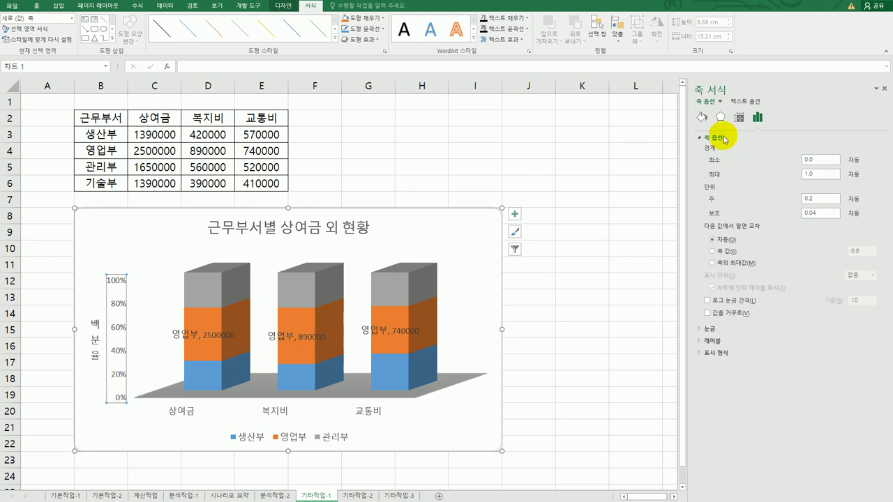
double_click(820, 200)
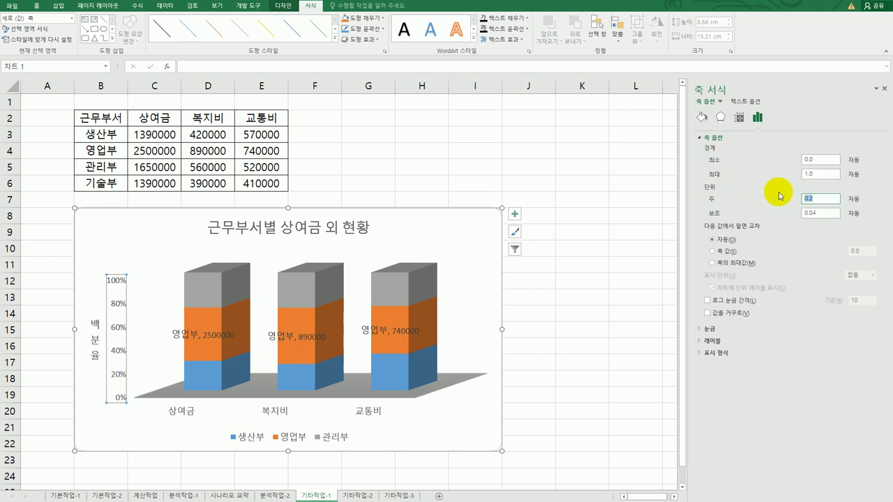
text(0.1)
key(Return)
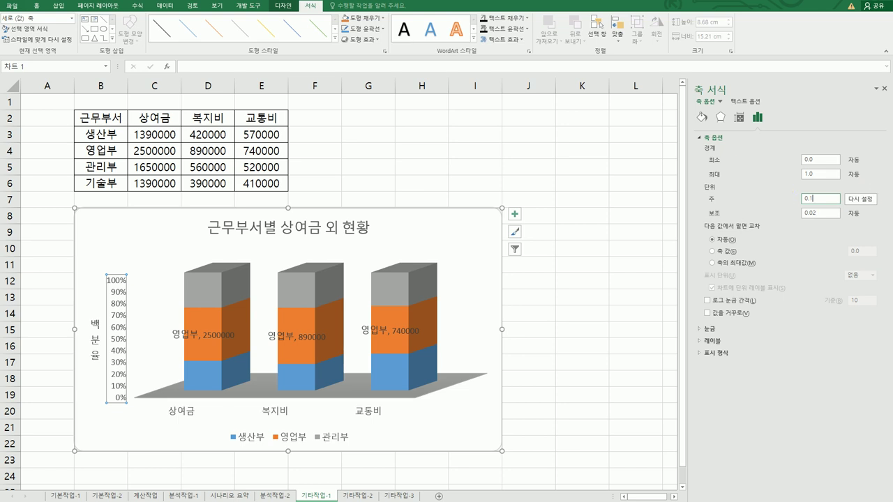
click(590, 353)
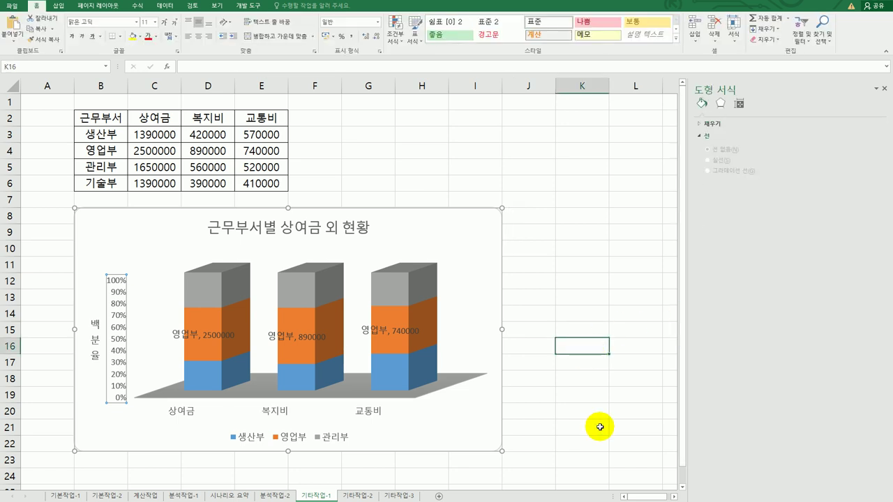
click(597, 460)
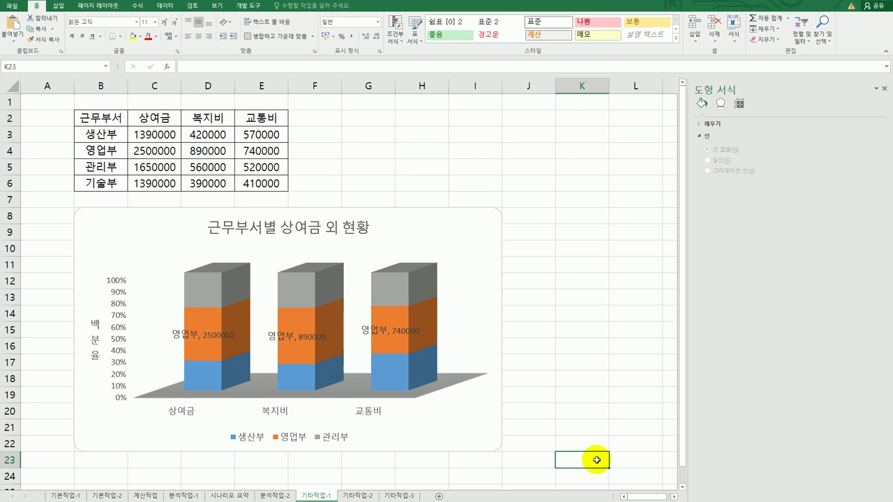
Open the 기타작업-2 sheet and close the shape formatting pane.
click(363, 496)
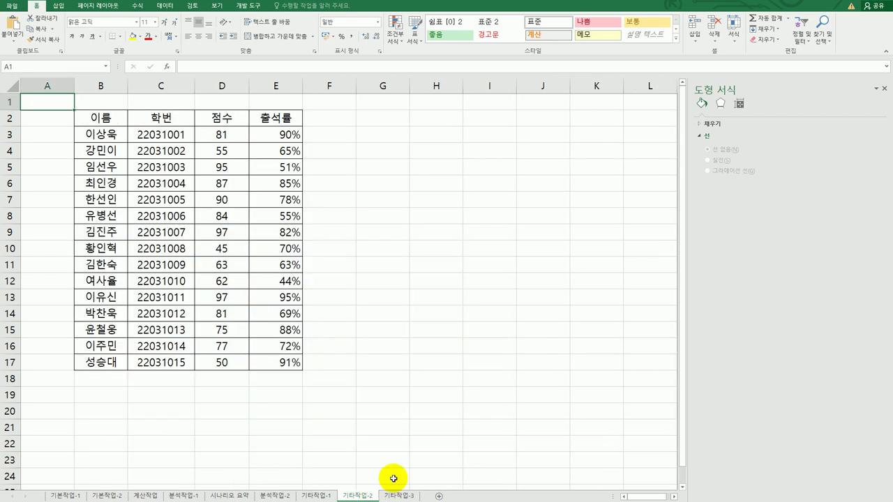
click(883, 88)
click(549, 281)
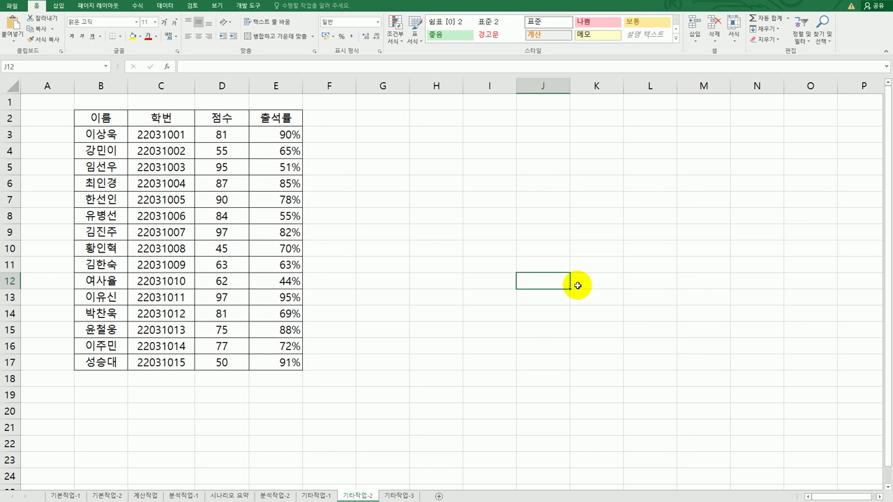
Insert a form-control button covering cells G2:H3 beside the score table.
click(243, 7)
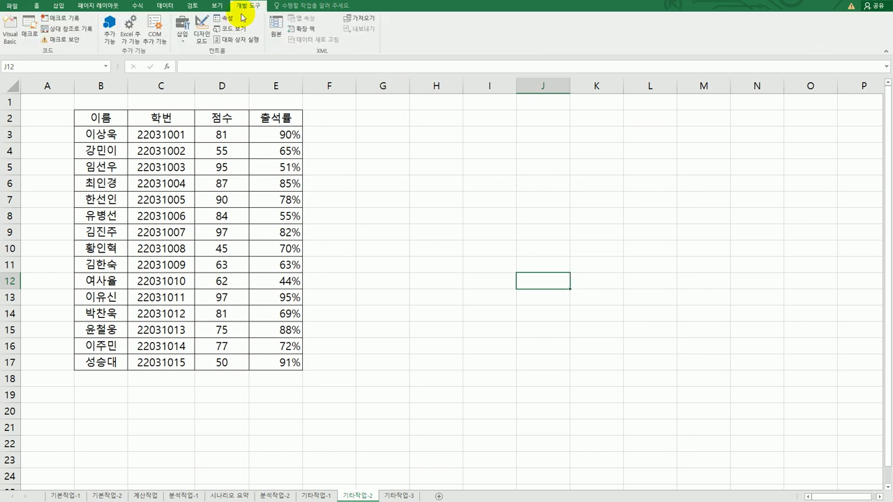
click(179, 34)
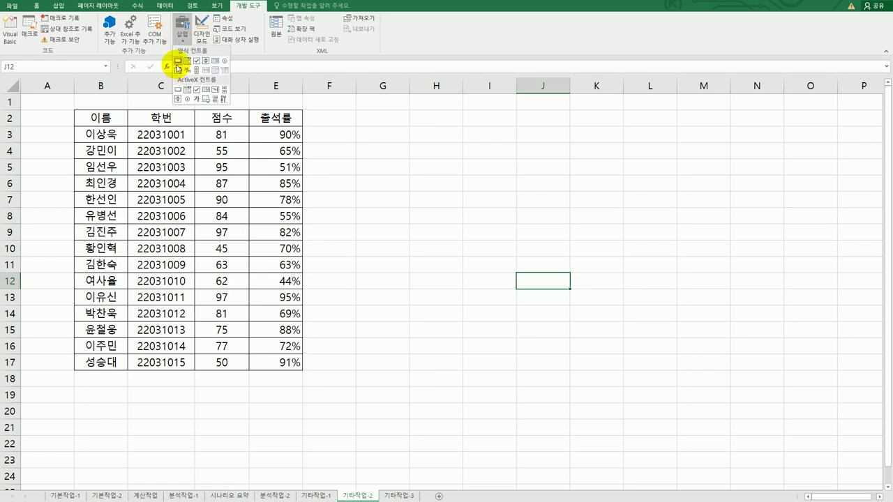
click(178, 62)
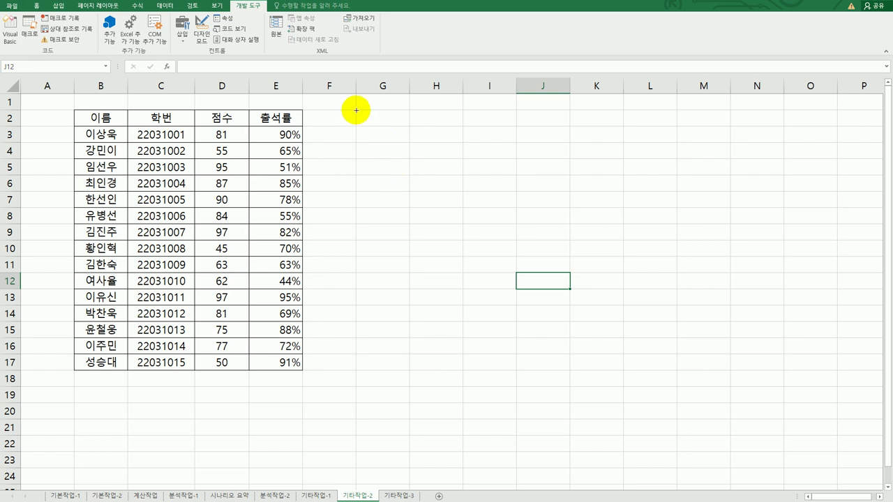
drag(356, 110, 467, 157)
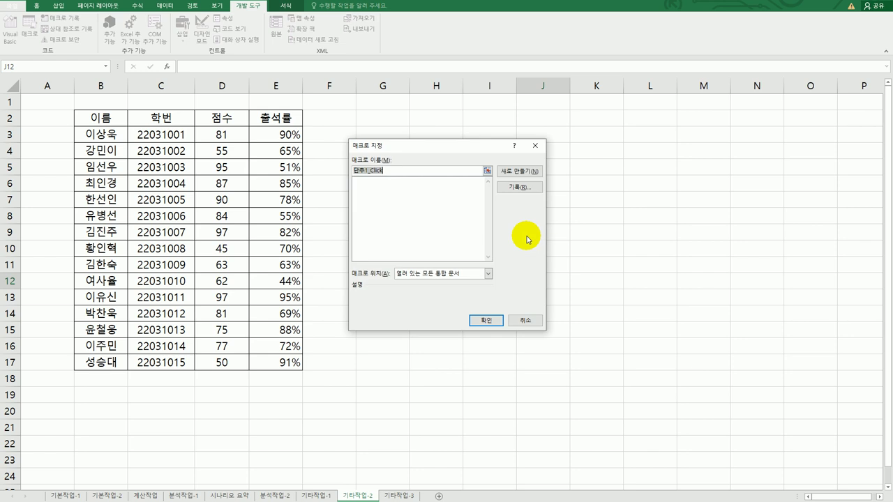
Name the button's macro 아이콘집합 and start recording it in the current workbook (현재 통합 문서).
text(아이콘집합)
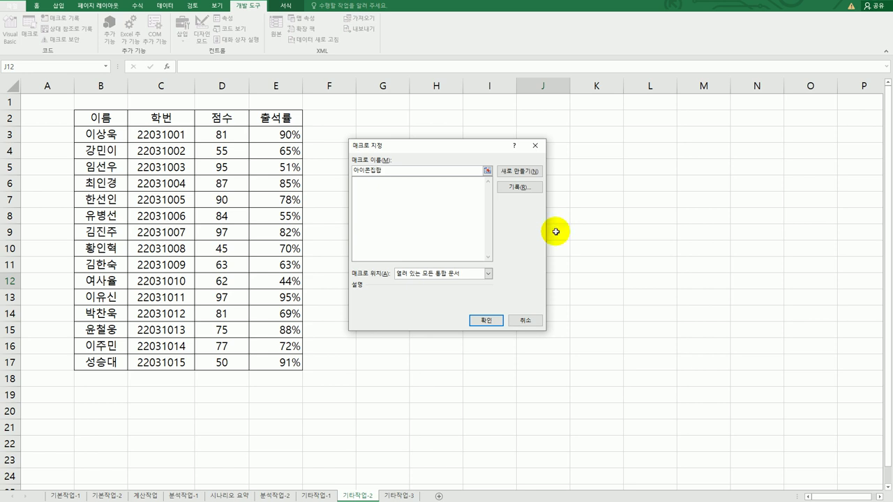
click(528, 191)
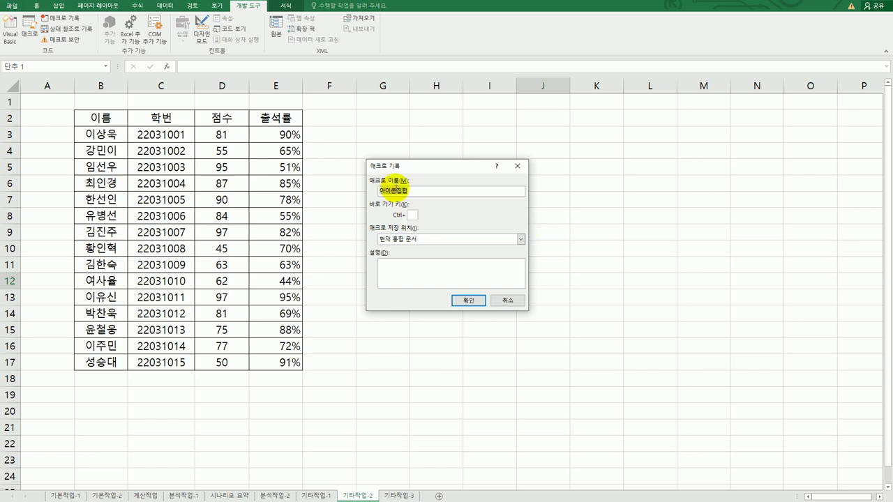
click(458, 300)
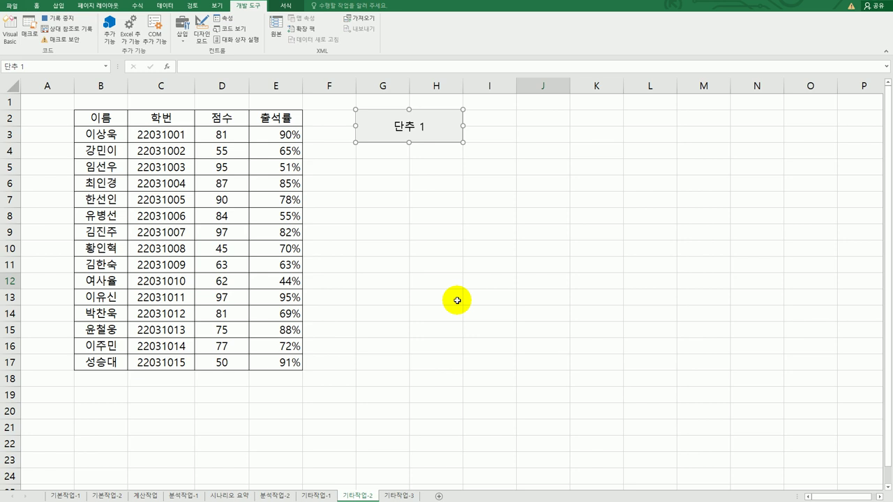
Start a new conditional formatting rule for the 출석률 values in E3:E17 using 아이콘 집합 with the 5가지 원(흑백) icons.
drag(275, 134, 277, 361)
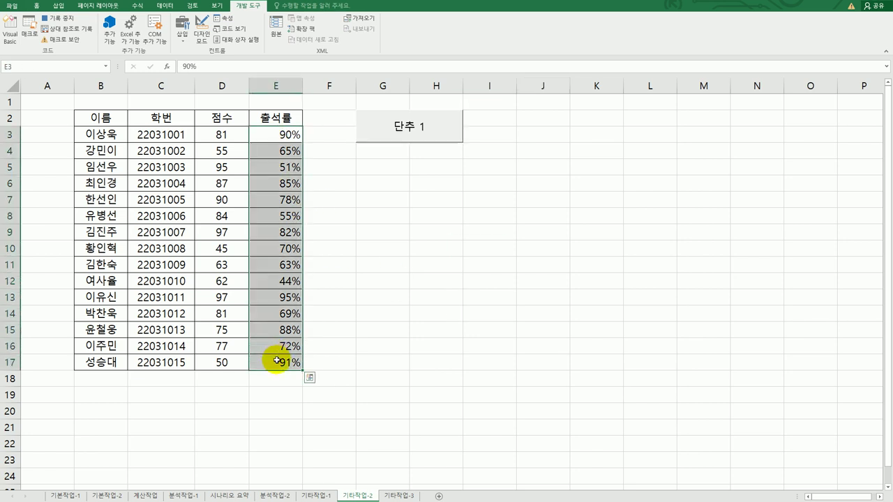
click(37, 7)
click(392, 49)
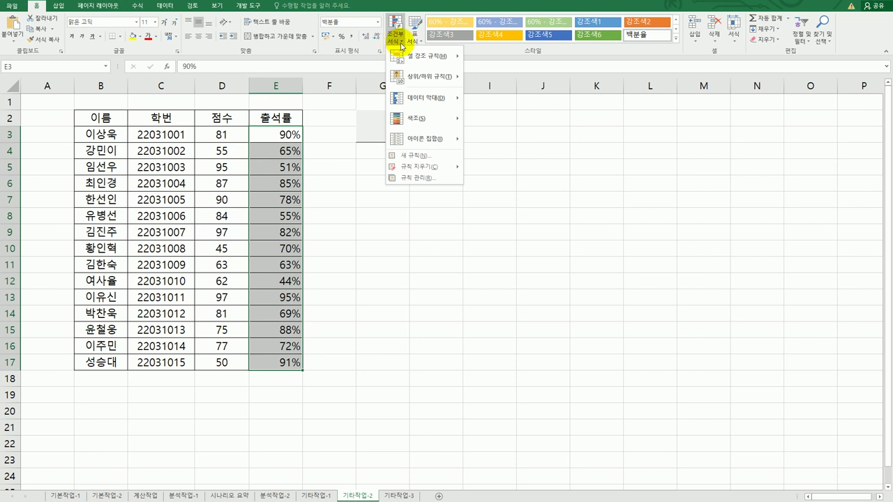
click(423, 157)
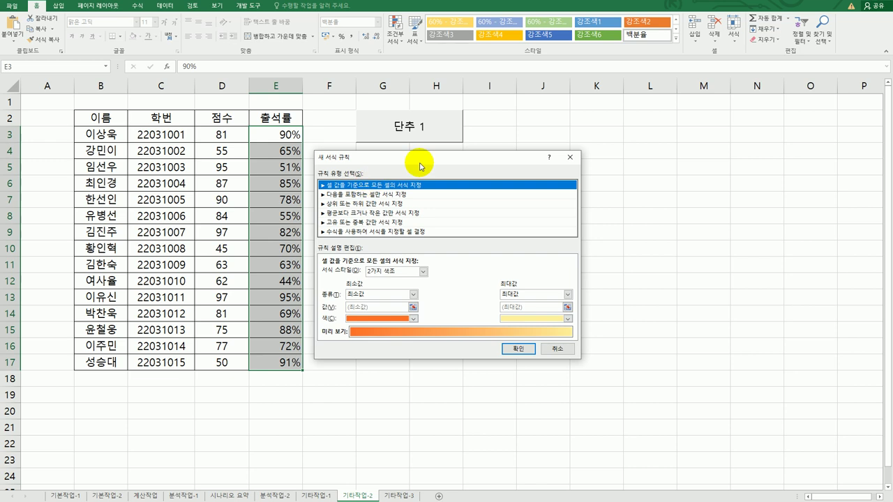
drag(421, 161, 464, 154)
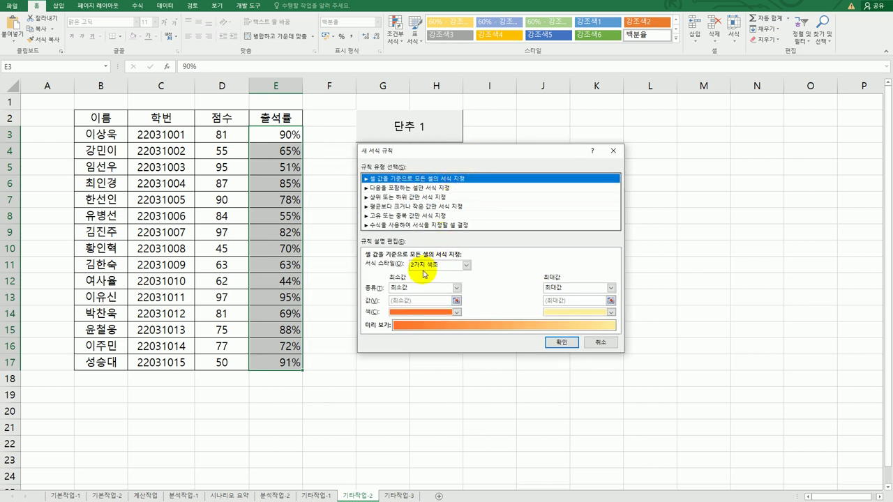
click(424, 269)
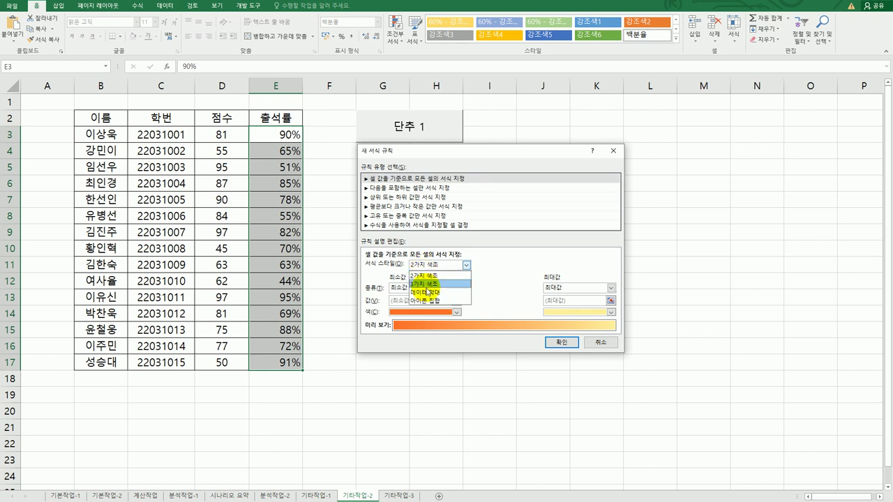
click(431, 301)
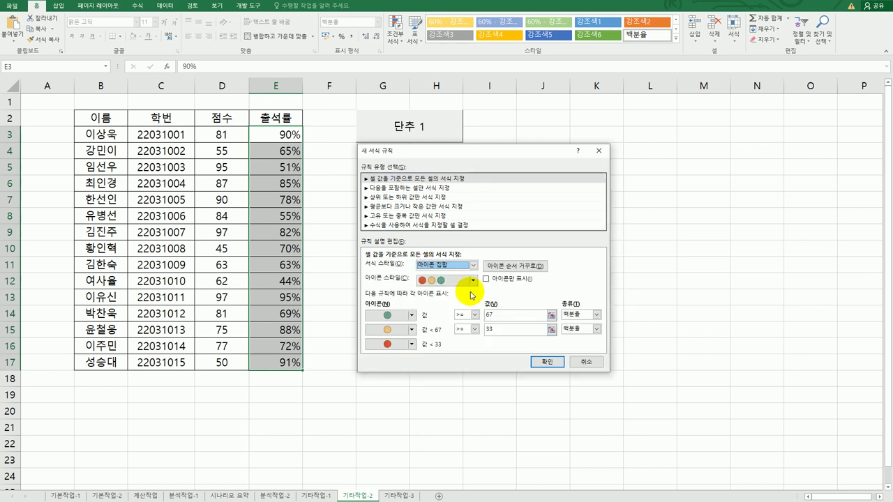
click(473, 283)
drag(471, 297, 471, 344)
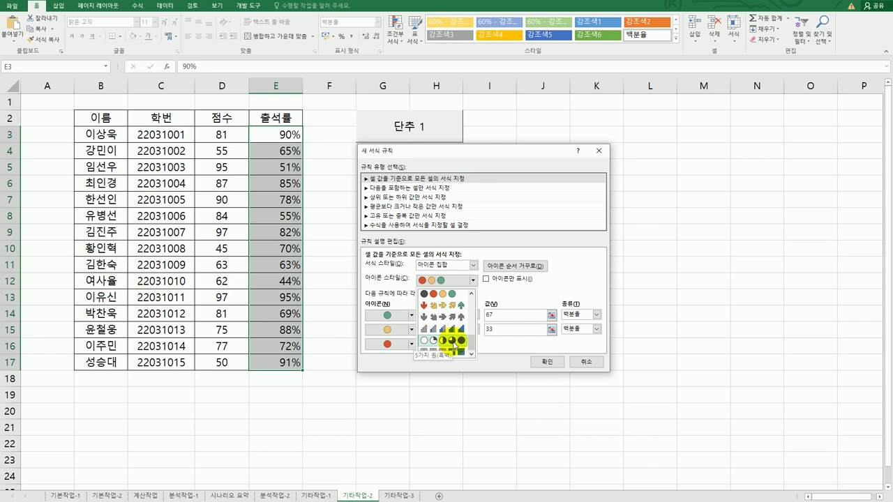
click(452, 342)
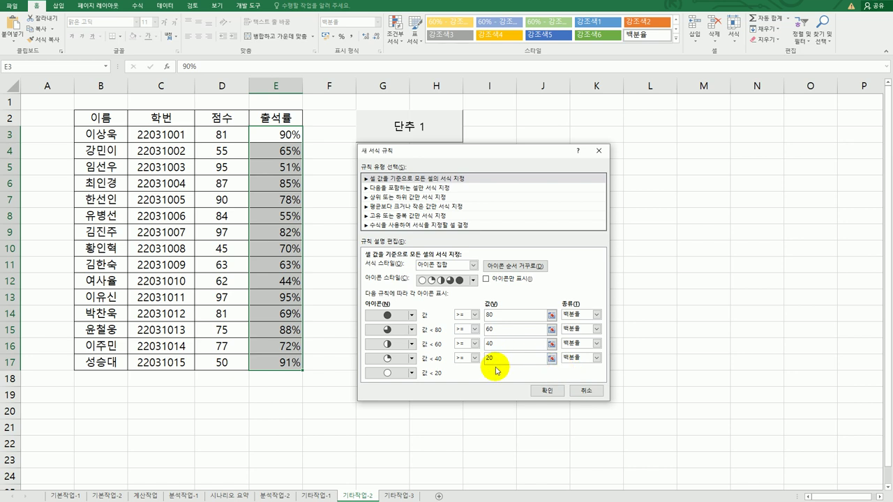
Set the value type (종류) of all four icon thresholds to 숫자.
click(597, 317)
click(586, 324)
click(597, 330)
click(588, 340)
click(596, 343)
click(586, 355)
click(597, 358)
click(587, 369)
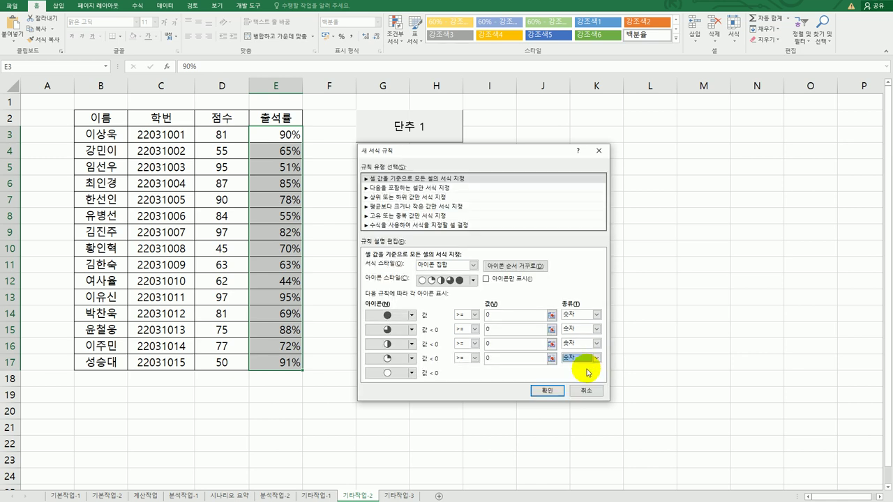
Set the full circle's threshold to >= 0.9 and the three-quarter circle's threshold to >= 0.7.
click(495, 316)
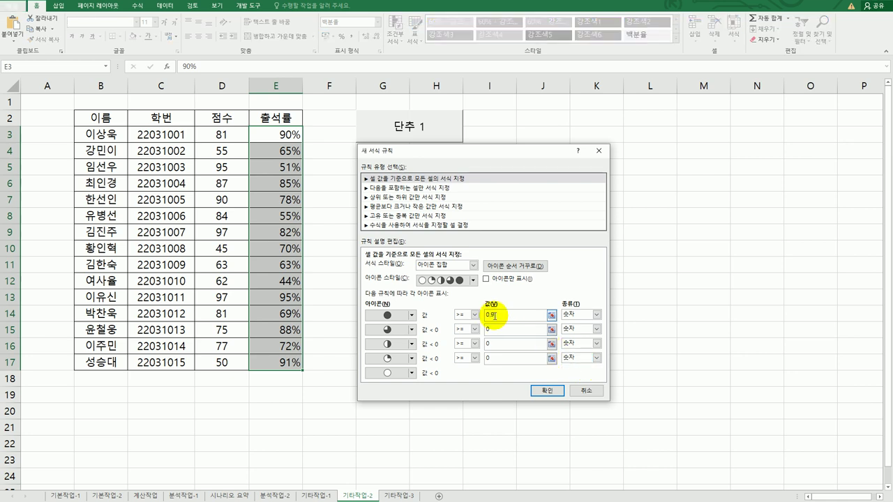
text(.9)
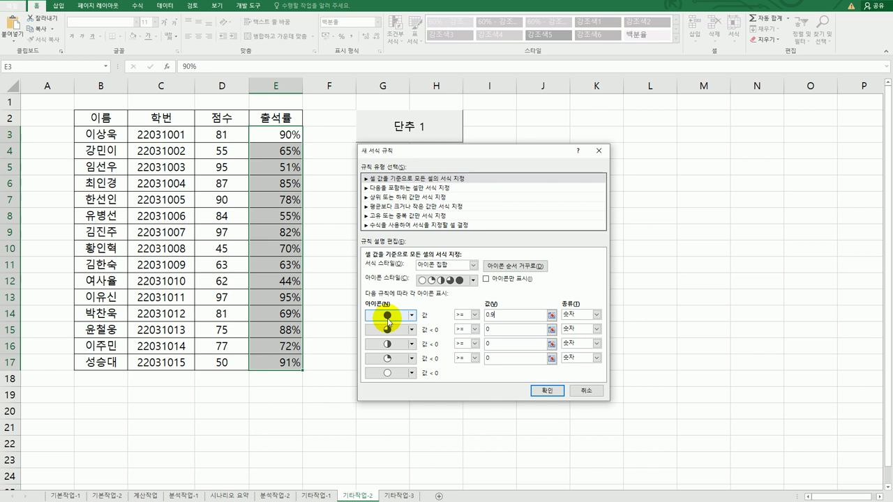
click(495, 330)
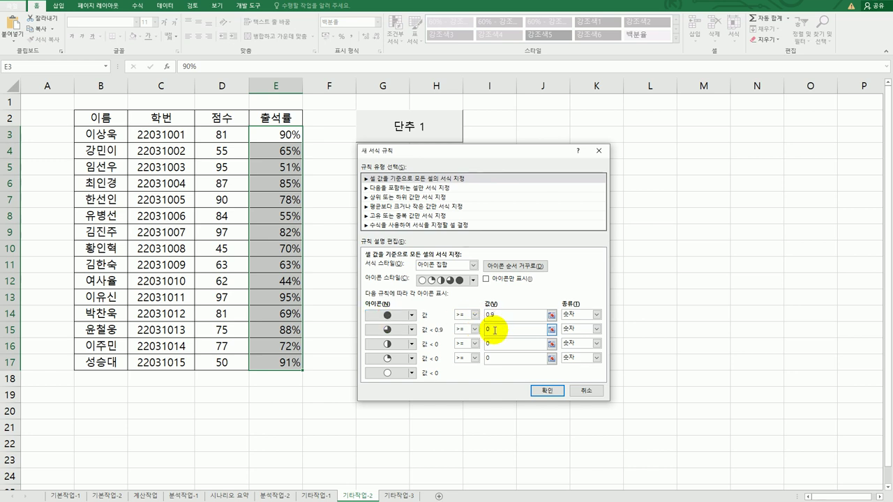
text(.7)
Change the third and fourth icons to the empty white circle and apply the rule.
click(412, 344)
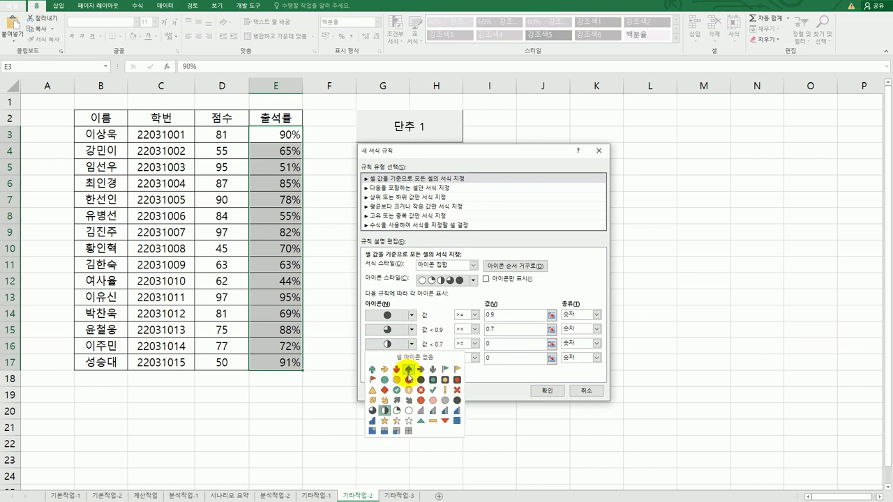
click(411, 410)
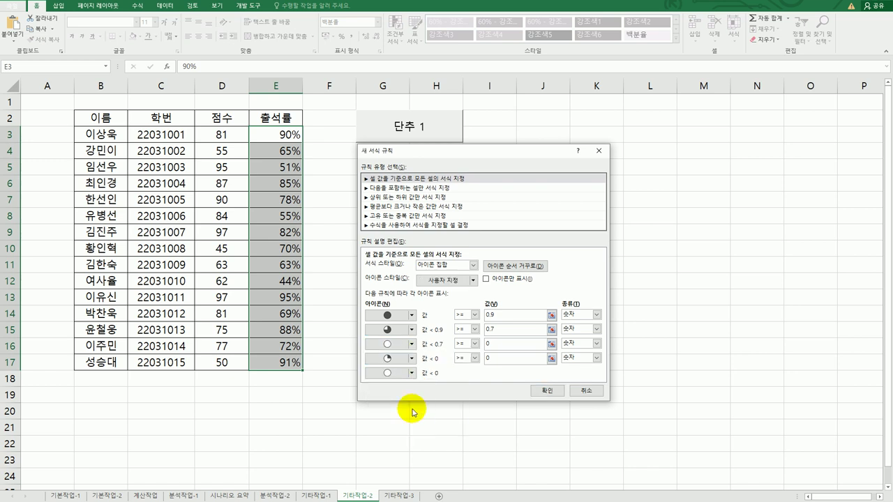
click(409, 358)
click(409, 425)
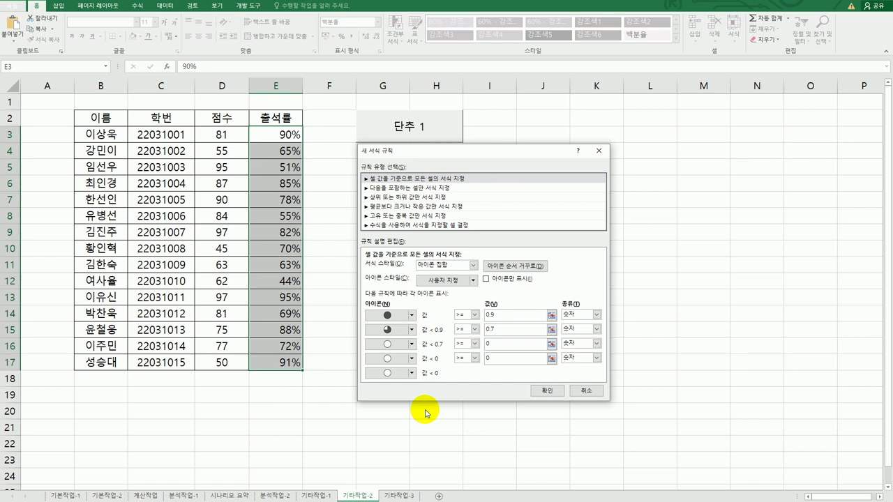
click(541, 391)
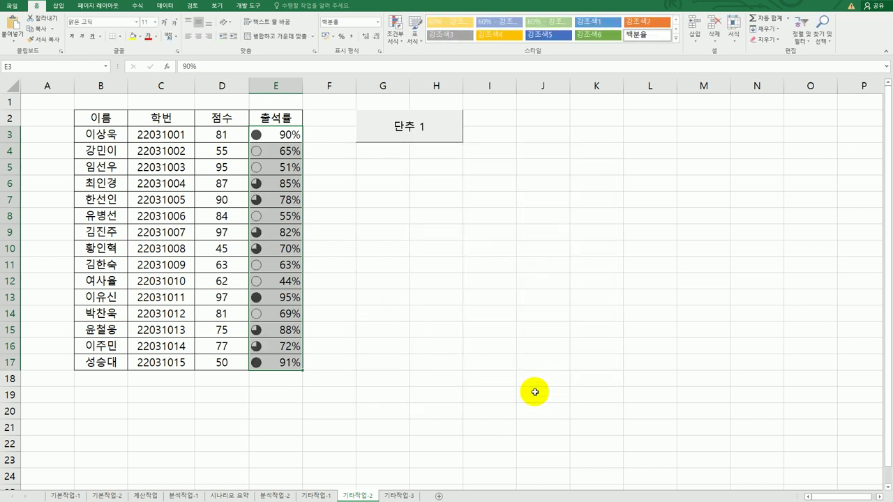
Deselect the 출석률 range by selecting cell E17 and stop recording the 아이콘집합 macro.
click(271, 363)
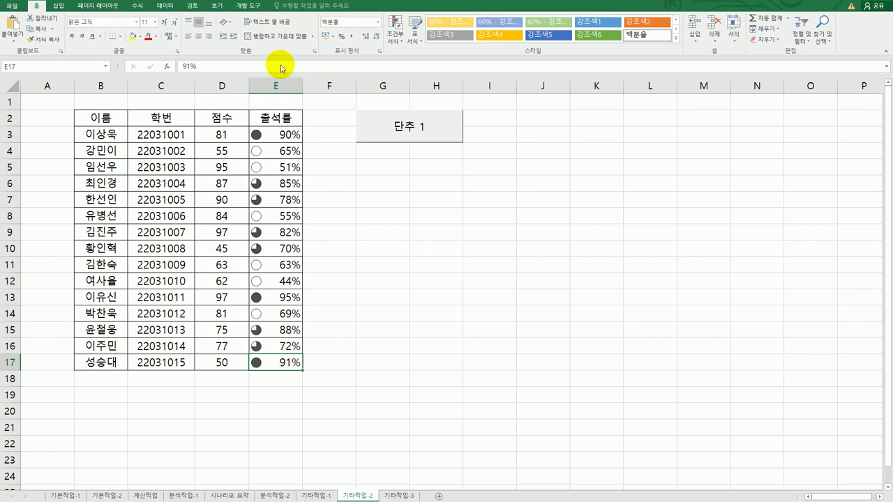
click(244, 7)
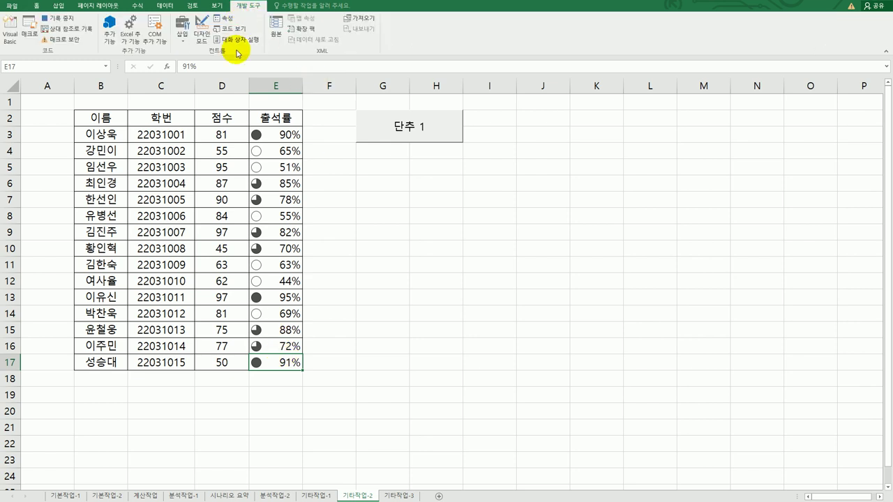
click(62, 18)
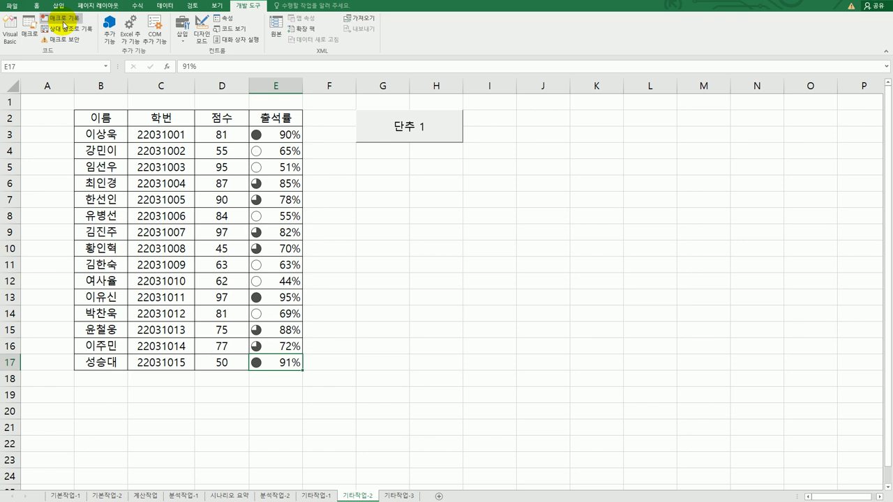
Change the caption of the button at G2:H3 to 아이콘집합.
right_click(436, 123)
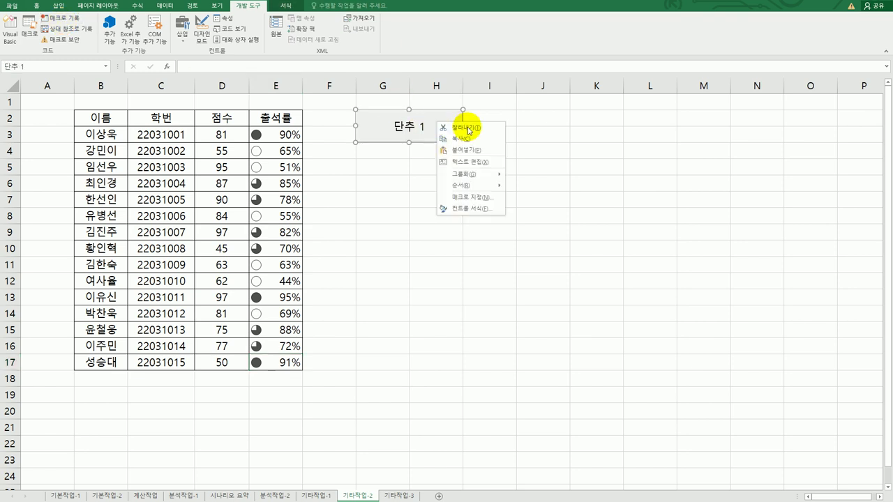
click(481, 162)
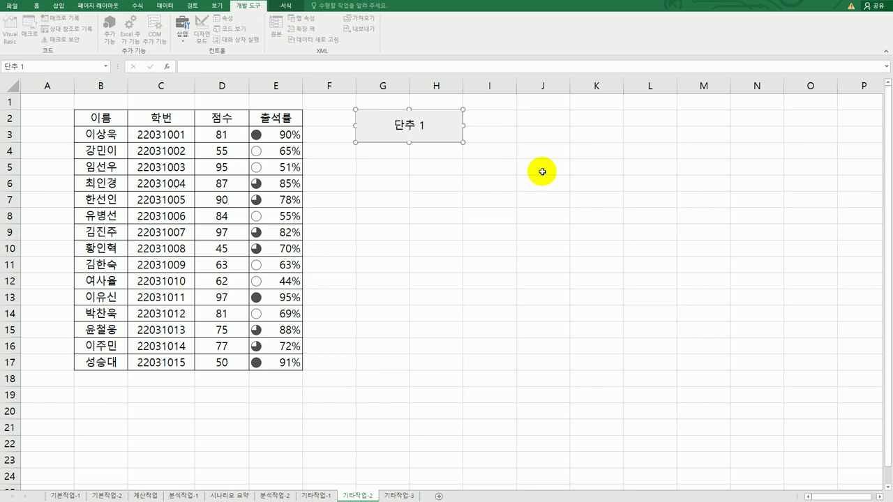
key(ctrl+a)
text(아이)
text(콘집합)
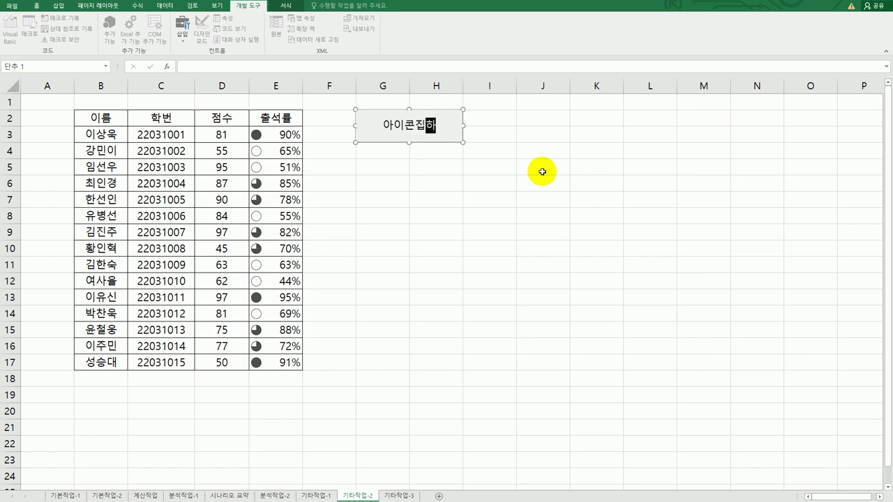
click(543, 172)
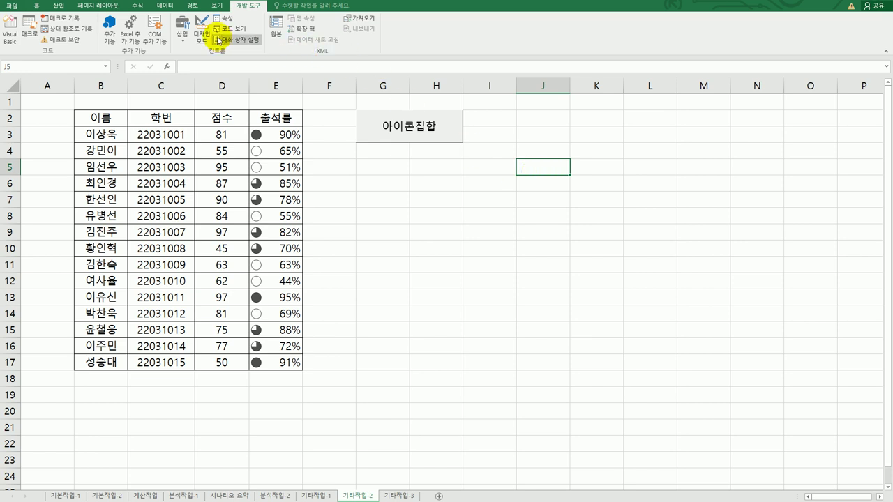
Insert a second form-control button covering cells G5:H6 below the 아이콘집합 button.
click(183, 36)
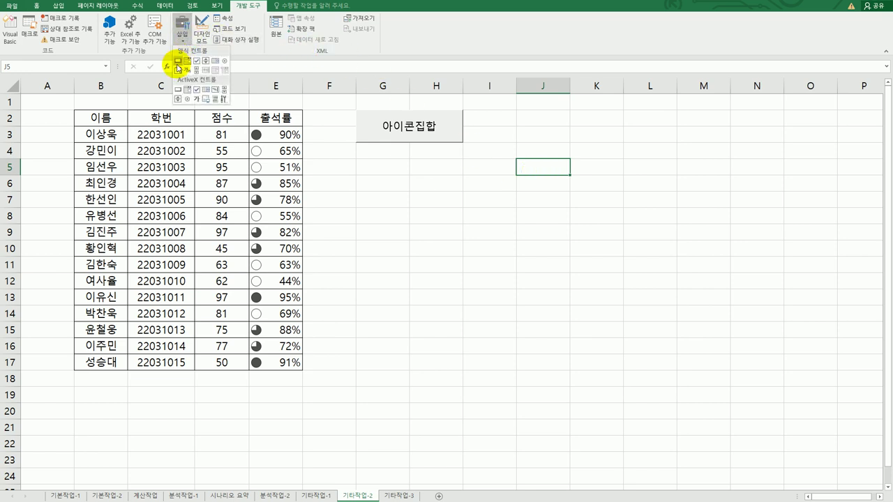
click(178, 62)
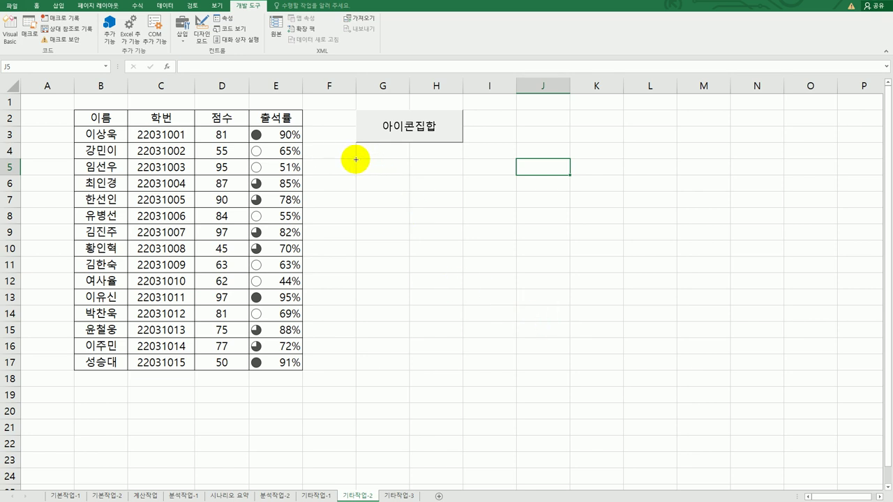
drag(356, 159, 457, 190)
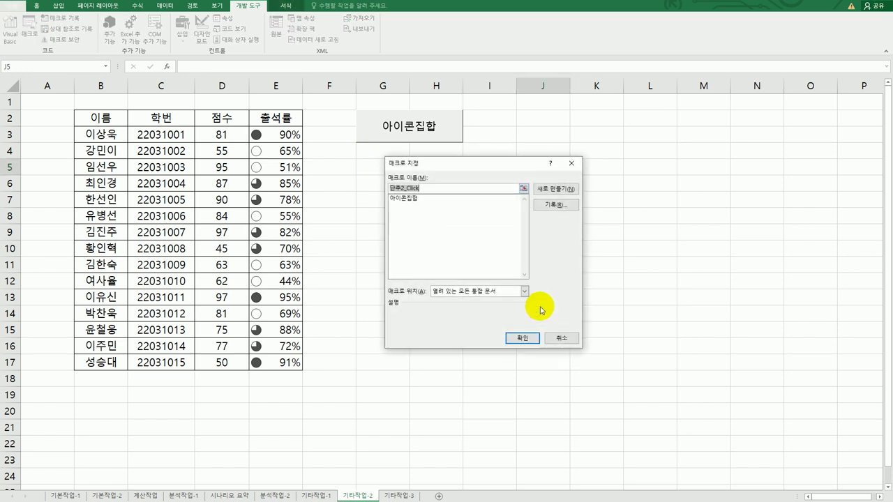
Name the new button's macro 반쪽별 and start recording it in the current workbook (현재 통합 문서).
text(ㅇ반쪽ㅇ)
click(557, 206)
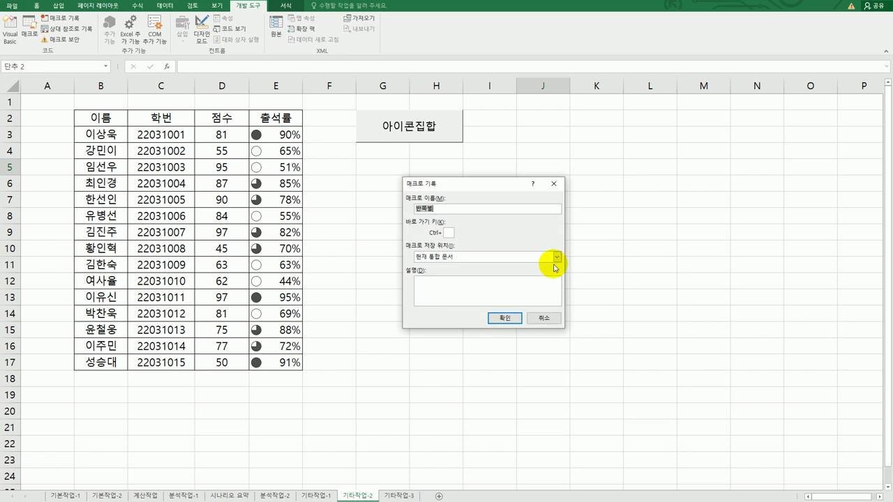
click(505, 318)
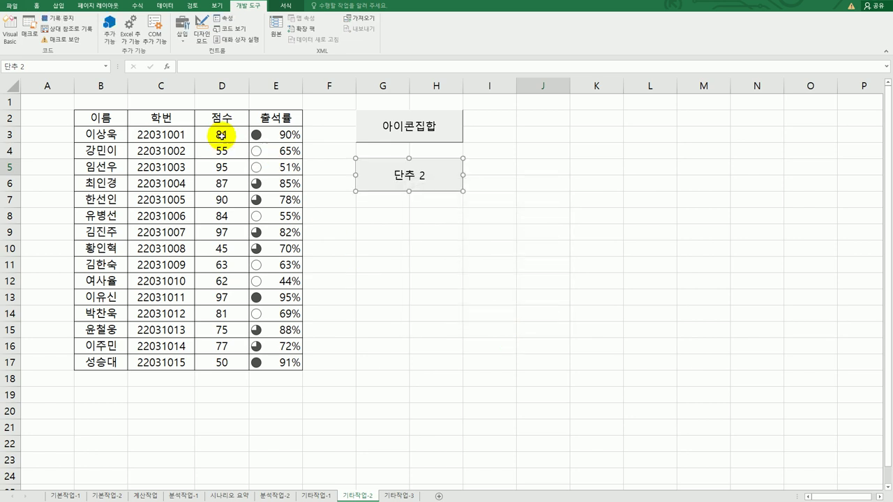
Start a new conditional formatting rule for the 점수 values in D3:D17 using 아이콘 집합 with the three-star icons.
drag(221, 138, 217, 361)
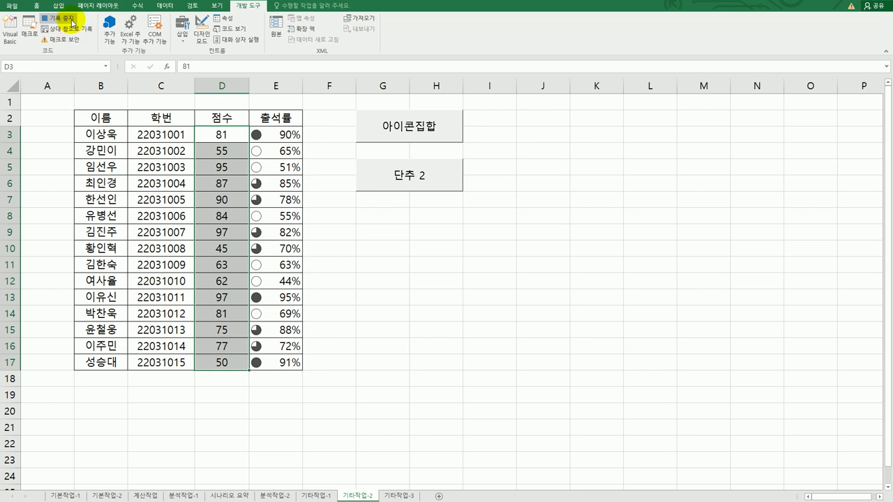
click(36, 6)
click(395, 38)
click(405, 157)
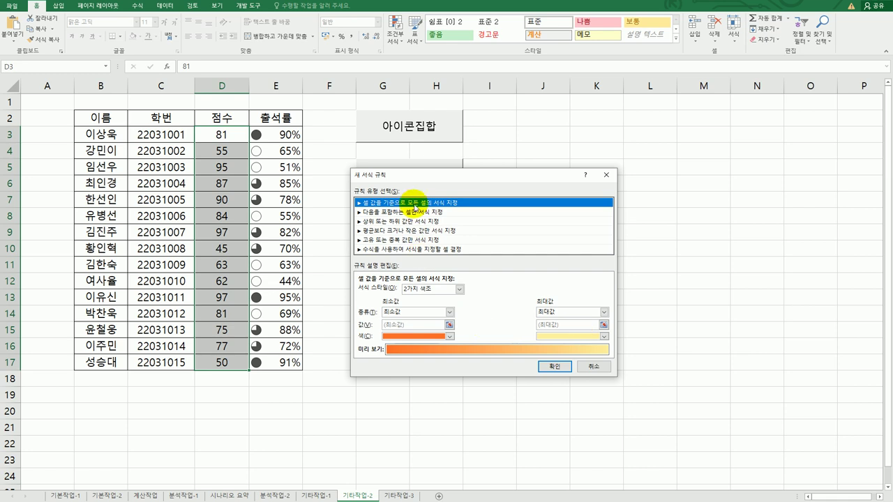
click(458, 289)
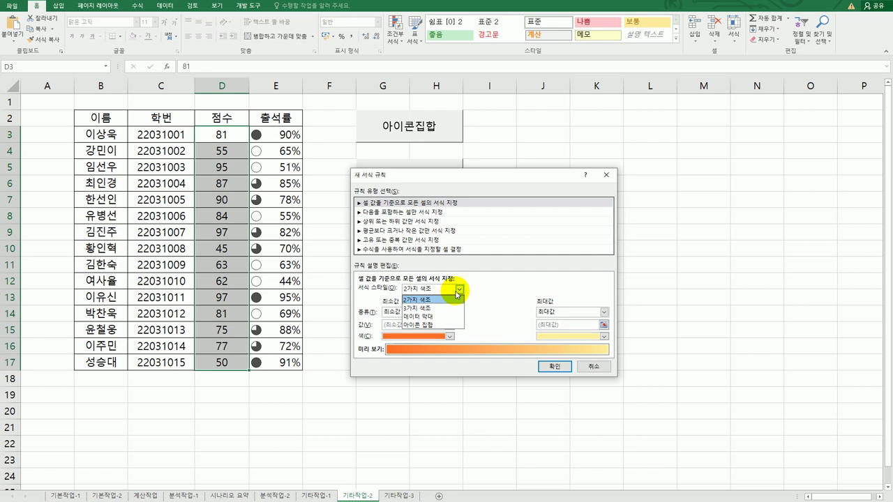
click(430, 325)
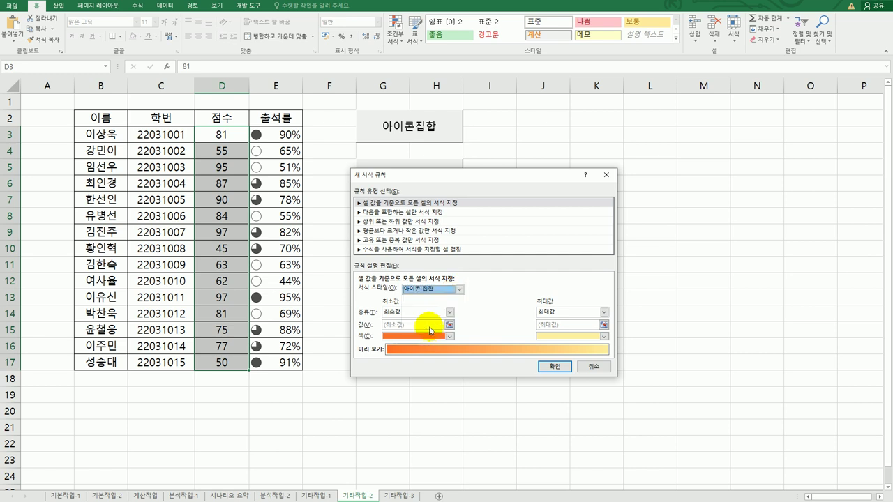
click(467, 305)
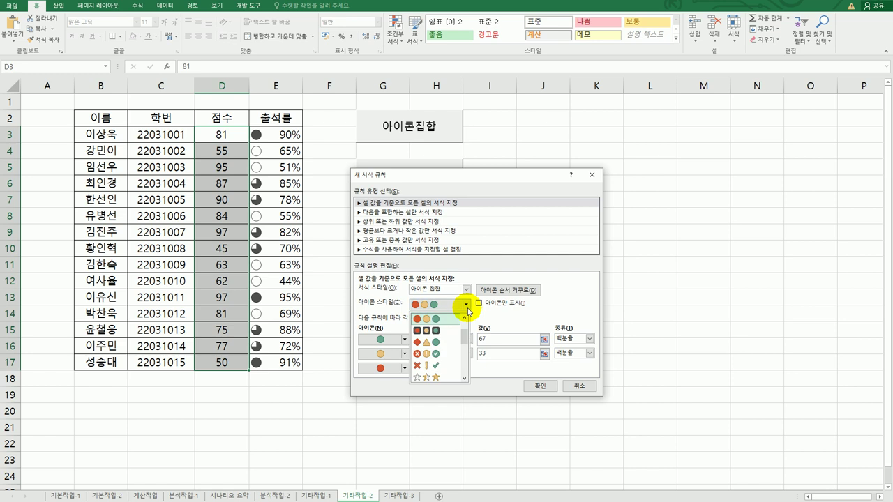
click(444, 378)
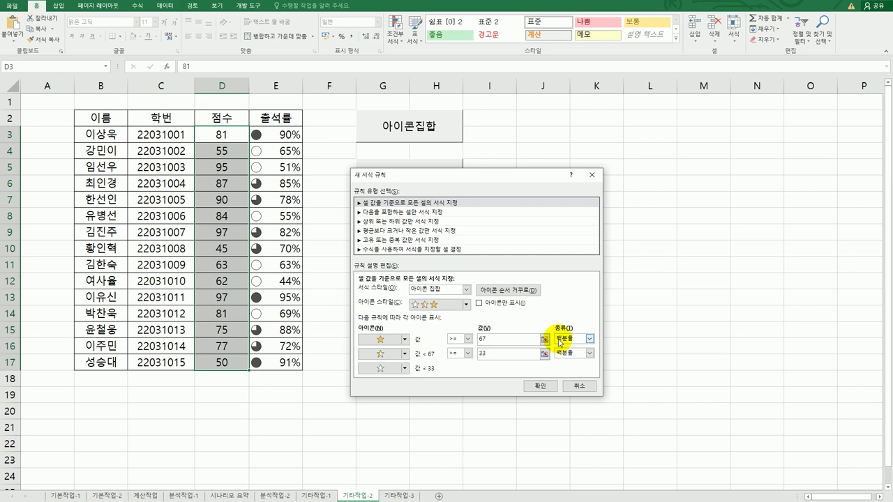
Set the full star's threshold type to 숫자 and its value to >= 80.
click(559, 342)
click(570, 350)
click(519, 337)
text(80)
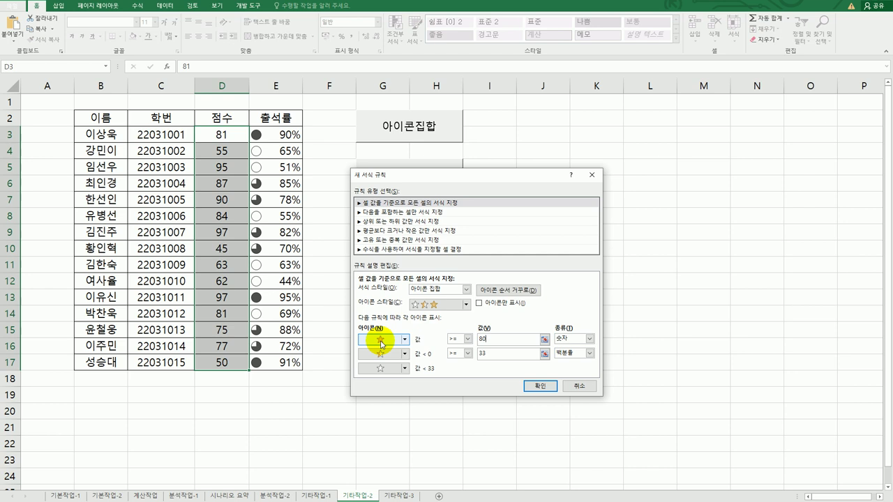
Set the half star's threshold type to 숫자 with value >= 60 and apply the icon rule to the 점수 values.
click(590, 353)
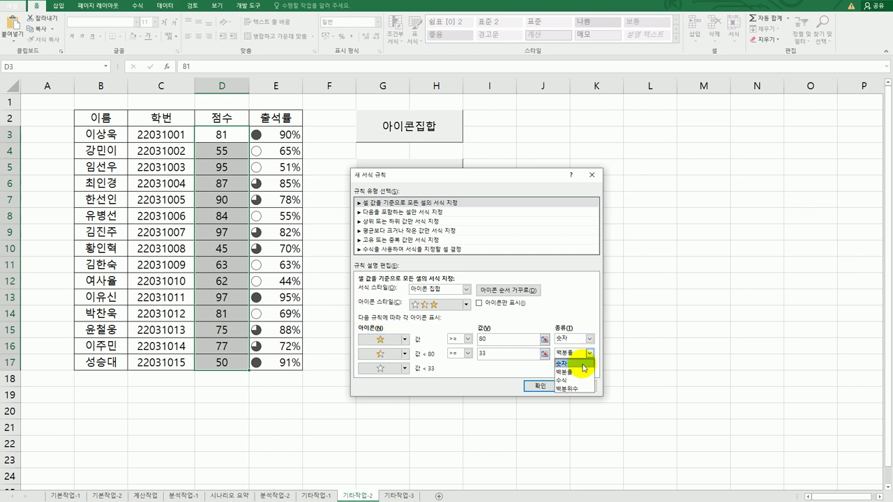
click(583, 364)
click(481, 354)
text(60)
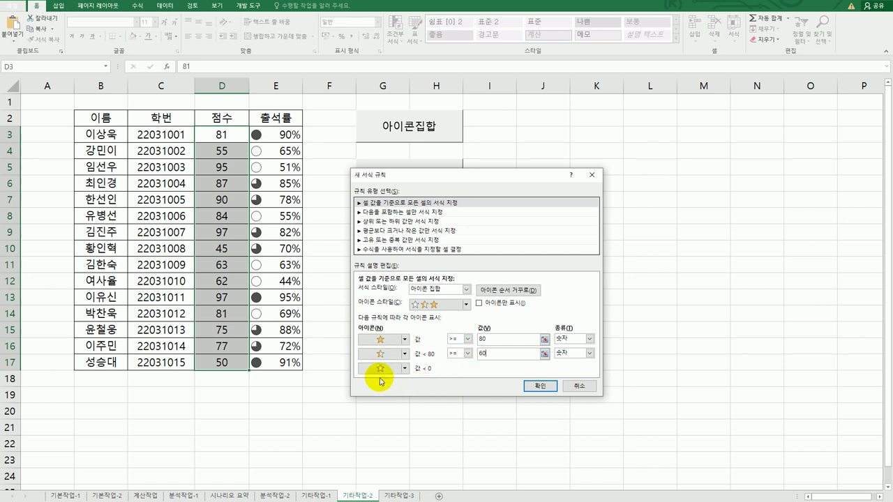
click(541, 385)
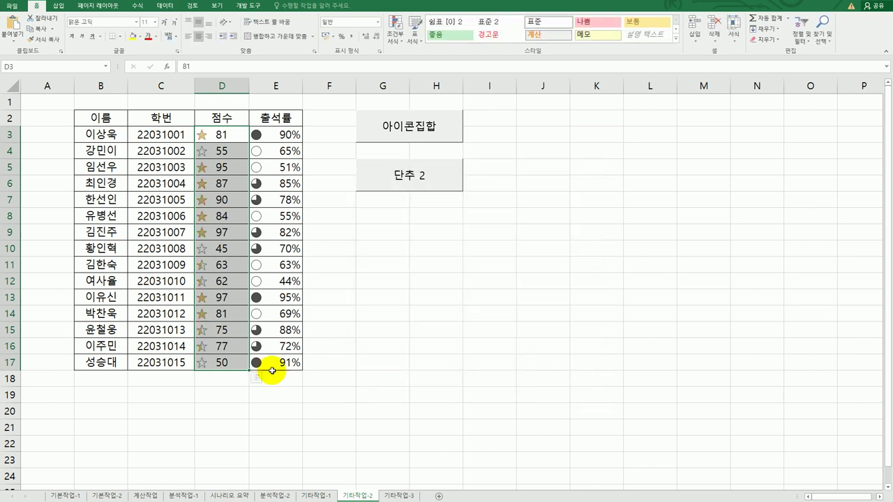
Select cell D17 to clear the range selection and stop recording the 반쪽별 macro.
click(238, 359)
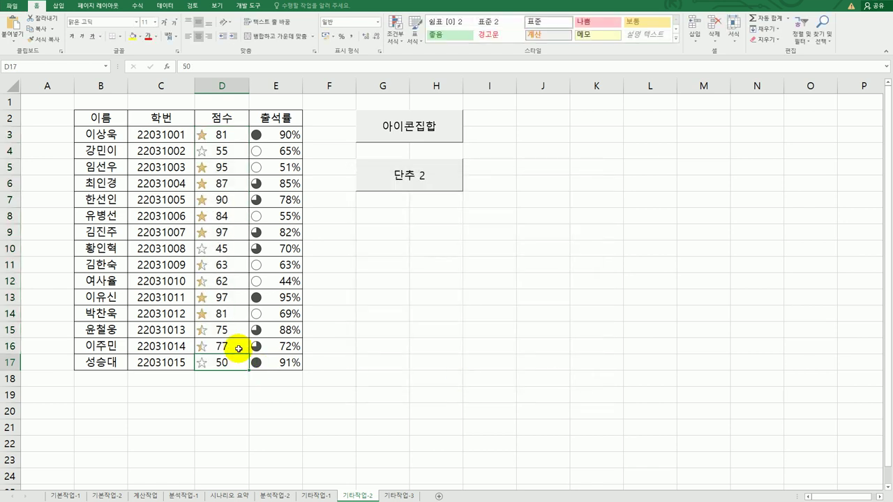
click(243, 6)
click(72, 18)
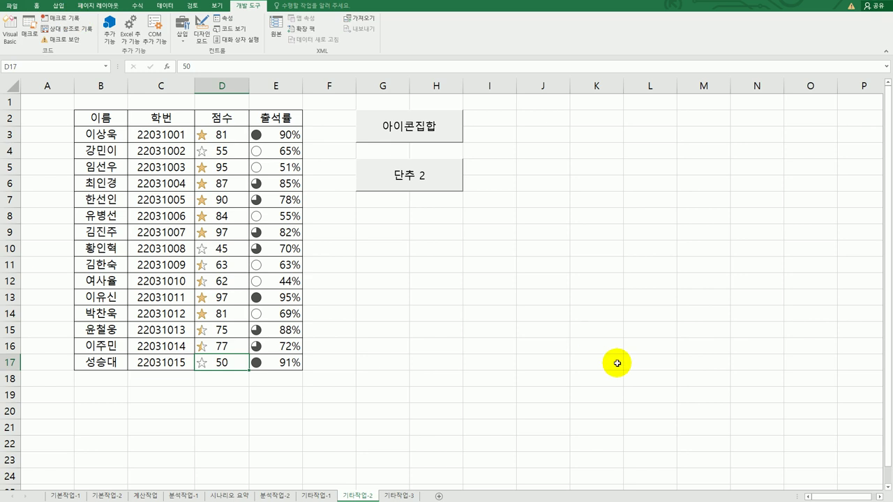
Change the second button's label to 반쪽별 and finish the text editing.
right_click(443, 177)
click(480, 216)
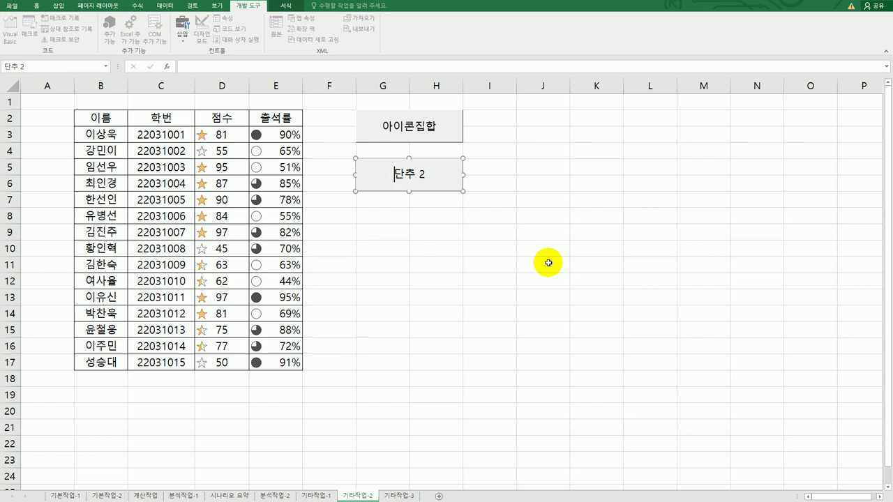
key(shift+End)
text(ㅂㅏㄴ좋)
text(별)
click(548, 263)
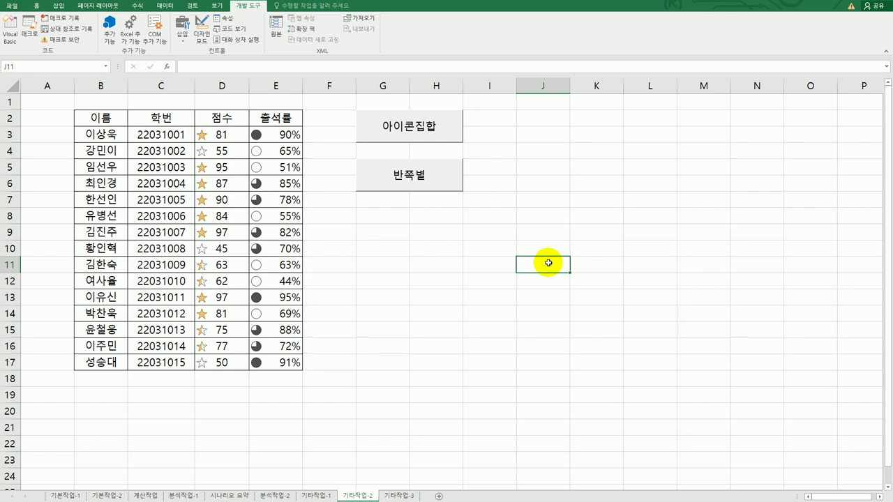
On the 기타작업-3 sheet, turn on design mode and open the click event code of the 연봉계약 button.
click(402, 495)
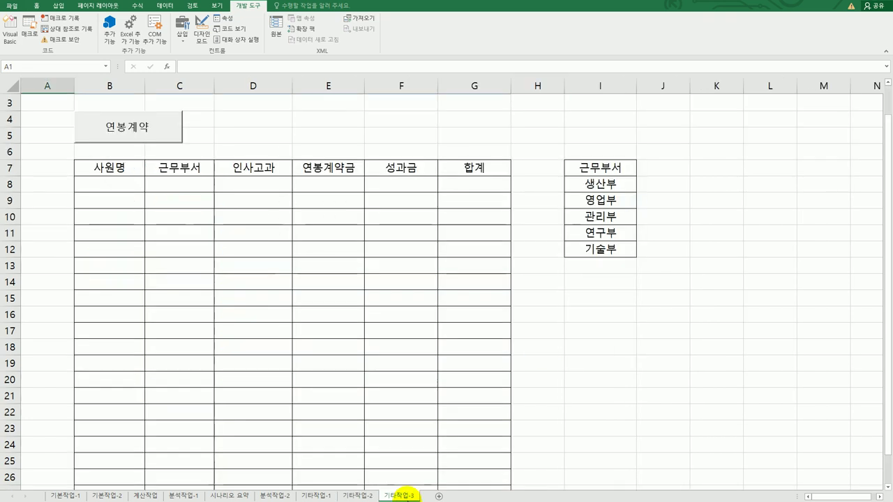
click(647, 379)
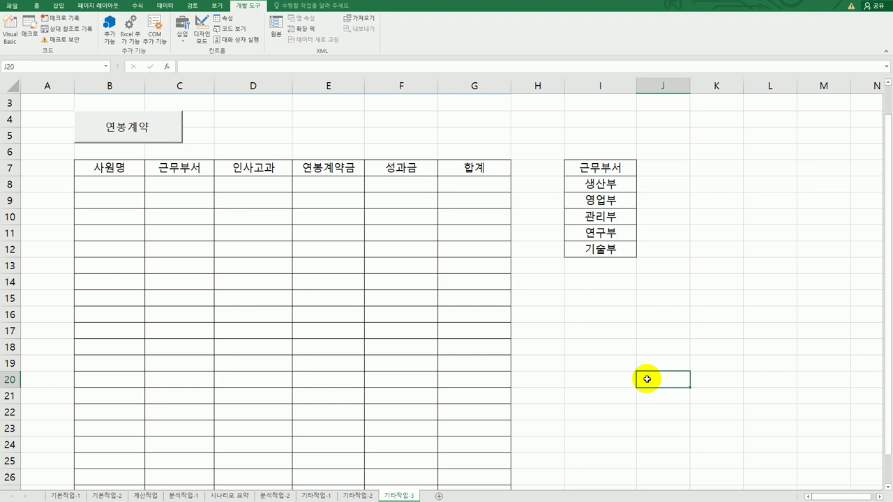
click(199, 38)
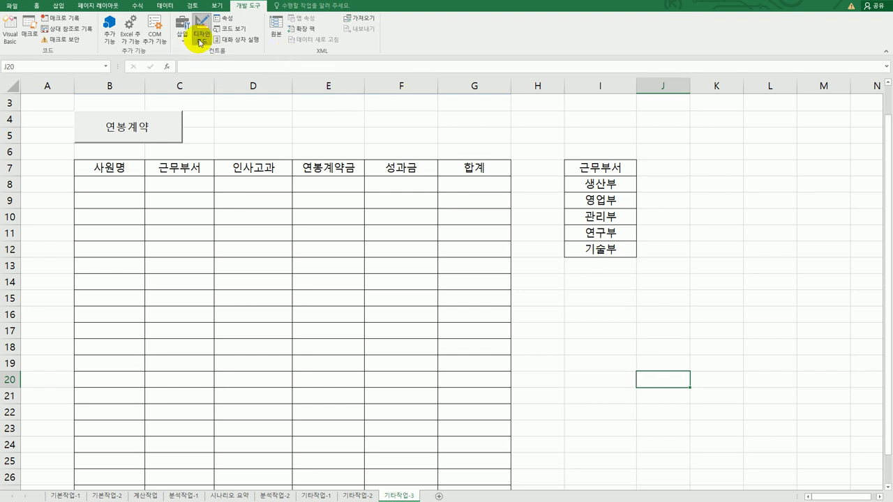
click(160, 137)
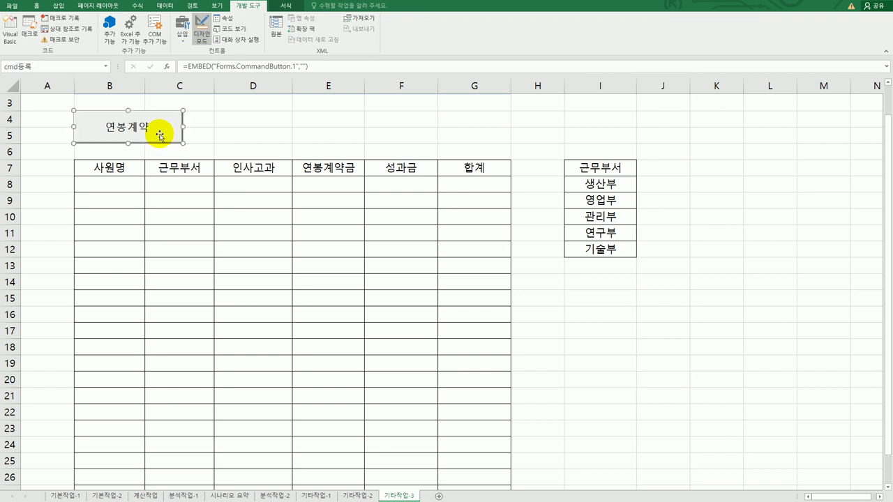
double_click(160, 135)
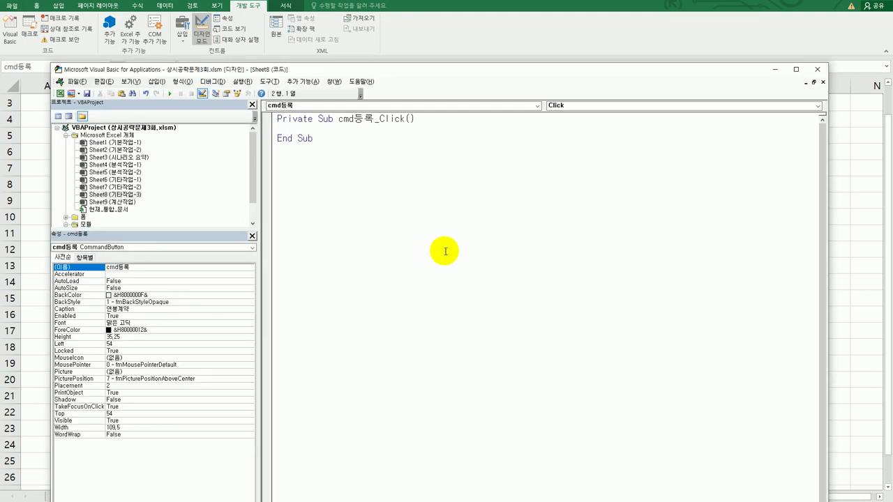
Add the statement 연봉계약.Show to the cmd등록_Click procedure.
key(Tab)
text(연봉계약.)
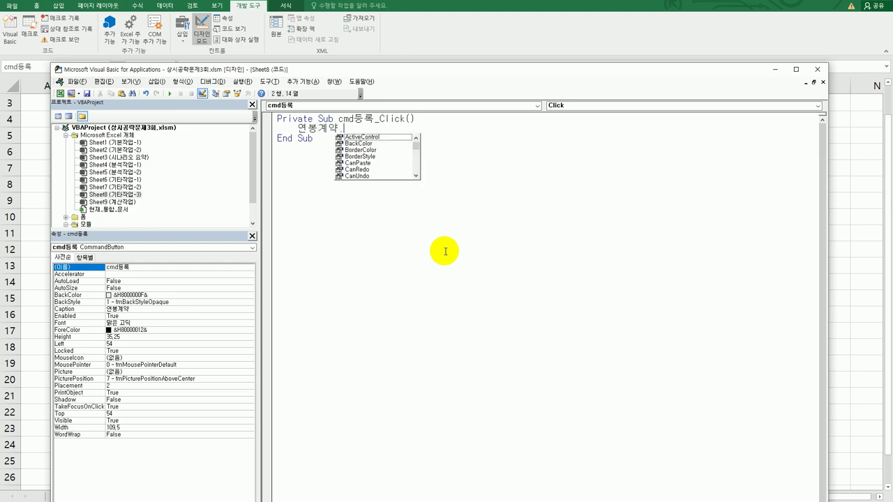
text(sh)
key(Tab)
click(445, 251)
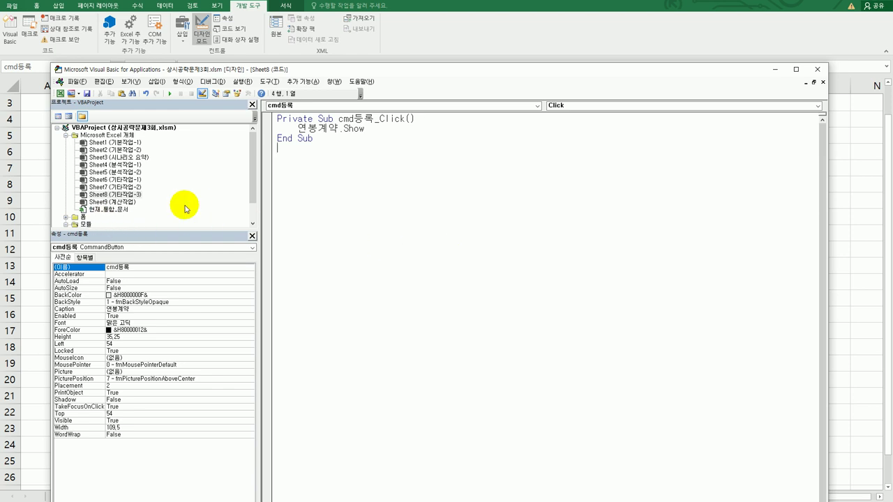
Open the code of the 연봉계약 form and create its UserForm Initialize event procedure.
double_click(75, 217)
click(96, 218)
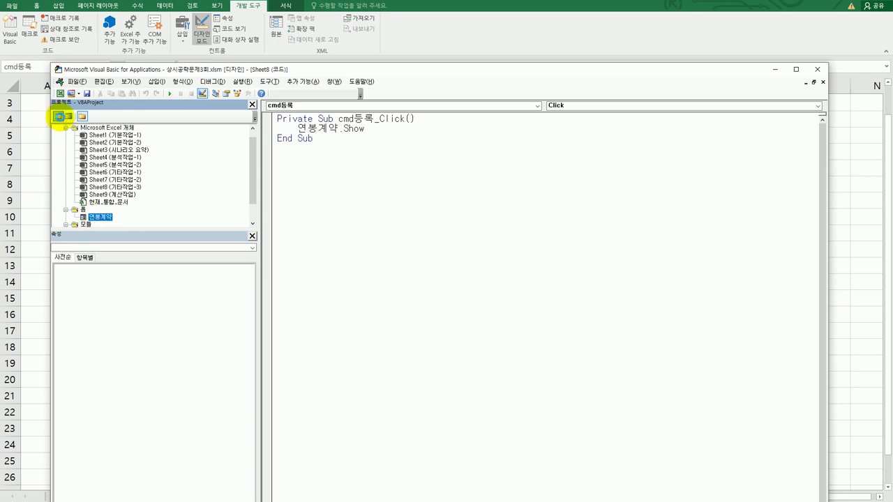
click(59, 116)
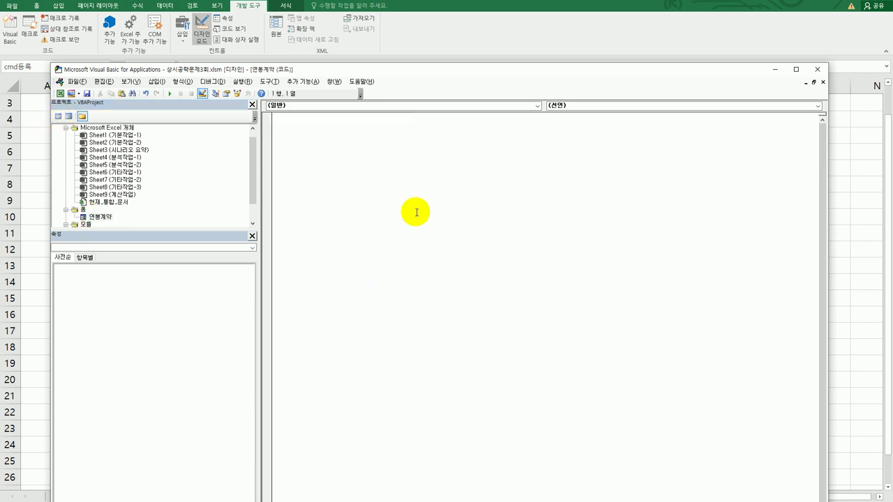
click(439, 105)
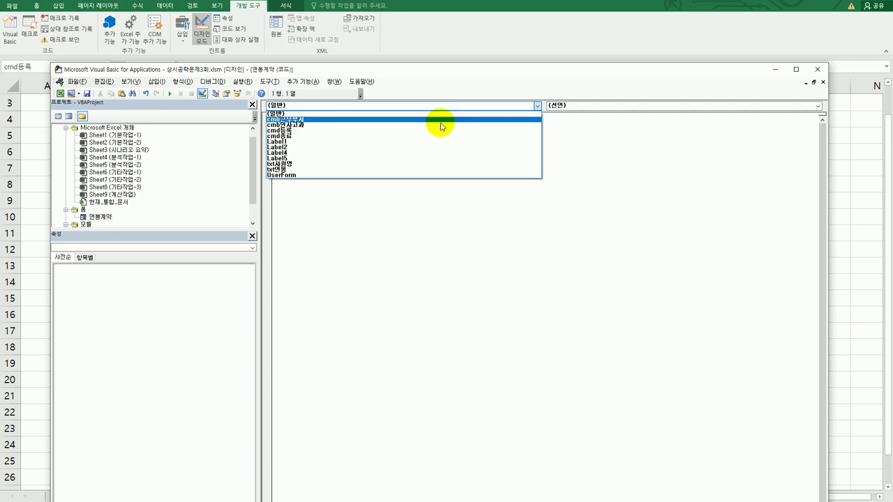
click(424, 175)
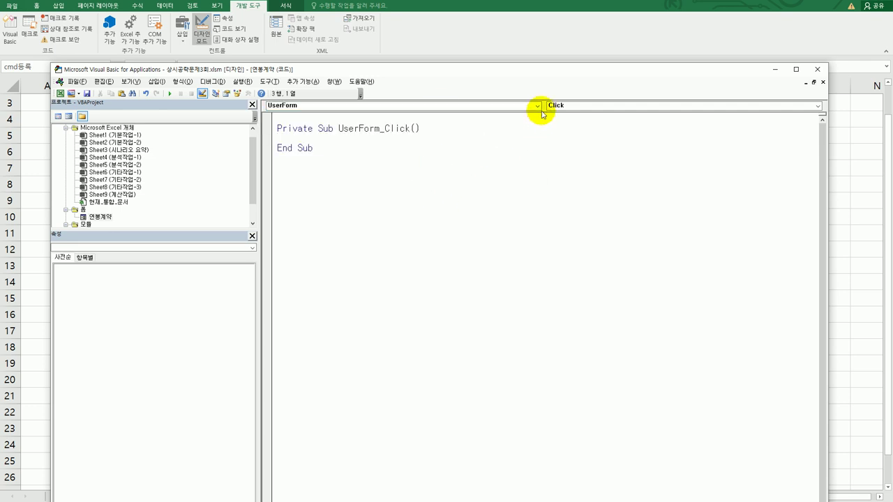
click(568, 106)
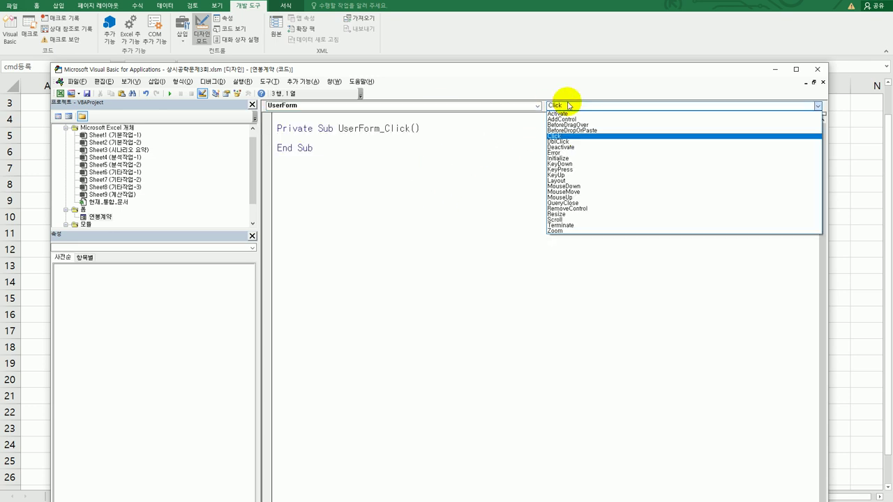
click(569, 159)
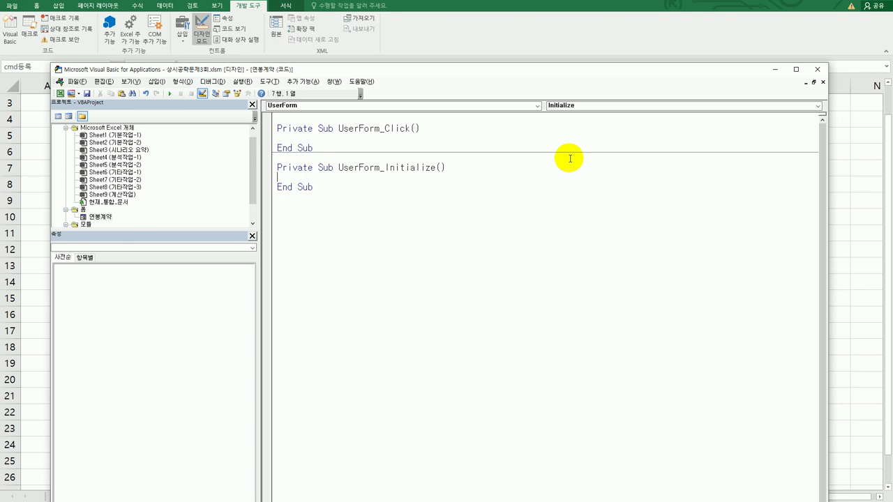
In UserForm_Initialize, add the line cmb근무부서.RowSource = "I8:I12".
key(Tab)
text(cmb근무부서.RowSource )
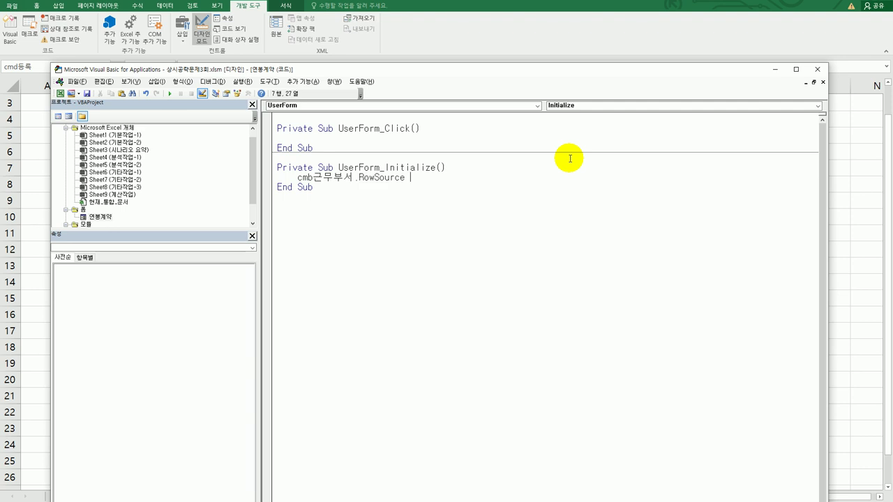
text(= "I8:I12")
key(Return)
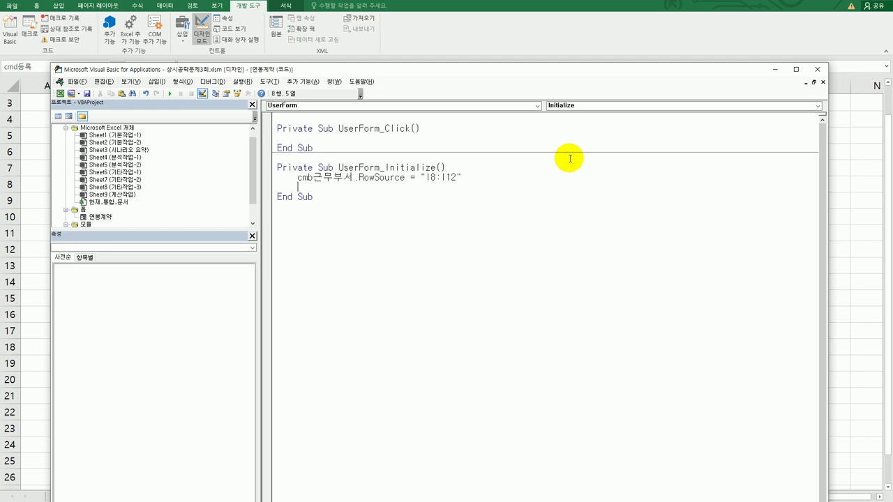
Start a With cmb인사고과 block below the RowSource line and add .AddItem "S1" inside it.
text(with cmb인사고과)
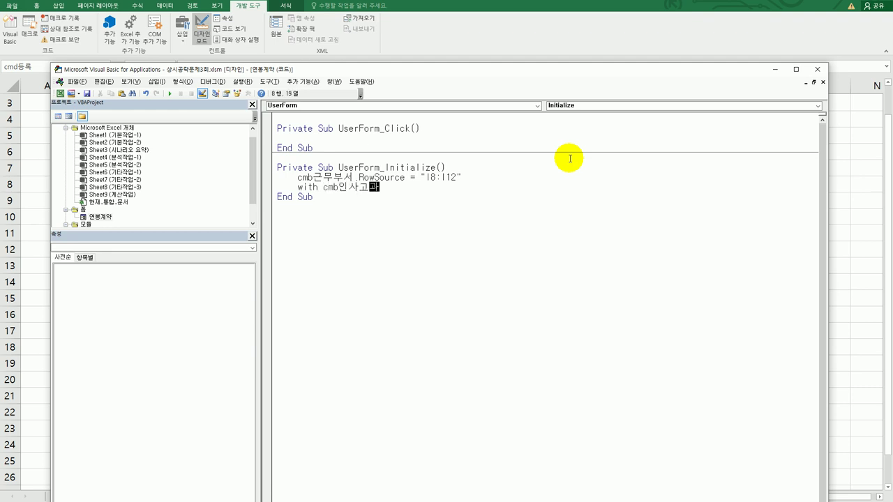
key(Return)
text(.)
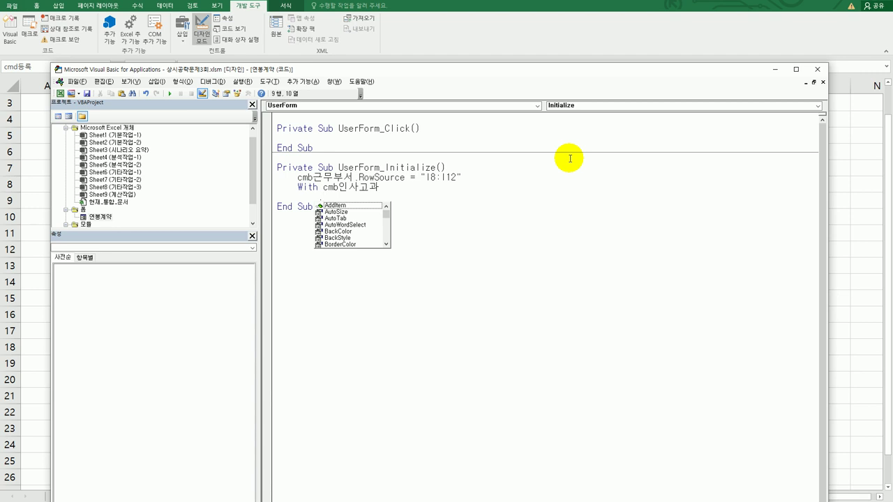
key(Tab)
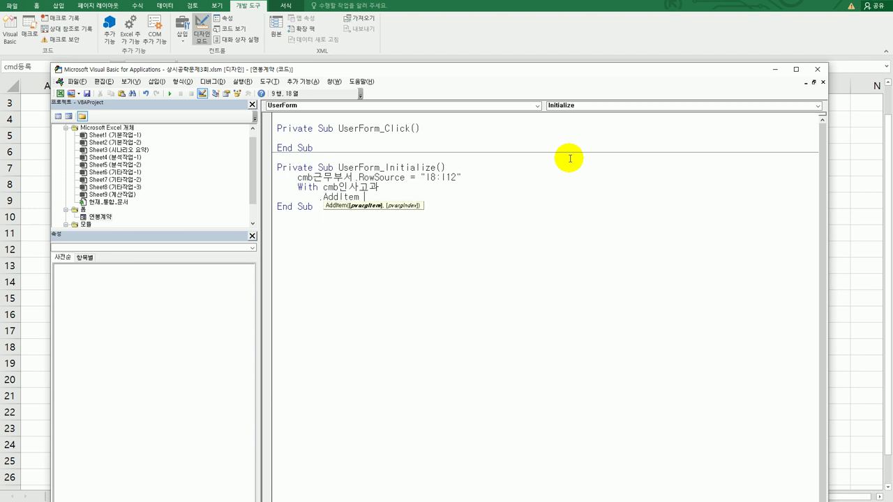
text("S1")
key(Return)
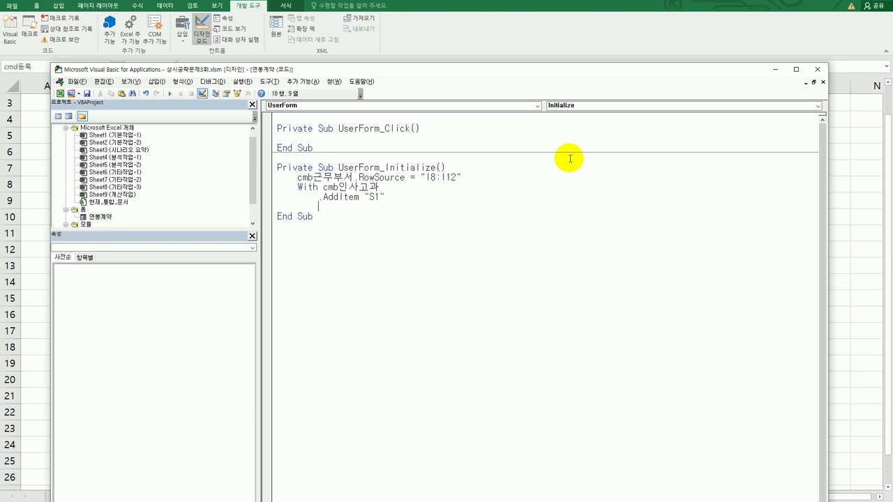
Copy the .AddItem "S1" line and paste it five times below the original.
key(Up)
key(shift+End)
key(ctrl+c)
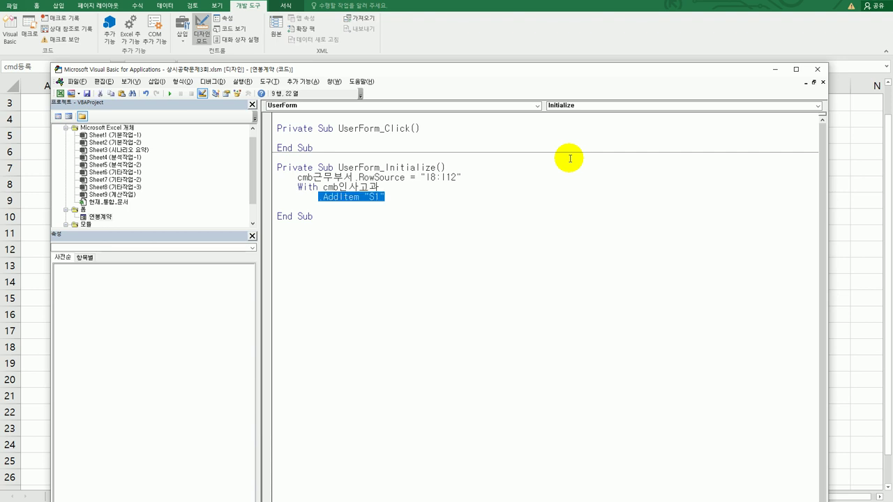
key(Up)
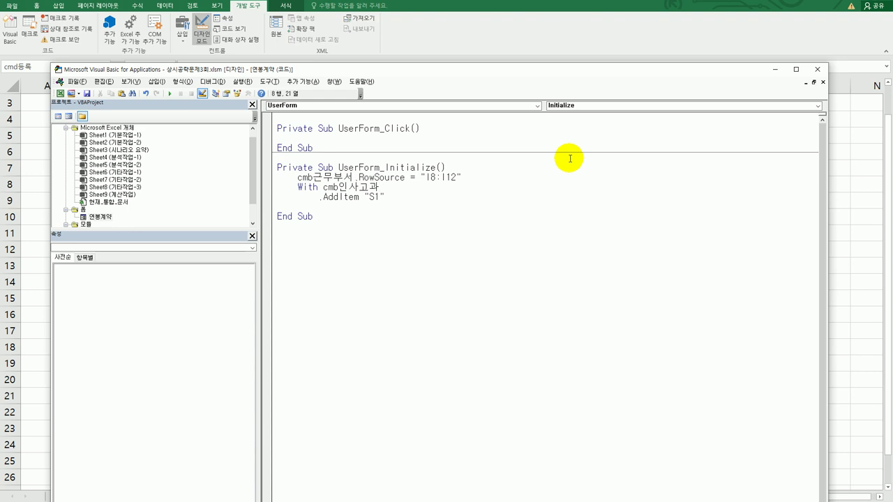
key(Down)
key(Return)
key(ctrl+v)
key(Return)
key(ctrl+v)
key(Return)
key(ctrl+v)
key(Return)
key(ctrl+v)
key(Return)
key(ctrl+v)
key(Return)
key(Up)
key(Up)
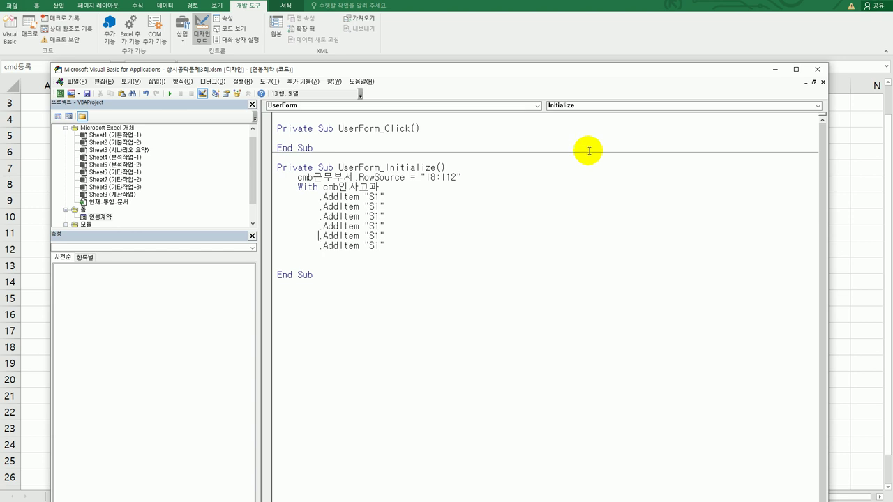
Change the item values in the five copied AddItem lines to S2, A1, A2, B1 and B2.
drag(381, 207, 368, 216)
text(2)
text(A)
drag(368, 226, 375, 245)
text(A2BB)
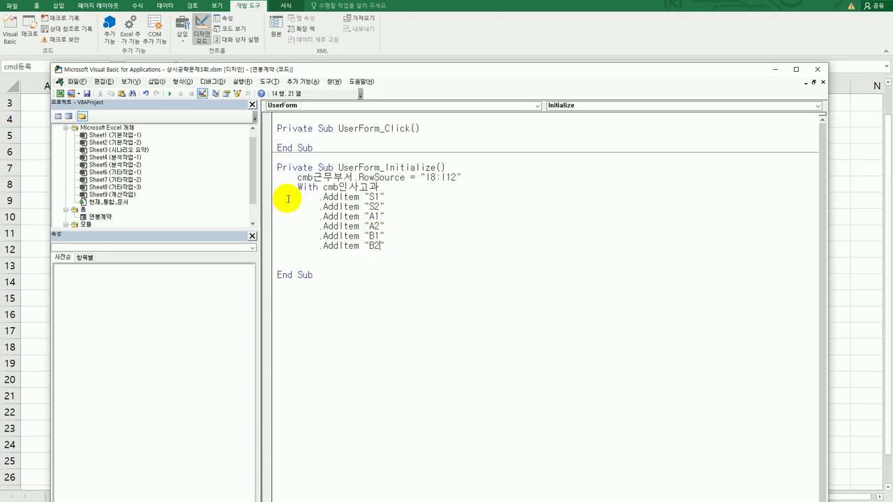
key(Delete)
text(2)
key(End)
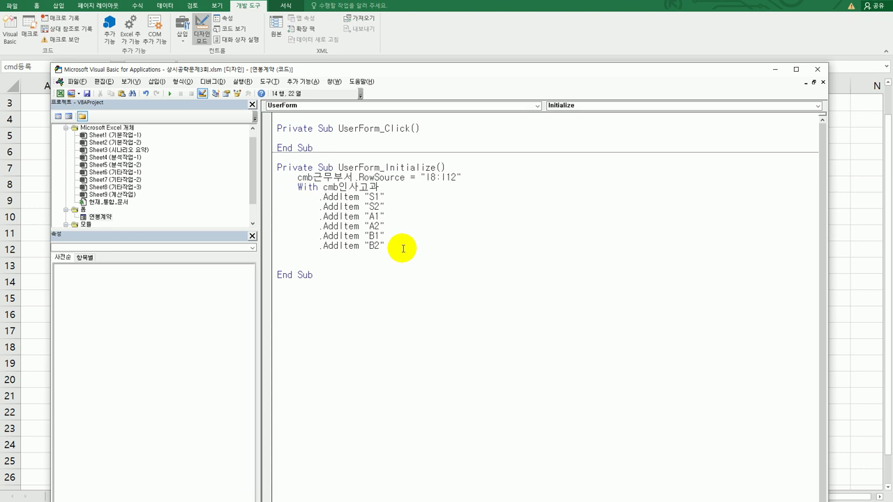
Close the cmb인사고과 block with End With below the last AddItem line.
key(Return)
text(END WITH)
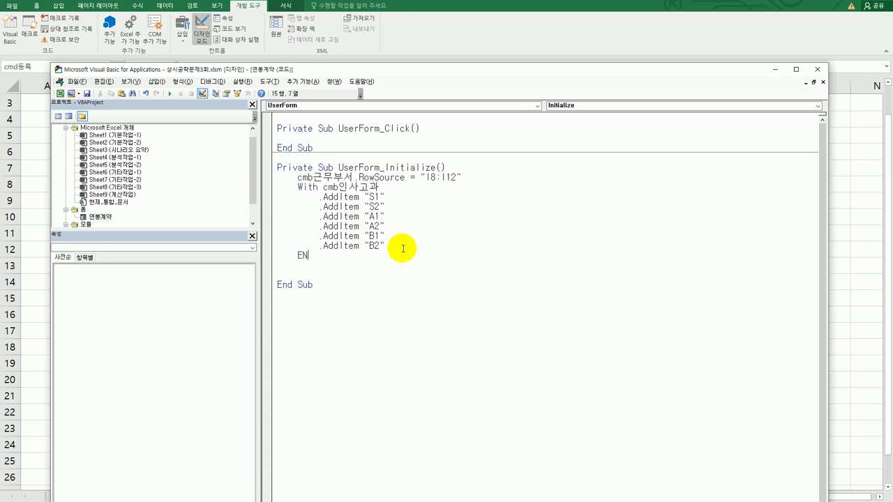
key(Return)
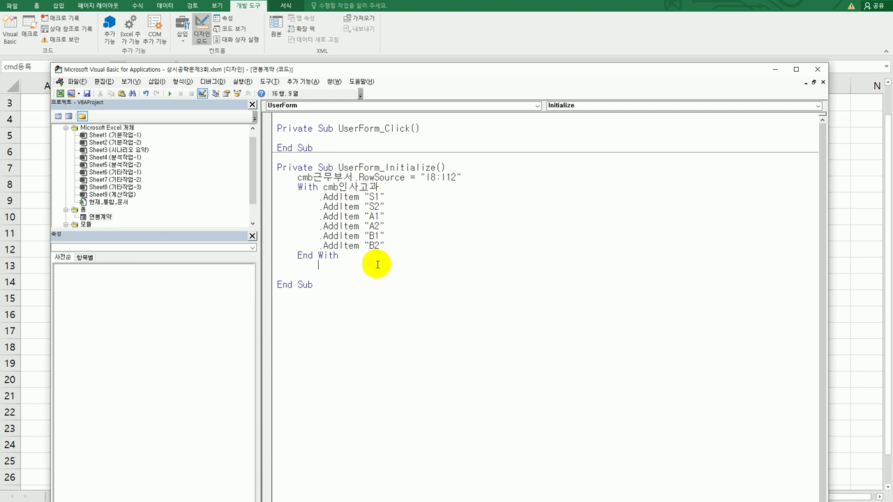
key(Down)
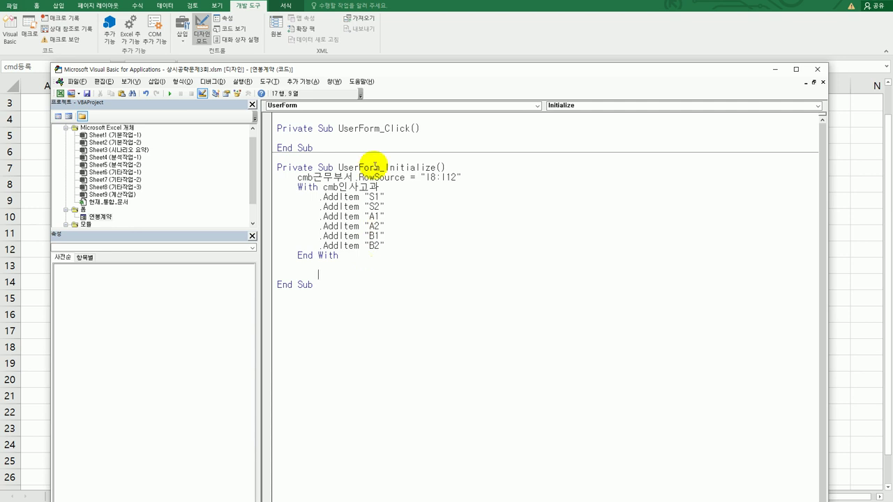
Create the Click procedure for cmd종료 and enter [G5] = Date as its first line.
click(367, 105)
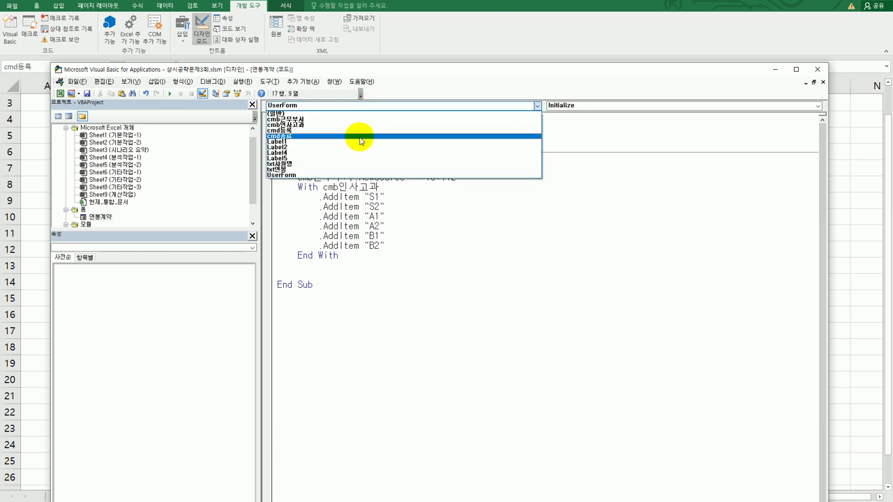
click(361, 136)
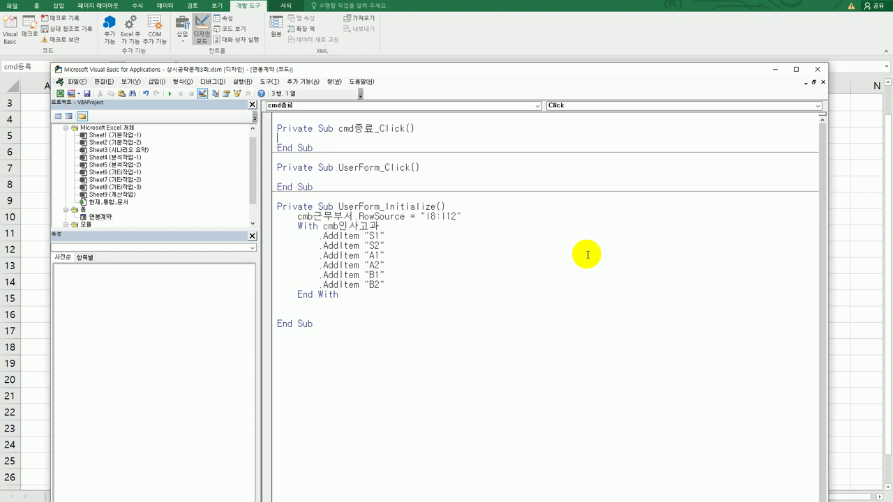
key(Tab)
text([G5] = DATE)
key(Return)
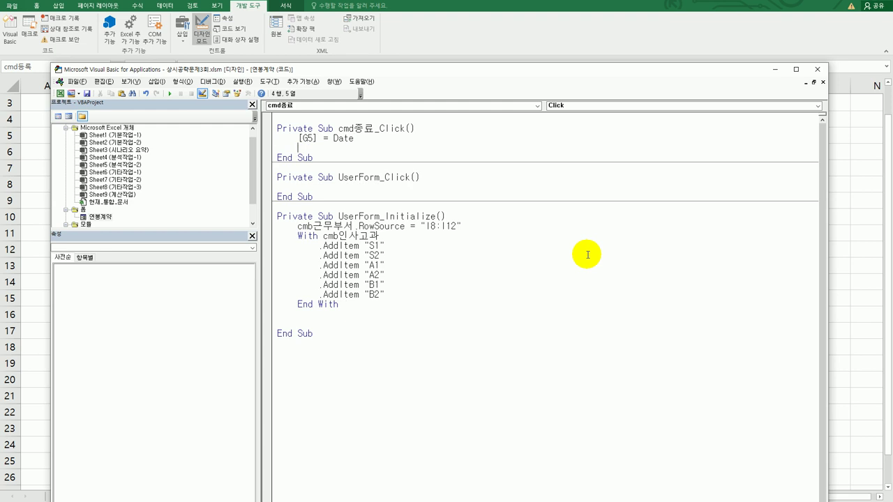
Add the line [G5].Font.Bold = True below the date assignment.
text([G5)
text(.FONT.BOLD =)
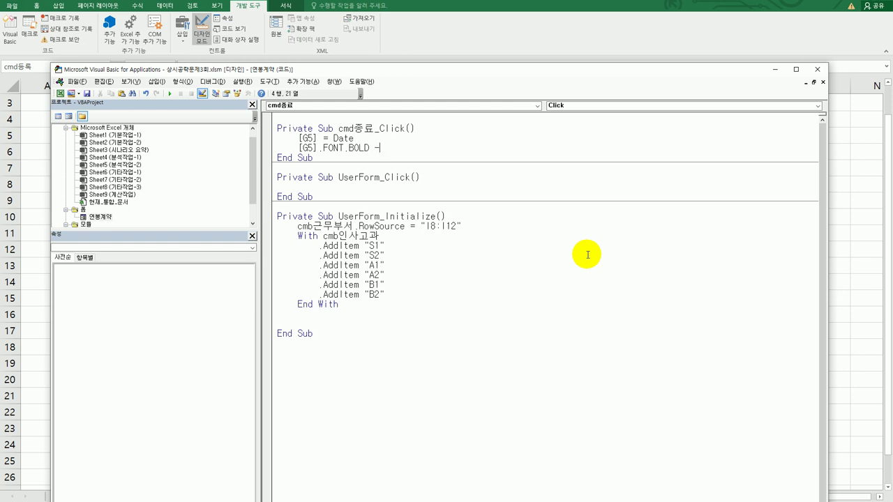
text(TRUE)
key(Return)
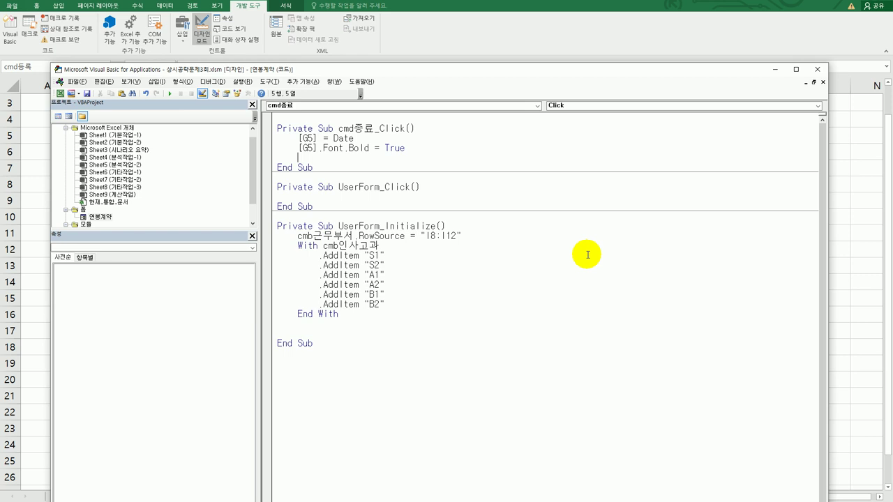
Add Unload Me at the end of the cmd종료 procedure, leaving empty lines above it.
key(Return)
text(unload me)
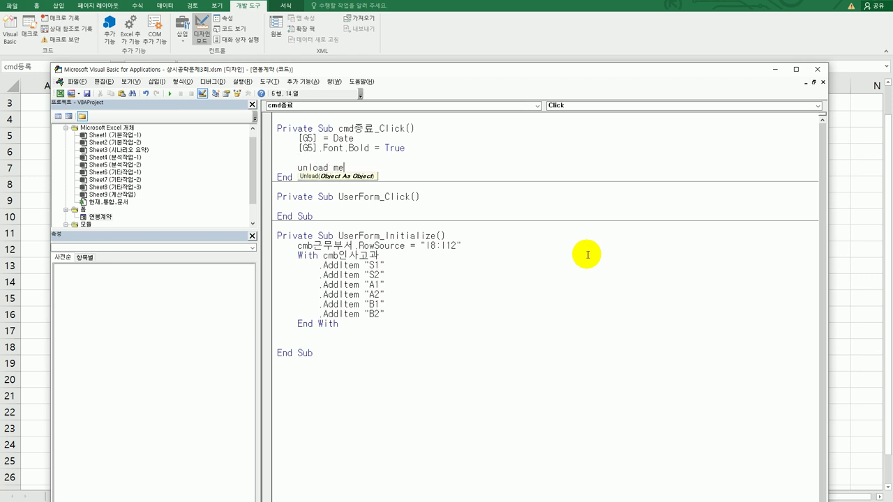
key(Up)
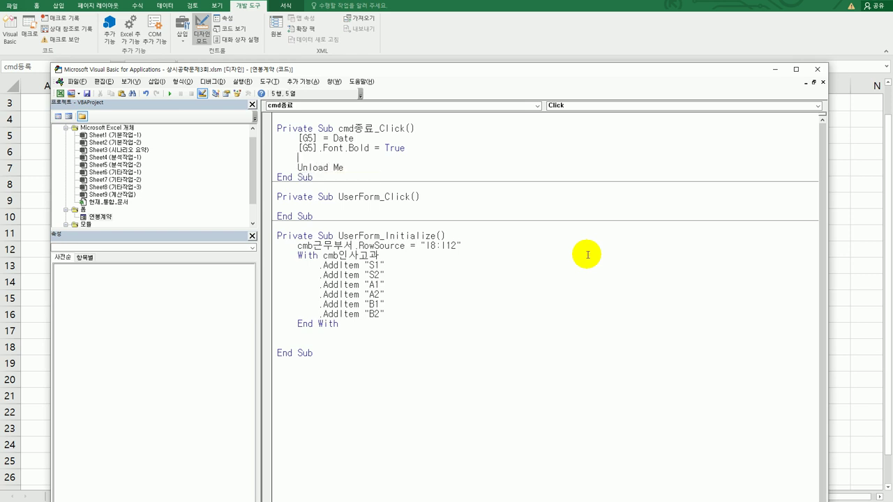
key(Return)
key(Up)
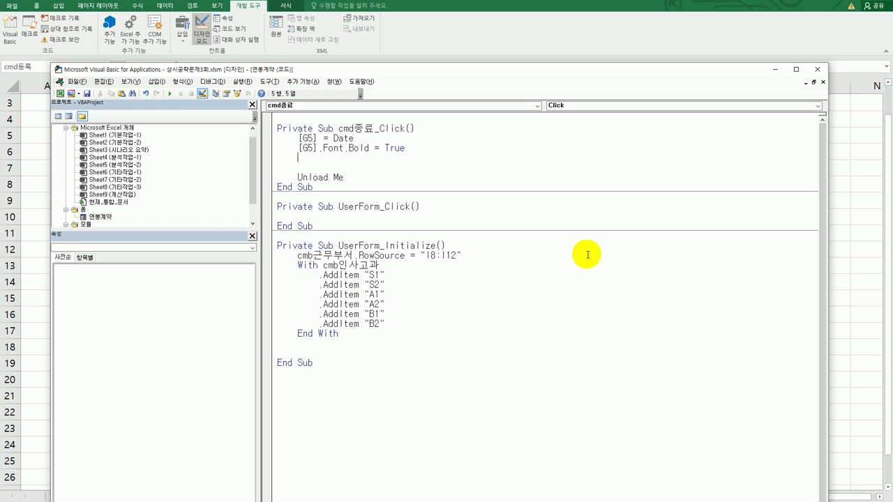
Start a MsgBox line above Unload Me with Date & and the text 총 건 입력 완료".
text(msgbox)
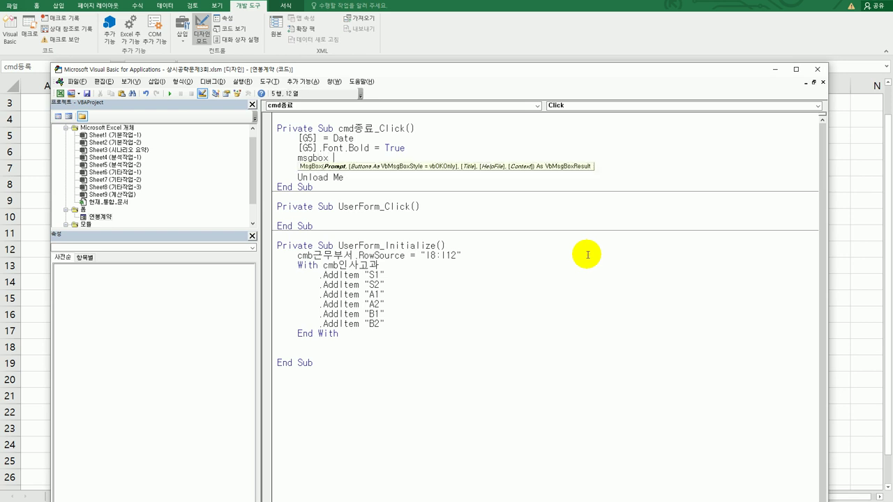
text( date )
text(&)
text(ㅊ총 가)
text(건 )
text(입력)
text( 완료)
text(")
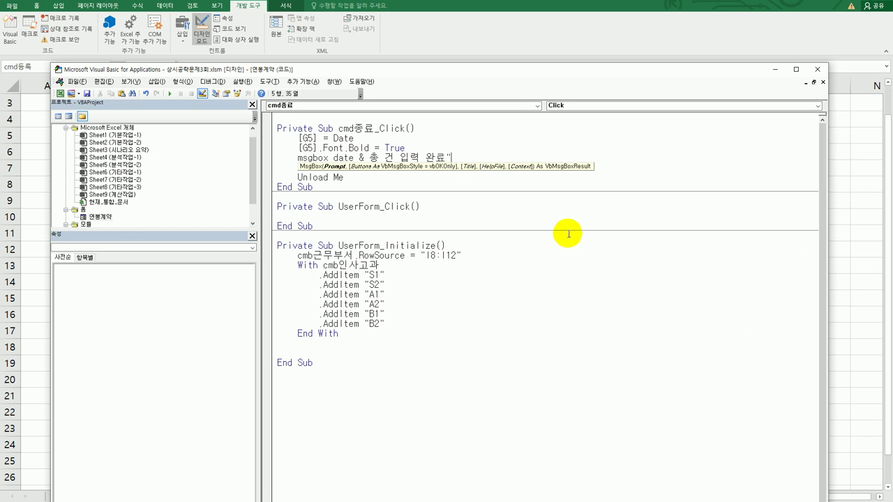
Split the message text into the quoted parts "총 " and "건 입력 완료", joined with &.
click(369, 158)
text("총 )
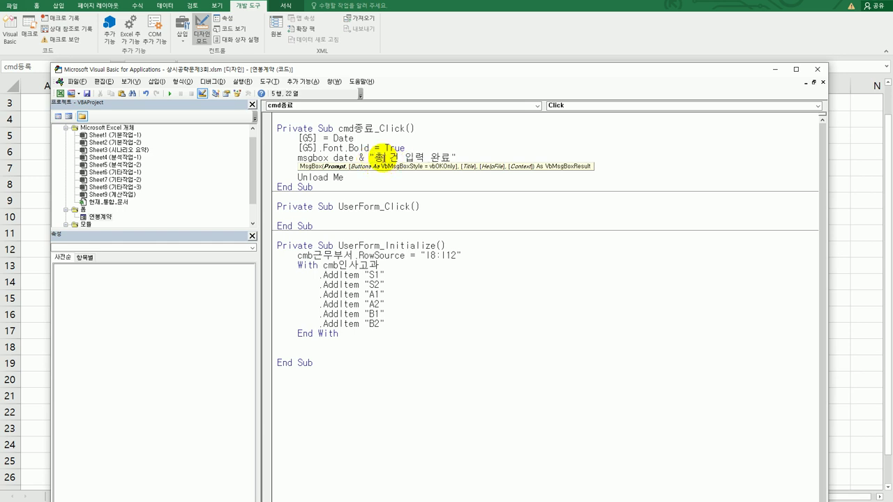
text("건)
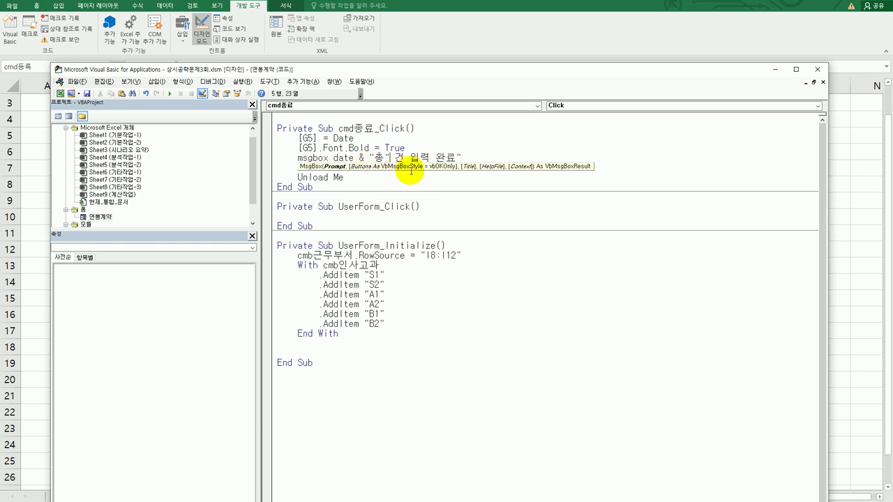
key(Right)
text(&)
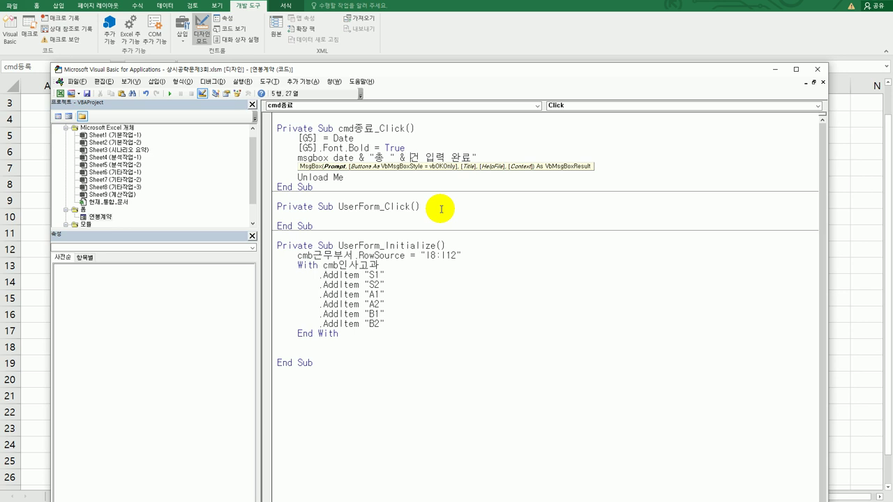
text( ")
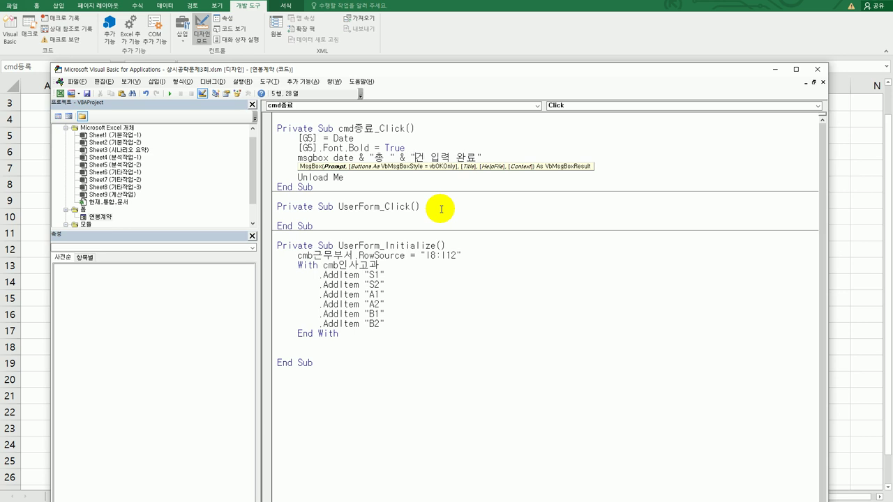
Complete the MsgBox line with an empty buttons argument and the title "폼 닫기".
key(End)
text(,)
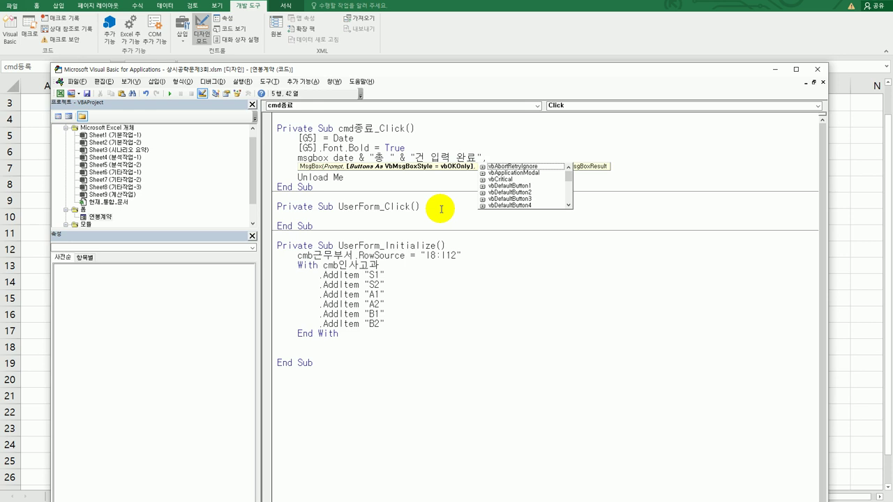
text(,)
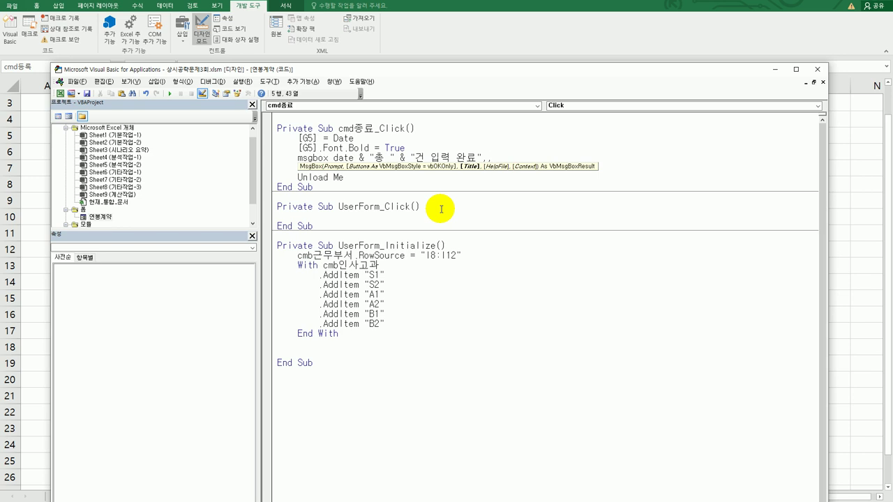
text(")
text(폼 닫ㄱ)
text(ㅣ")
key(Return)
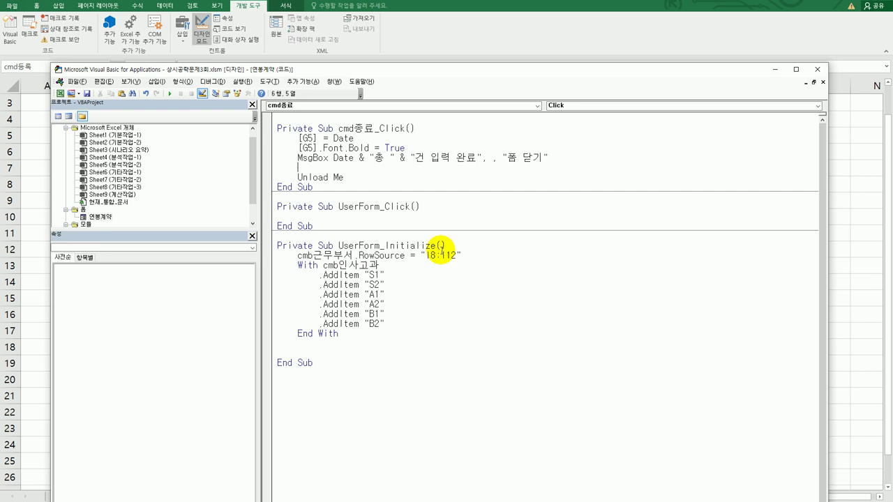
Close the code editor, turn off design mode and open the form with the 연봉계약 button.
click(818, 71)
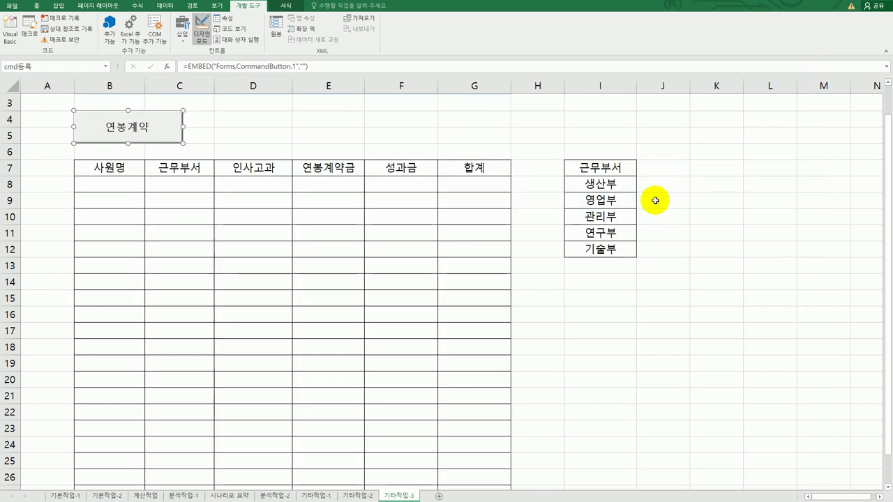
click(201, 37)
click(670, 249)
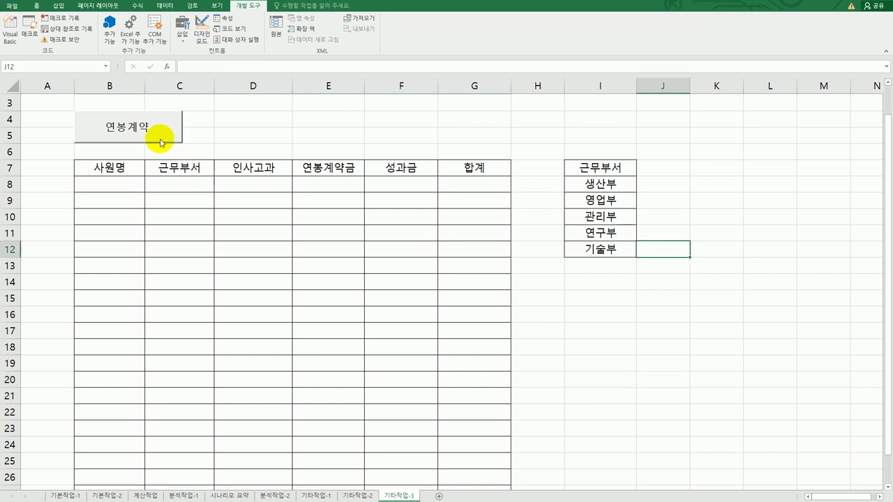
click(137, 130)
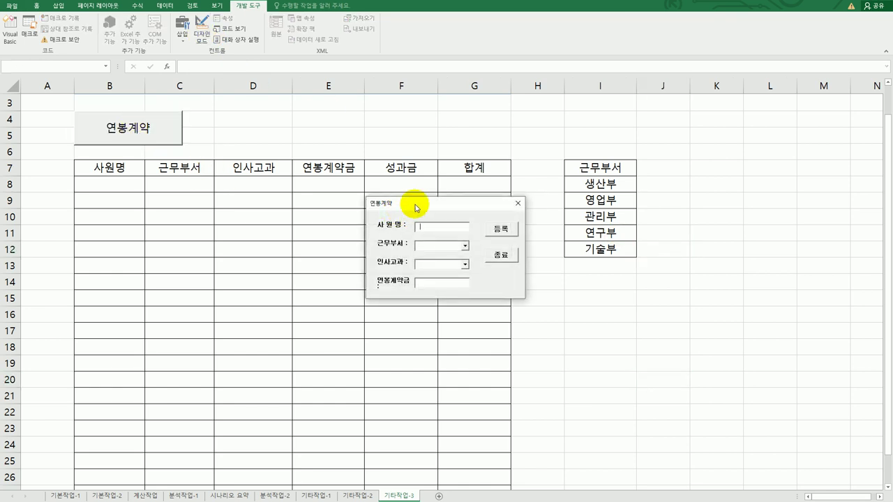
Move the form aside and check the items in its 근무부서 and 인사고과 lists.
drag(412, 205, 327, 168)
click(376, 205)
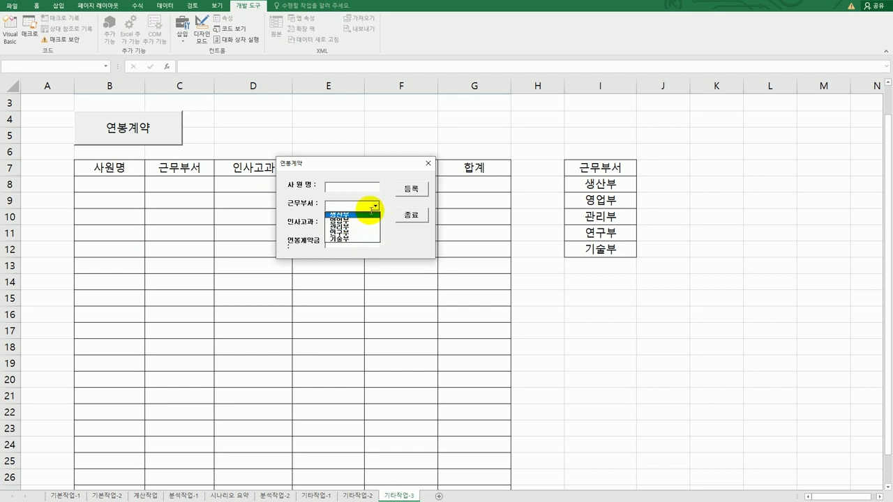
click(376, 206)
click(377, 224)
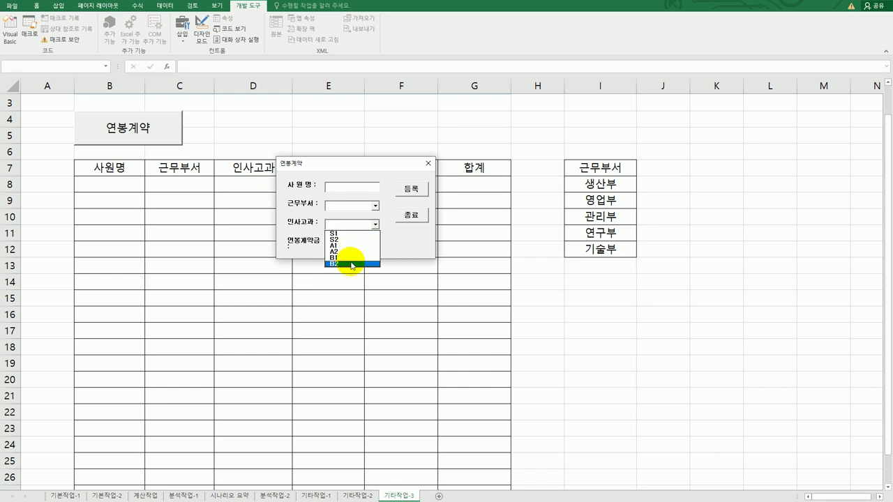
click(403, 242)
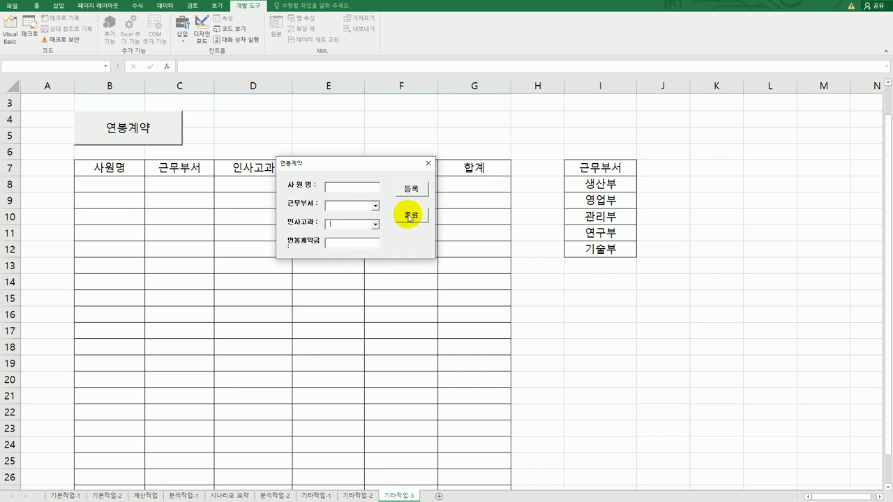
Test the form's 종료 button, moving its message box beside the form and dismissing it.
click(409, 218)
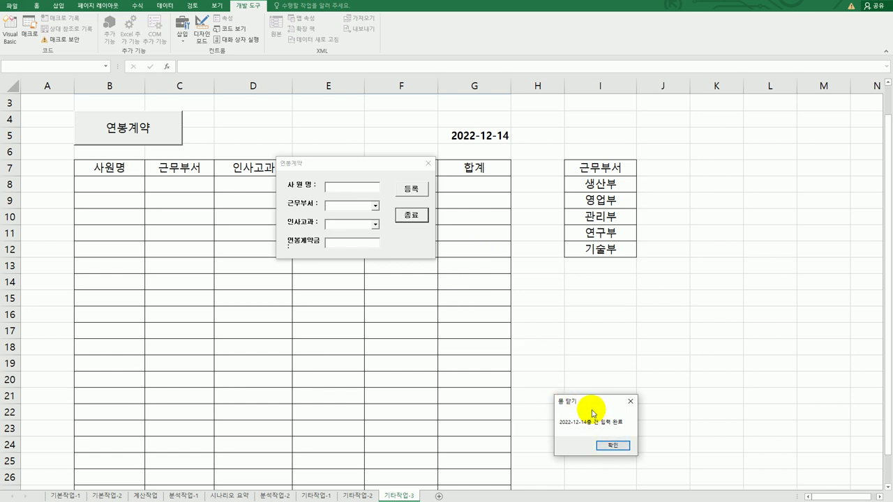
drag(591, 406, 492, 175)
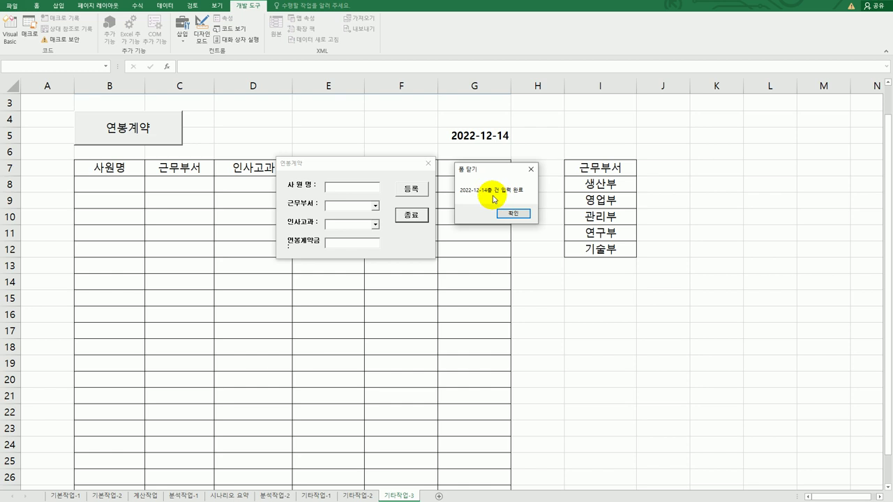
click(504, 217)
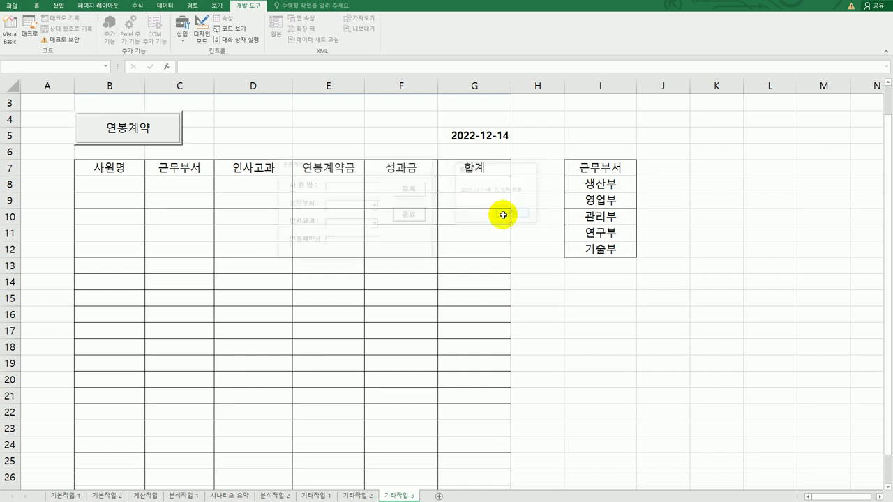
click(532, 299)
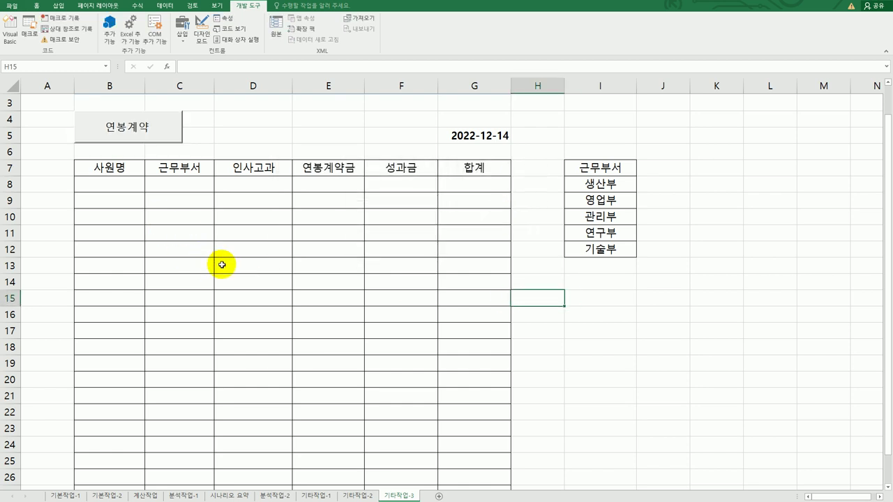
Reopen the form's code and insert a space before 총 in the MsgBox text.
click(13, 52)
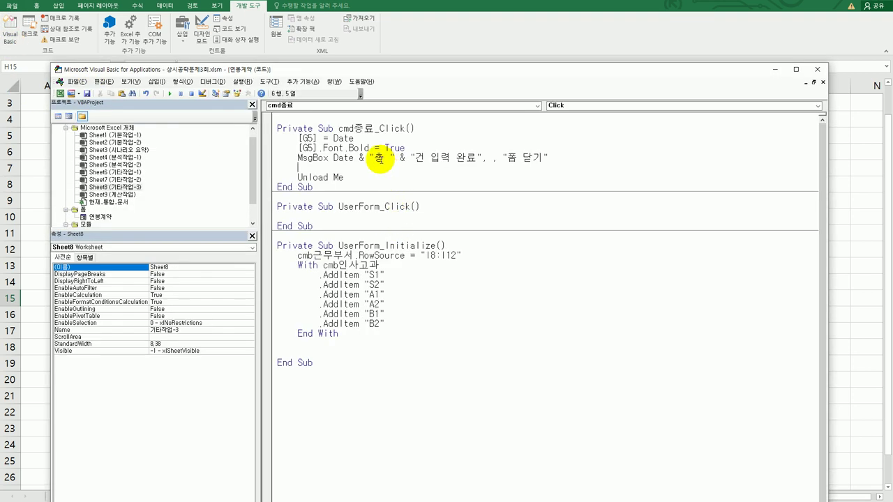
click(379, 167)
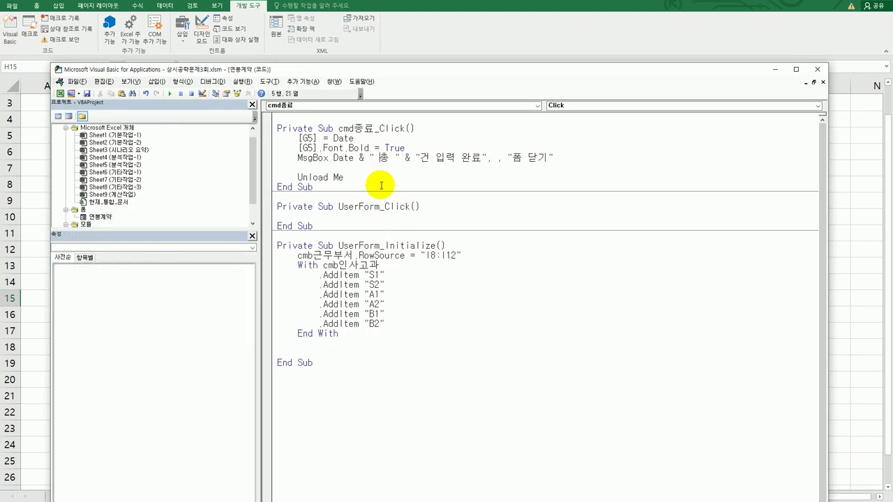
click(402, 226)
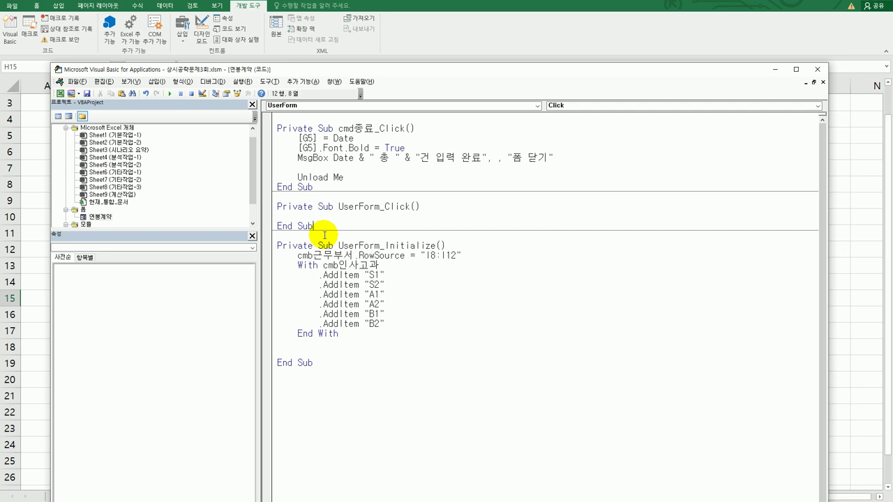
Open the 연봉계약 form's design and create the Click procedure for its 등록 button.
click(312, 106)
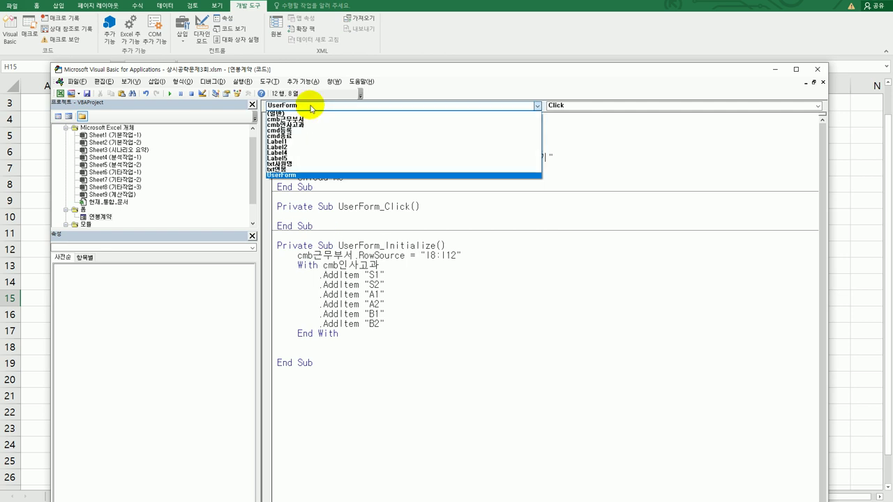
click(96, 223)
double_click(101, 217)
double_click(406, 141)
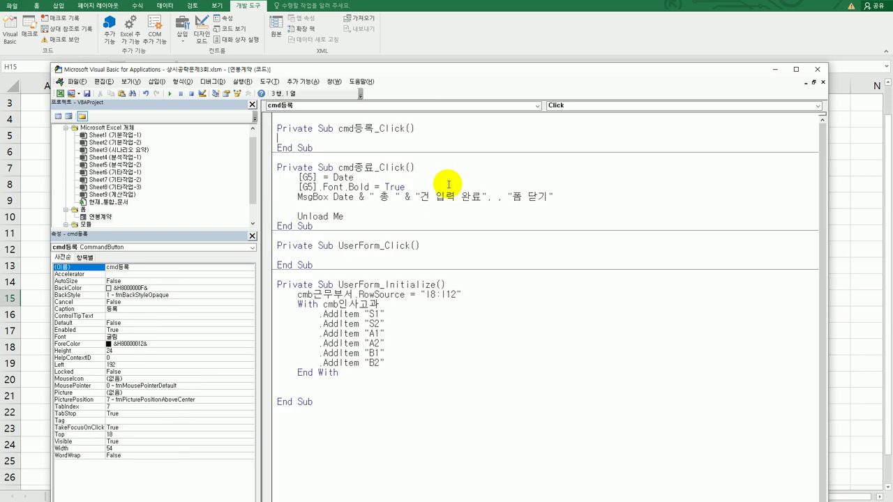
Uncover the sheet's table and write i = Range("b7").CurrentRegion.Rows.Count in the 등록 button's Click procedure.
drag(446, 72, 444, 206)
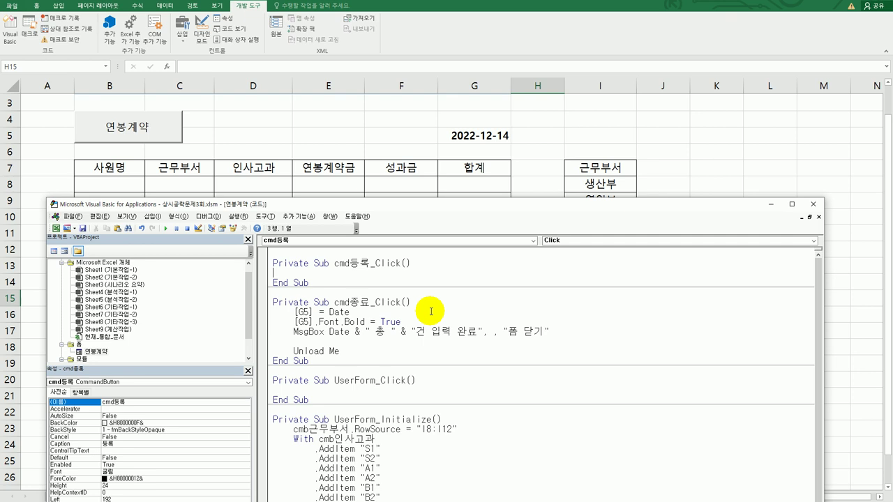
key(Tab)
text(i = range(")
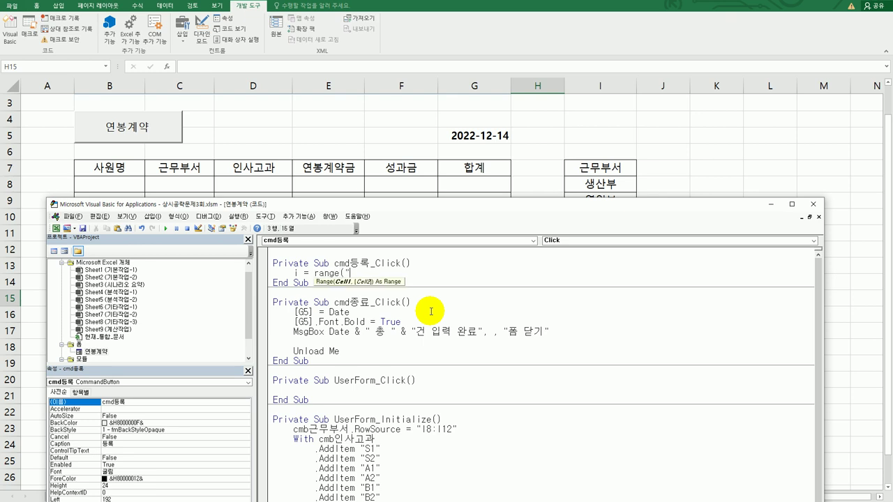
text(b7")
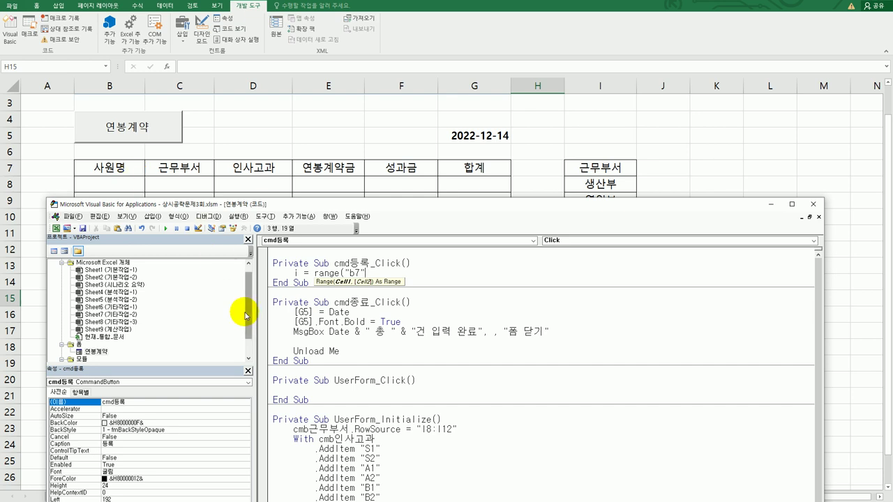
text().cu)
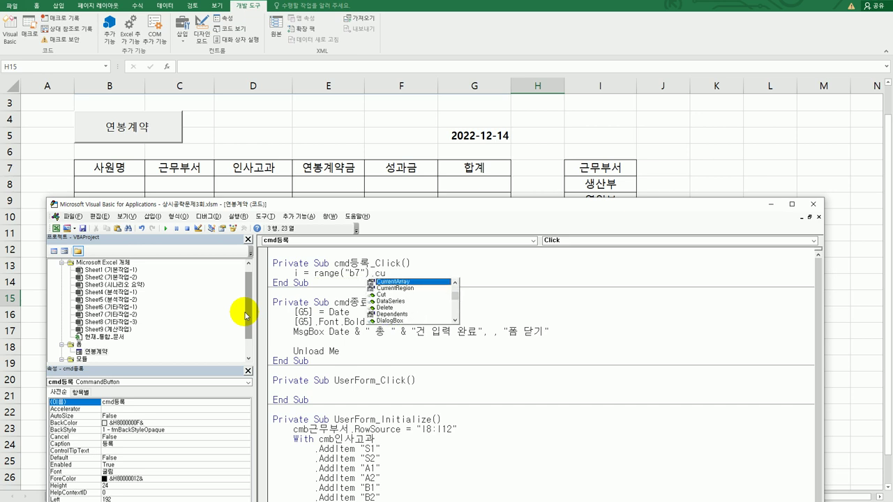
key(Down)
key(Tab)
text(.rows.count)
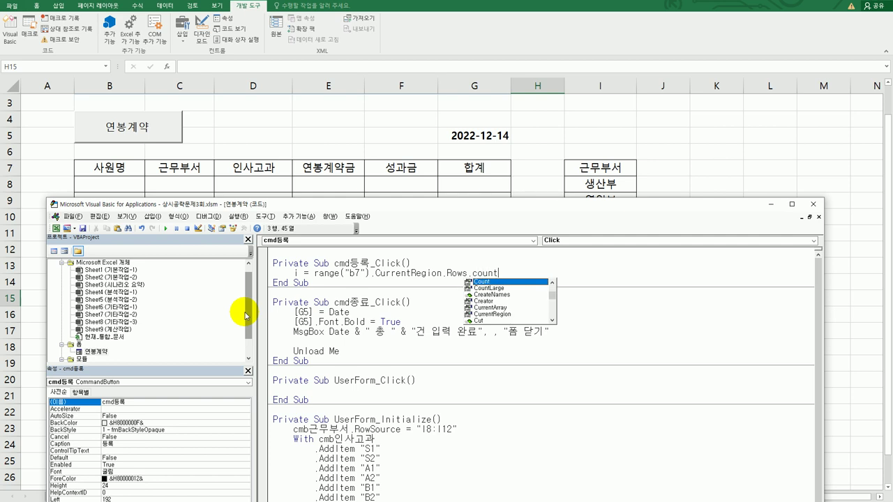
key(Tab)
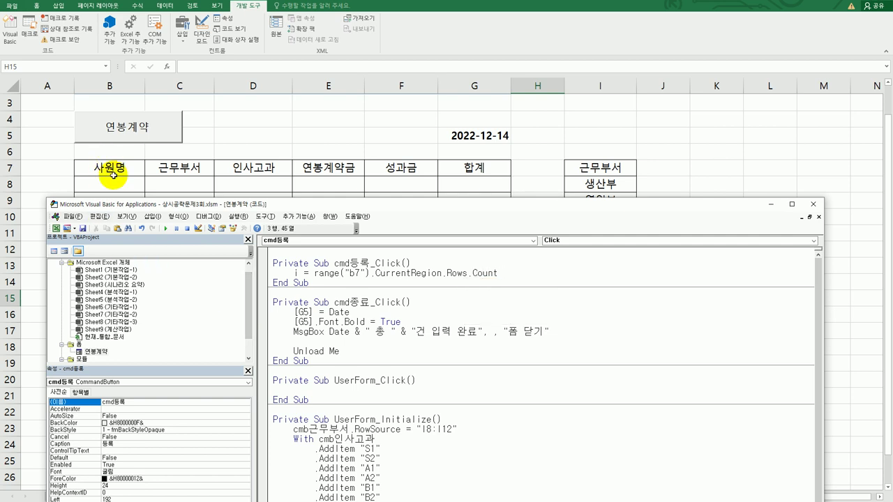
Add + 7 to the row calculation for i and leave a blank line below it.
mouse_move(425, 202)
mouse_down()
mouse_move(427, 321)
mouse_move(419, 199)
mouse_move(420, 214)
mouse_up()
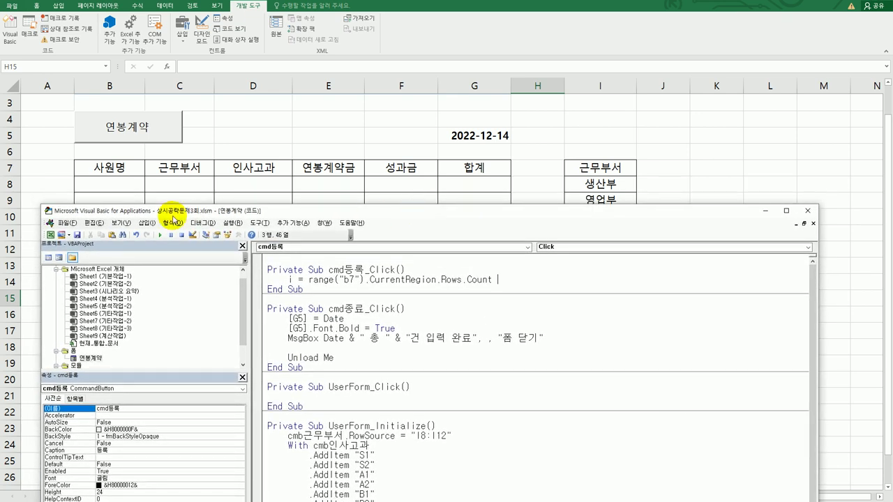
text(+7)
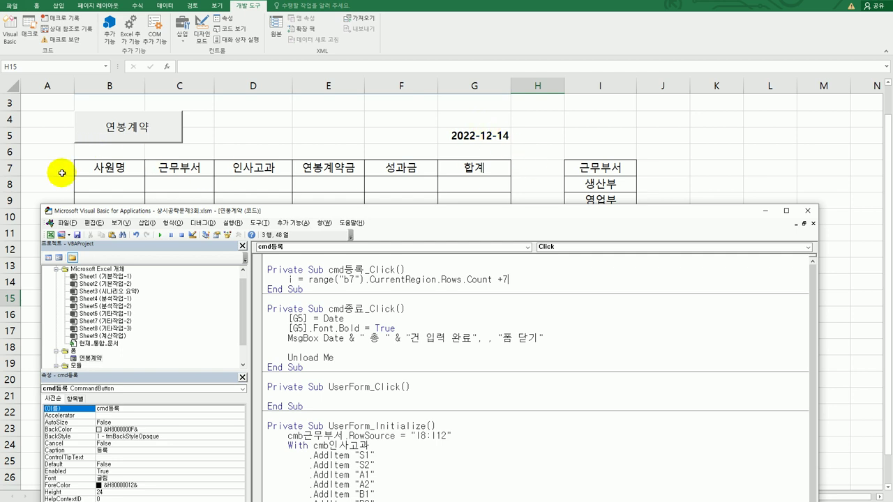
key(Down)
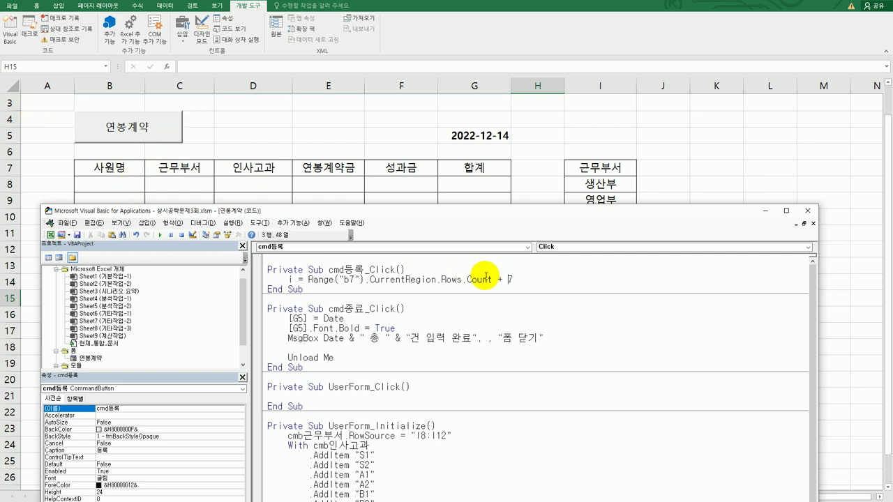
click(525, 280)
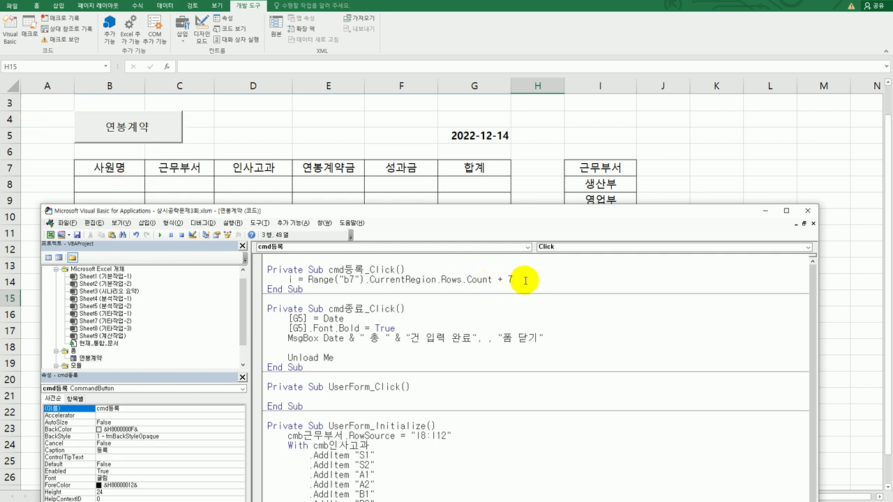
key(Return)
key(Return)
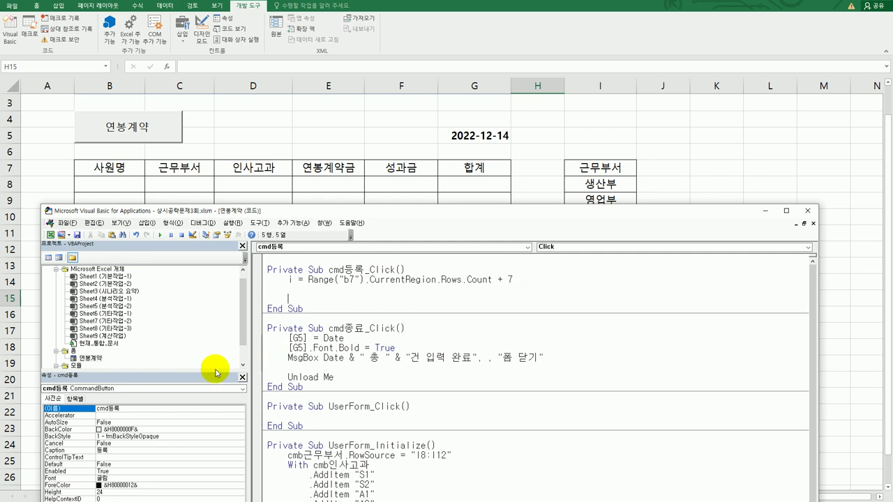
Look up the control names of the 사원명, 근무부서, 인사고과 and 연봉계약금 fields in the 연봉계약 form's design.
double_click(92, 358)
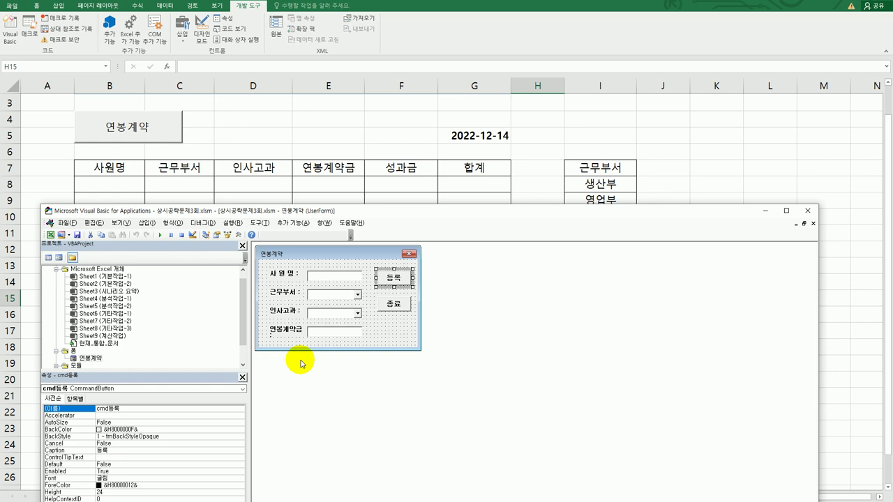
click(318, 277)
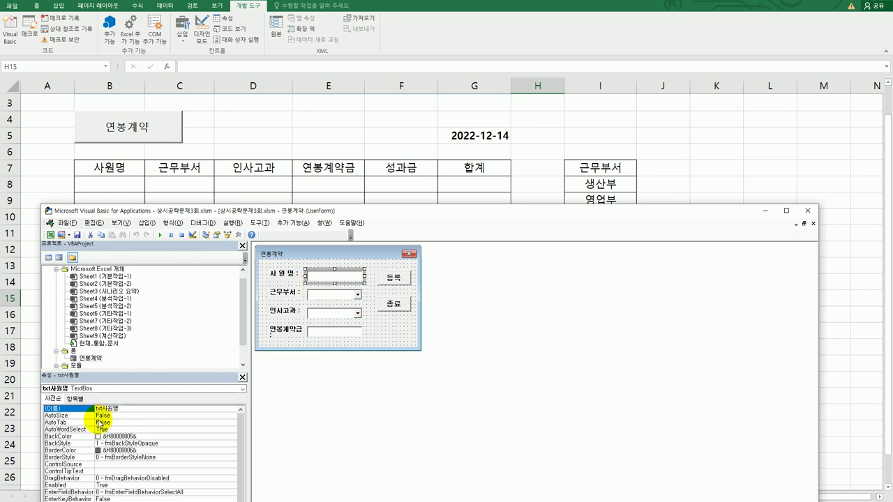
click(328, 294)
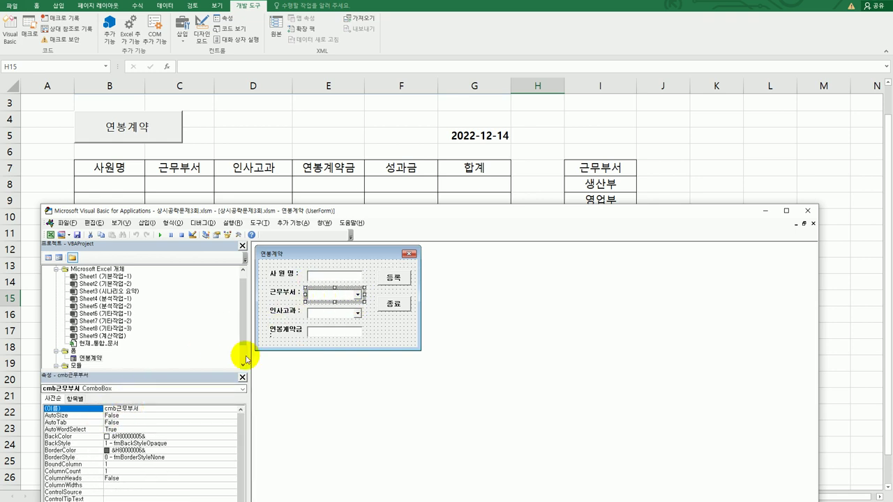
click(319, 313)
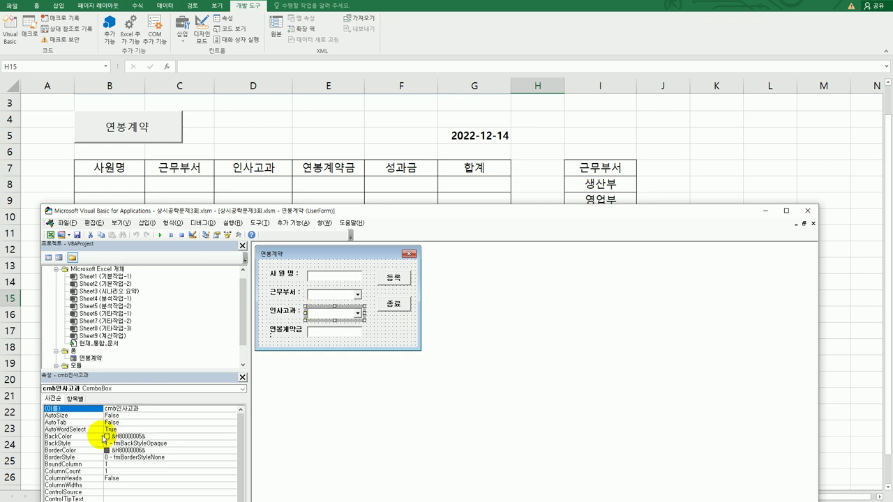
click(320, 333)
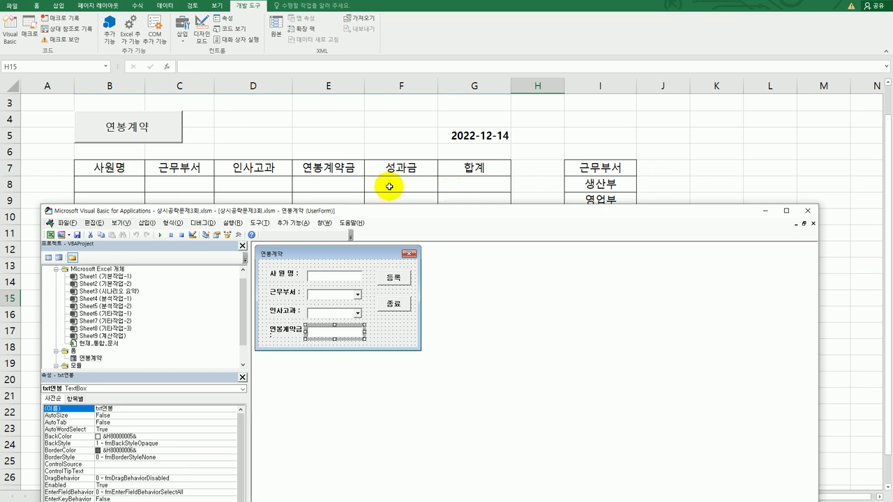
Return to the 등록 button's code and add the line Cells(i, 2) = txt사원명.Value below the row calculation.
double_click(392, 277)
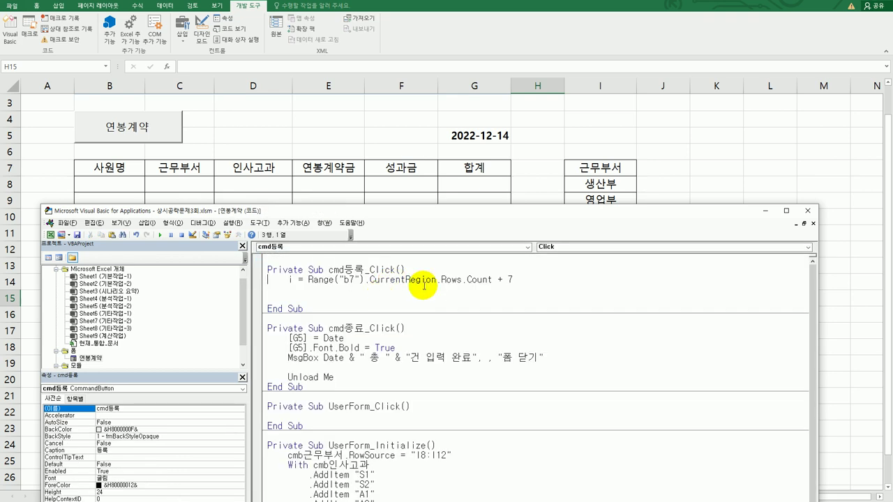
click(286, 299)
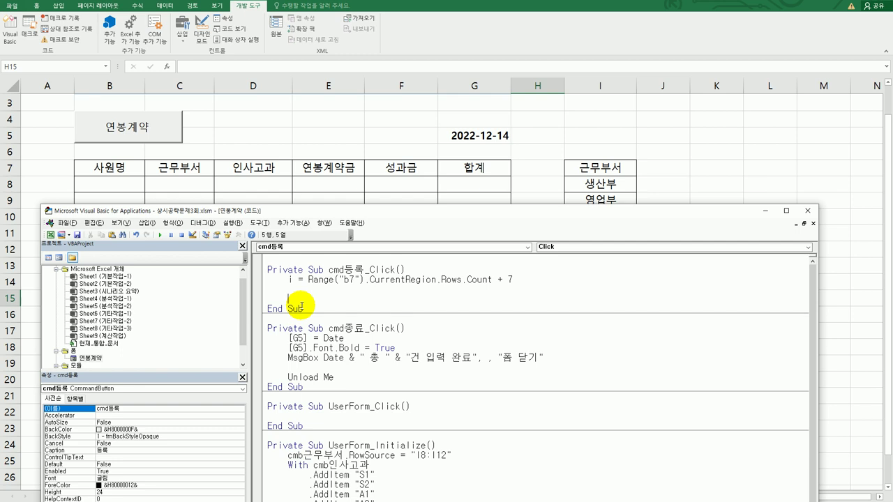
text(cells()
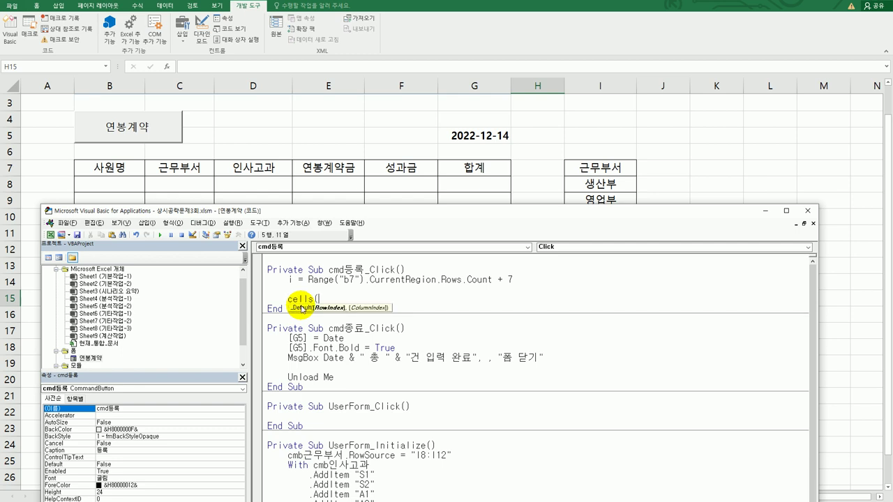
text(i,2) =)
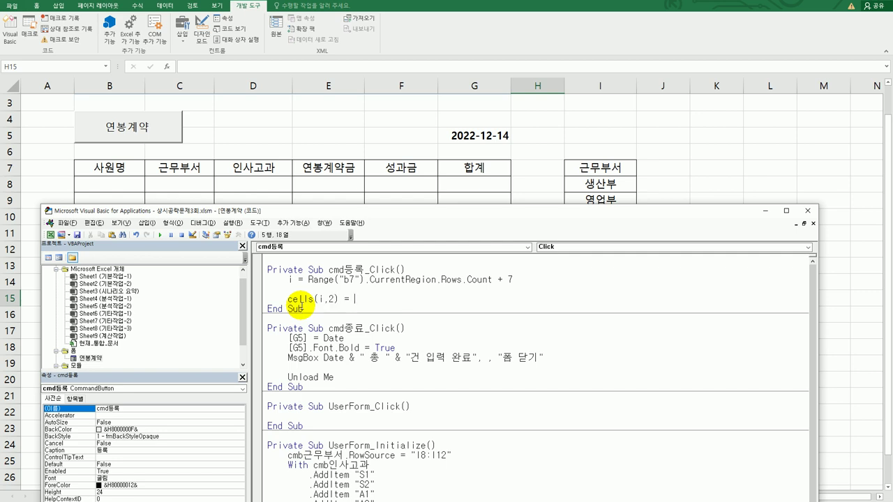
text( txt사원명.va)
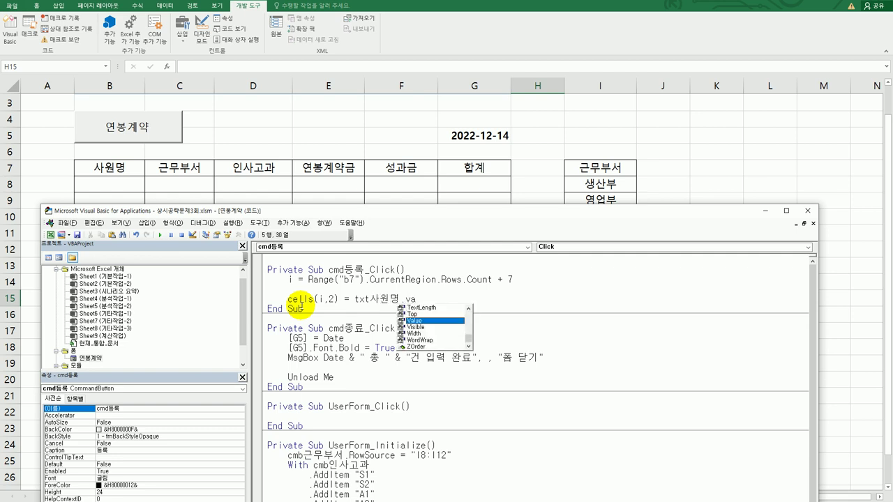
key(Tab)
Duplicate the Cells(i, 2) = txt사원명.Value line five times directly below it.
key(shift+Home)
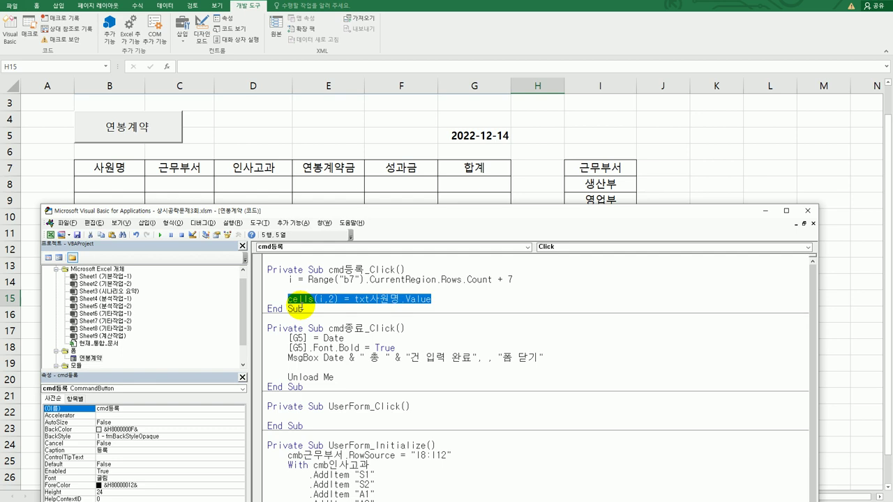
key(ctrl+c)
key(End)
key(Return)
key(ctrl+v)
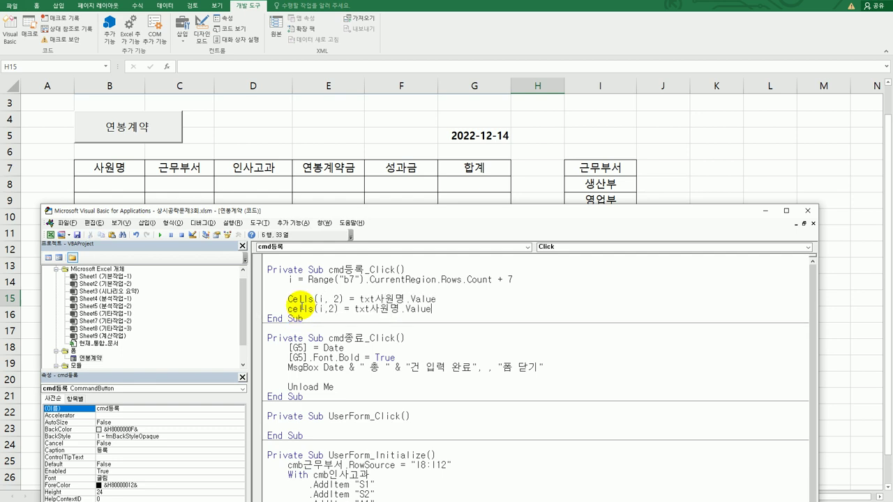
key(Return)
key(ctrl+v)
key(Return)
key(ctrl+v)
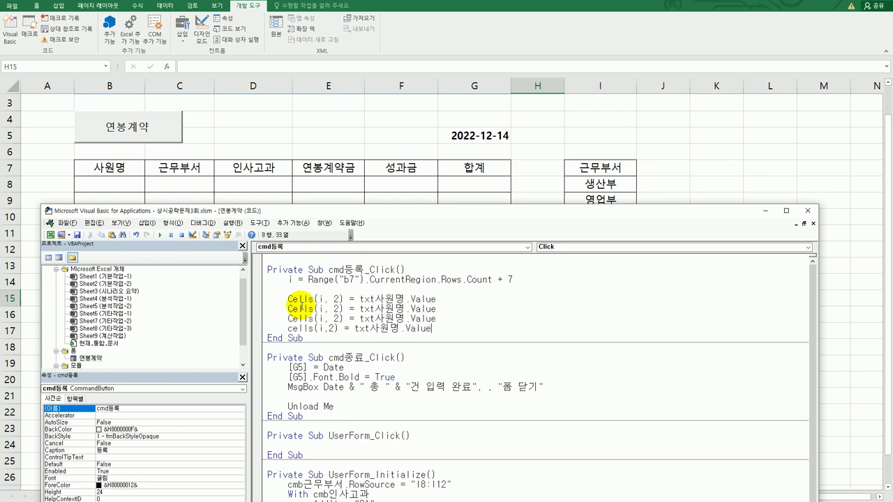
key(Return)
key(ctrl+v)
key(Return)
key(ctrl+v)
key(Return)
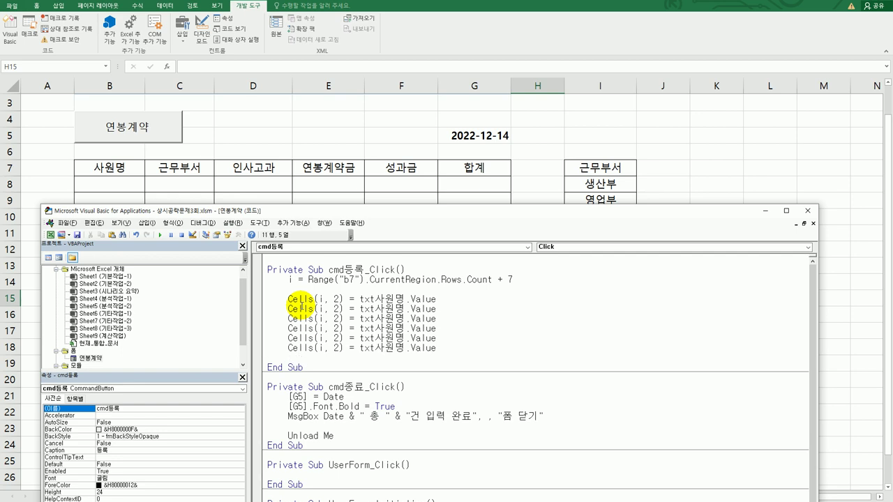
Change the column numbers in the five copied Cells lines to 3, 4, 5, 6 and 7.
double_click(337, 309)
text(3)
double_click(337, 318)
text(4)
double_click(337, 328)
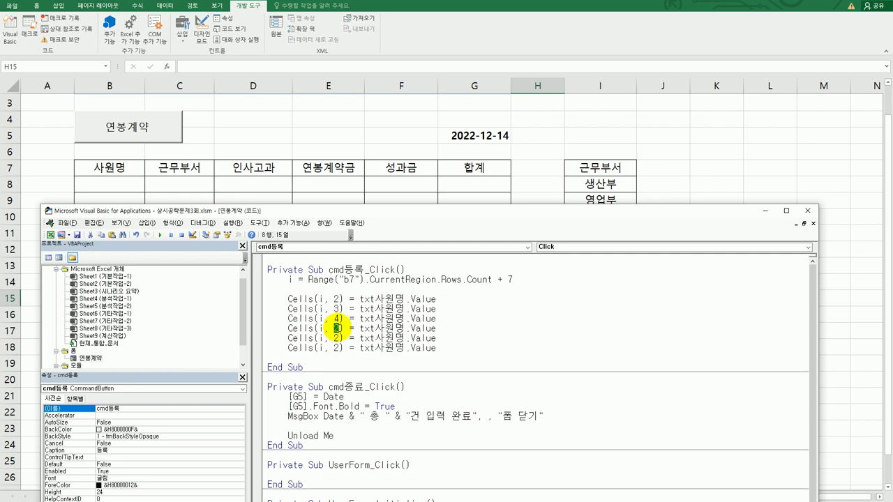
text(5)
double_click(337, 338)
text(6)
double_click(337, 347)
text(7)
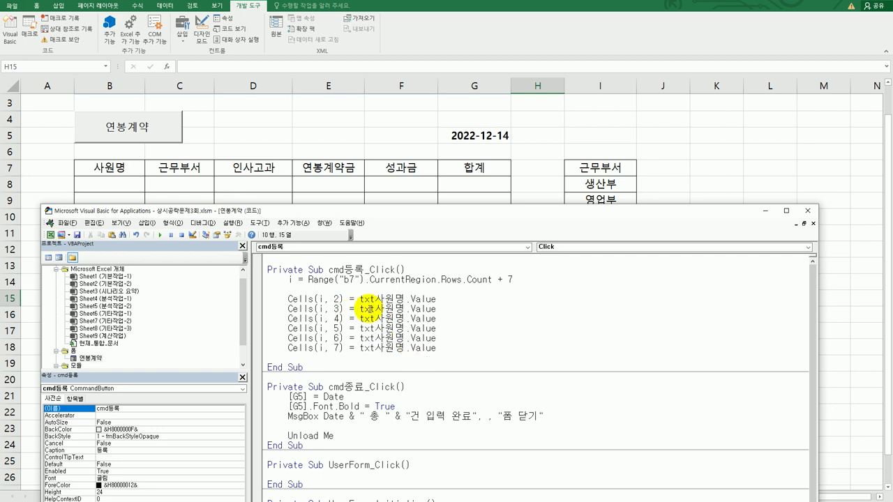
Assign cmb근무부서 to Cells(i, 3) and cmb인사고과 to Cells(i, 4) in place of txt사원명.Value.
drag(359, 309, 440, 313)
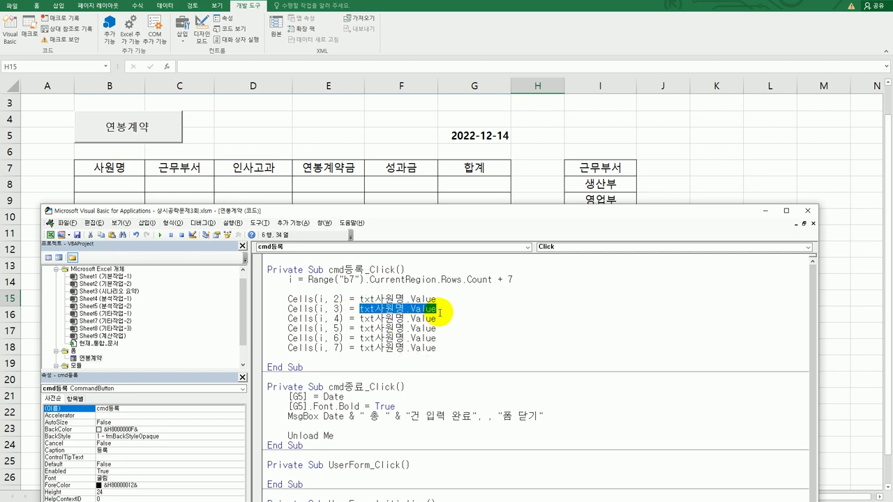
text(cm)
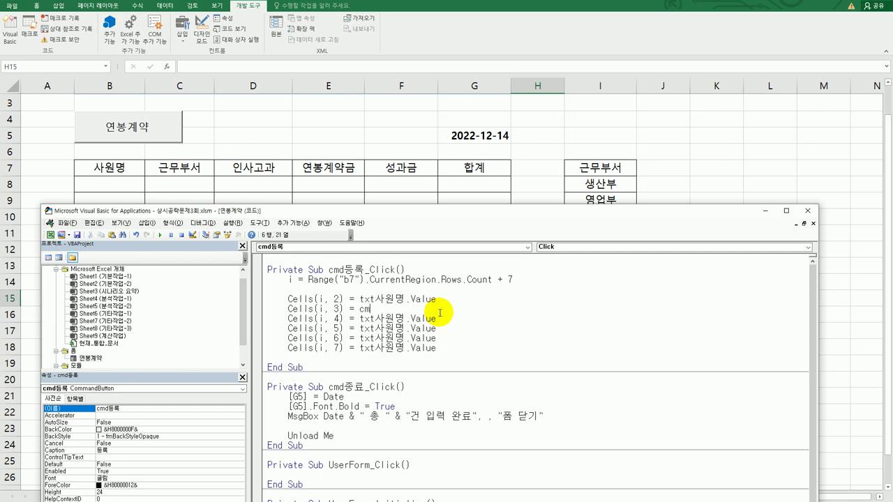
text(b근무부서)
key(Down)
key(Left)
key(Left)
key(Left)
key(shift+End)
text(cmb)
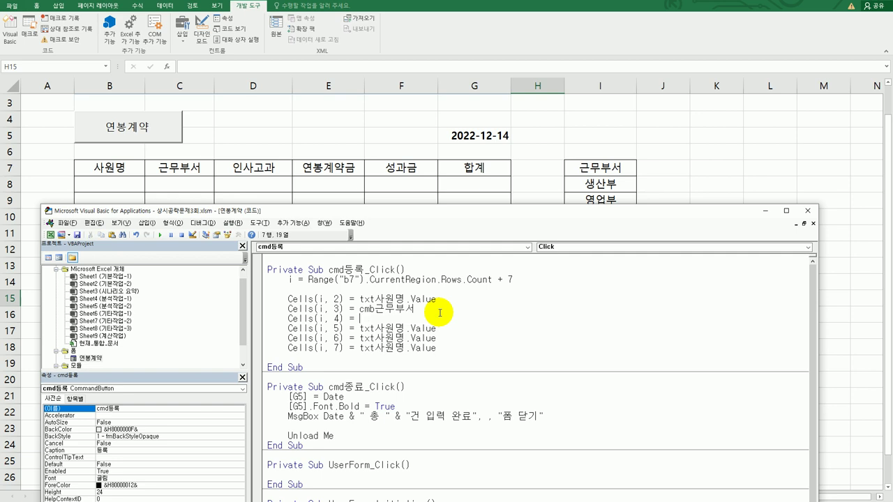
text(인사고과)
Change the source of the Cells(i, 5) line to txt연봉.Value.
key(Down)
key(Left)
key(Left)
key(shift+Left)
key(shift+Left)
key(shift+Left)
key(shift+Left)
key(shift+Left)
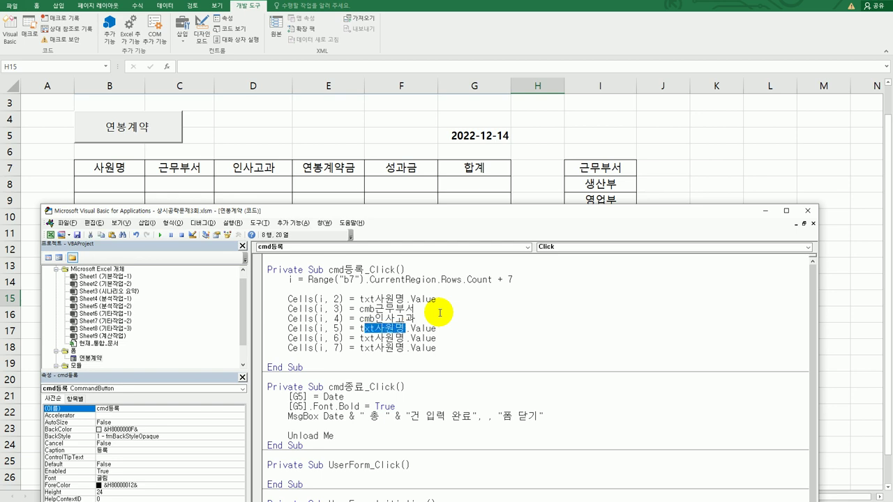
key(shift+Right)
key(shift+Right)
text(연봉)
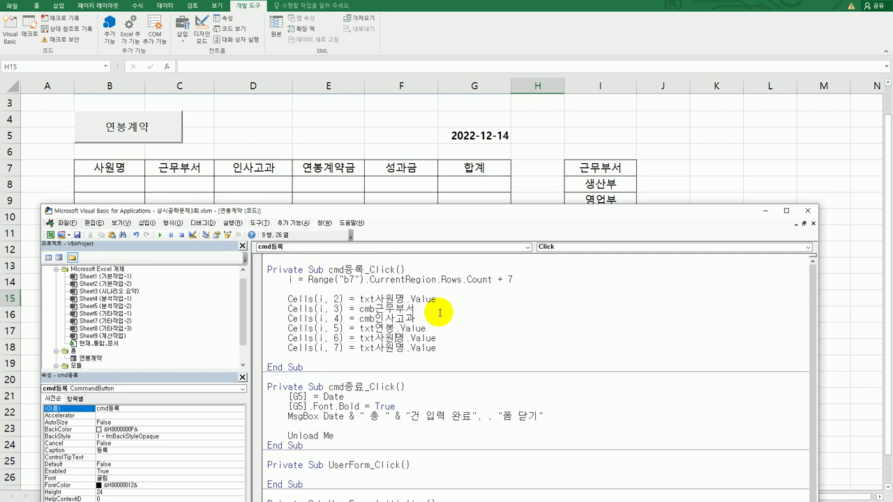
Insert If Left(cmb인사고과, 1) = "S" Then above the Cells(i, 6) line, set off by a blank line, and indent Cells(i, 6) beneath it.
key(Return)
key(Return)
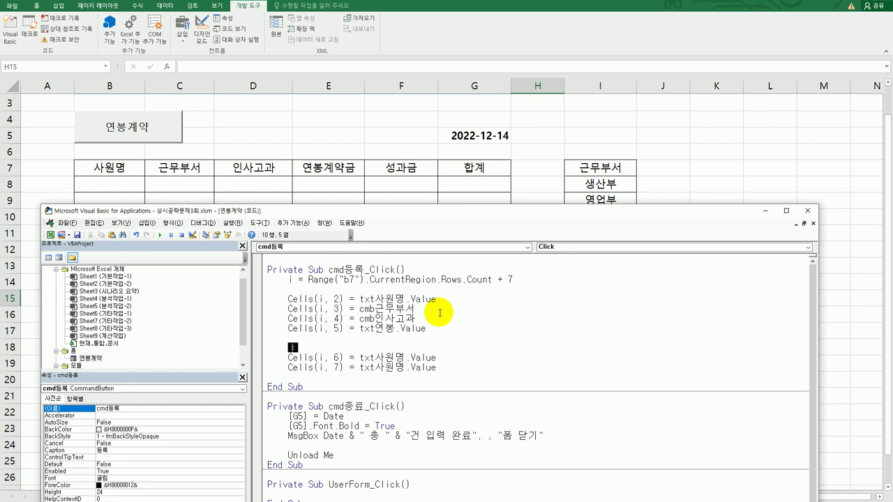
text(if )
text(left(cm)
text(bㅇ)
text(인사고과,1)
text() )
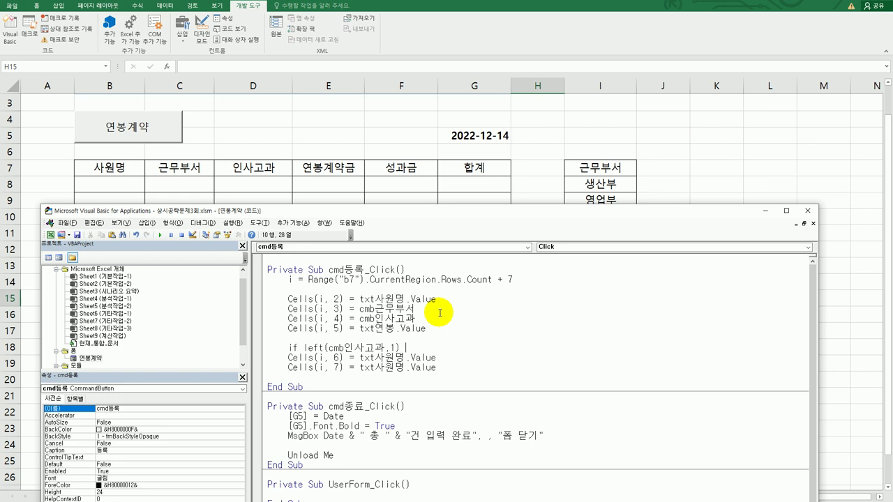
text(= "S" ㅅ)
key(BackSpace)
text(then)
key(Down)
key(Home)
key(Tab)
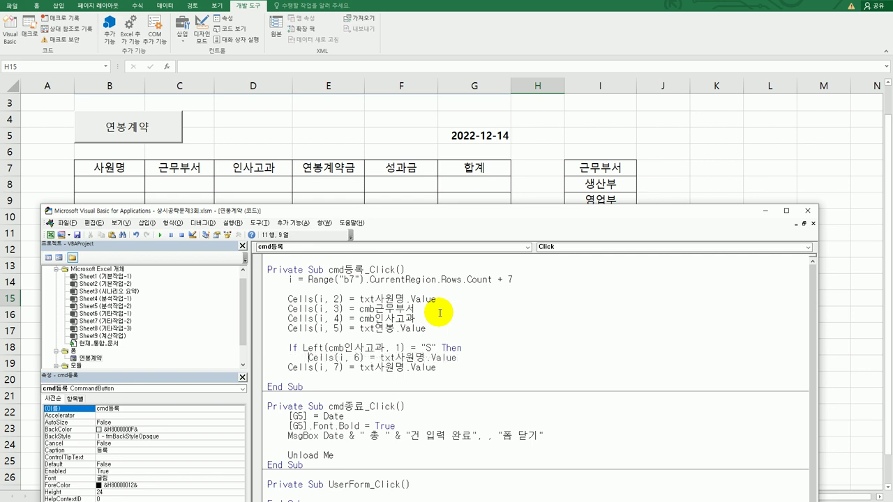
Replace the source of the Cells(i, 6) line under the "S" condition with Cells(i, 5) * 0.2.
key(Right)
key(Right)
key(Right)
key(Right)
key(Right)
key(Right)
key(Right)
key(Right)
key(Right)
key(Right)
key(Right)
key(Right)
key(Right)
key(Right)
key(shift+End)
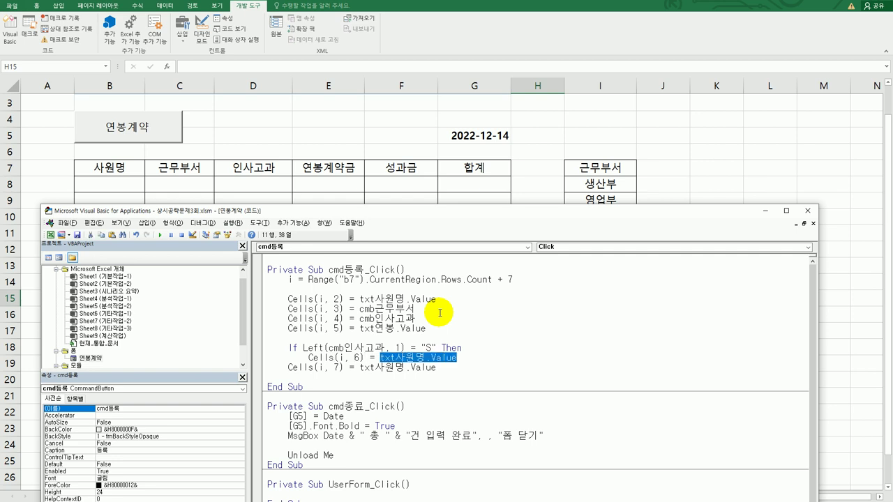
text(cells(i,)
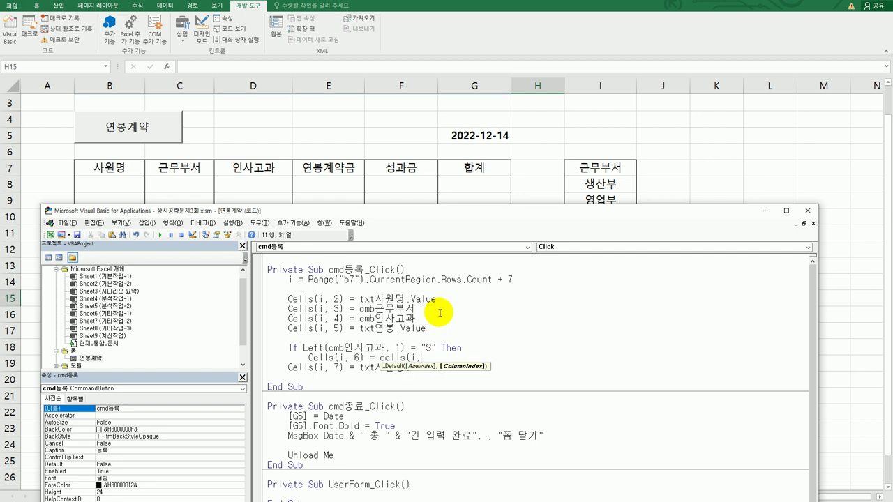
text(5) )
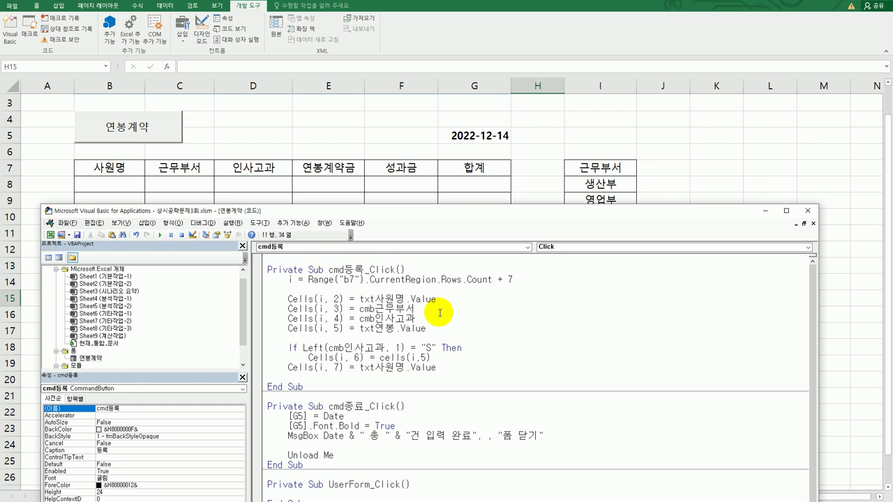
text(*)
text(0.2)
key(Return)
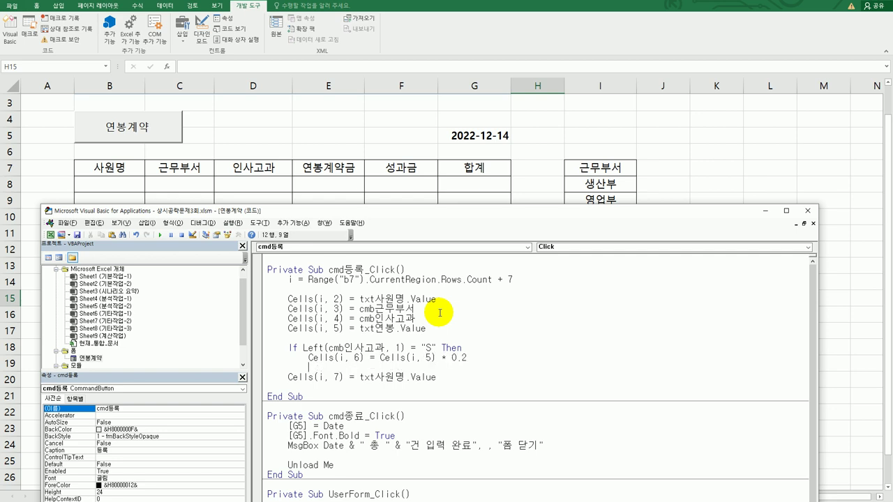
Duplicate the If Left(cmb인사고과, 1) = "S" line and its Cells(i, 6) line directly beneath.
key(Up)
key(Home)
key(shift+Down)
key(shift+End)
key(Down)
key(ctrl+v)
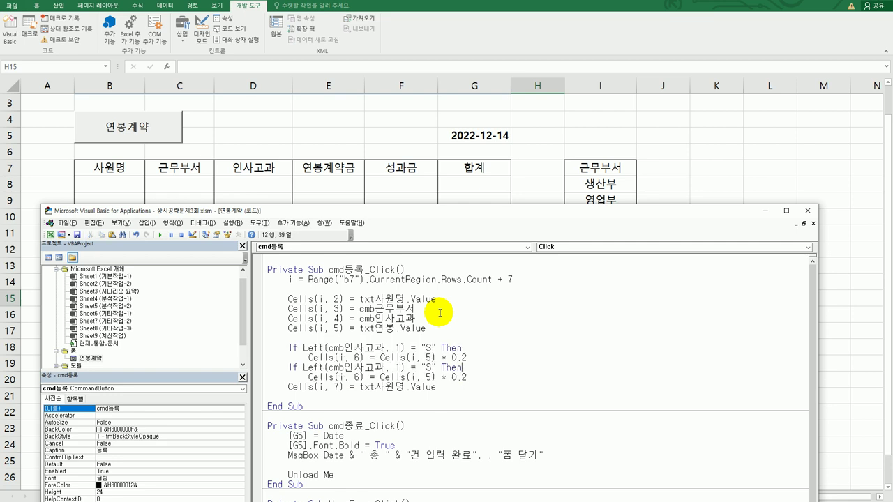
Turn the copied condition into an ElseIf testing for "A" and set its Cells(i, 5) multiplier to 0.1.
text(else)
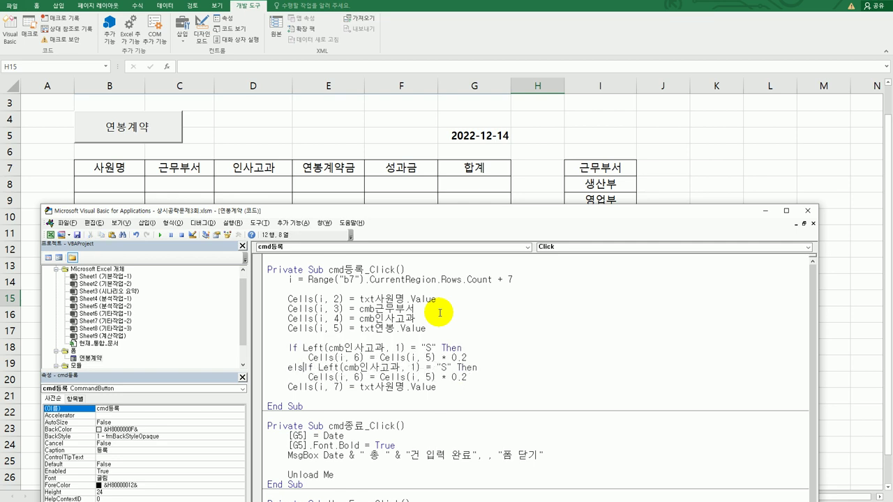
key(Right)
key(Right)
key(Right)
key(Right)
key(Right)
key(Right)
key(Right)
key(Right)
key(Right)
key(Right)
key(Right)
key(Right)
key(Right)
key(Right)
key(Right)
key(Right)
key(Right)
key(Right)
key(Right)
key(Right)
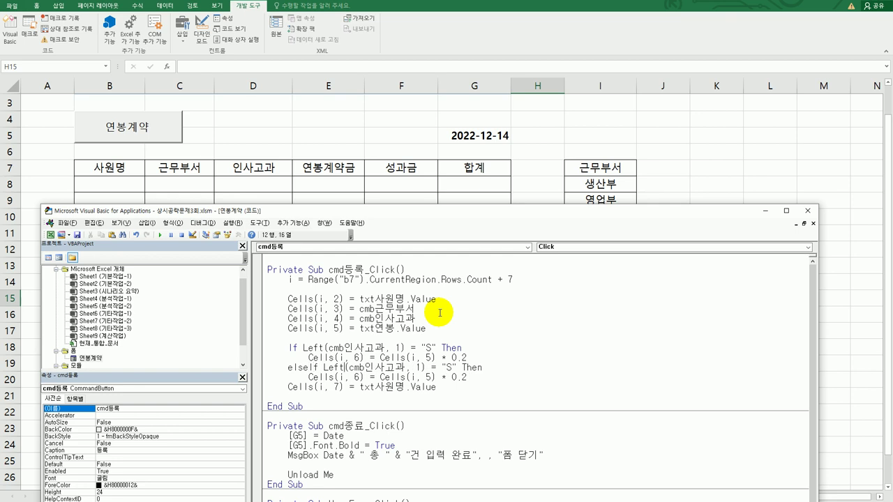
key(shift+Right)
text(A)
key(Down)
key(End)
key(BackSpace)
text(1)
Add an Else branch with Cells(i, 6) = Cells(i, 5) * 0.03 and close the block with End If.
key(Return)
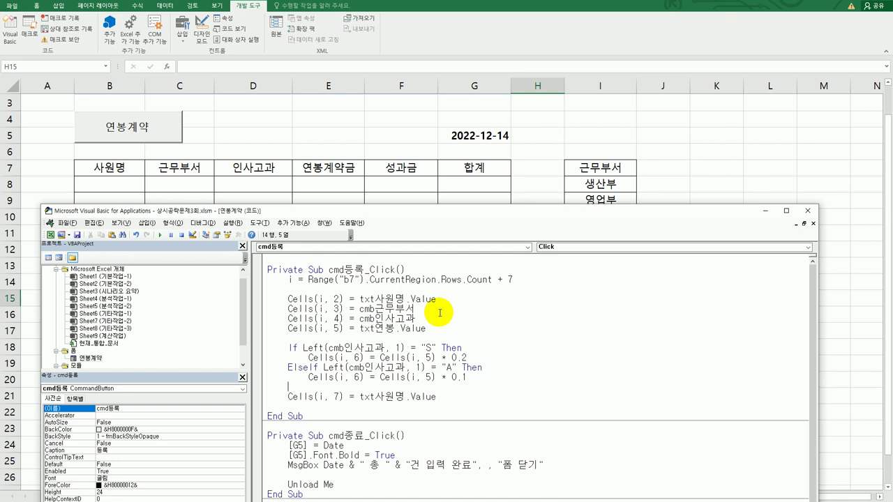
text(else)
key(Return)
key(shift+End)
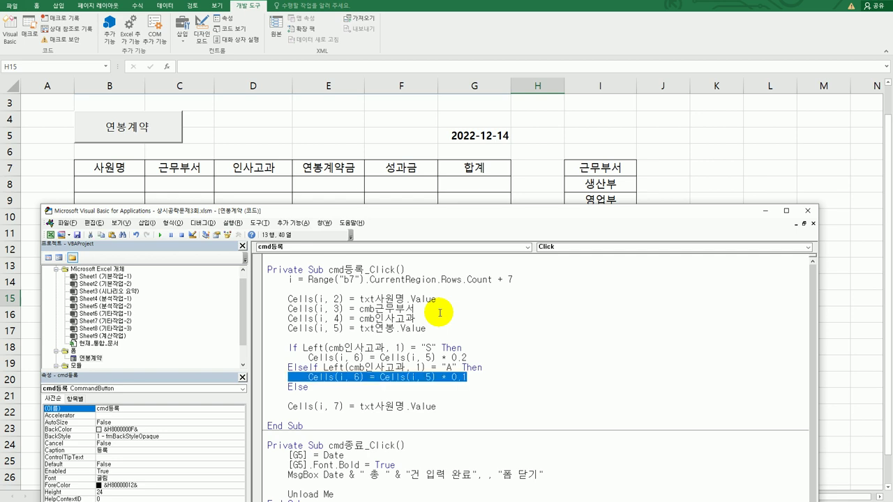
key(Down)
key(Down)
key(ctrl+v)
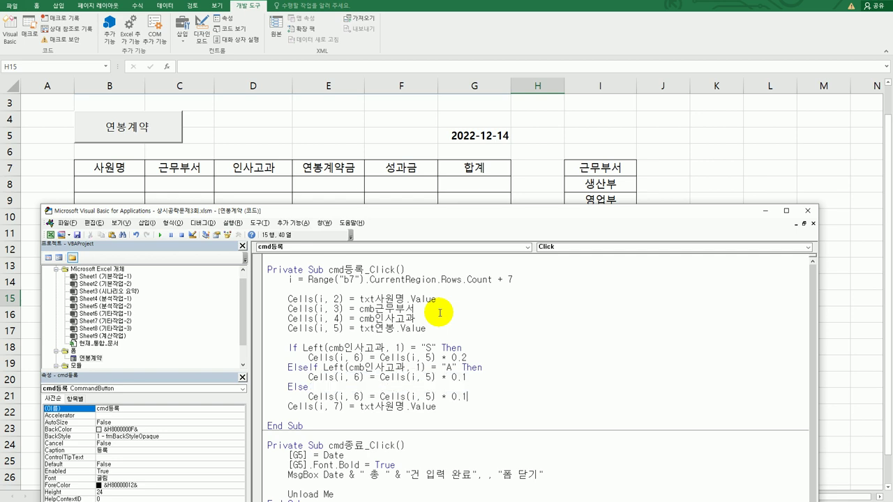
key(shift+Left)
text(03)
key(Return)
key(BackSpace)
text(end if)
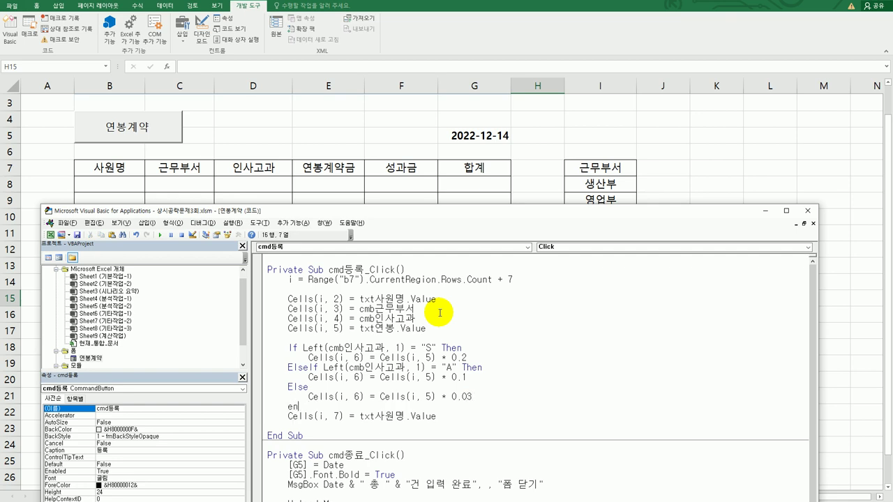
key(Return)
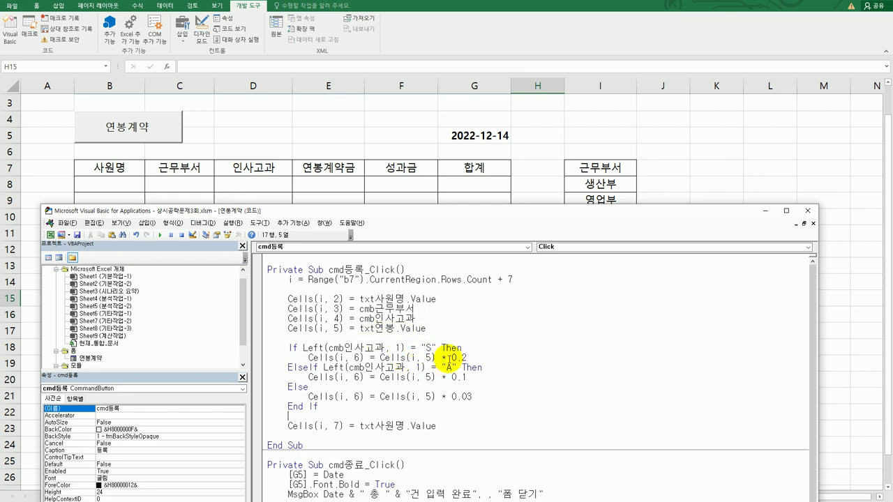
click(450, 376)
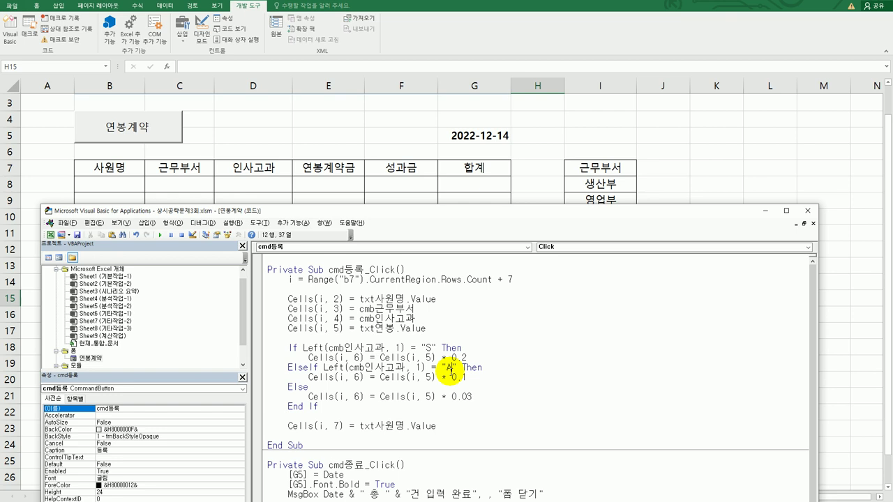
click(468, 380)
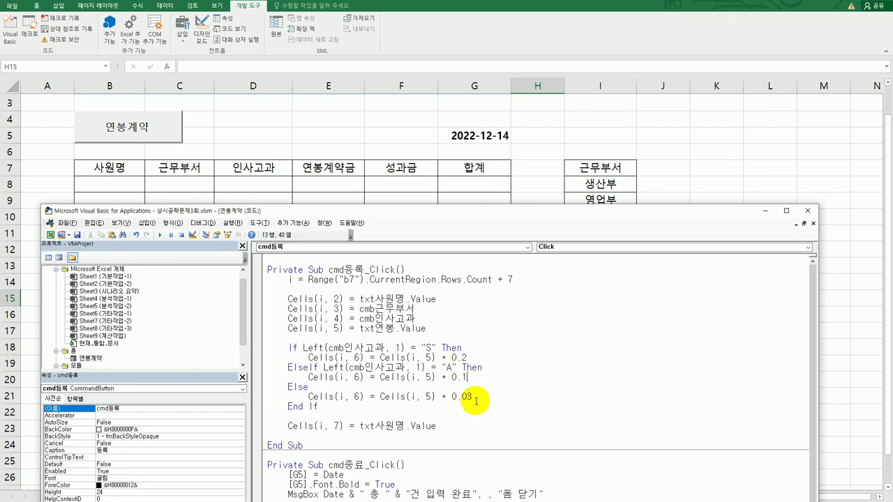
click(482, 401)
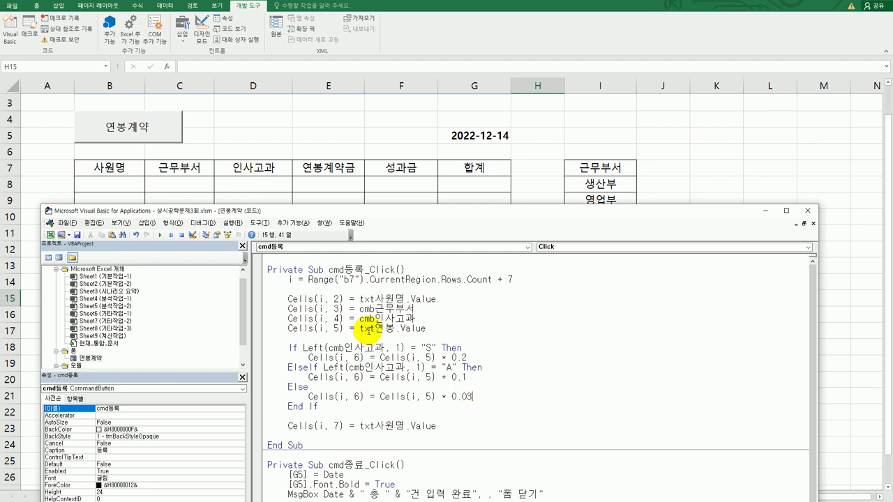
click(339, 328)
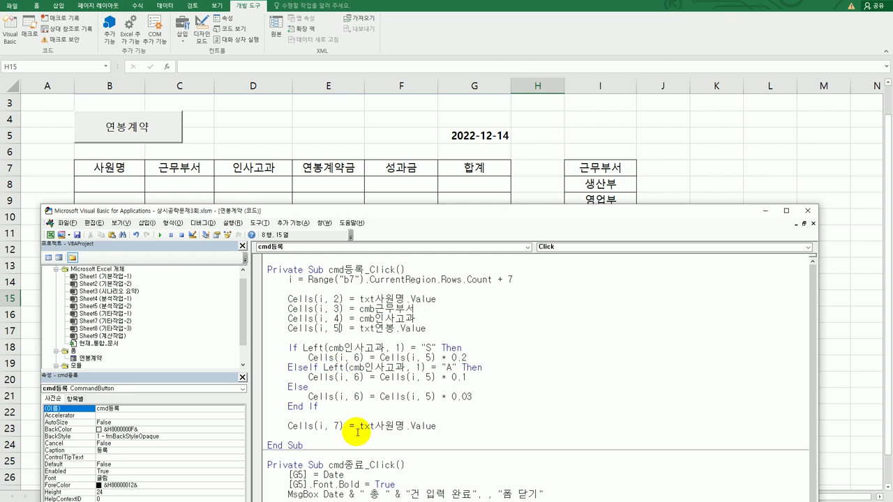
Replace the source of the Cells(i, 7) line with Cells(i, 5) + Cells(i, 6).
drag(360, 426, 443, 427)
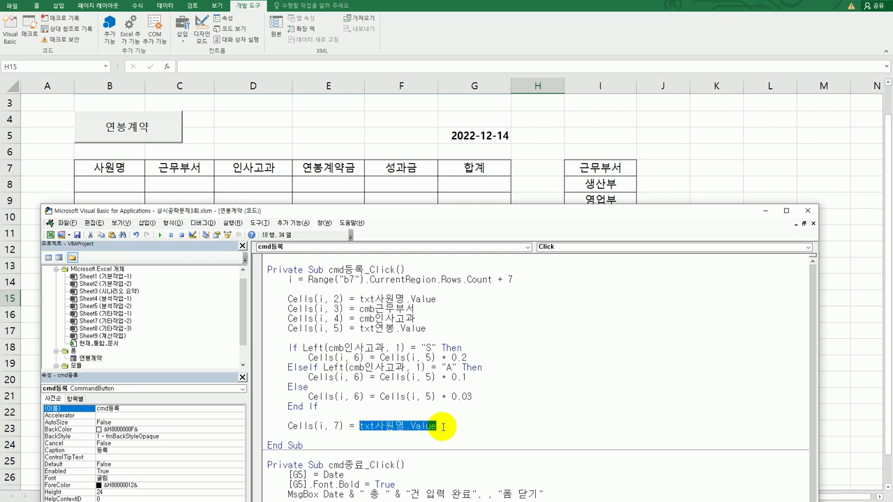
text(cells(*)
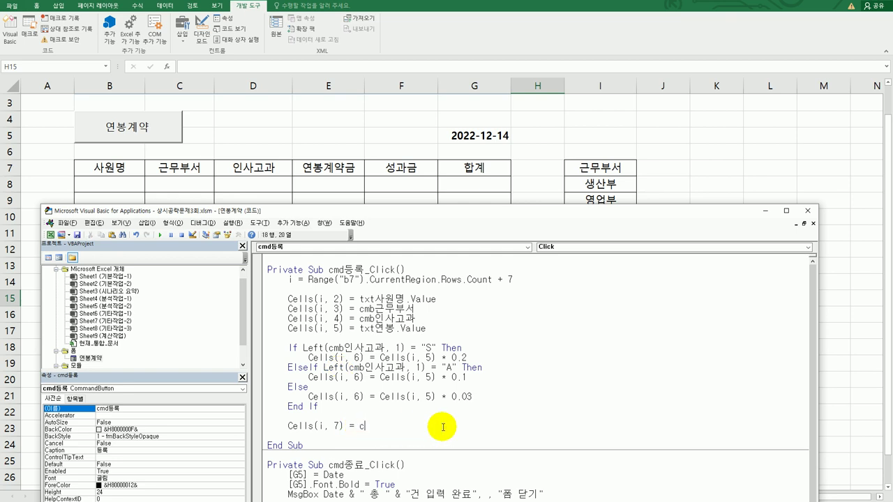
key(BackSpace)
text(i,5) + cells(i,6))
key(Return)
Below the Cells(i, 7) line, add lines setting txt사원명, cmb근무부서, cmb인사고과 and txt연봉 to "".
key(Return)
text(t)
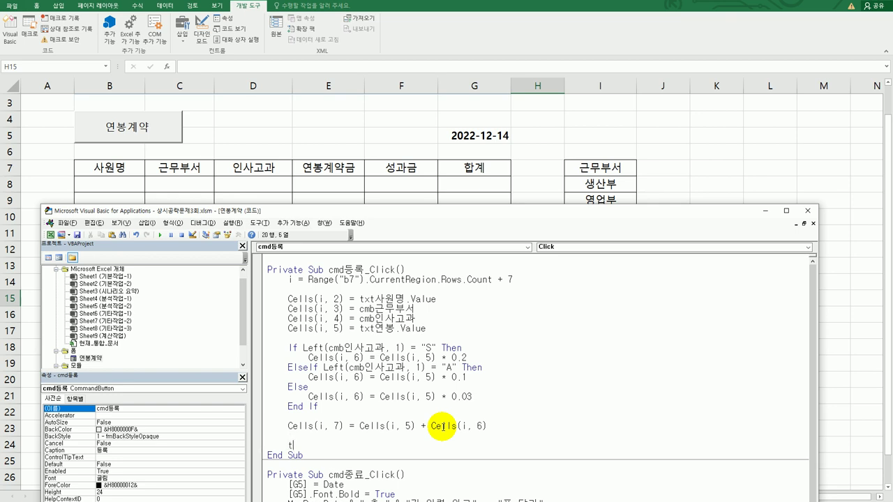
text(xt사원명 = "")
key(Return)
text(ㅊ)
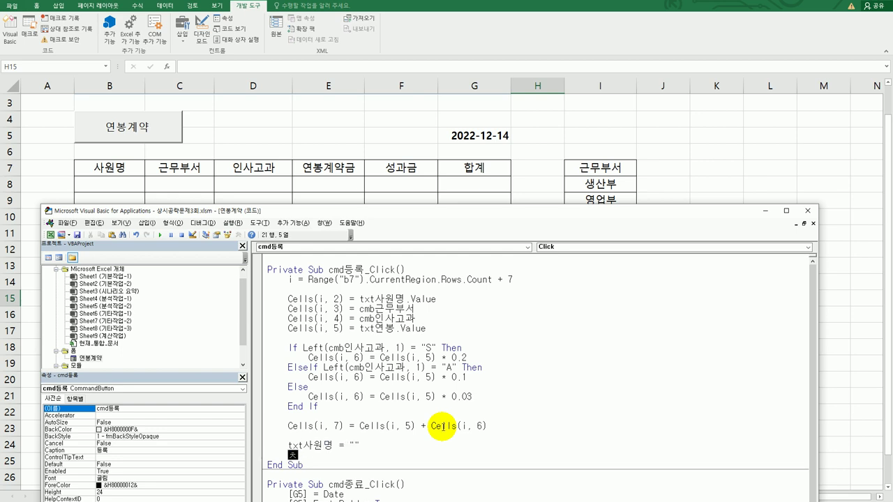
key(BackSpace)
text(cmb)
text(ㄱ근무부서 =)
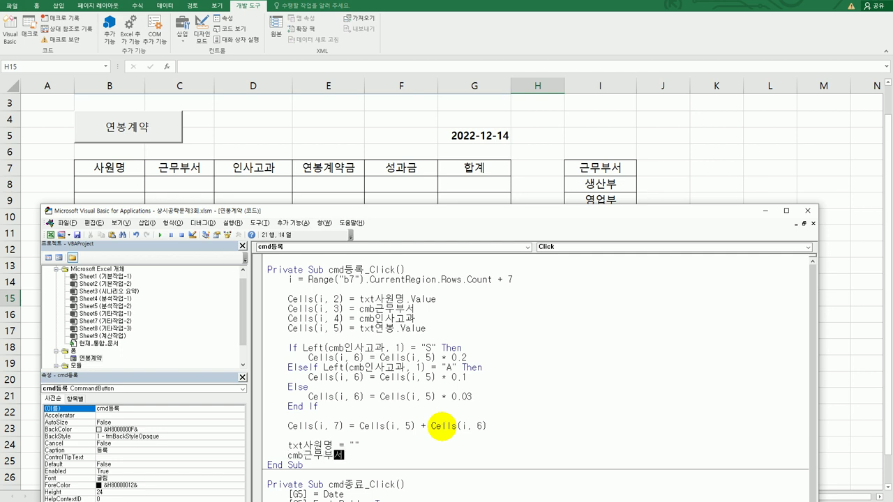
text( "")
key(Return)
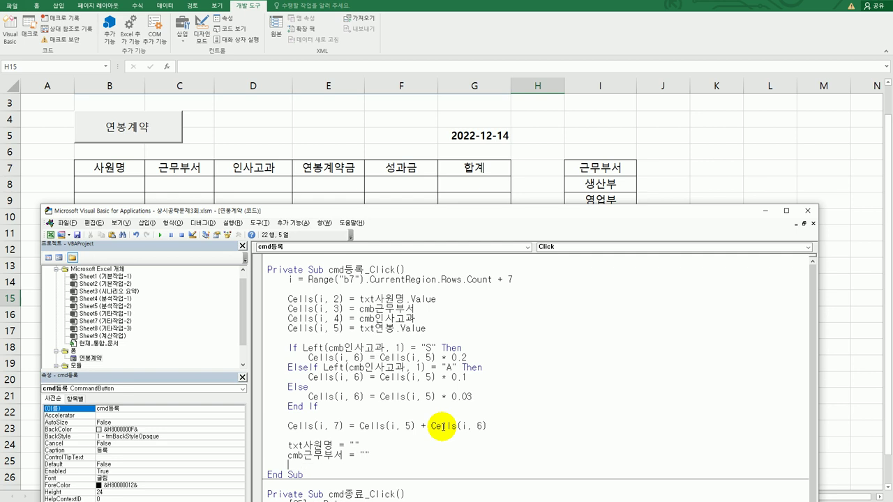
text(cmb인사고과 = "")
key(Return)
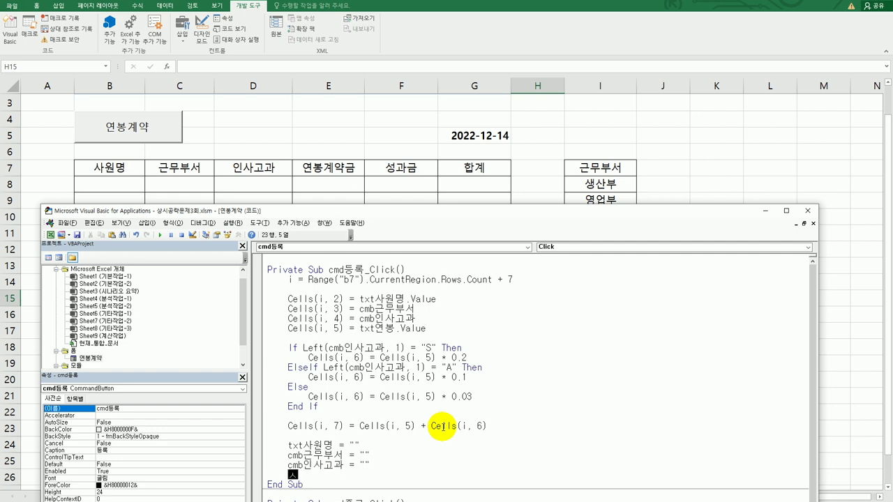
text(txt연봉 = "")
key(Return)
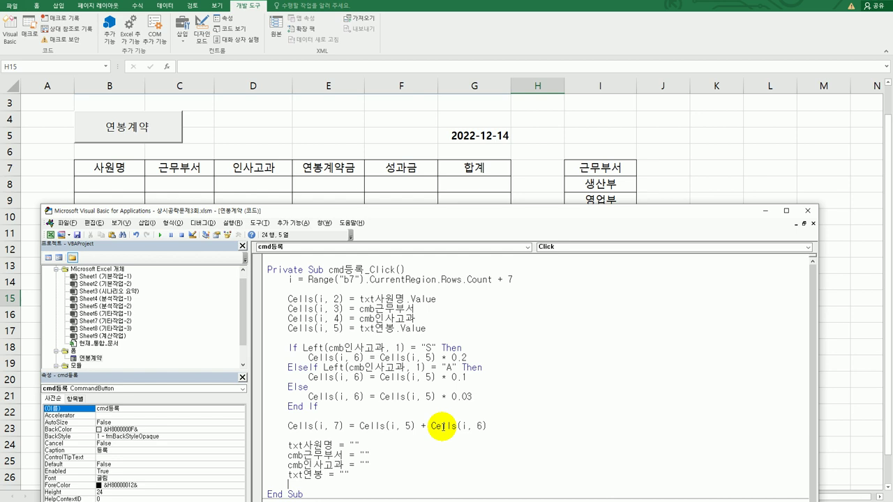
Insert If txt사원명 = "" Then at the start of the cmd등록_Click procedure, set off by a blank line.
click(477, 400)
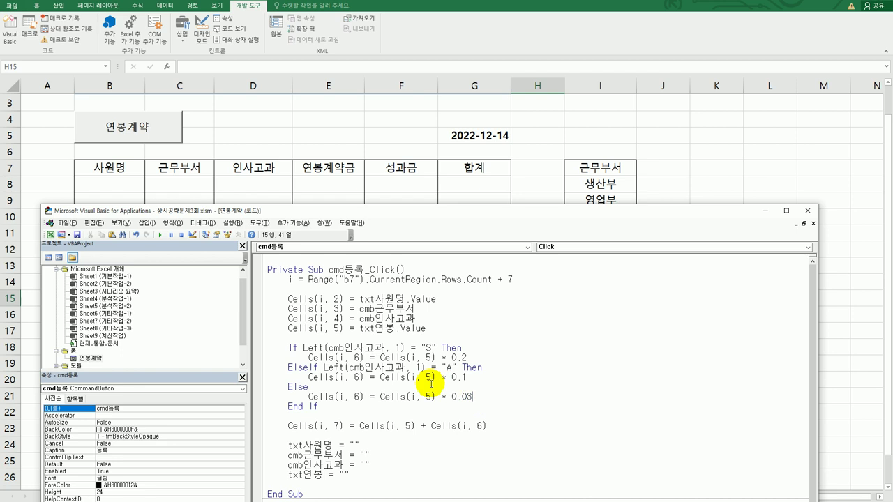
click(447, 269)
key(Return)
key(Return)
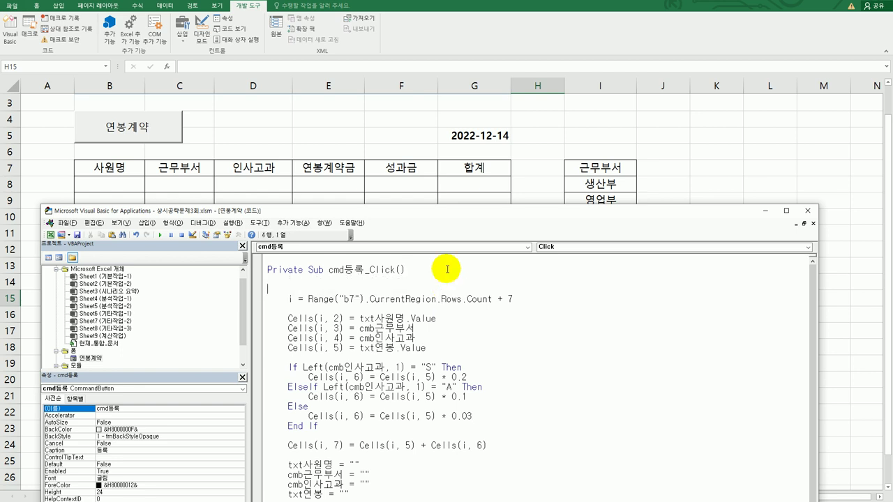
key(Hangul)
key(Hangul)
text(if txt)
key(Hangul)
text(사원명 ="" then)
key(Return)
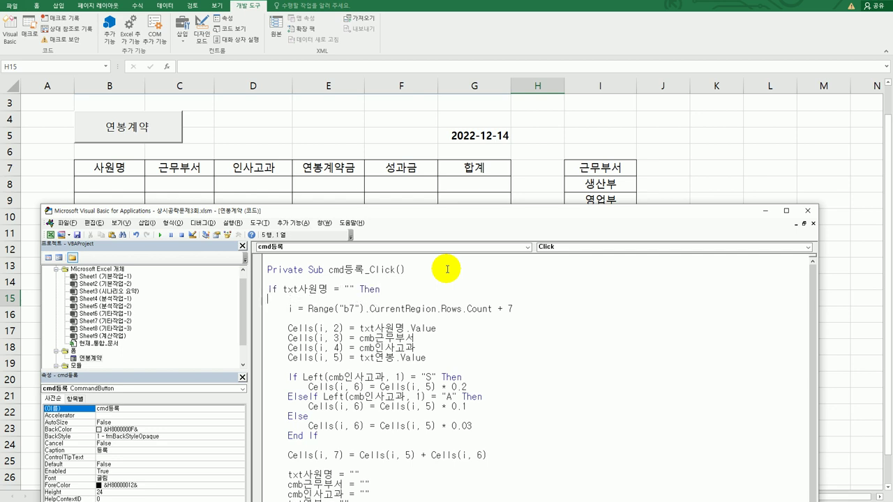
Add an indented MsgBox "사원명을 입력하세요" under the txt사원명 condition.
key(Tab)
text(msgbox)
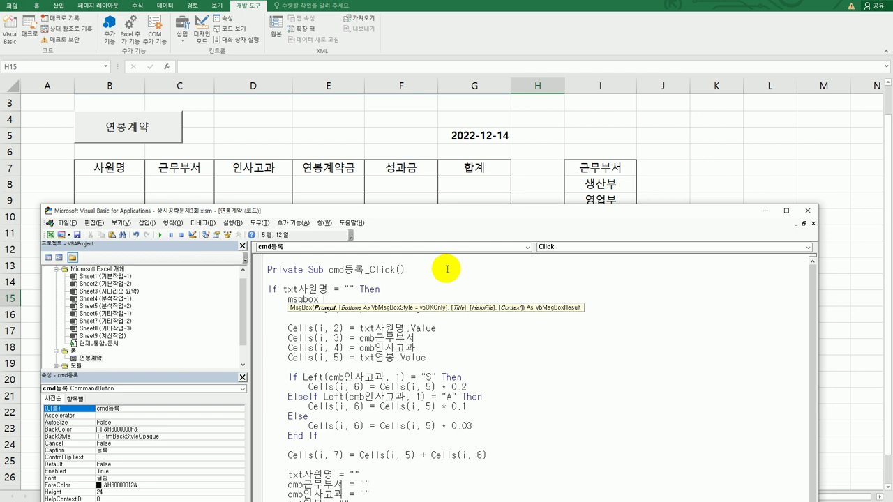
text("사원명을 ㅇ입력하세요)
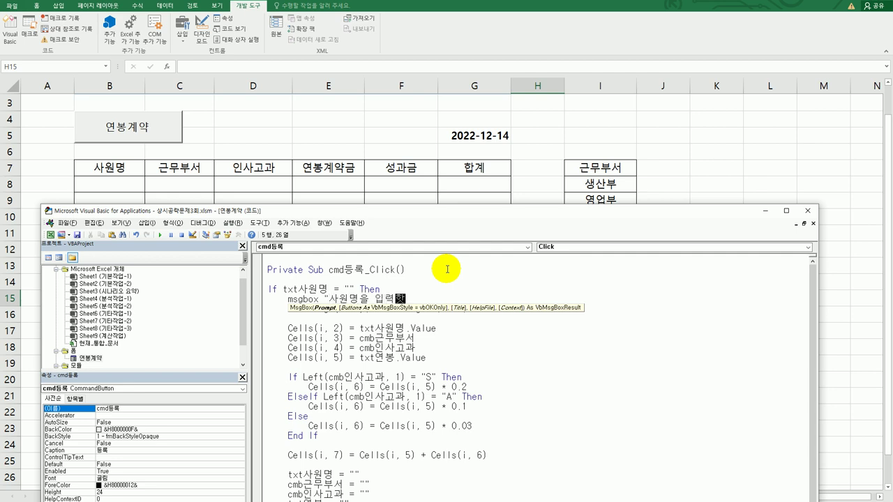
text(.)
key(BackSpace)
key(Return)
key(BackSpace)
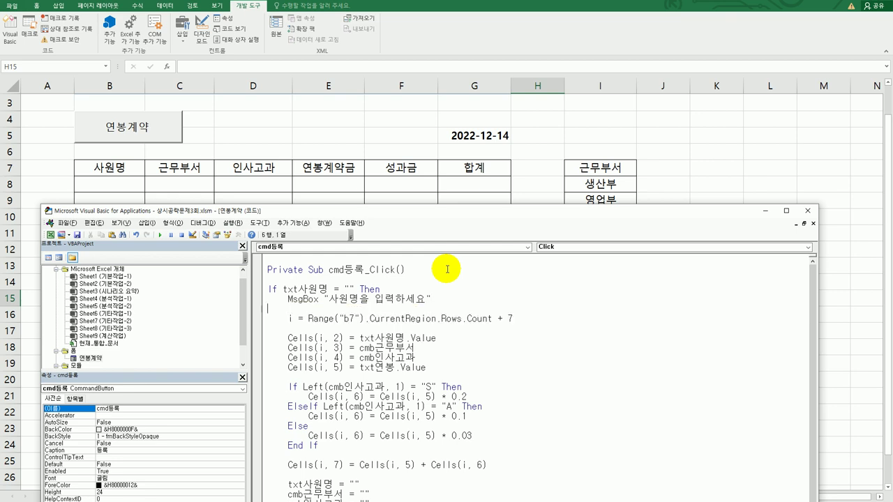
Add the condition ElseIf cmb근무부서 = "" Then below the 사원명 message.
text(ㄷ)
key(BackSpace)
text(elseif)
text(cmb근무부서 = )
text("then)
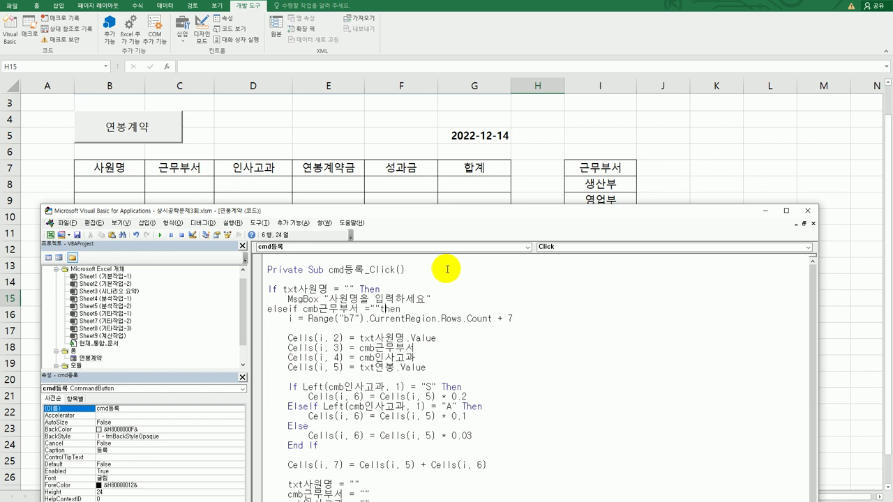
key(End)
key(Return)
Copy the 사원명 MsgBox line under the ElseIf cmb근무부서 condition, leaving blank lines below it.
key(Up)
key(Up)
key(Up)
key(Down)
key(shift+End)
key(ctrl+c)
key(Down)
key(Down)
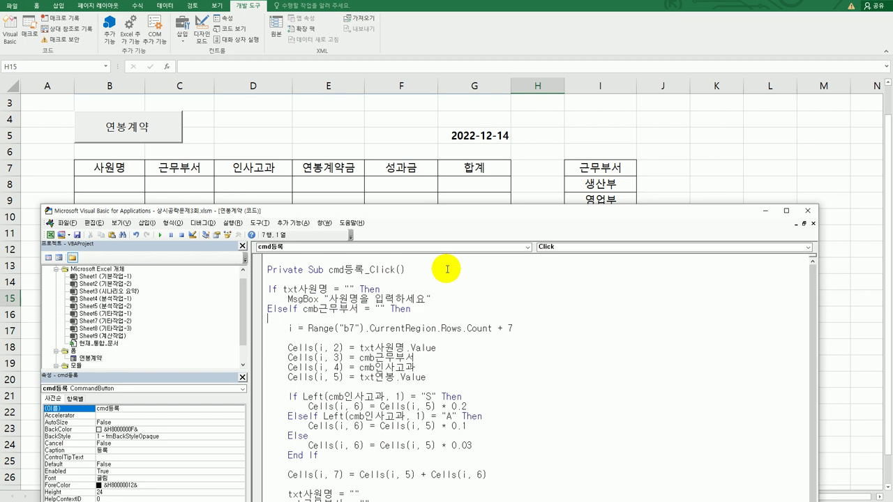
key(ctrl+v)
key(Return)
key(Return)
key(Up)
key(Up)
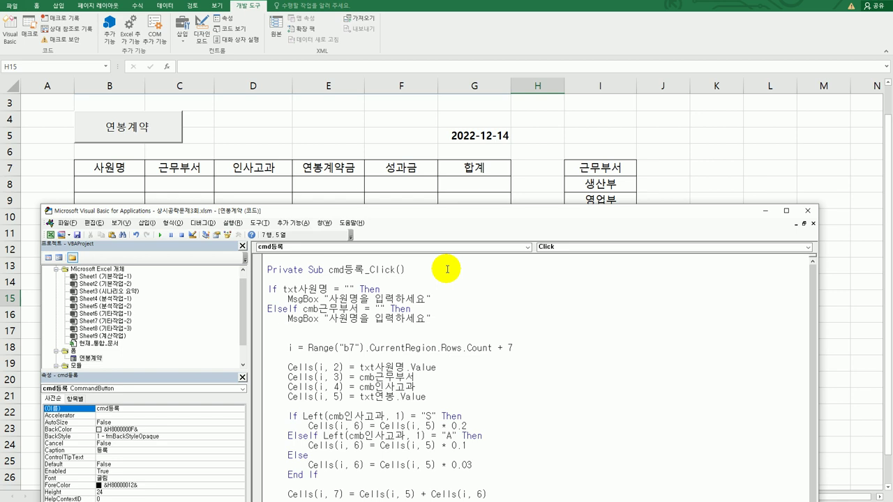
Change the copied message text to "근무부서를 선택하세요" and add a new line after it.
key(Right)
key(Right)
key(Right)
key(Right)
key(Right)
key(Right)
key(Right)
key(Right)
key(Right)
key(Right)
key(Left)
text(rmsanqntjfmf tjsxorgktpdy)
key(Delete)
key(Delete)
key(Delete)
key(Delete)
key(Delete)
key(Delete)
key(Delete)
key(Delete)
key(Delete)
key(Delete)
key(End)
key(Return)
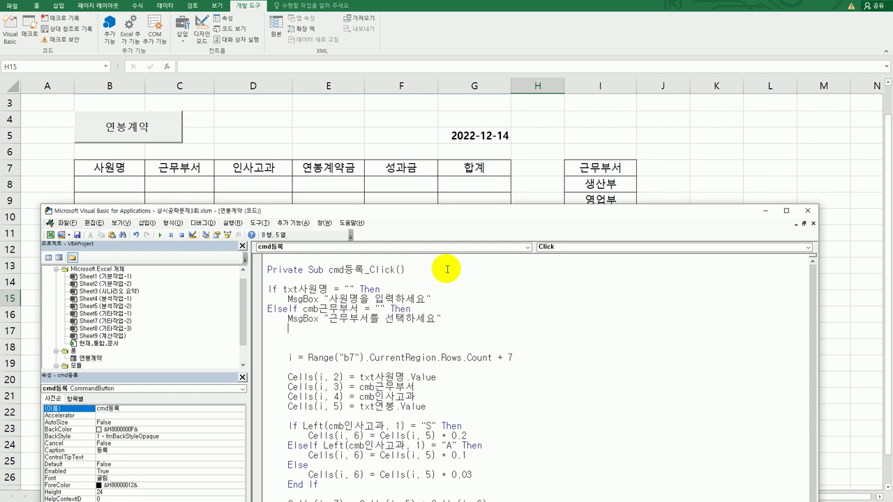
Duplicate the ElseIf cmb근무부서 condition together with its MsgBox line directly below the existing pair.
key(Up)
key(Up)
key(shift+Down)
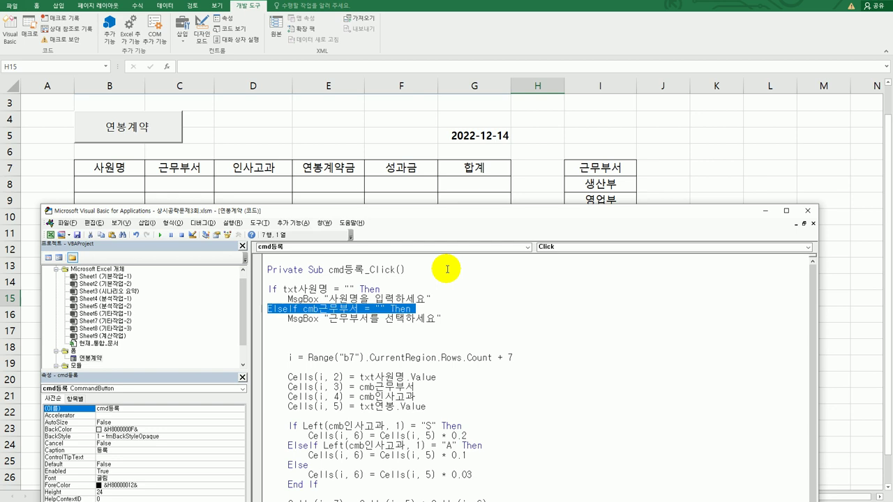
key(shift+End)
key(ctrl+c)
key(Down)
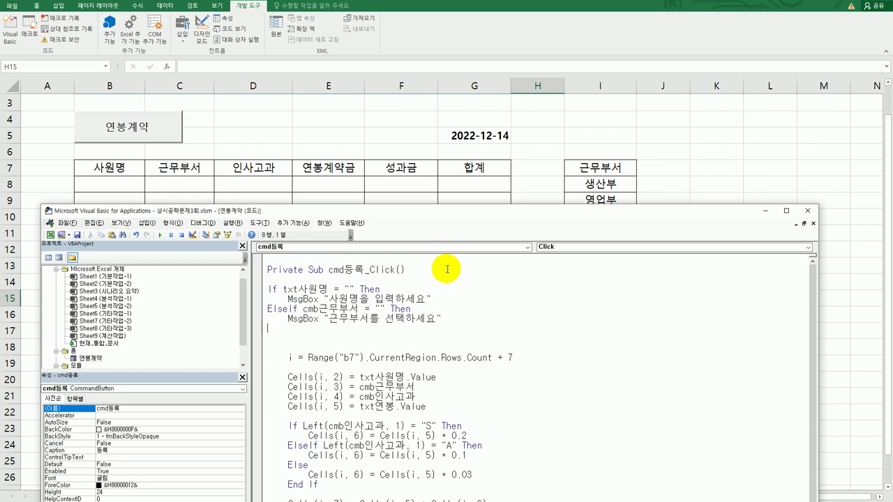
key(ctrl+v)
Change the control in the duplicated ElseIf condition to cmb인사고과.
key(Up)
key(Left)
key(Left)
key(Left)
key(Left)
key(Left)
key(Left)
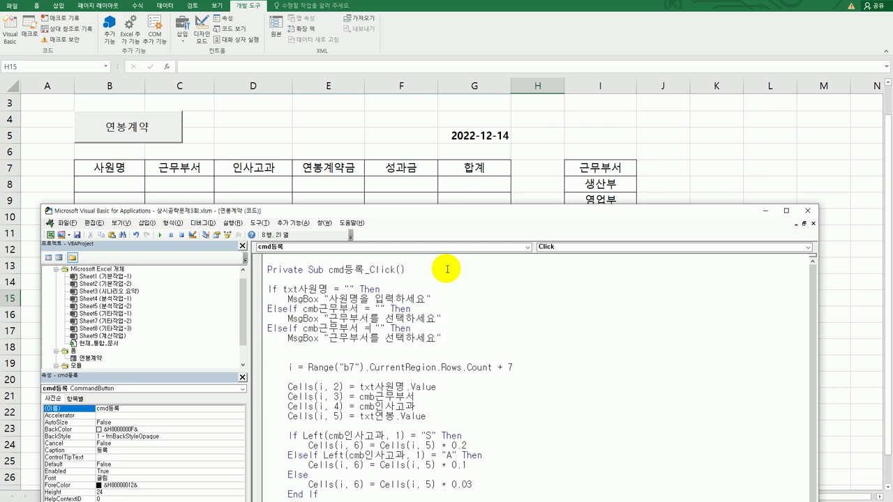
key(shift+Left)
key(shift+Left)
key(shift+Left)
key(shift+Left)
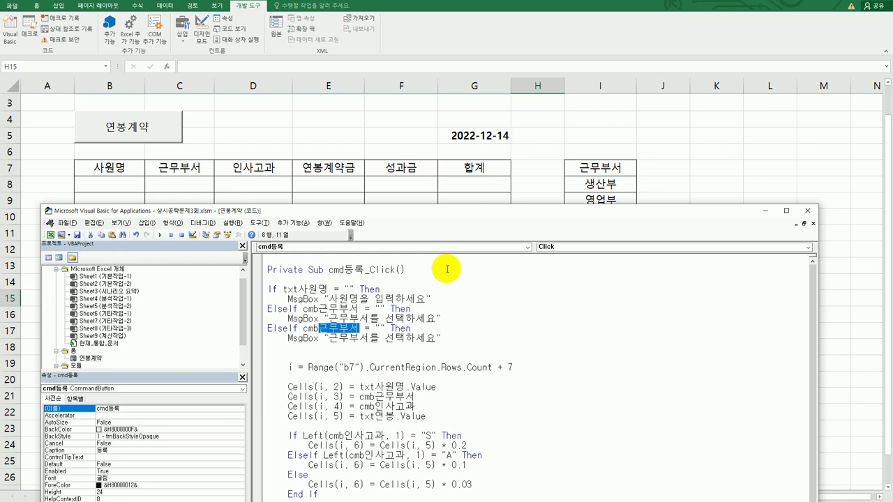
text(인사고과)
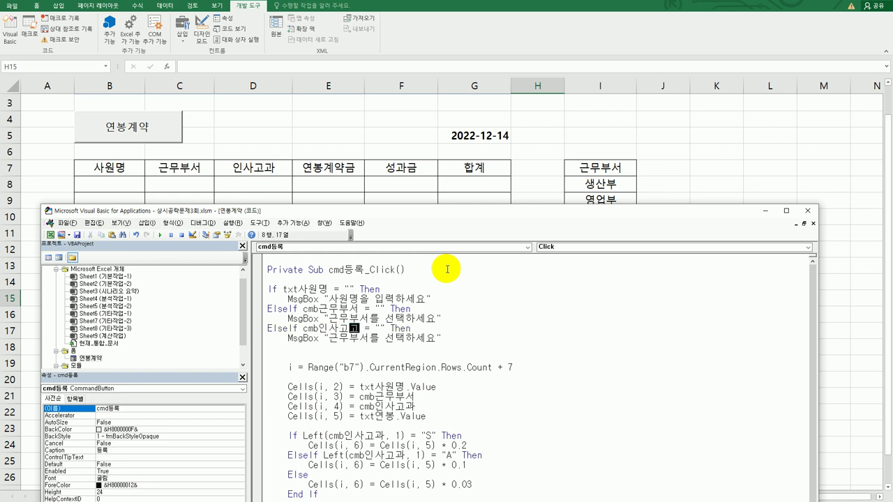
Change the message under the cmb인사고과 condition to "인사고과를 선택하세요" and add a new line after it.
key(Down)
key(Left)
key(Left)
key(Left)
key(shift+Right)
key(shift+Right)
key(shift+Right)
key(shift+Right)
text(인)
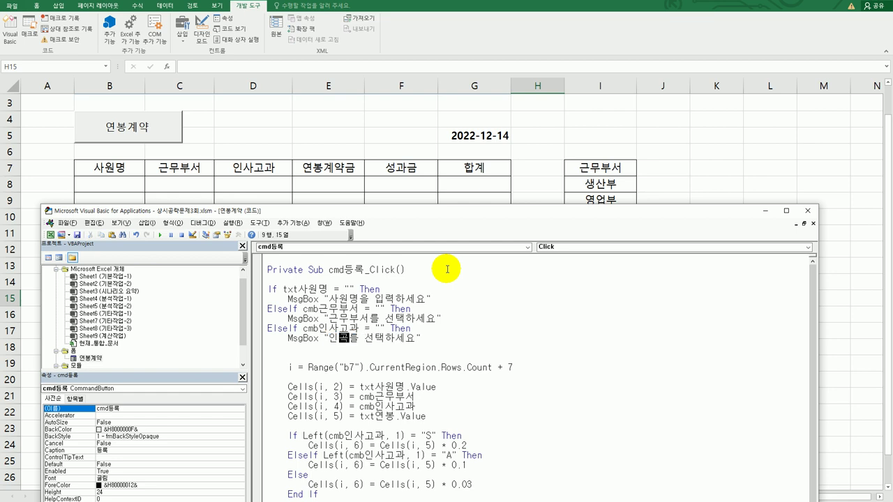
text(사고과)
key(End)
key(Return)
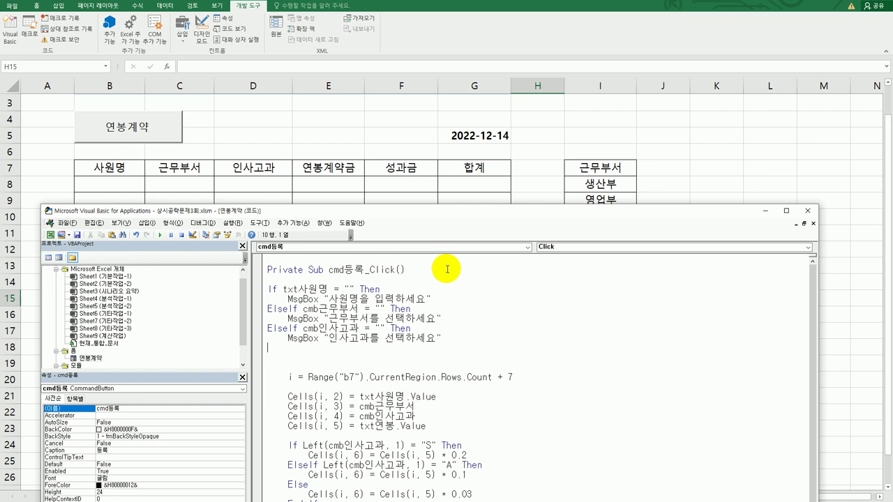
Add another copy of the ElseIf cmb근무부서 block and change its condition to check txt연봉 = "".
key(ctrl+v)
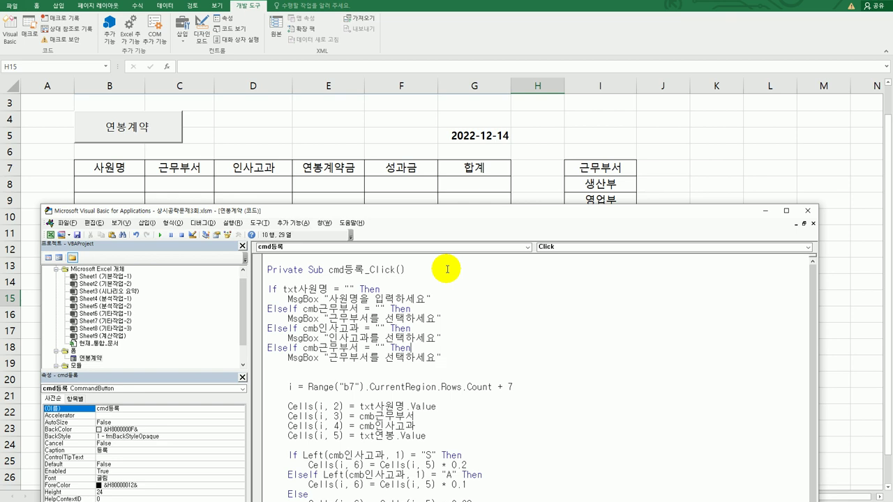
key(Left)
key(Left)
key(Left)
key(Left)
key(Left)
key(Left)
key(Left)
key(Left)
key(Left)
key(Left)
key(shift+Left)
key(shift+Left)
key(shift+Left)
key(shift+Left)
key(shift+Left)
key(shift+Left)
key(shift+Left)
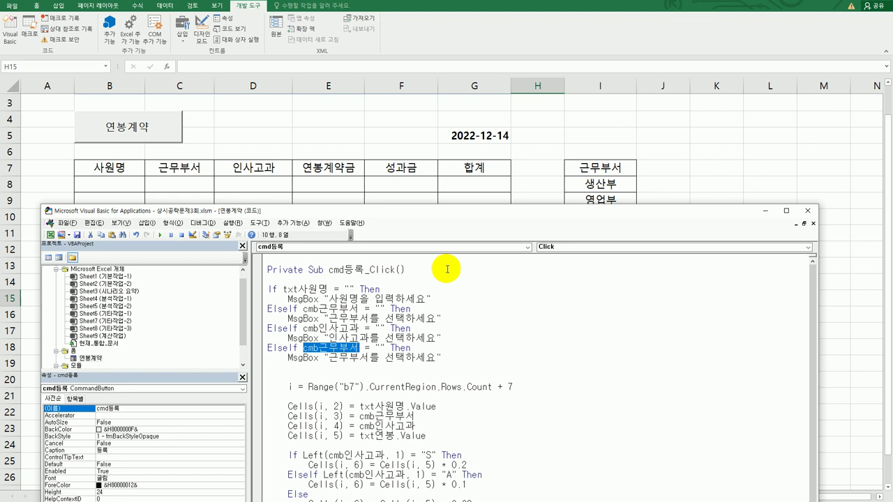
text(txt연)
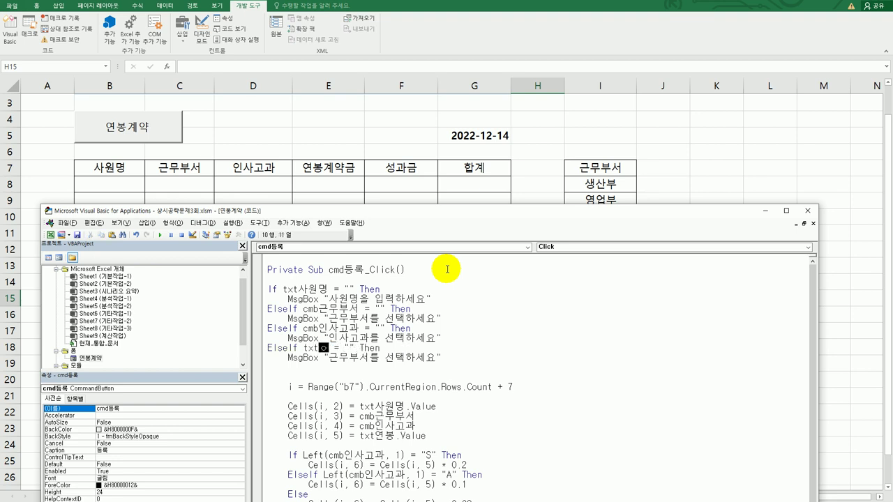
text(봉)
Change the message under the txt연봉 condition to "연봉을 입력하세요" and start a new line below it.
key(Down)
key(shift+Right)
key(shift+Right)
key(shift+Right)
key(shift+Right)
key(shift+Right)
key(shift+Right)
key(shift+Right)
key(shift+Right)
key(shift+Right)
key(shift+Right)
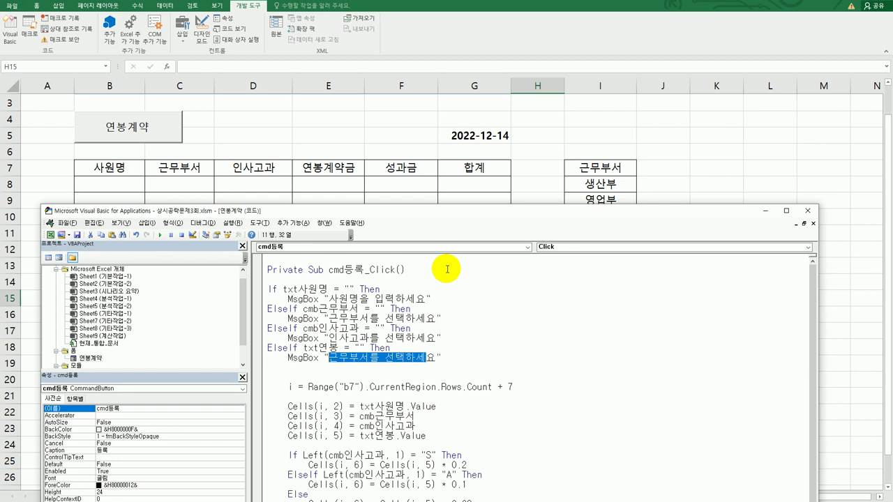
text(연봉을 입)
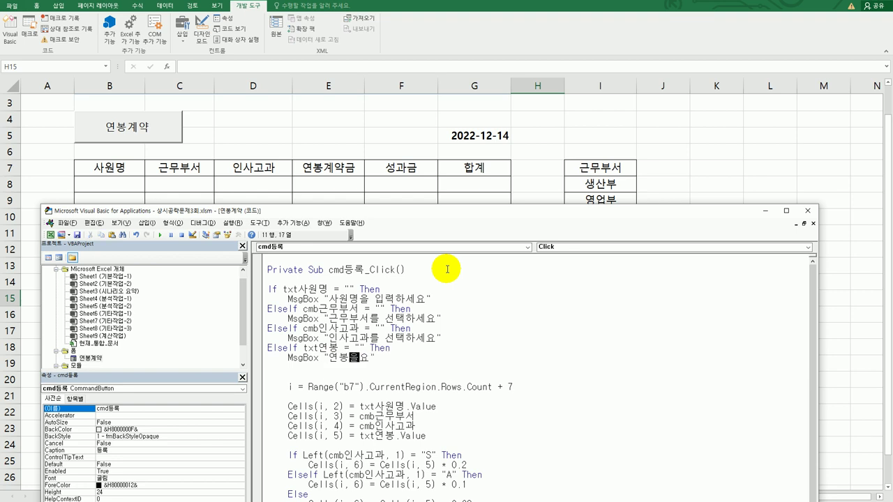
text(력하세)
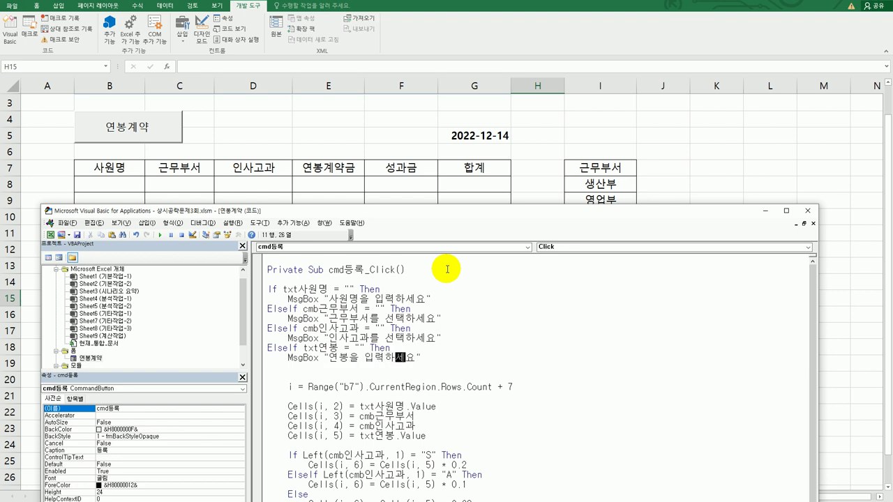
key(Return)
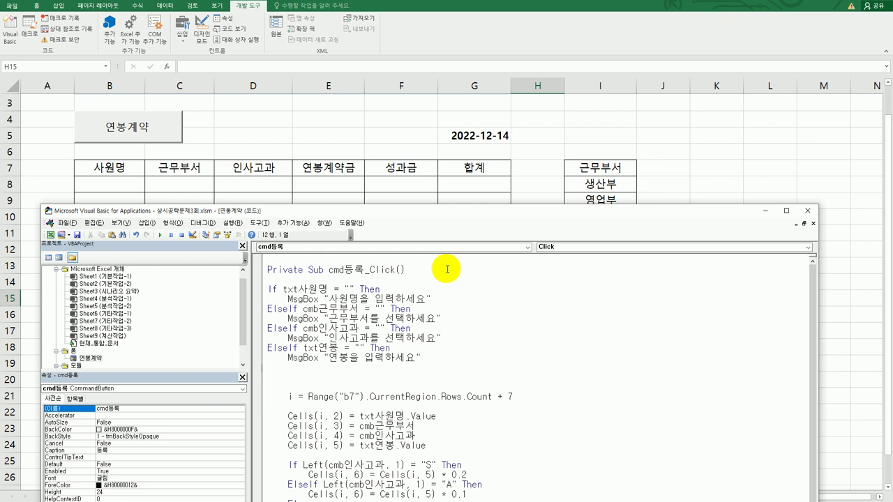
Add an Else line before the row-number calculation and remove the extra blank line beneath it.
text(else)
key(Down)
key(Down)
key(Delete)
key(Down)
key(Down)
key(Down)
key(Down)
key(Down)
key(Down)
key(Down)
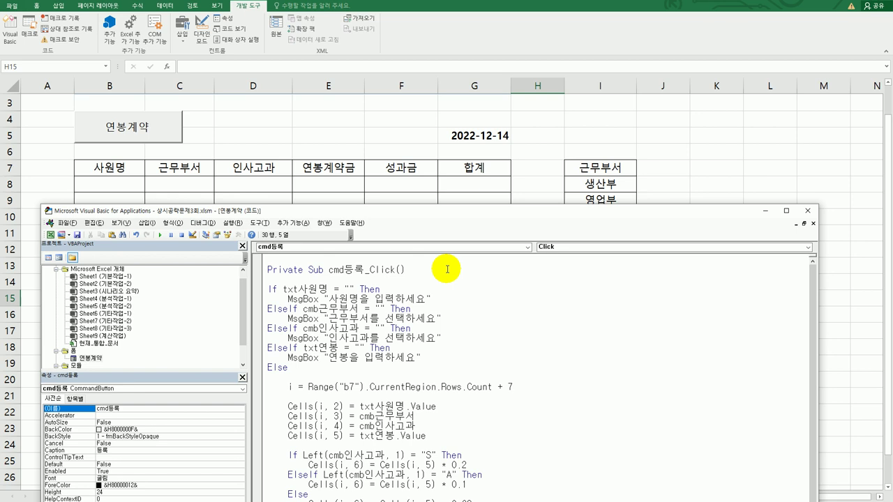
Close the outer condition with End If after the txt연봉 = "" clearing line, above End Sub.
drag(454, 212, 454, 72)
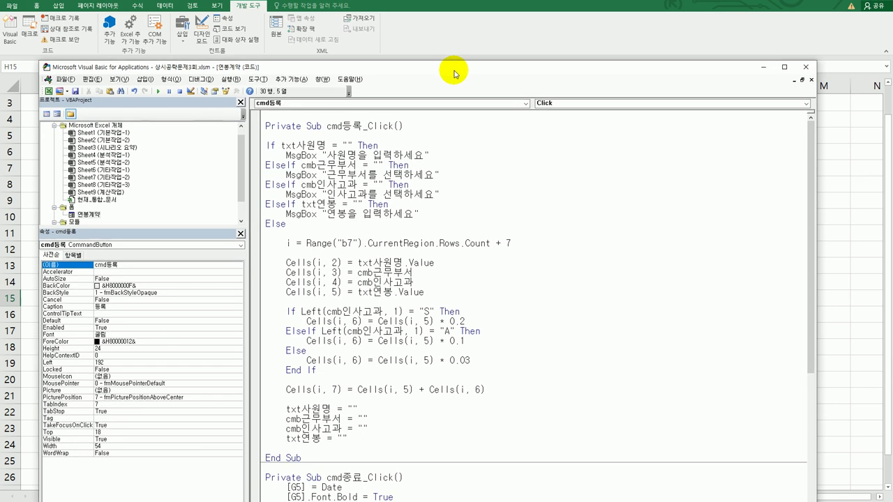
click(371, 445)
key(Home)
key(Return)
key(Up)
text(end if)
key(Up)
key(Up)
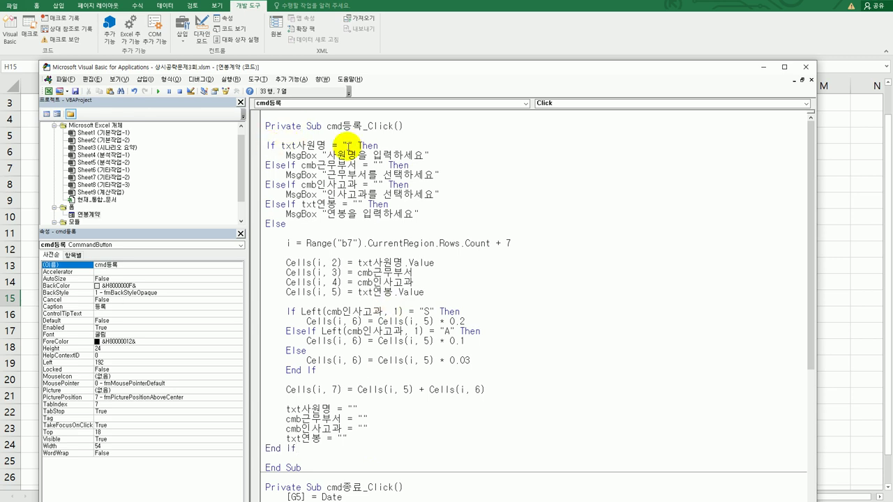
Review the blank-input checks and Else block of cmd등록_Click and the MsgBox line of cmd종료_Click.
drag(327, 155, 423, 154)
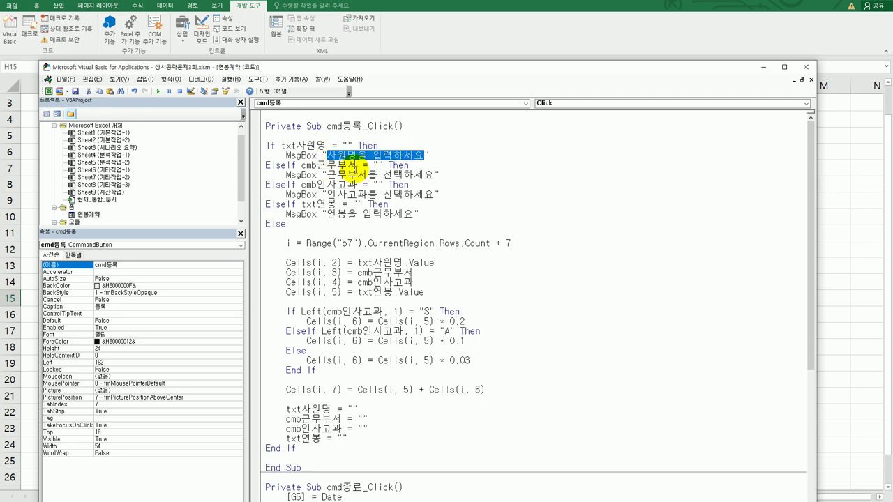
drag(328, 175, 433, 175)
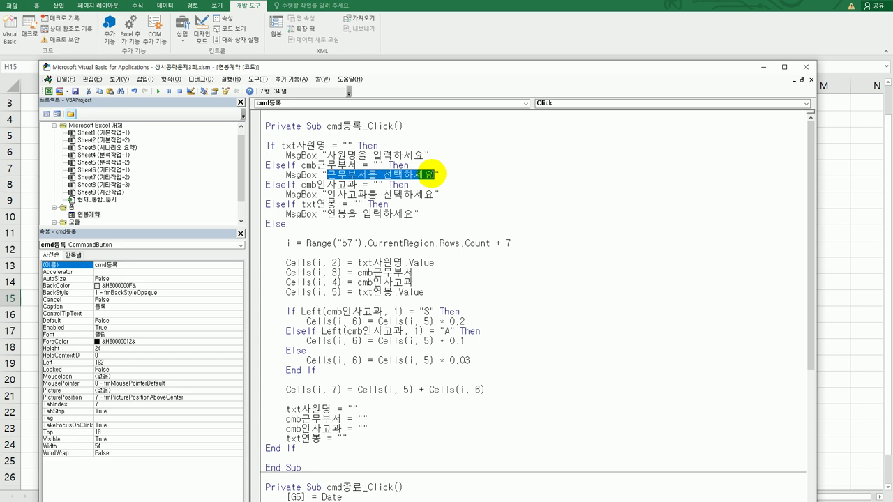
drag(298, 185, 443, 196)
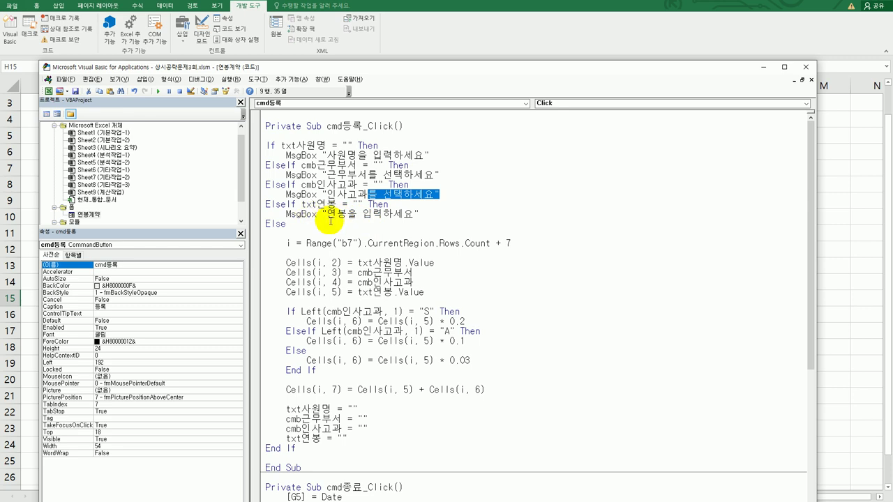
click(349, 219)
drag(349, 219, 434, 218)
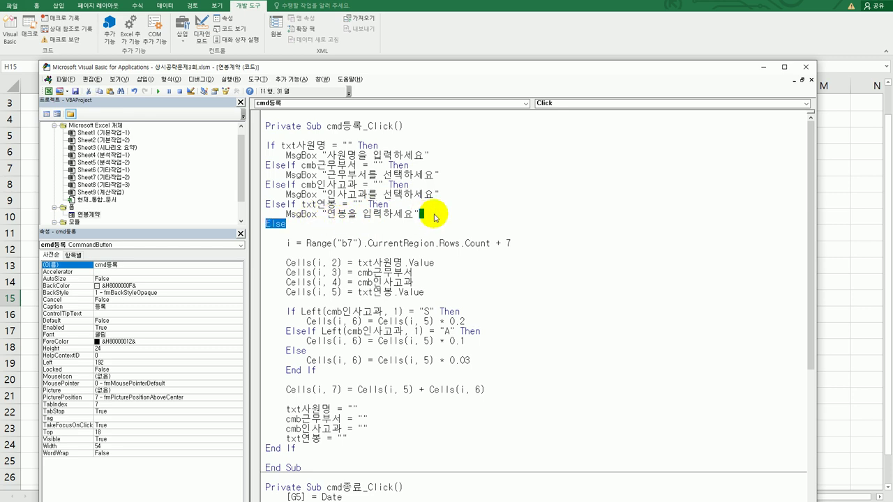
click(381, 224)
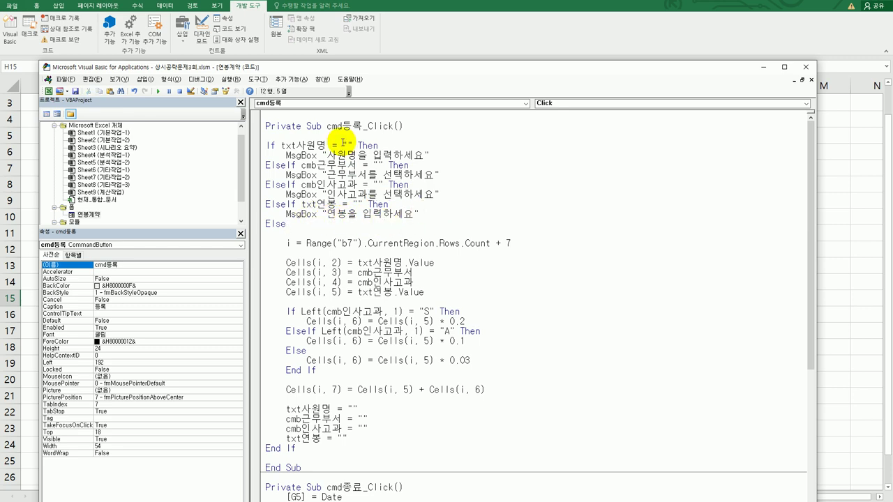
click(286, 244)
drag(286, 244, 379, 436)
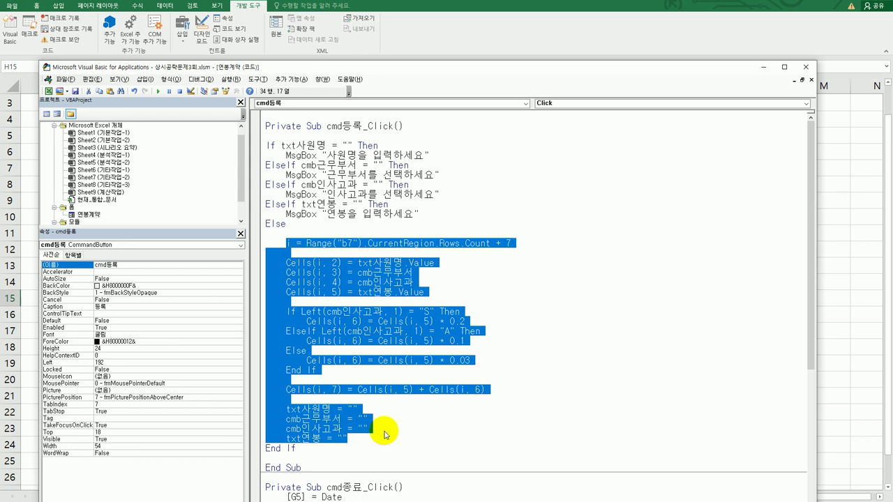
click(363, 449)
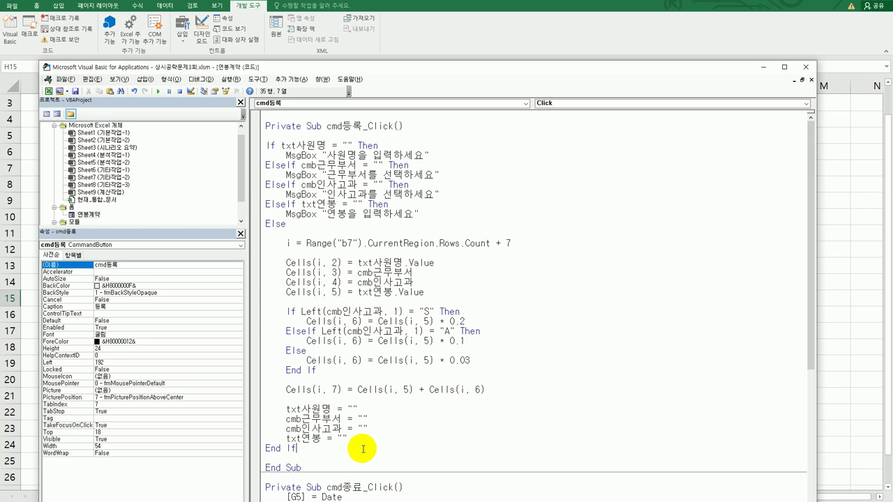
scroll(363, 450, down, 3)
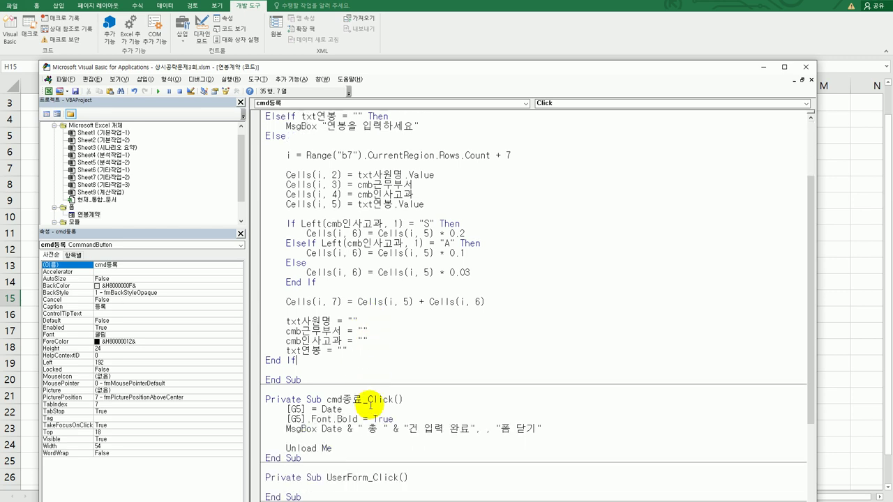
click(400, 430)
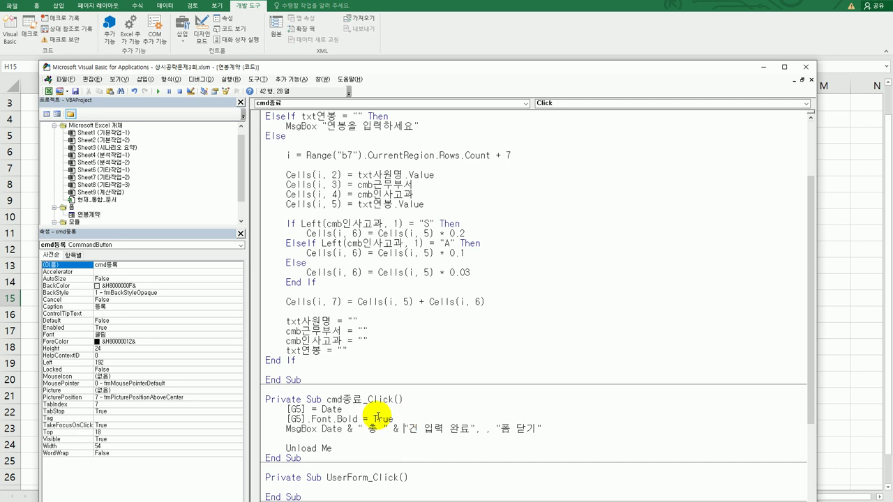
Close the VBA editor and launch the 연봉계약 form from the worksheet.
click(803, 67)
click(698, 230)
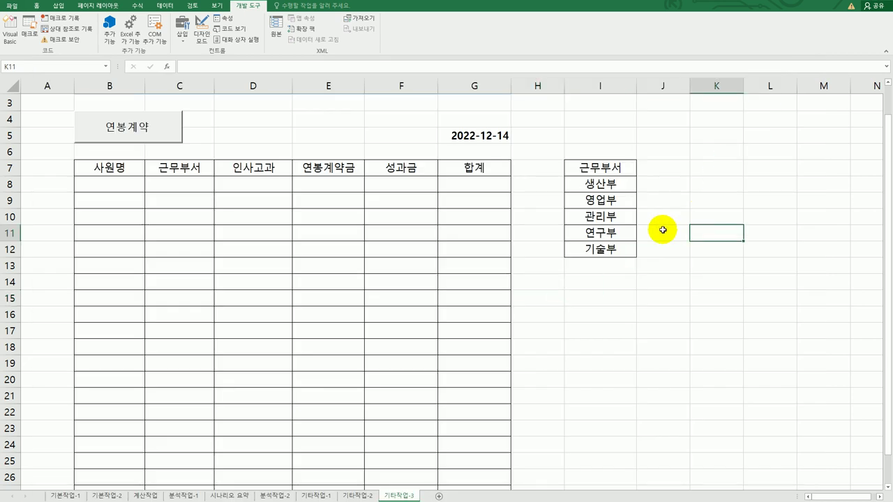
click(142, 126)
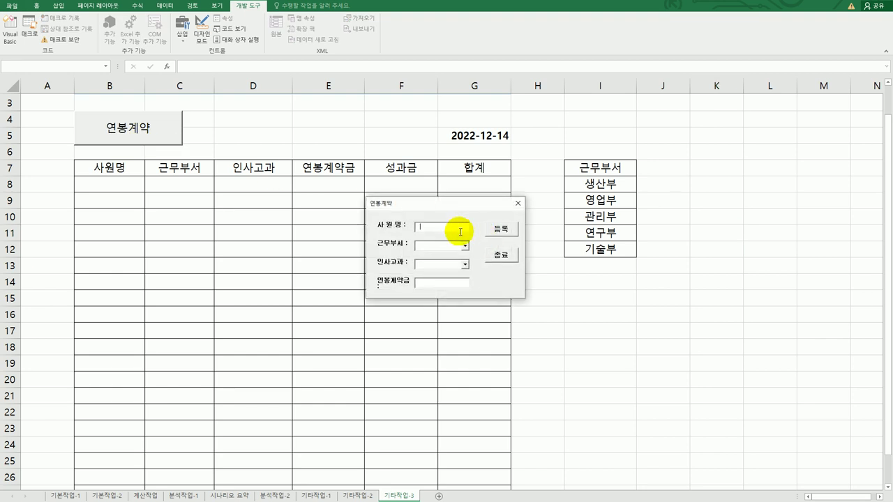
Register a test entry with an employee name, department 영업부, rating S1 and contract salary 10000000.
text(홍길동)
click(463, 246)
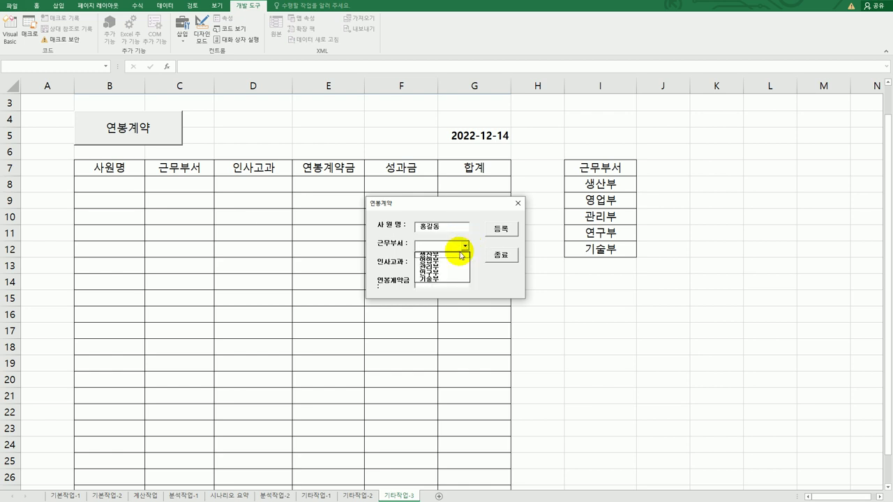
click(456, 262)
click(464, 264)
click(453, 272)
click(453, 282)
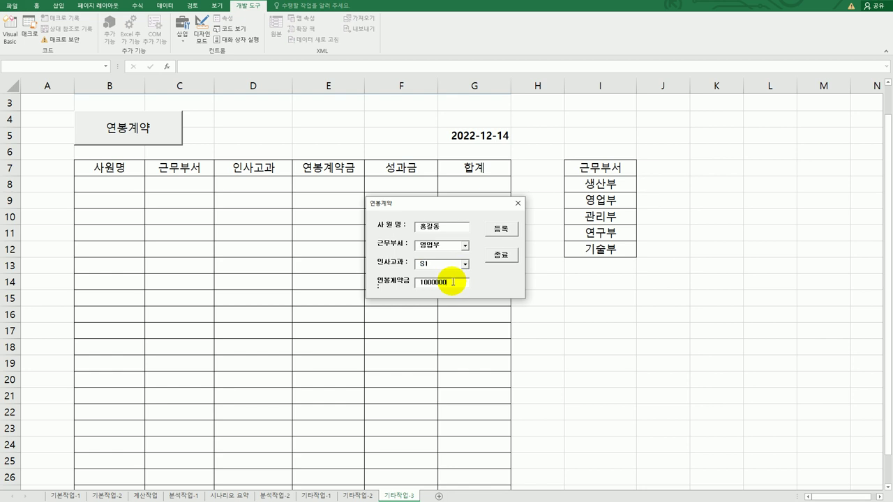
text(10000000)
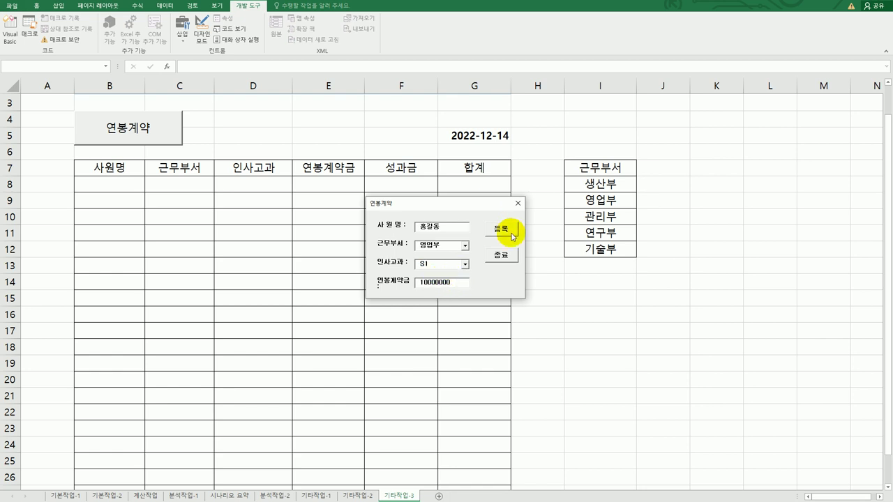
click(512, 235)
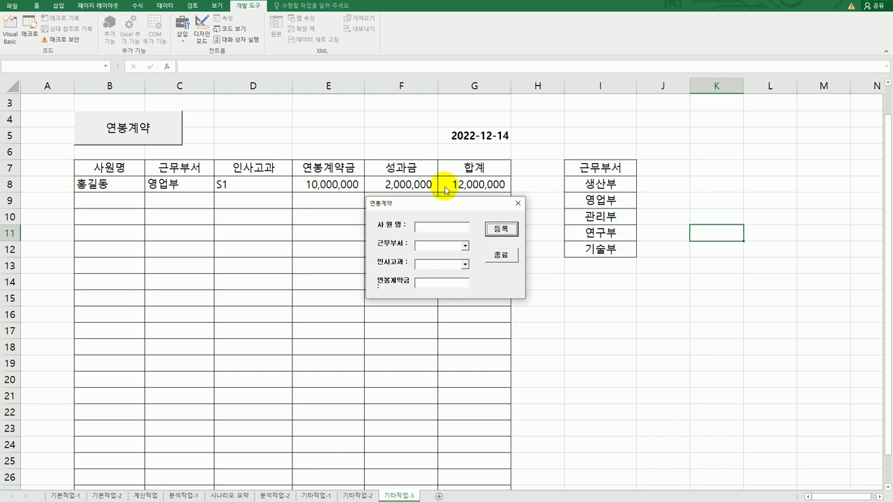
Exit the form with 종료, acknowledging its message, and reopen the VBA code.
click(502, 255)
drag(583, 410, 587, 188)
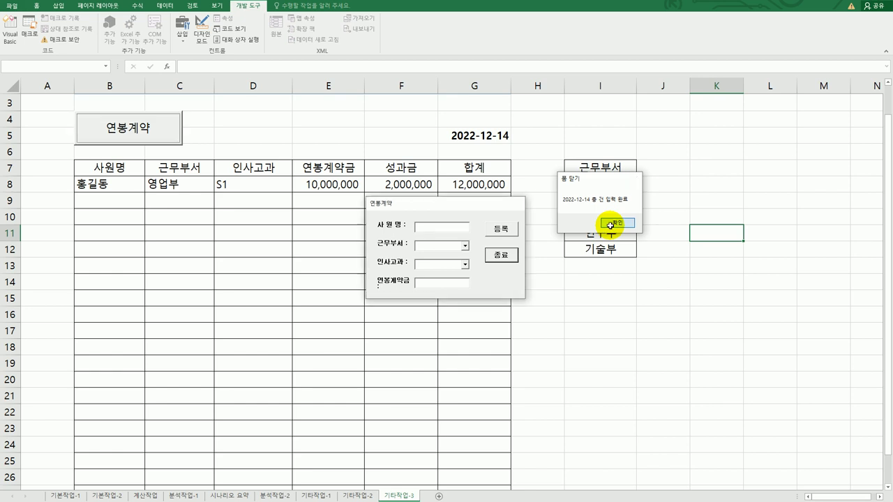
click(611, 228)
click(574, 298)
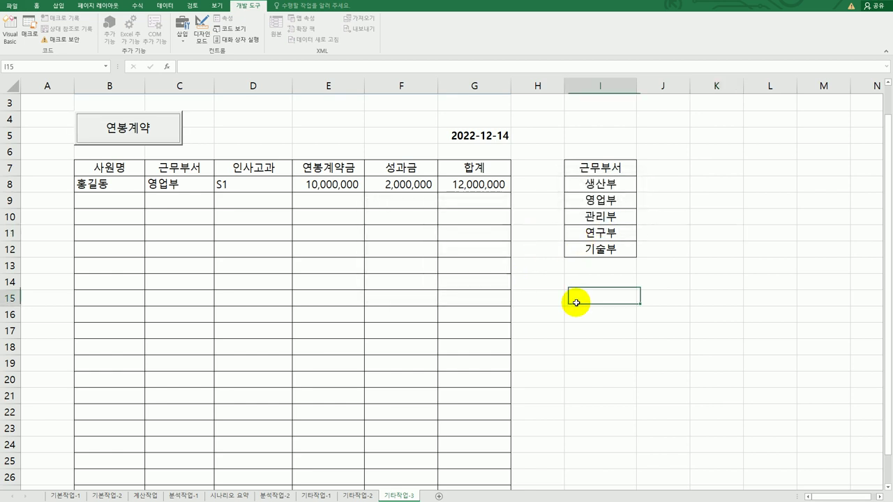
click(10, 30)
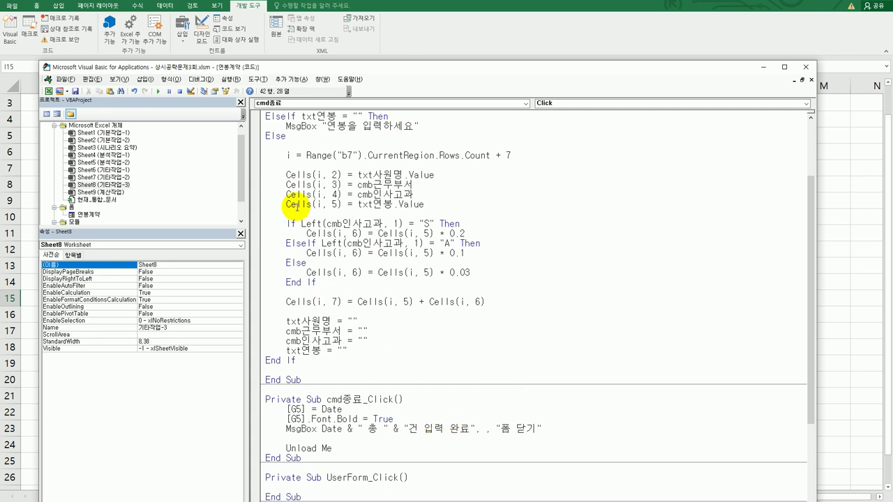
Insert a copy of Range("b7").CurrentRegion.Rows.Count & before "건 입력 완료" in the MsgBox line of cmd종료_Click.
drag(306, 155, 496, 155)
key(ctrl+c)
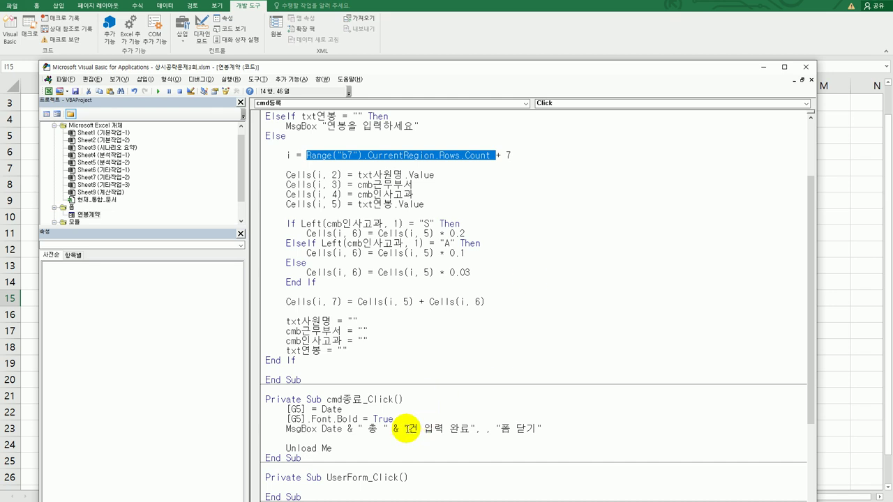
click(403, 429)
key(ctrl+v)
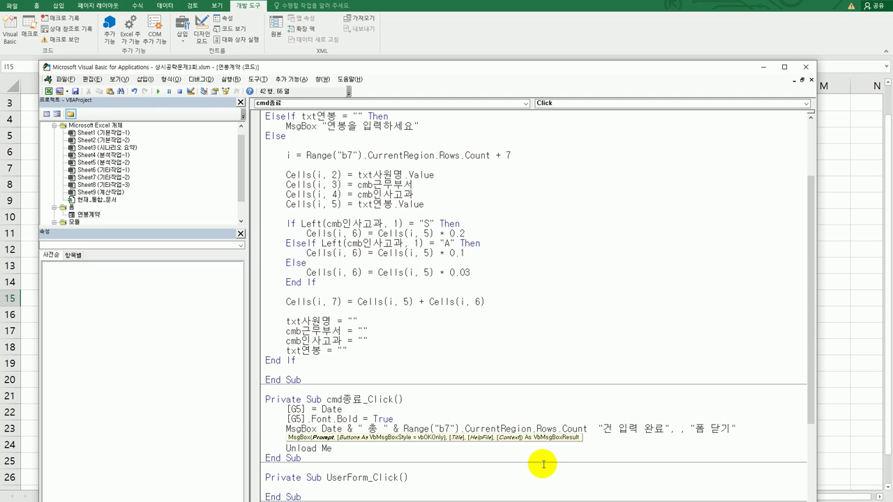
text(&)
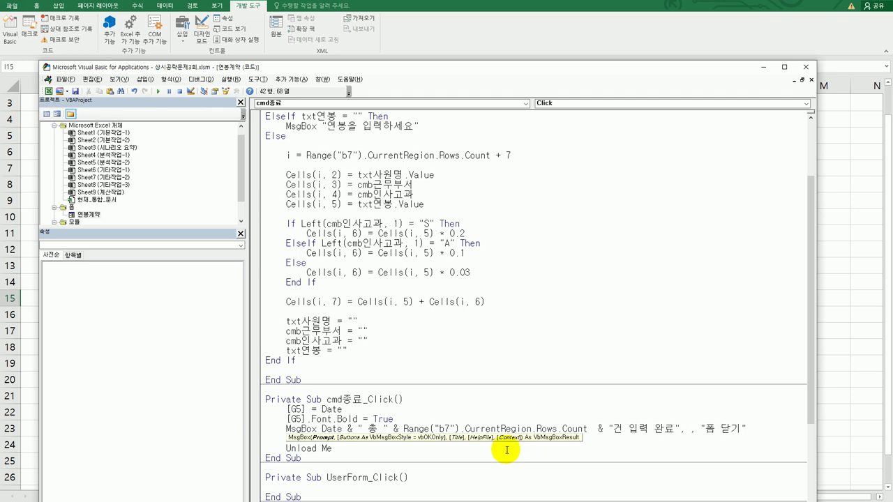
Check the row-count expression against the worksheet table and subtract 1 from Rows.Count in the cmd종료_Click message.
double_click(320, 155)
drag(319, 155, 484, 156)
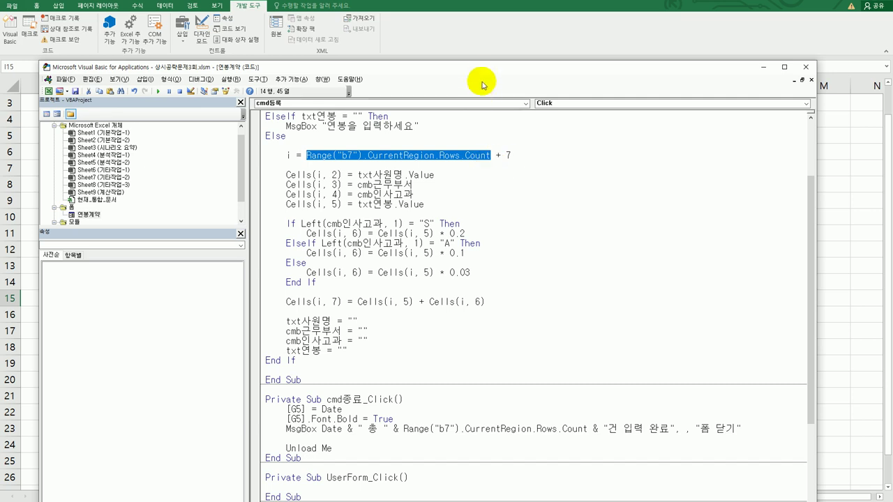
drag(480, 70, 494, 253)
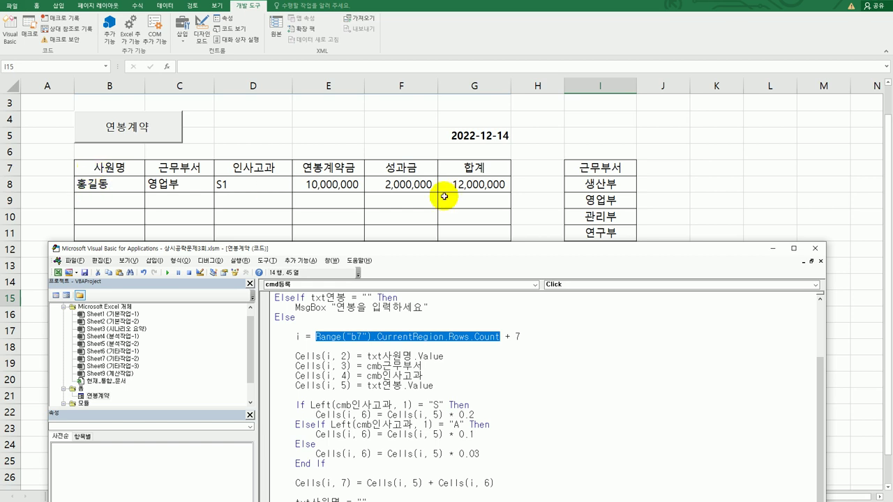
drag(480, 252, 483, 76)
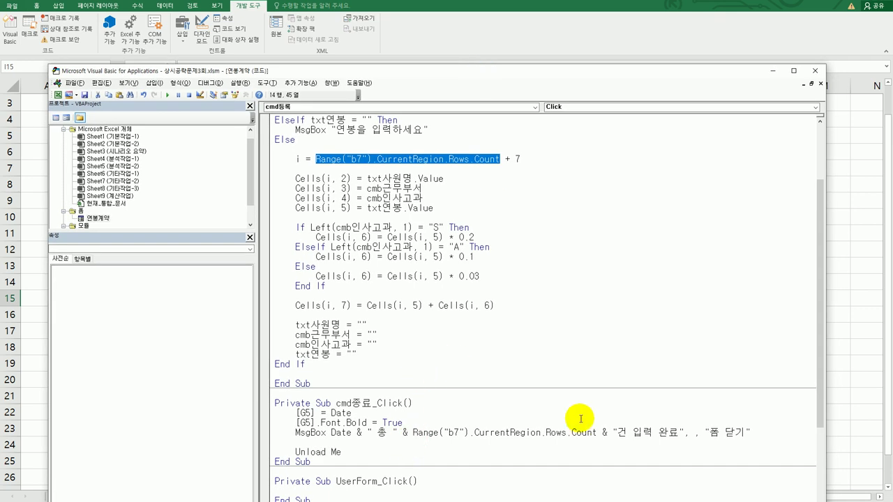
click(597, 432)
text(-1)
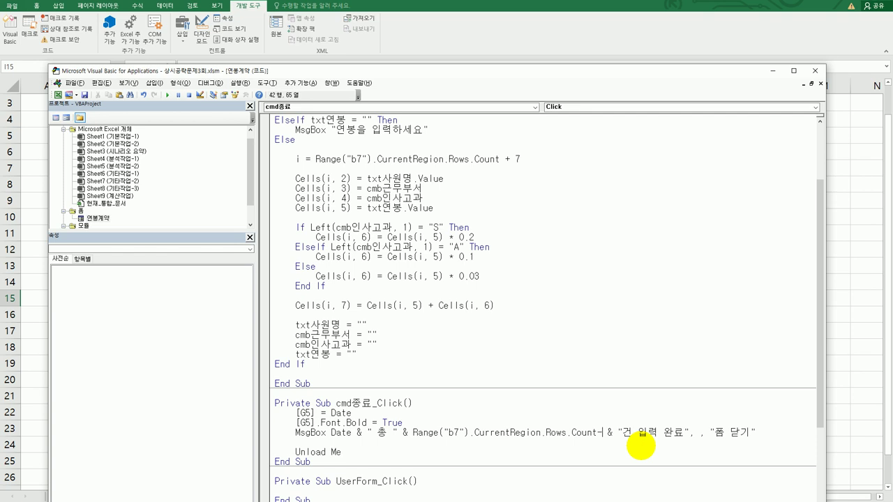
click(611, 455)
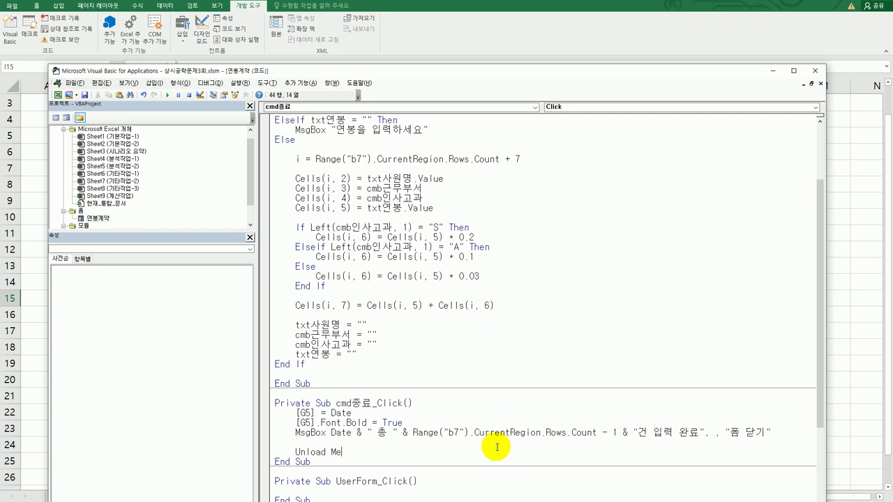
Close the VBA editor and open the 연봉계약 form from the worksheet.
click(815, 70)
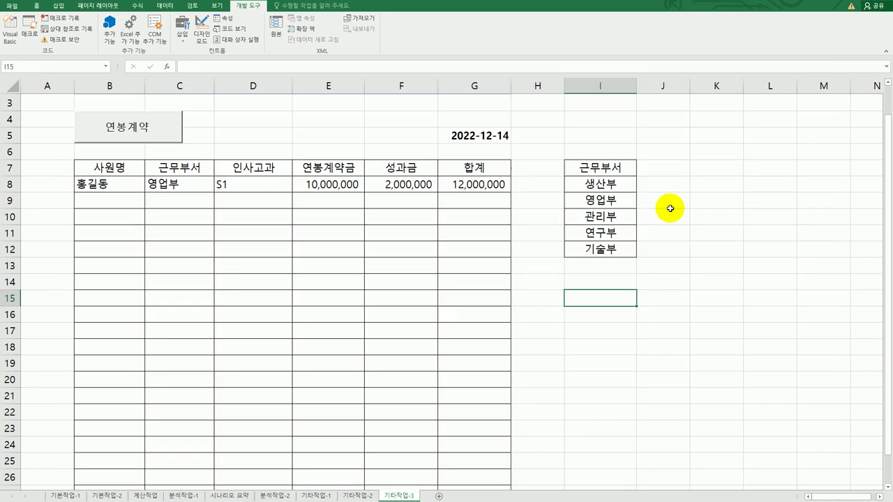
click(659, 294)
click(152, 127)
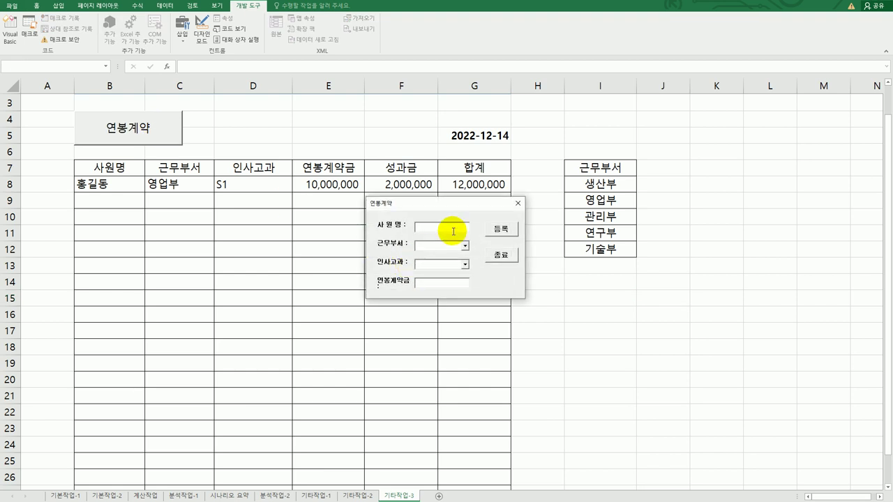
Register a second test entry with an employee name, department 생산부, rating A1 and contract salary 15000000.
text(rk)
key(BackSpace)
key(BackSpace)
key(Hangul)
text(강호동)
click(465, 245)
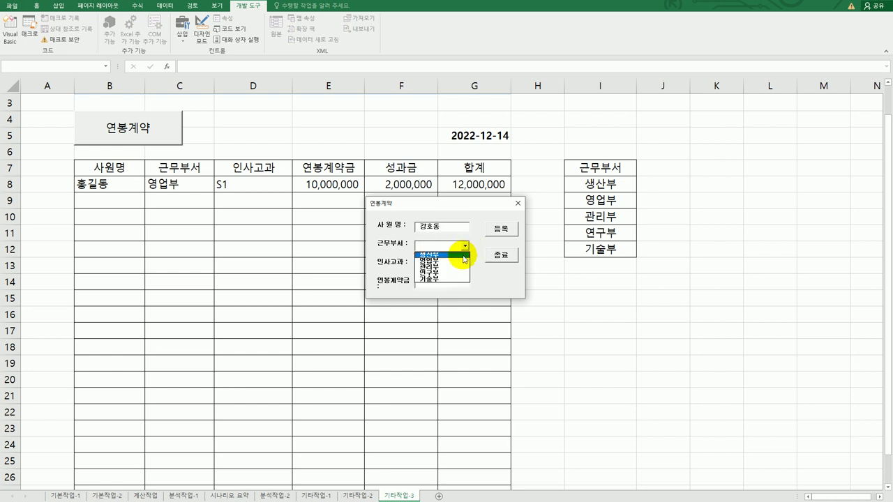
click(461, 254)
click(465, 265)
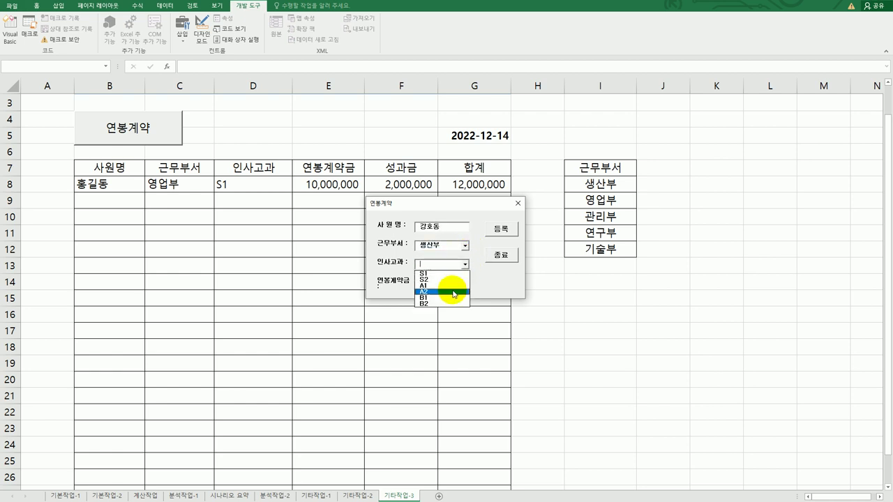
click(453, 287)
click(452, 285)
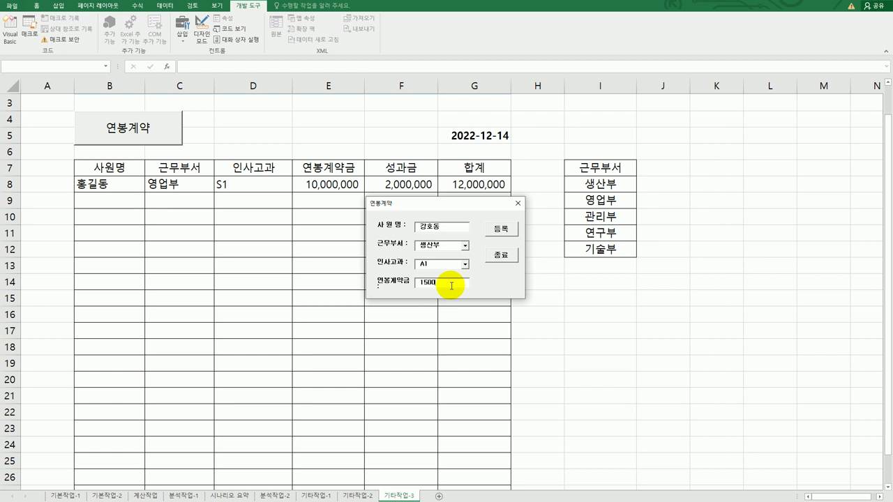
click(497, 229)
Exit the form with 종료, move its 폼 닫기 message clear of the form to read it, and acknowledge it.
click(497, 260)
drag(578, 404, 193, 261)
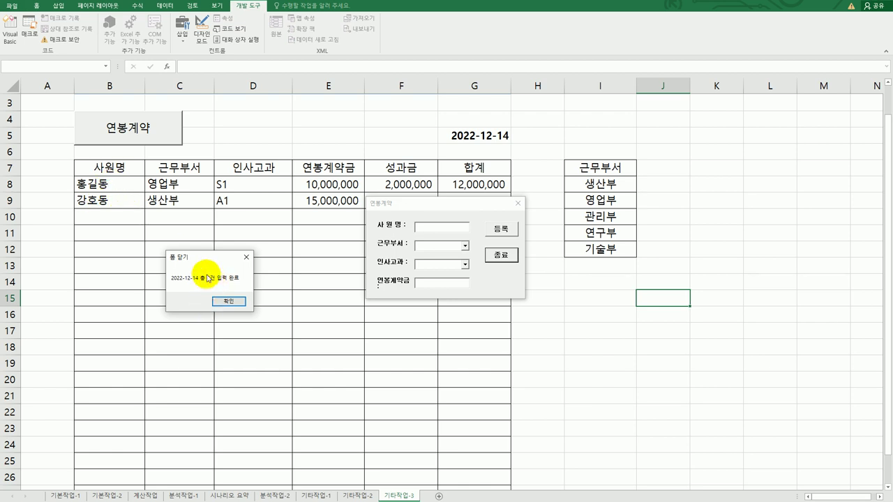
click(224, 301)
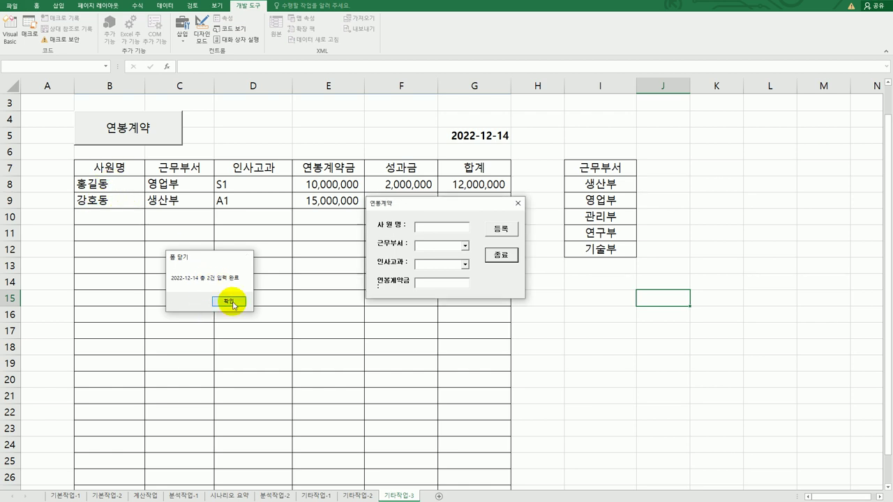
click(477, 318)
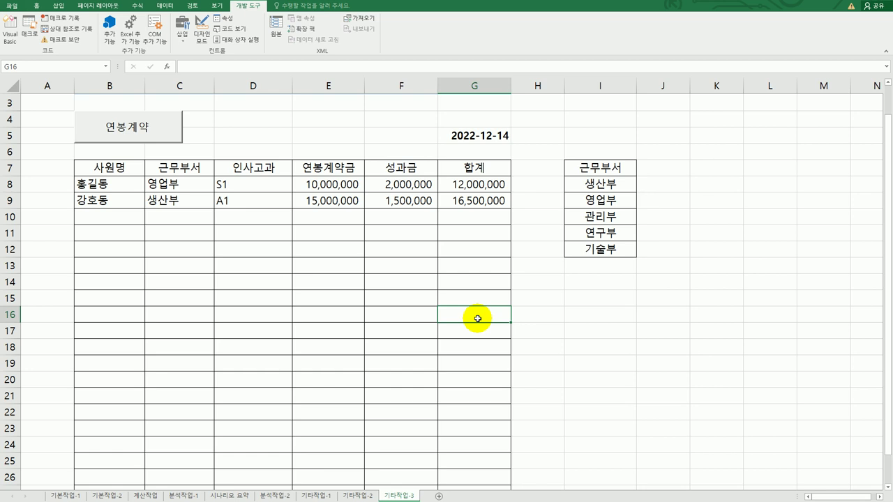